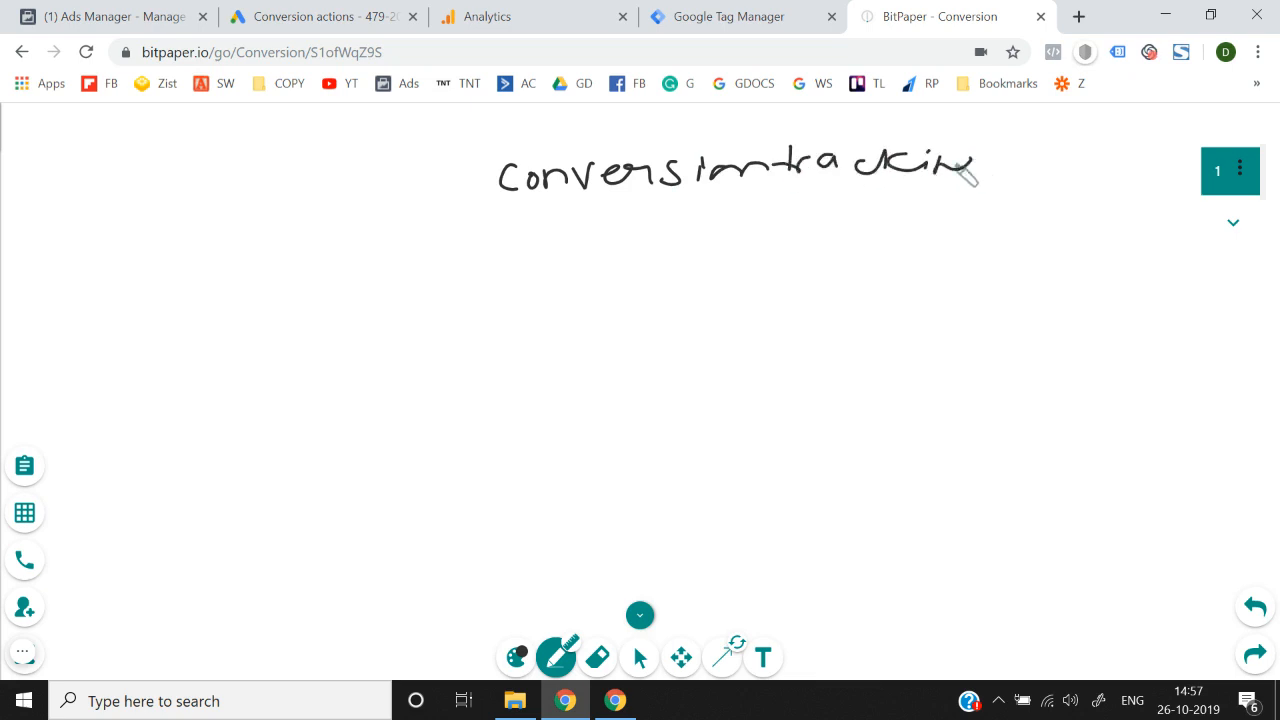
# - Underline the handwritten "conversion tracking" heading and write "google analytics" beneath it with a connecting arrow
pyautogui.moveTo(515, 208); pyautogui.dragTo(922, 194)
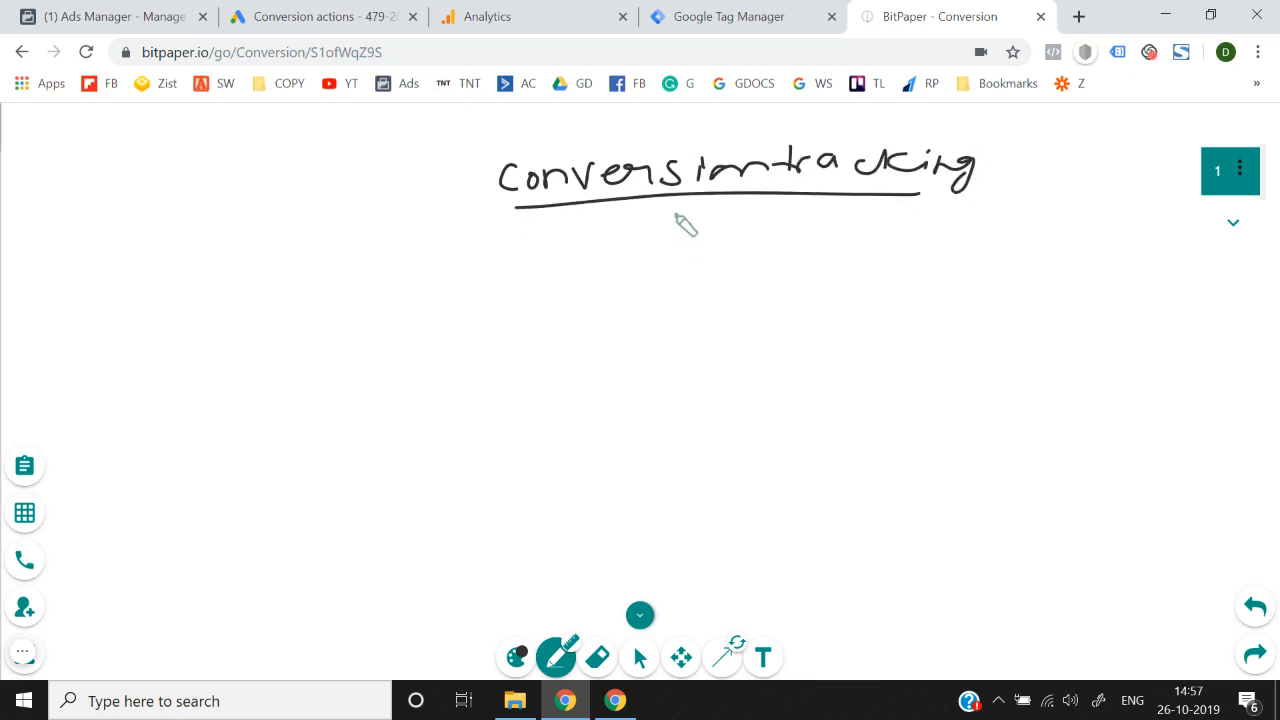
pyautogui.moveTo(676, 213)
pyautogui.mouseDown()
pyautogui.moveTo(689, 231)
pyautogui.moveTo(646, 263)
pyautogui.moveTo(646, 289)
pyautogui.moveTo(664, 263)
pyautogui.moveTo(743, 251)
pyautogui.moveTo(1008, 284)
pyautogui.mouseUp()
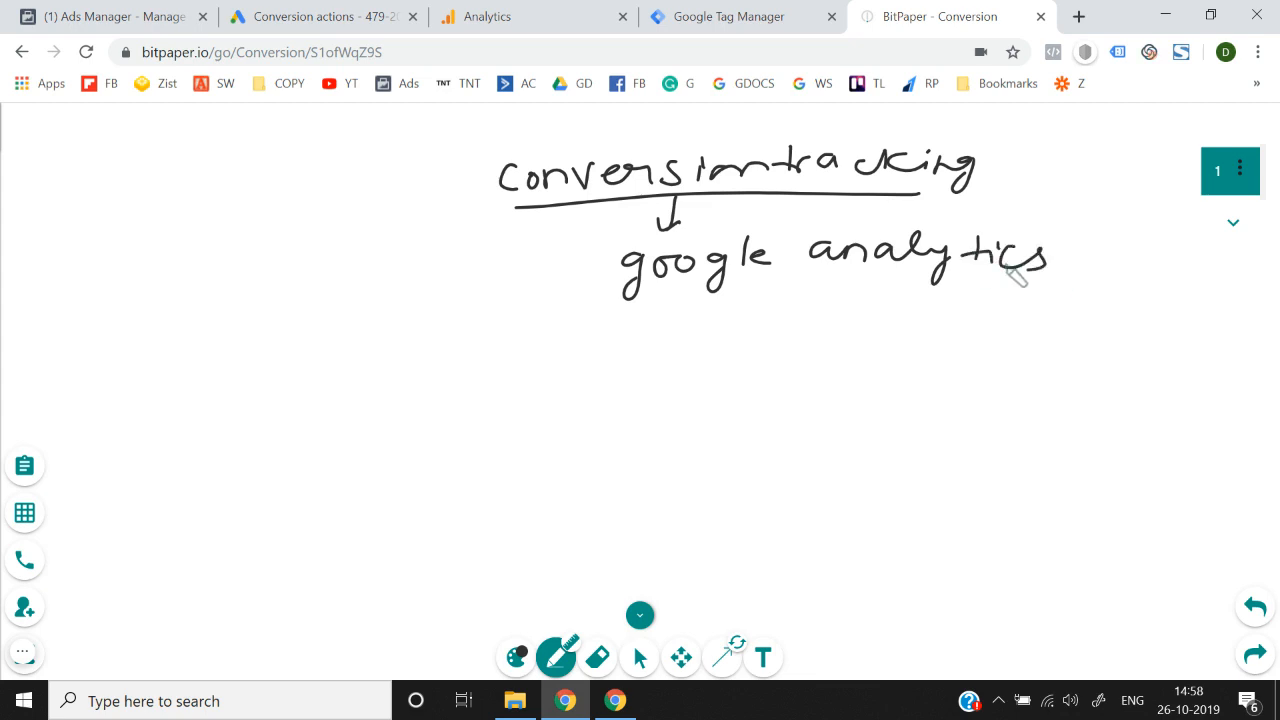
# - Handwrite numbered items 1 to 3: "Google tag manager", "Google Analytics", and "google analytics + google Ads link"
pyautogui.moveTo(338, 305)
pyautogui.mouseDown()
pyautogui.moveTo(334, 323)
pyautogui.moveTo(409, 344)
pyautogui.moveTo(514, 322)
pyautogui.mouseUp()
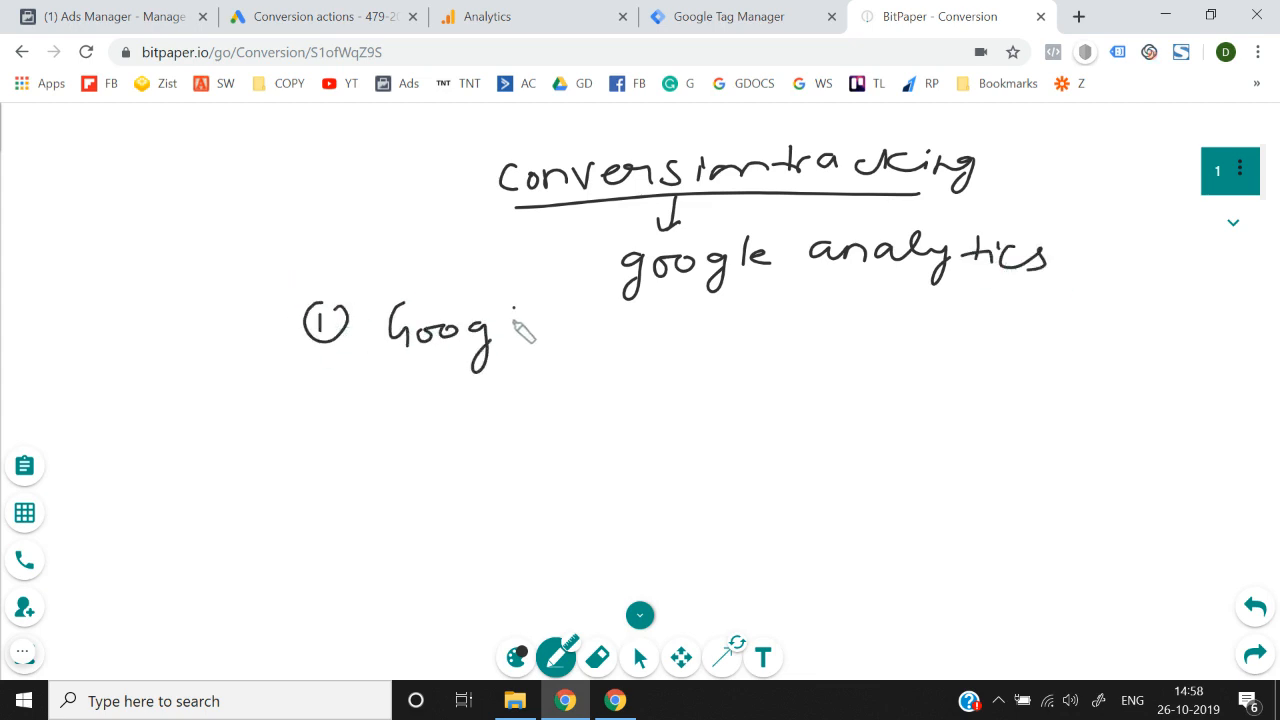
pyautogui.moveTo(598, 328)
pyautogui.mouseDown()
pyautogui.moveTo(800, 340)
pyautogui.moveTo(916, 328)
pyautogui.mouseUp()
pyautogui.moveTo(323, 381)
pyautogui.mouseDown()
pyautogui.moveTo(302, 392)
pyautogui.moveTo(446, 406)
pyautogui.moveTo(520, 398)
pyautogui.moveTo(540, 382)
pyautogui.moveTo(714, 394)
pyautogui.moveTo(749, 371)
pyautogui.moveTo(760, 423)
pyautogui.moveTo(780, 388)
pyautogui.moveTo(858, 398)
pyautogui.mouseUp()
pyautogui.moveTo(312, 450)
pyautogui.mouseDown()
pyautogui.moveTo(326, 476)
pyautogui.moveTo(350, 462)
pyautogui.mouseUp()
pyautogui.moveTo(463, 441)
pyautogui.mouseDown()
pyautogui.moveTo(477, 474)
pyautogui.moveTo(551, 443)
pyautogui.moveTo(566, 458)
pyautogui.moveTo(971, 443)
pyautogui.moveTo(951, 477)
pyautogui.moveTo(1063, 434)
pyautogui.moveTo(1191, 449)
pyautogui.moveTo(1237, 429)
pyautogui.moveTo(1248, 450)
pyautogui.mouseUp()
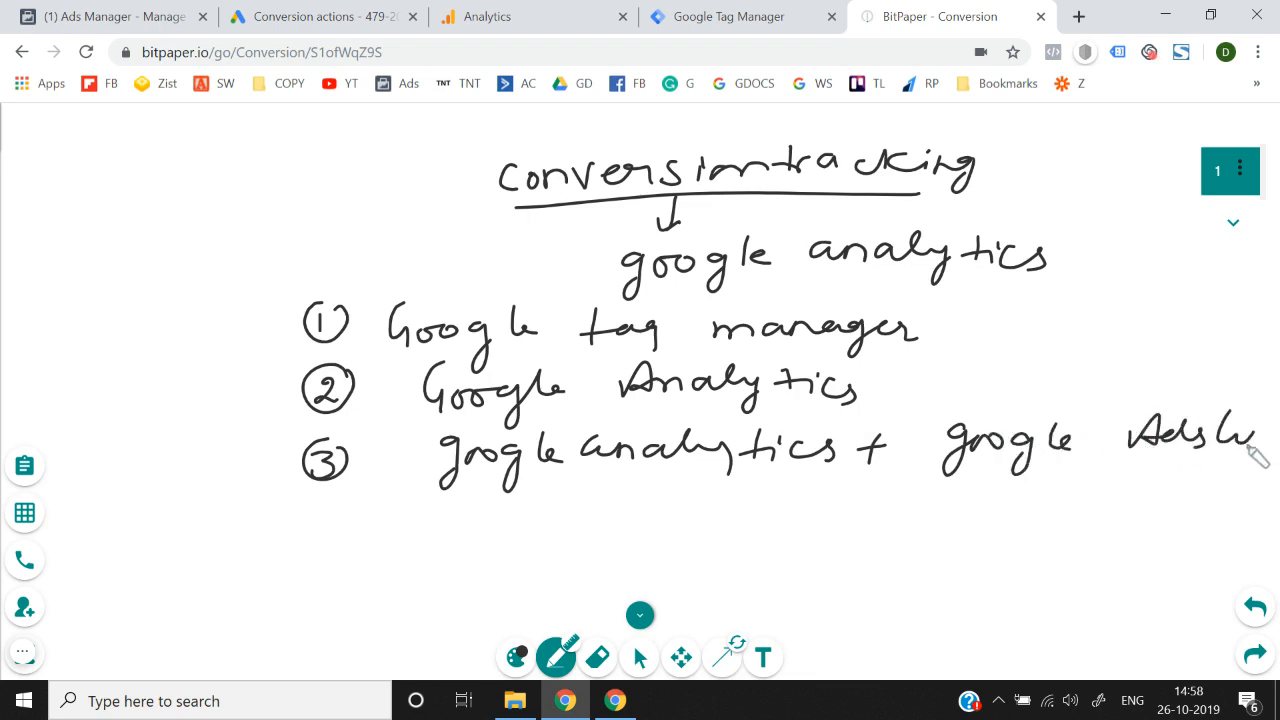
# - Handwrite items 4 to 6: Google Tag Manager with Google Analytics install, "Google Analytics Goal", and Google Ads with "G.A goal import"
pyautogui.moveTo(310, 507)
pyautogui.mouseDown()
pyautogui.moveTo(322, 528)
pyautogui.moveTo(330, 496)
pyautogui.mouseUp()
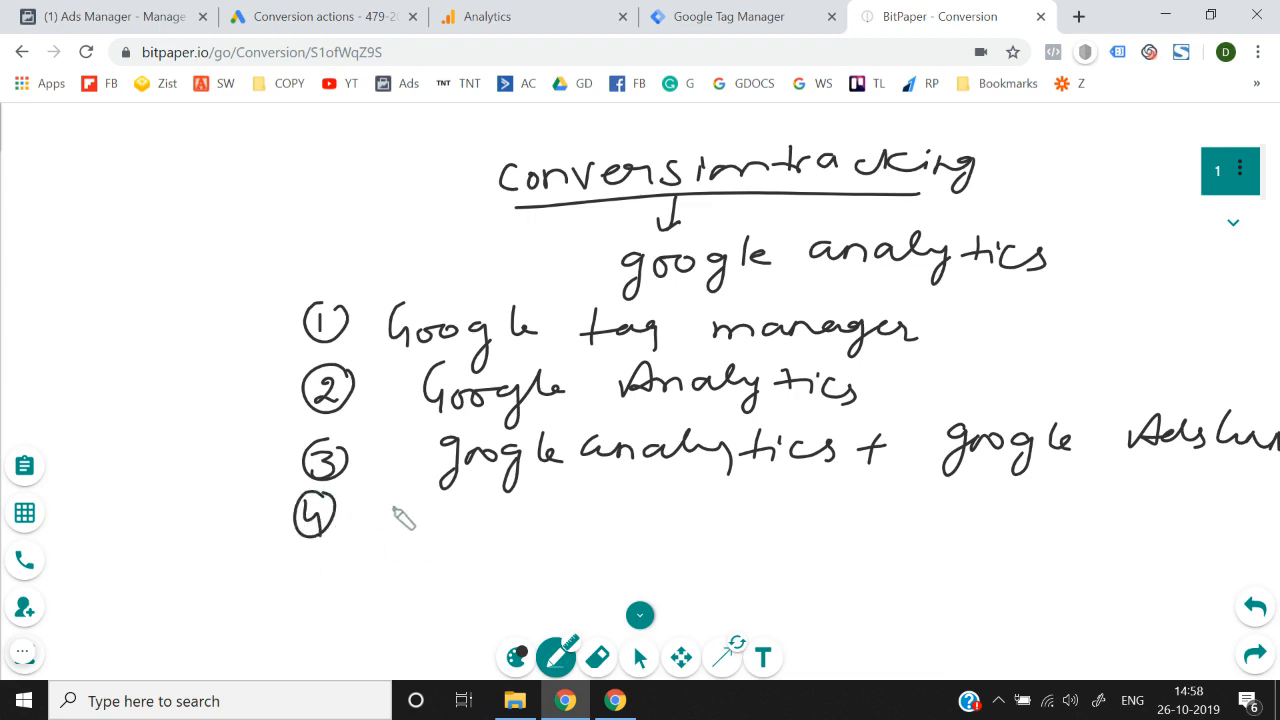
pyautogui.moveTo(409, 505)
pyautogui.mouseDown()
pyautogui.moveTo(463, 514)
pyautogui.moveTo(491, 560)
pyautogui.moveTo(531, 515)
pyautogui.moveTo(591, 506)
pyautogui.moveTo(651, 549)
pyautogui.moveTo(686, 512)
pyautogui.moveTo(853, 533)
pyautogui.moveTo(893, 516)
pyautogui.moveTo(1214, 537)
pyautogui.moveTo(1251, 523)
pyautogui.moveTo(1224, 570)
pyautogui.mouseUp()
pyautogui.moveTo(1005, 540)
pyautogui.mouseDown()
pyautogui.moveTo(1031, 574)
pyautogui.moveTo(1060, 580)
pyautogui.moveTo(1157, 572)
pyautogui.moveTo(1155, 560)
pyautogui.mouseUp()
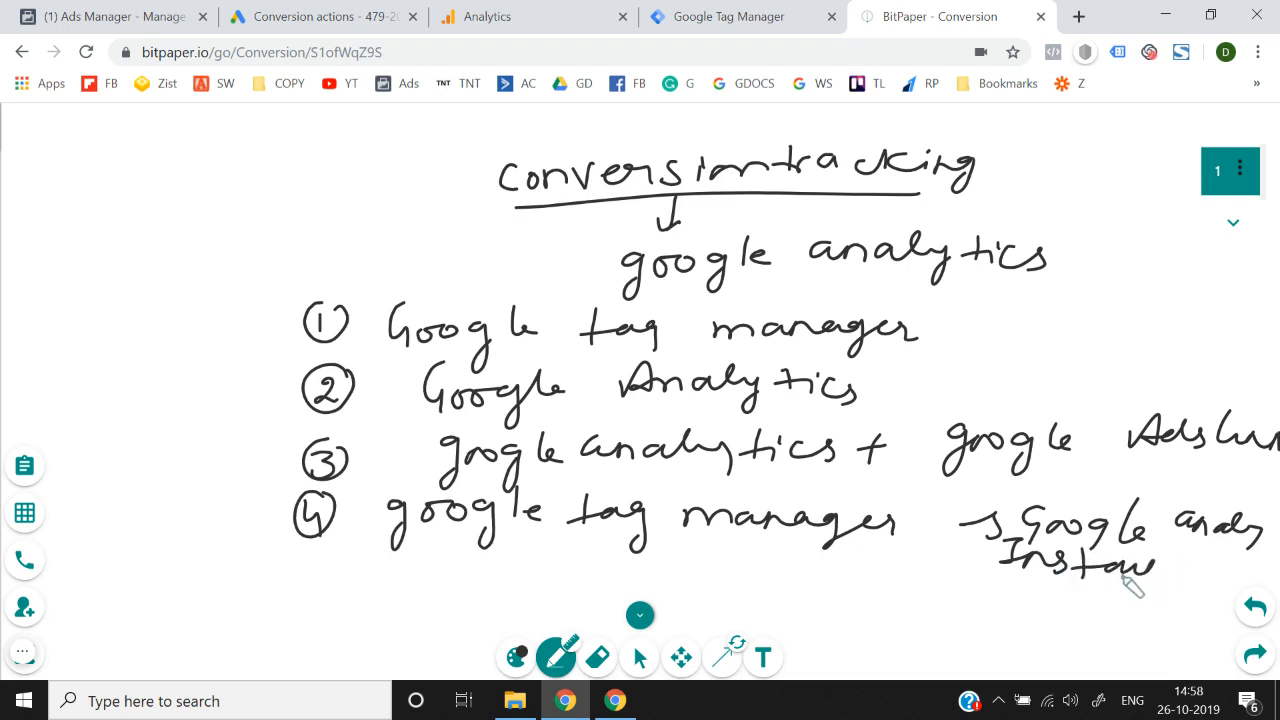
pyautogui.moveTo(313, 557)
pyautogui.mouseDown()
pyautogui.moveTo(300, 585)
pyautogui.moveTo(334, 557)
pyautogui.moveTo(603, 574)
pyautogui.moveTo(634, 534)
pyautogui.moveTo(648, 584)
pyautogui.moveTo(686, 571)
pyautogui.moveTo(735, 580)
pyautogui.mouseUp()
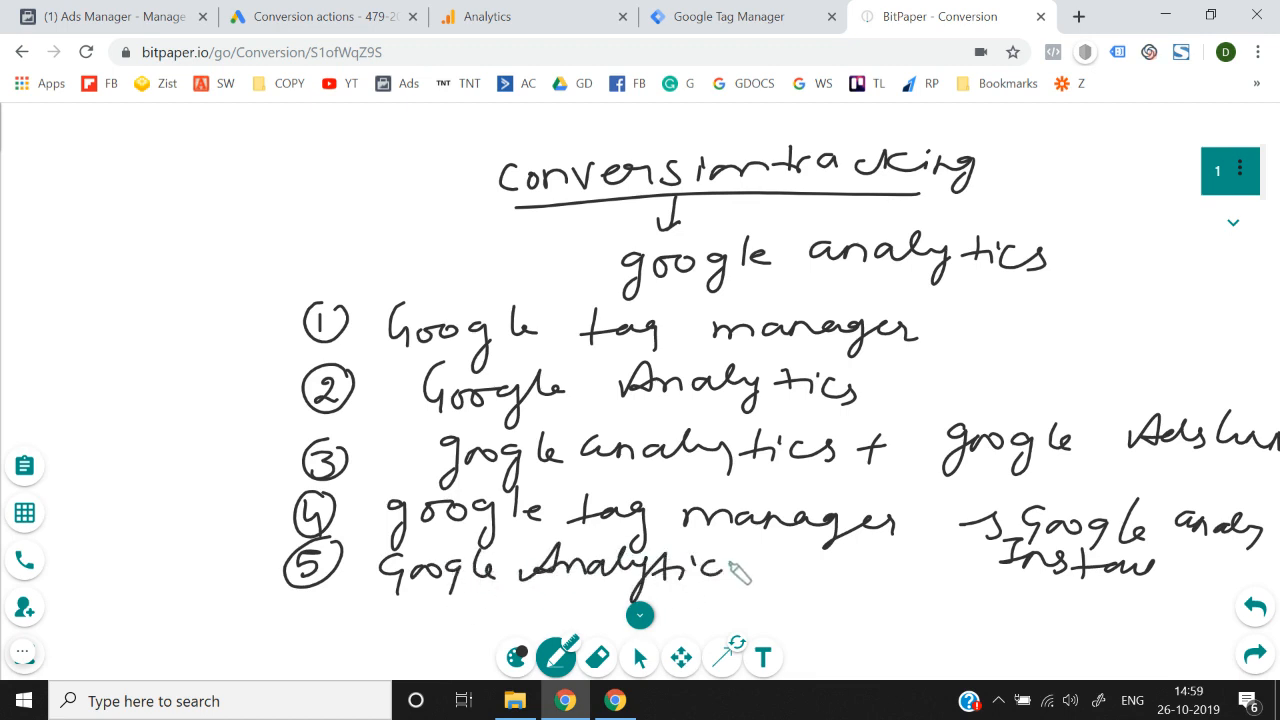
pyautogui.moveTo(812, 552)
pyautogui.mouseDown()
pyautogui.moveTo(806, 590)
pyautogui.moveTo(888, 565)
pyautogui.moveTo(876, 572)
pyautogui.mouseUp()
pyautogui.moveTo(316, 600)
pyautogui.mouseDown()
pyautogui.moveTo(307, 660)
pyautogui.moveTo(300, 598)
pyautogui.mouseUp()
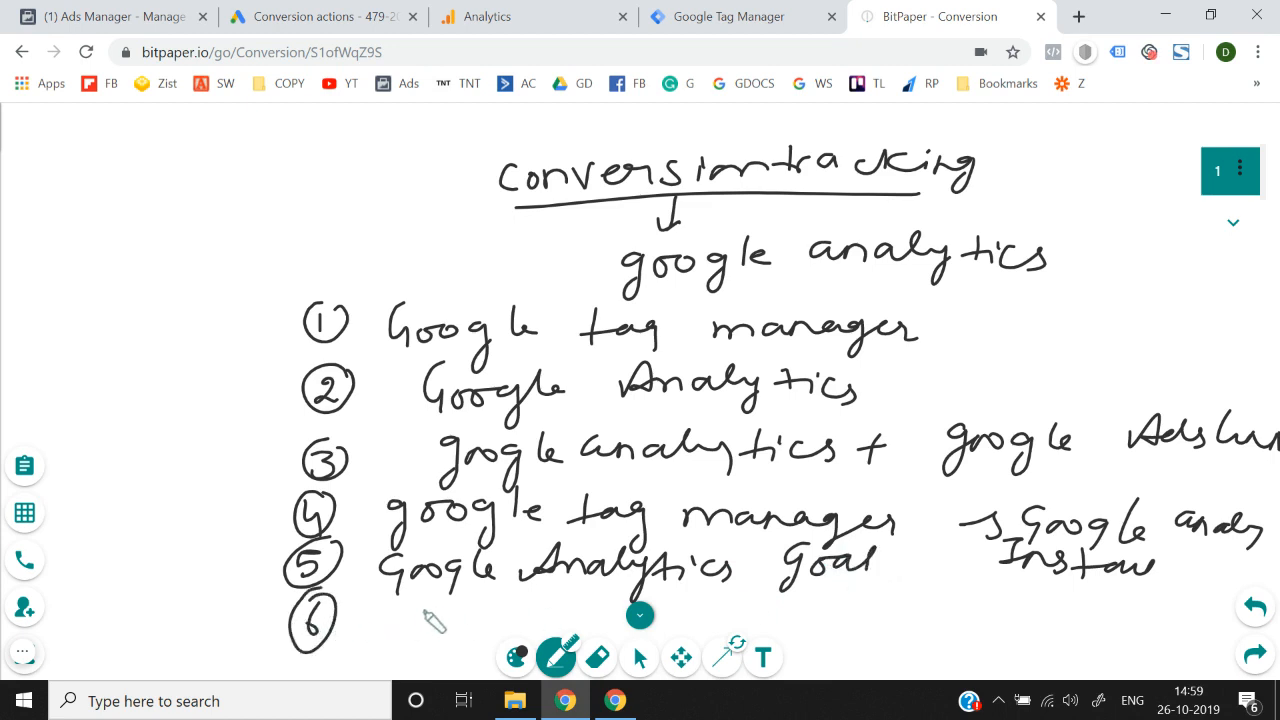
pyautogui.moveTo(410, 614)
pyautogui.mouseDown()
pyautogui.moveTo(483, 608)
pyautogui.moveTo(474, 636)
pyautogui.moveTo(560, 604)
pyautogui.moveTo(736, 600)
pyautogui.moveTo(778, 624)
pyautogui.moveTo(840, 600)
pyautogui.moveTo(1128, 598)
pyautogui.mouseUp()
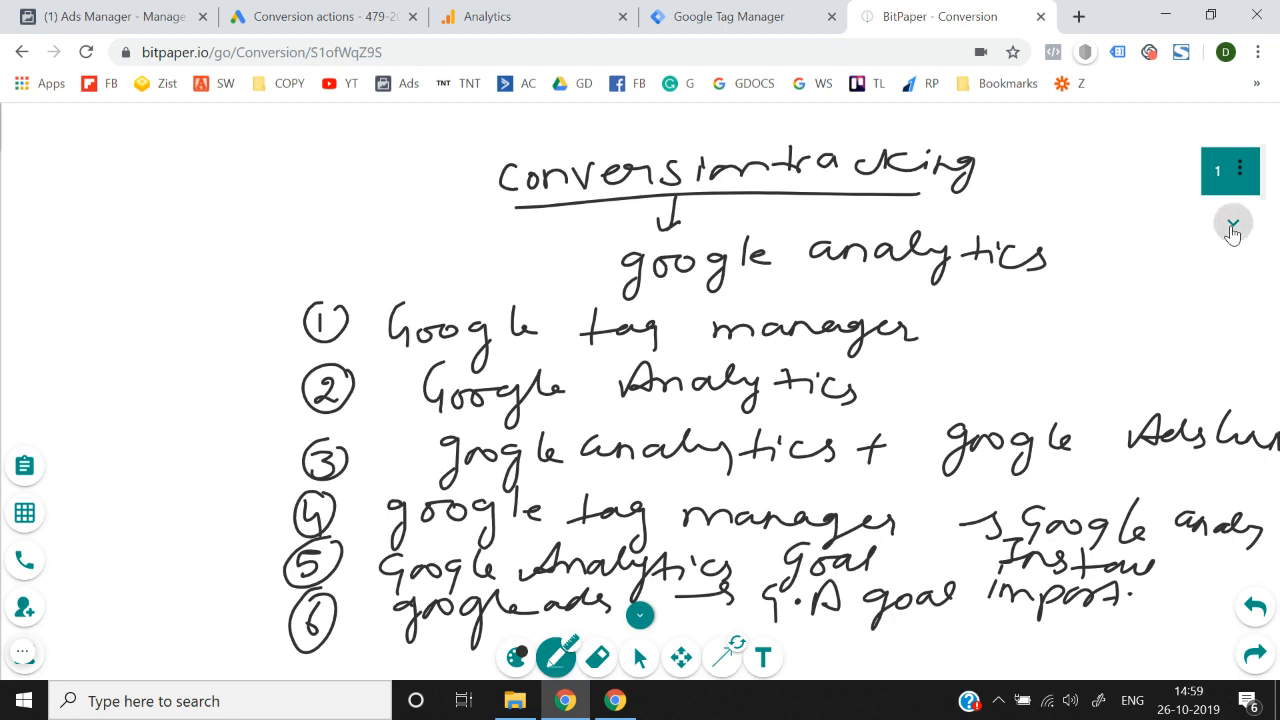
# - On a new whiteboard page, handwrite an underlined "conversion track" heading with arrows leading to "Directly through google Ads" and "google tag manager"
pyautogui.click(1229, 226)
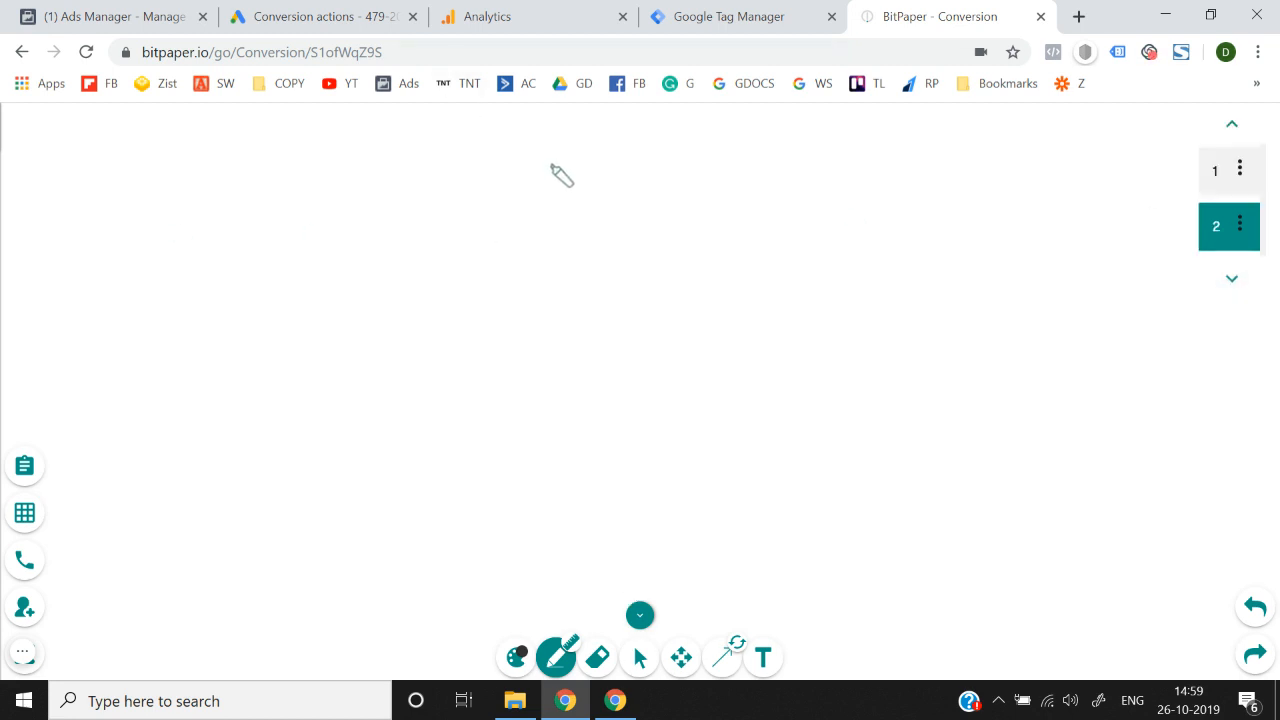
pyautogui.moveTo(541, 160)
pyautogui.mouseDown()
pyautogui.moveTo(617, 180)
pyautogui.moveTo(699, 156)
pyautogui.moveTo(780, 160)
pyautogui.moveTo(852, 185)
pyautogui.moveTo(883, 168)
pyautogui.moveTo(968, 178)
pyautogui.moveTo(496, 226)
pyautogui.mouseUp()
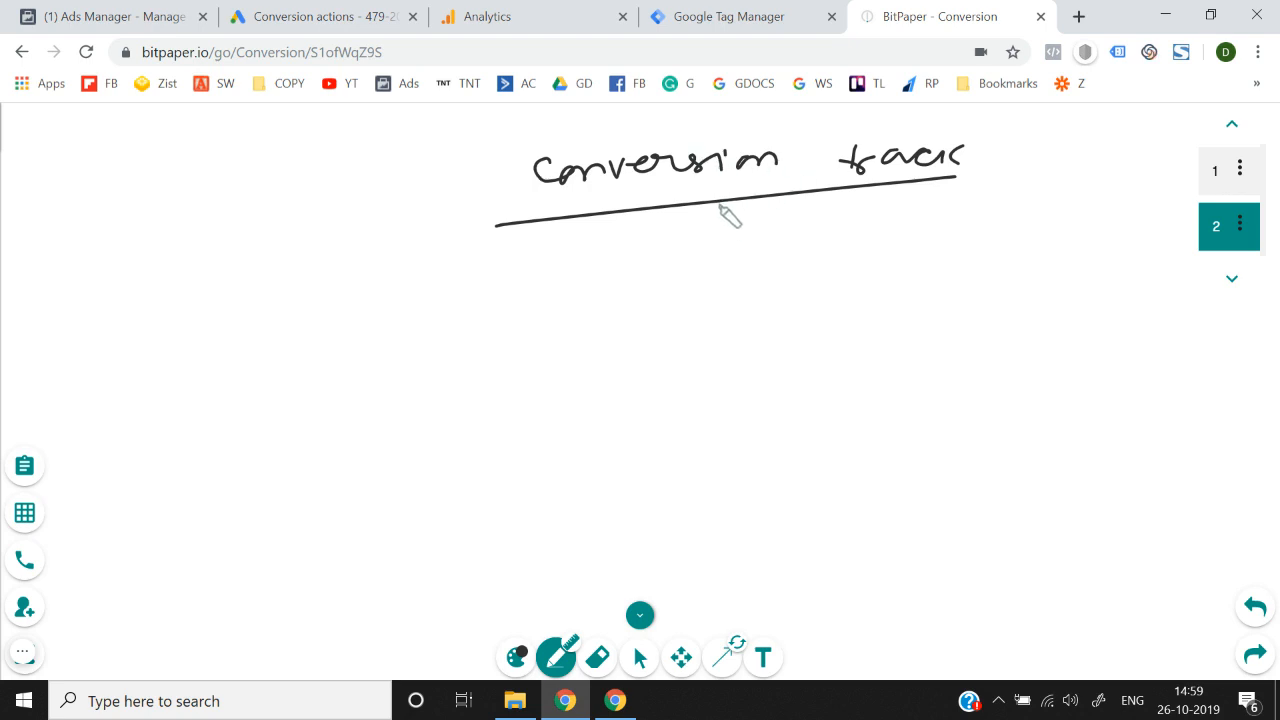
pyautogui.moveTo(716, 204); pyautogui.dragTo(716, 228)
pyautogui.moveTo(707, 222); pyautogui.dragTo(722, 222)
pyautogui.moveTo(648, 260)
pyautogui.mouseDown()
pyautogui.moveTo(670, 298)
pyautogui.moveTo(806, 259)
pyautogui.moveTo(880, 271)
pyautogui.moveTo(994, 257)
pyautogui.moveTo(1024, 270)
pyautogui.mouseUp()
pyautogui.moveTo(772, 312)
pyautogui.mouseDown()
pyautogui.moveTo(760, 330)
pyautogui.moveTo(814, 343)
pyautogui.moveTo(995, 296)
pyautogui.mouseUp()
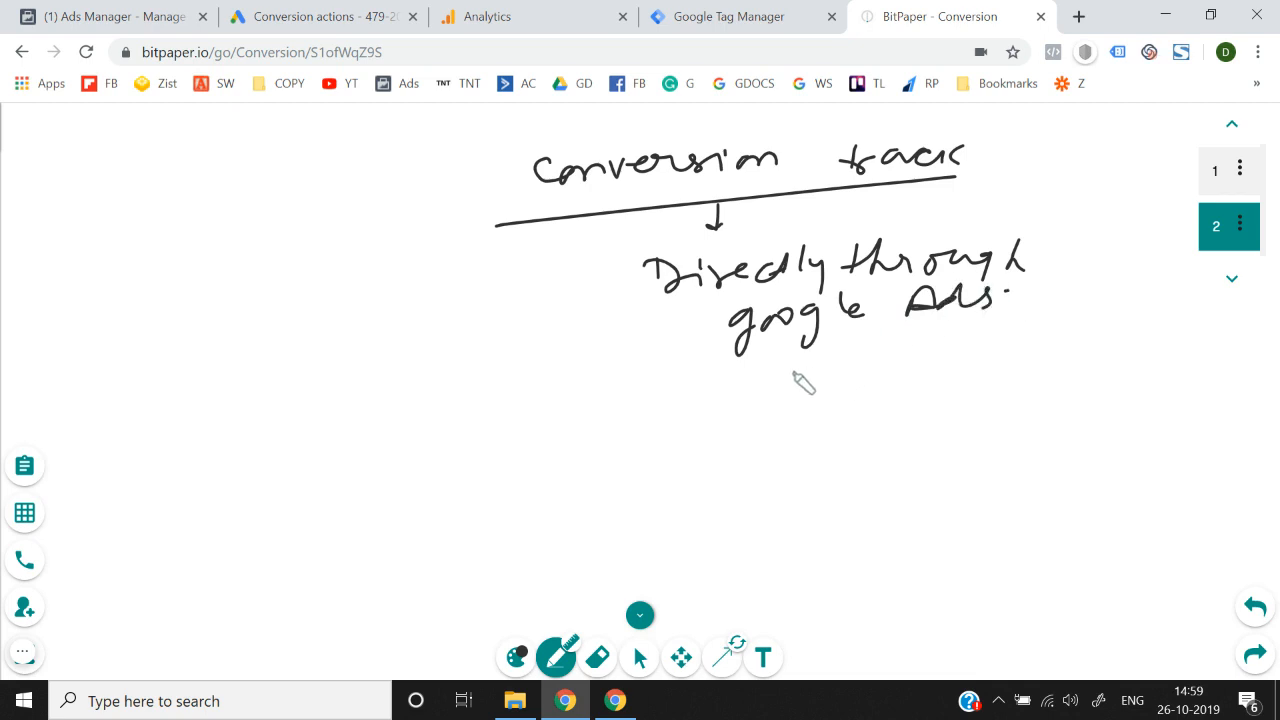
pyautogui.moveTo(848, 345)
pyautogui.mouseDown()
pyautogui.moveTo(820, 383)
pyautogui.moveTo(963, 406)
pyautogui.moveTo(1037, 380)
pyautogui.moveTo(877, 443)
pyautogui.moveTo(920, 455)
pyautogui.moveTo(1009, 430)
pyautogui.moveTo(1097, 428)
pyautogui.mouseUp()
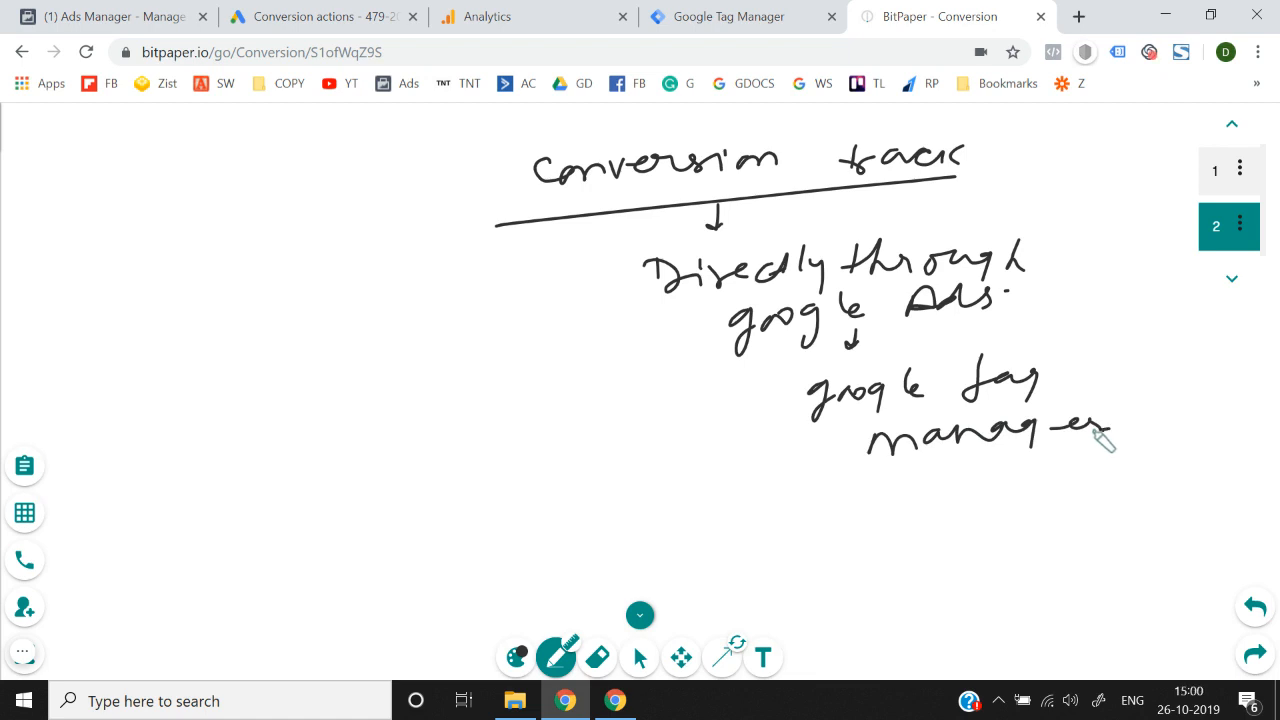
pyautogui.moveTo(203, 421); pyautogui.dragTo(226, 425)
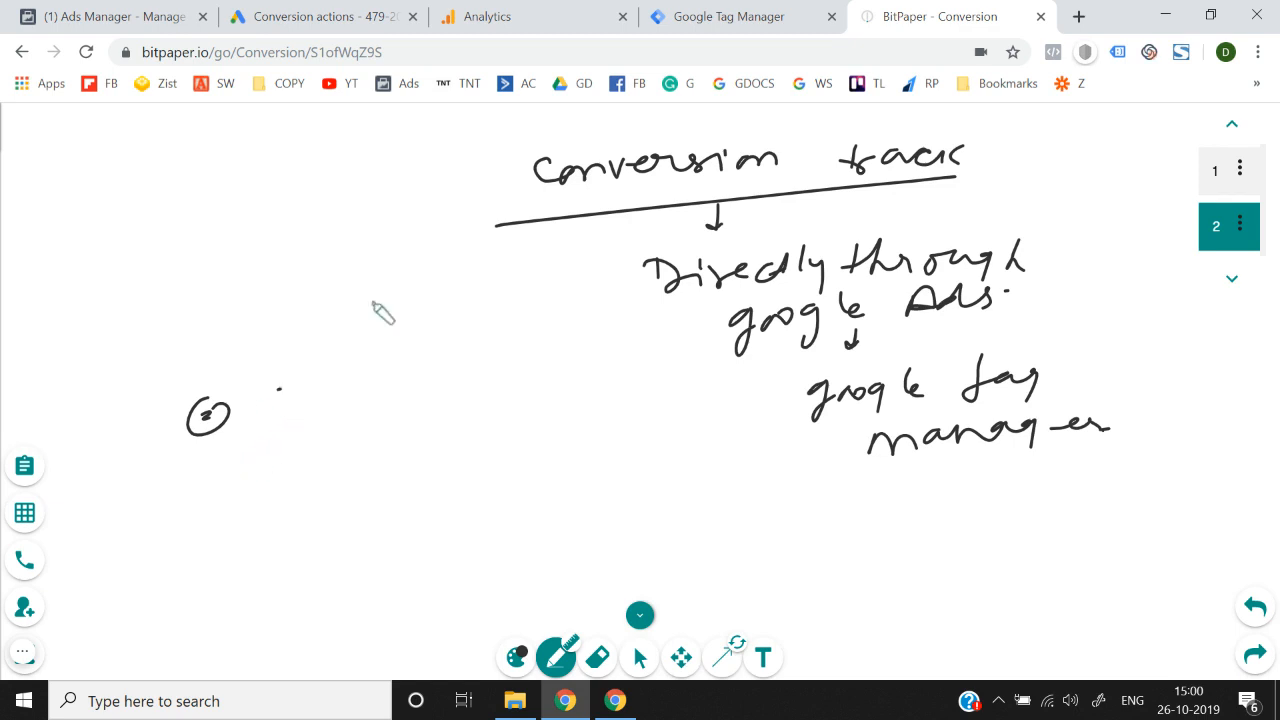
# - Open the softb2.com store website in a new browser tab
pyautogui.click(1078, 17)
pyautogui.write('soft')
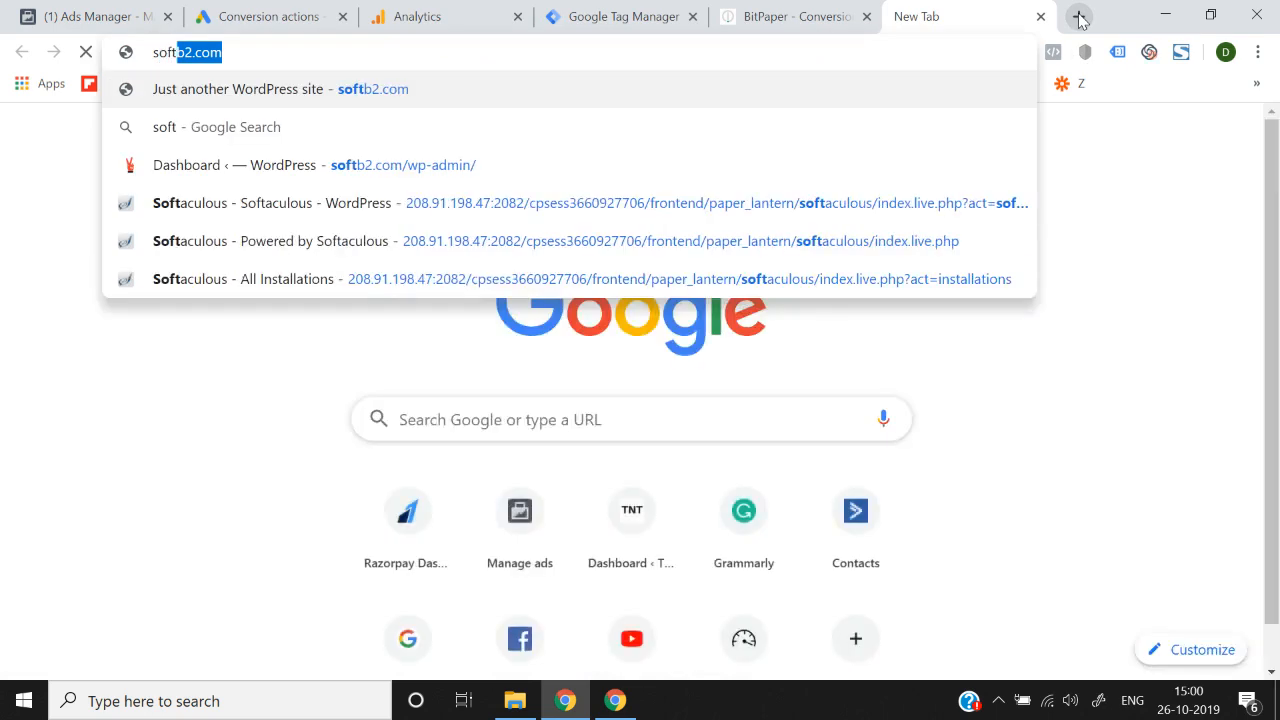
pyautogui.press('Return')
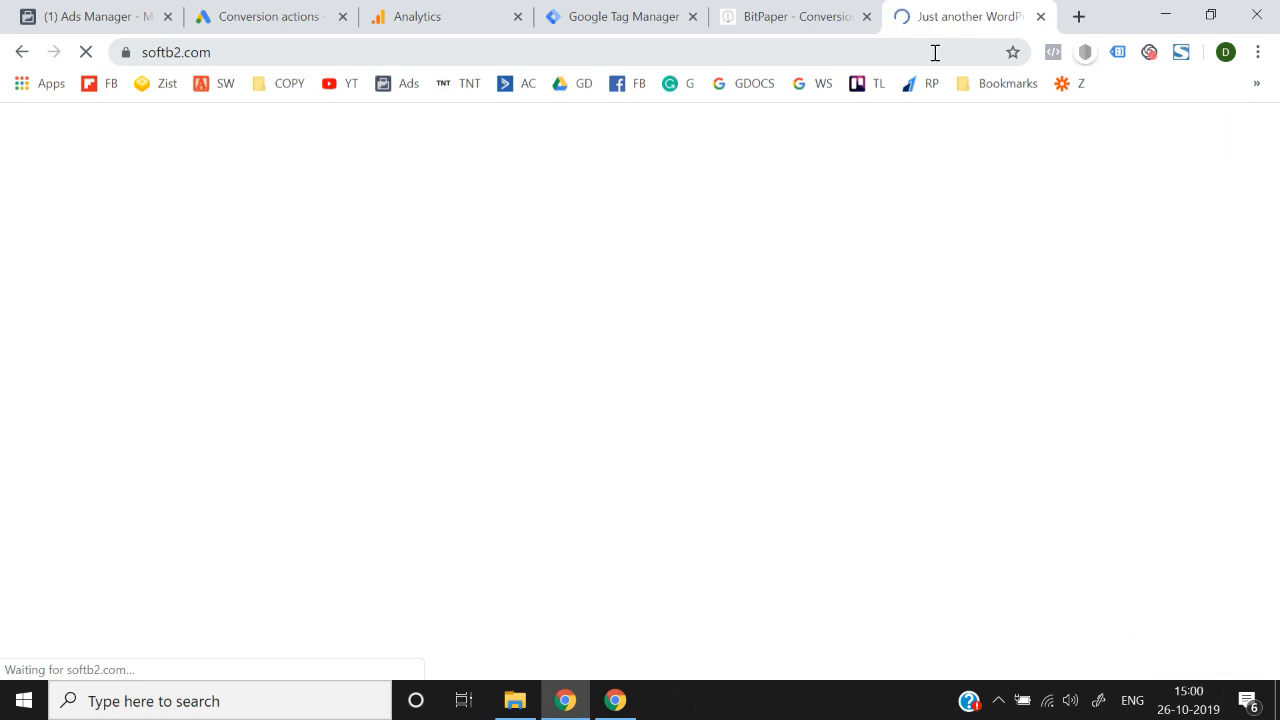
# - Try to load the store's order-received page at softb2.com/order_received
pyautogui.click(935, 52)
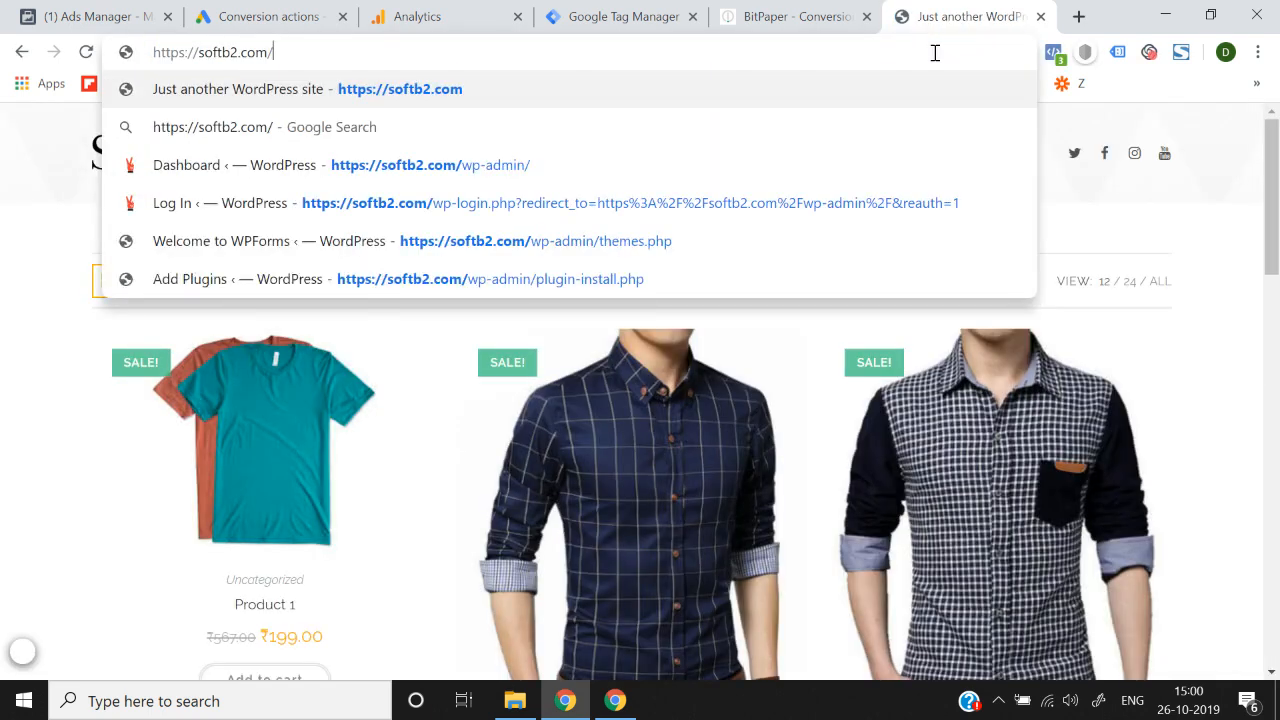
pyautogui.write('order-')
pyautogui.write('rec')
pyautogui.press('BackSpace')
pyautogui.press('BackSpace')
pyautogui.press('BackSpace')
pyautogui.press('BackSpace')
pyautogui.write('_receo')
pyautogui.press('BackSpace')
pyautogui.write('ived')
pyautogui.press('Return')
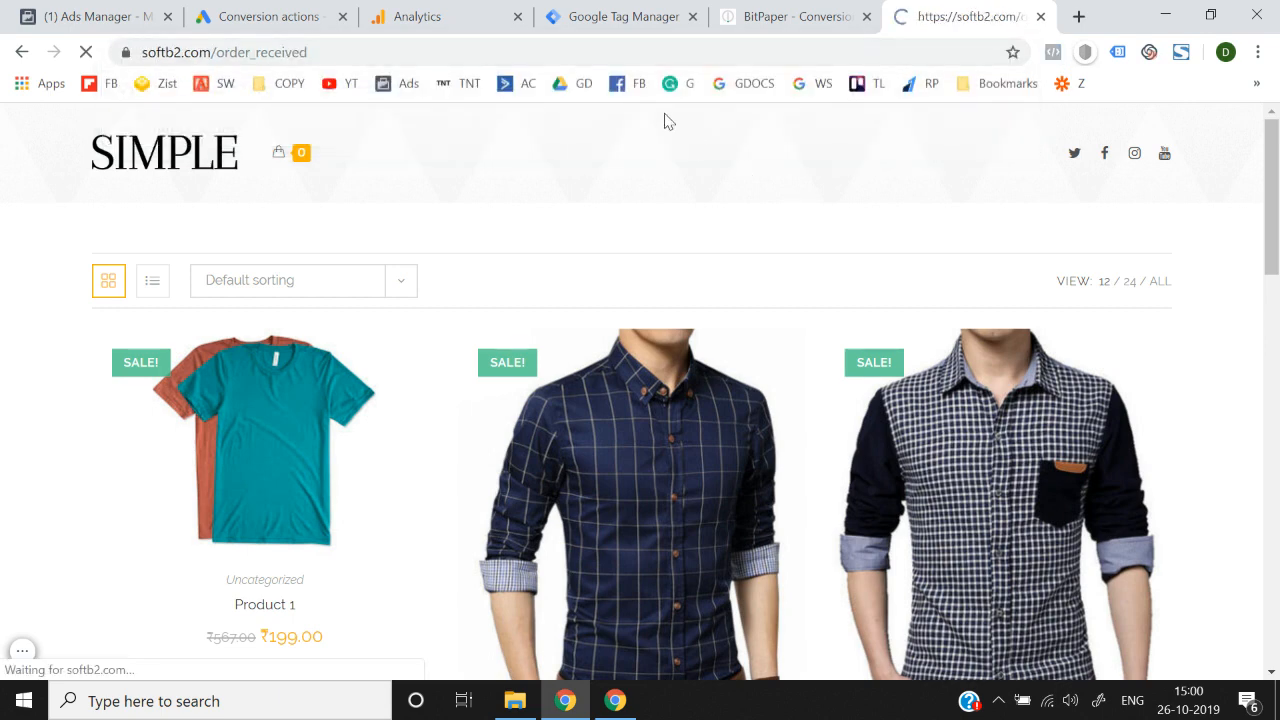
# - Load the store's cart page at softb2.com/cart
pyautogui.doubleClick(591, 57)
pyautogui.press('BackSpace')
pyautogui.write('cart')
pyautogui.press('Return')
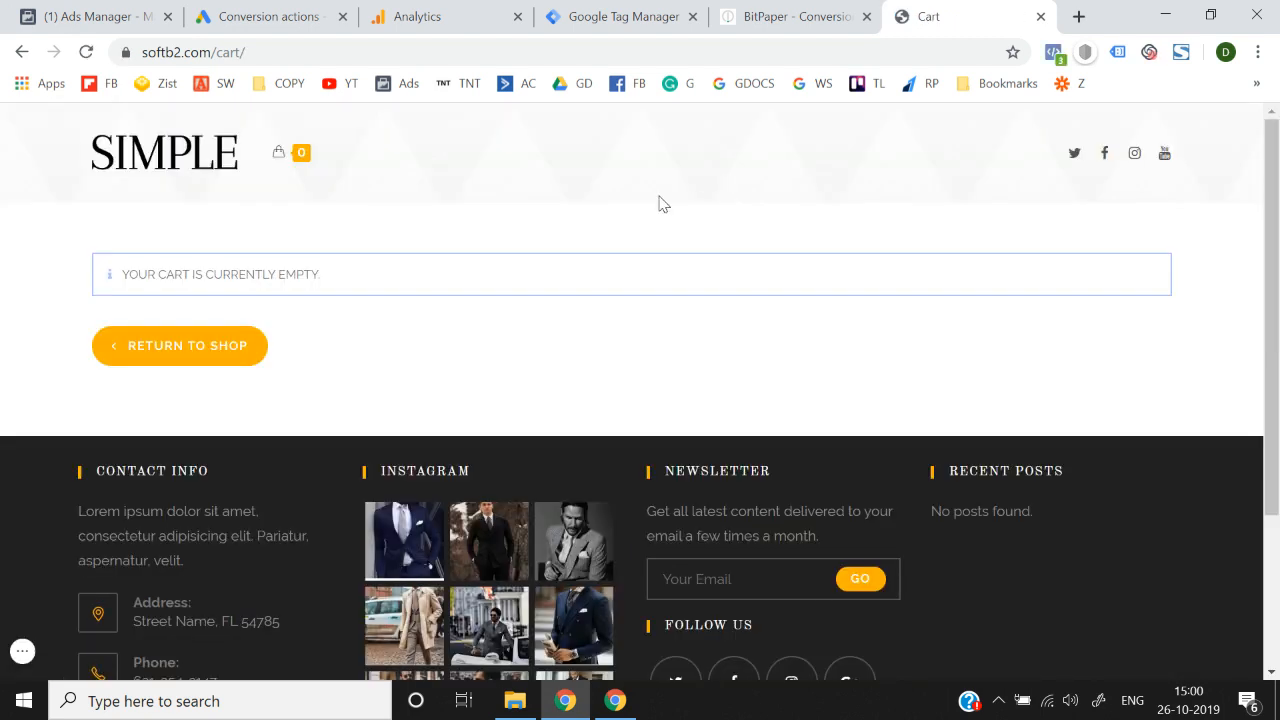
# - Switch to Google Ads, return to the account overview and open the Conversions measurement page
pyautogui.click(647, 10)
pyautogui.click(478, 10)
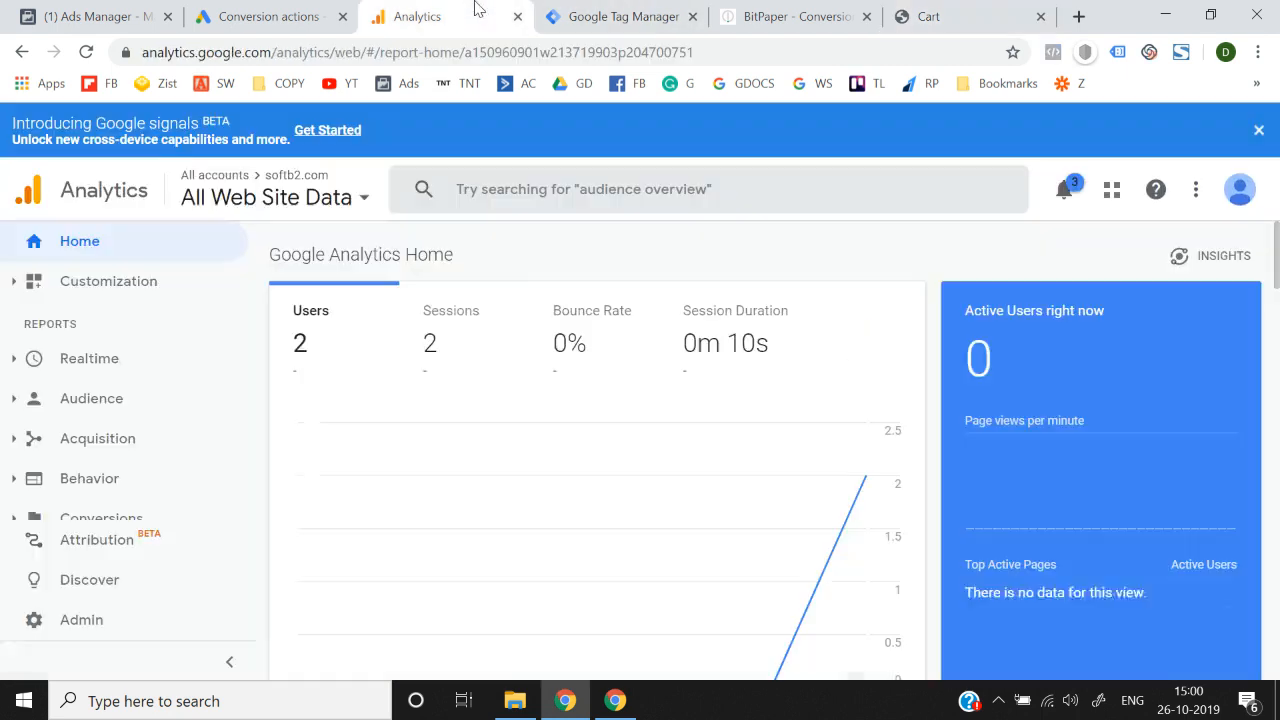
pyautogui.click(265, 16)
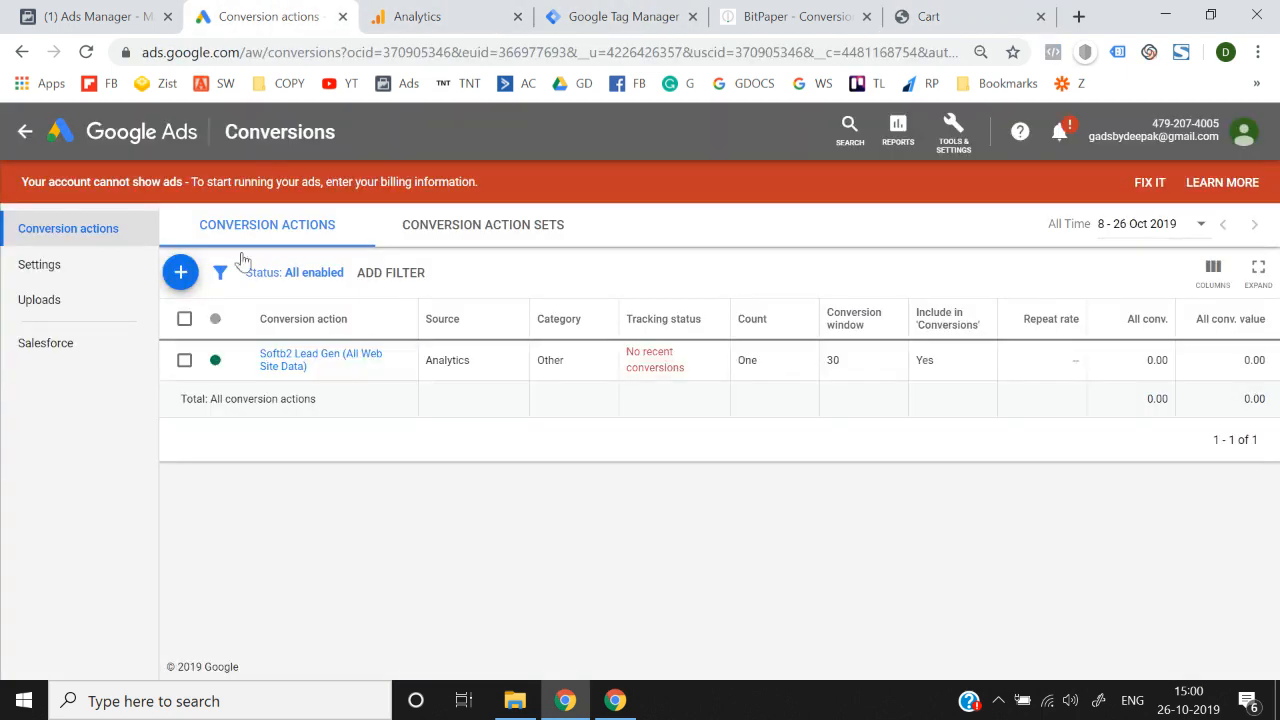
pyautogui.click(148, 129)
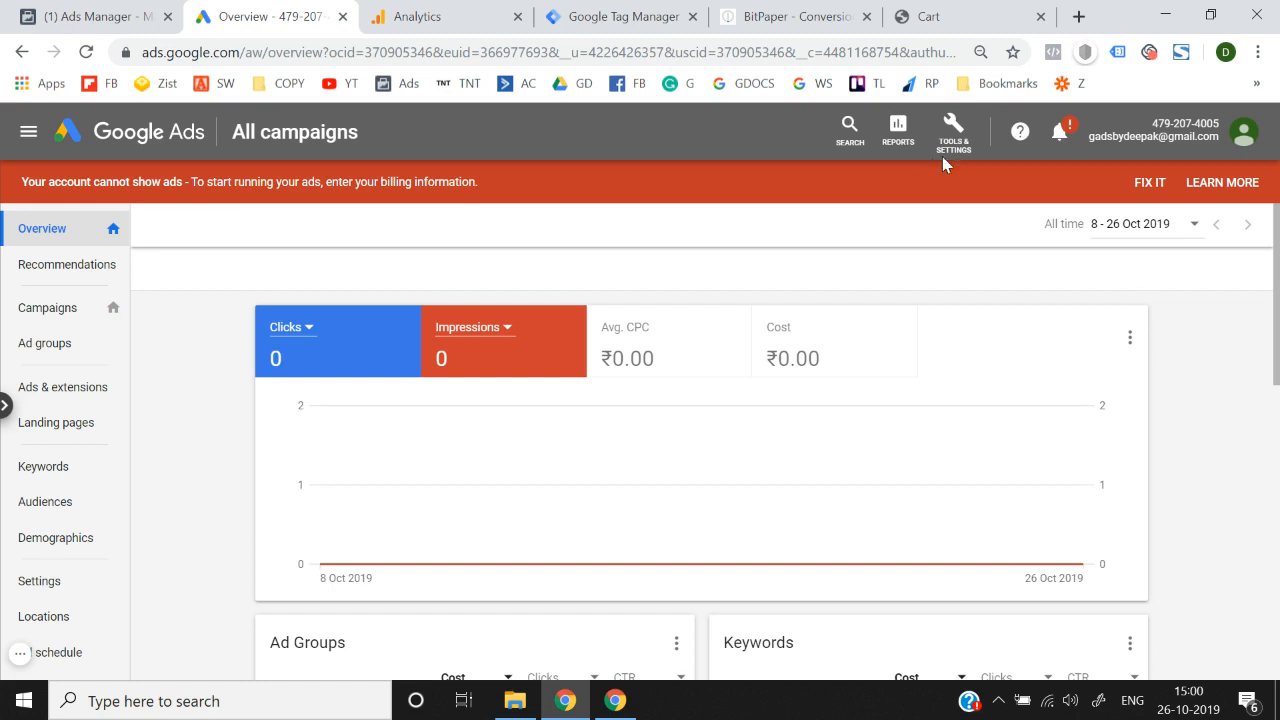
pyautogui.click(955, 145)
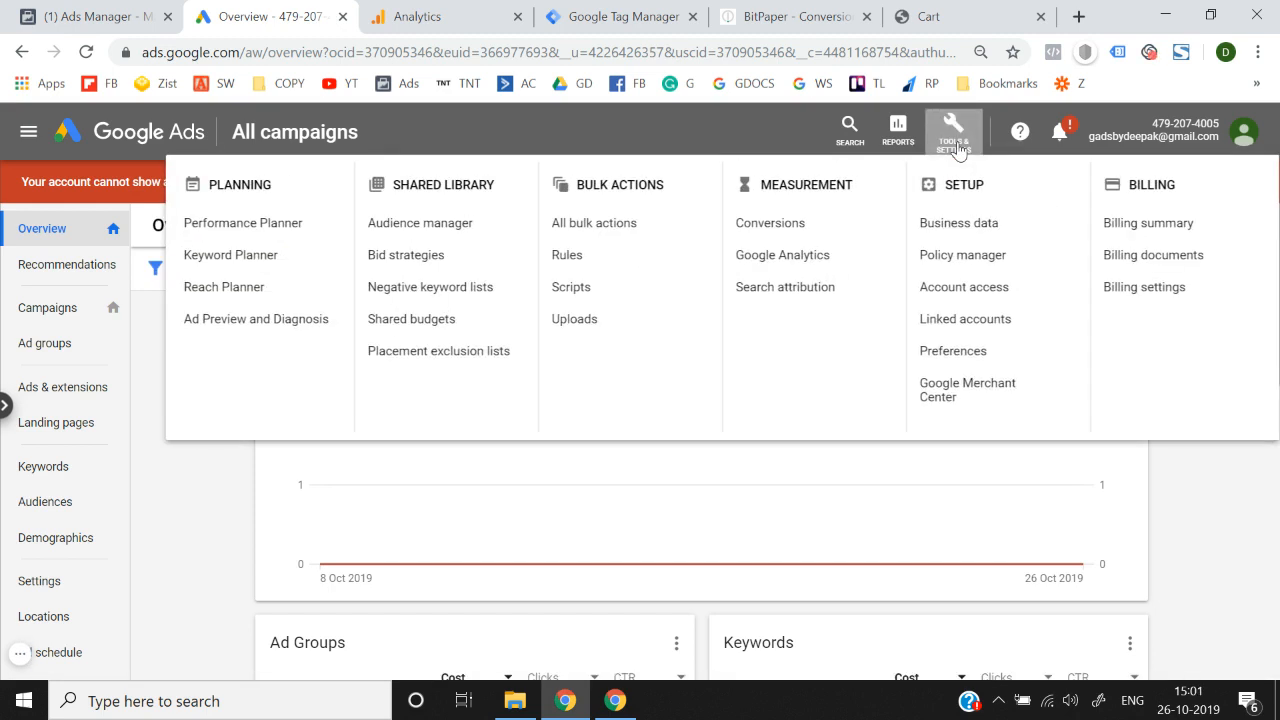
pyautogui.click(780, 224)
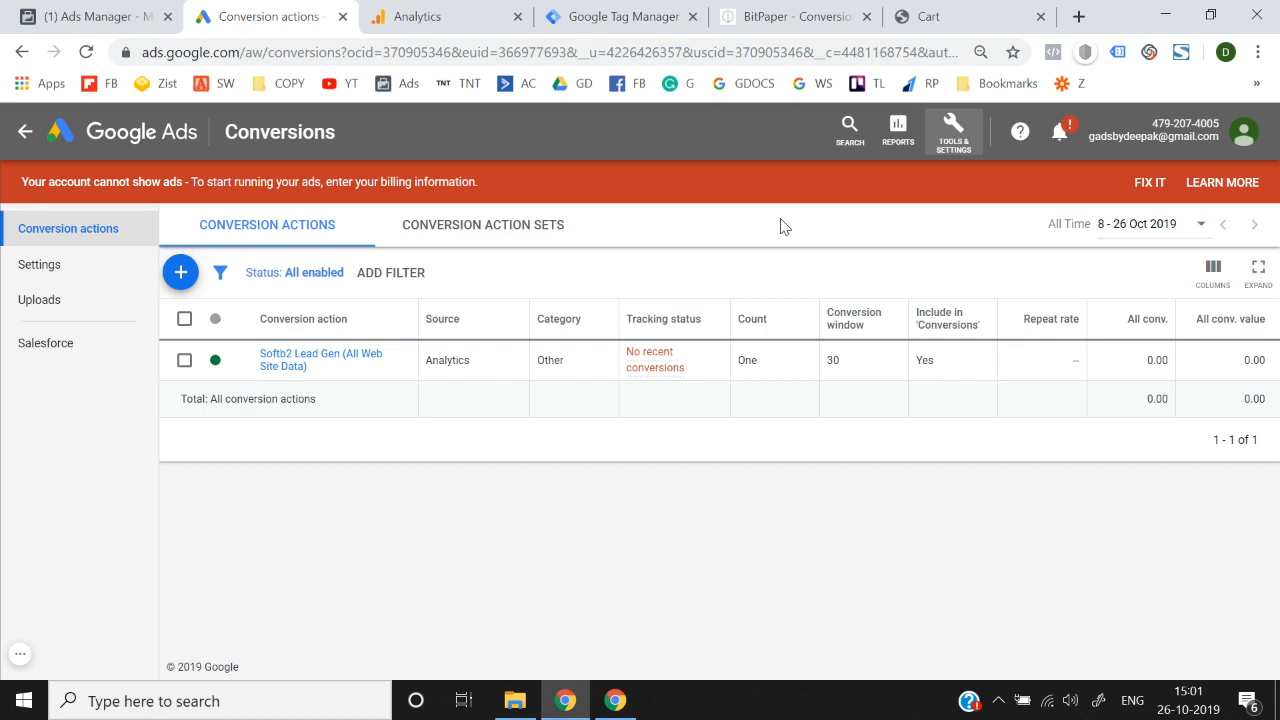
# - Start a new Website conversion action in the Other category and name it "Add to Cart"
pyautogui.click(181, 283)
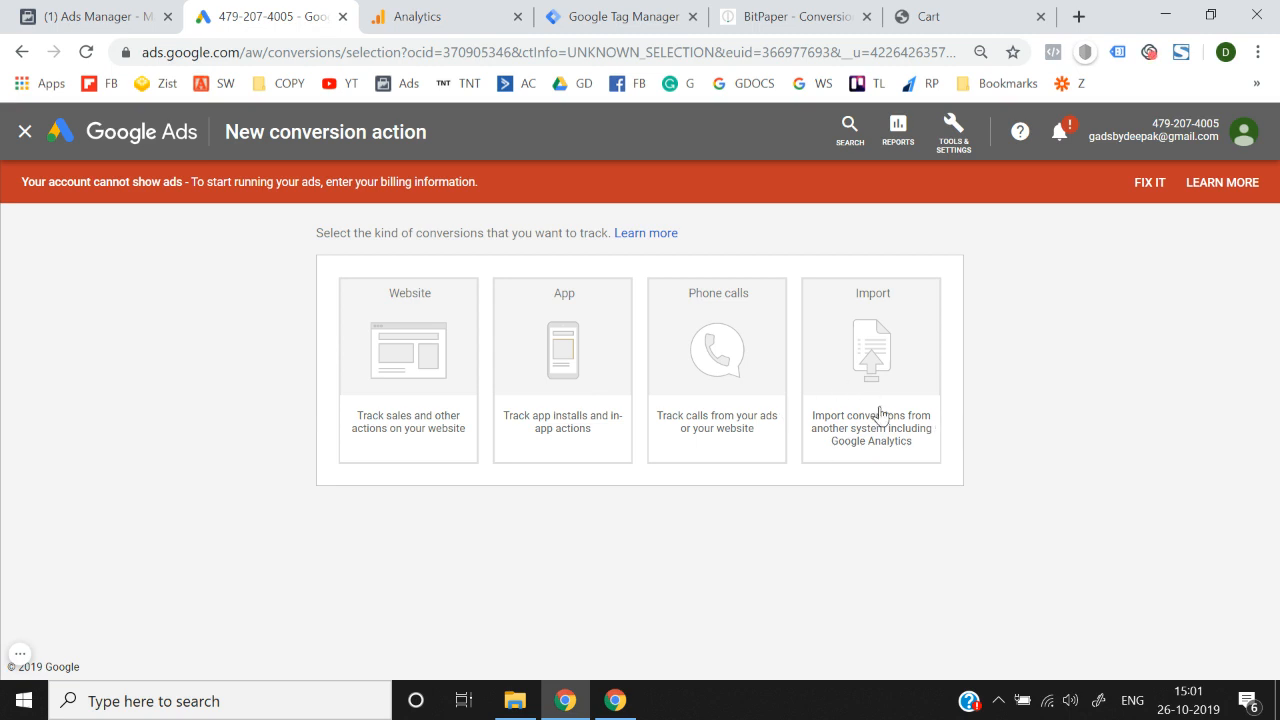
pyautogui.click(383, 407)
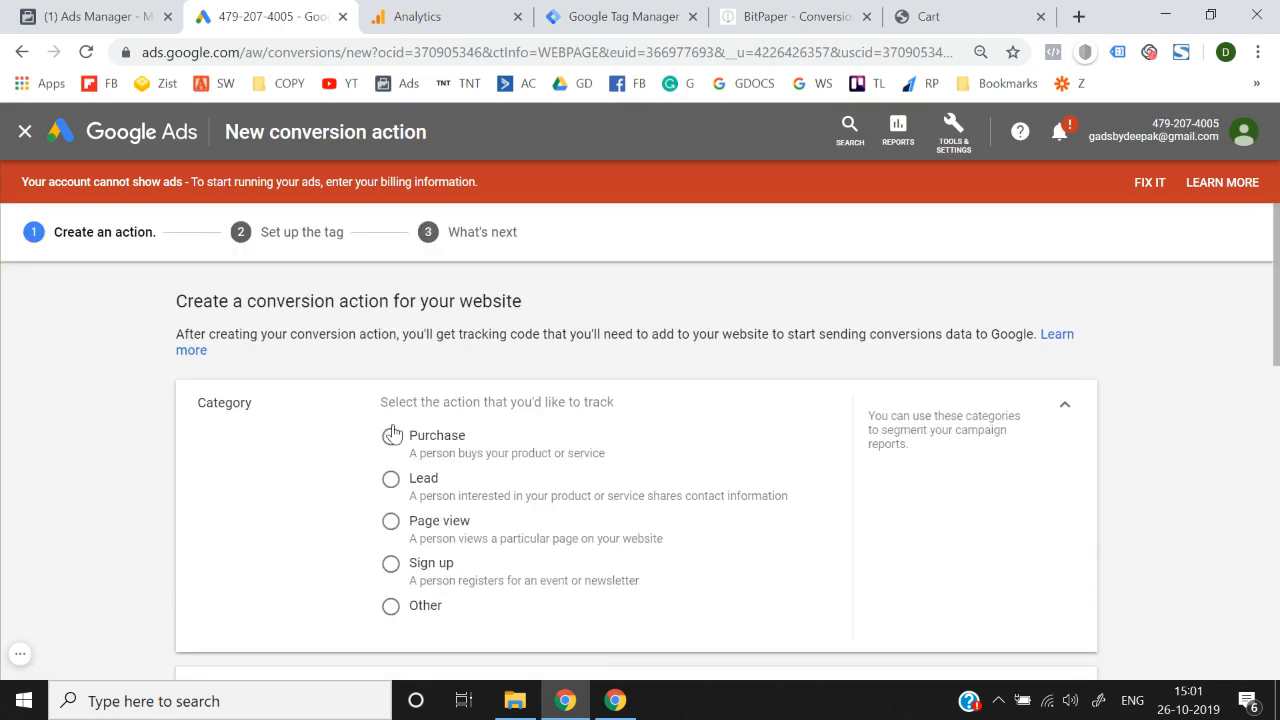
pyautogui.scroll(-1, 248, 455)
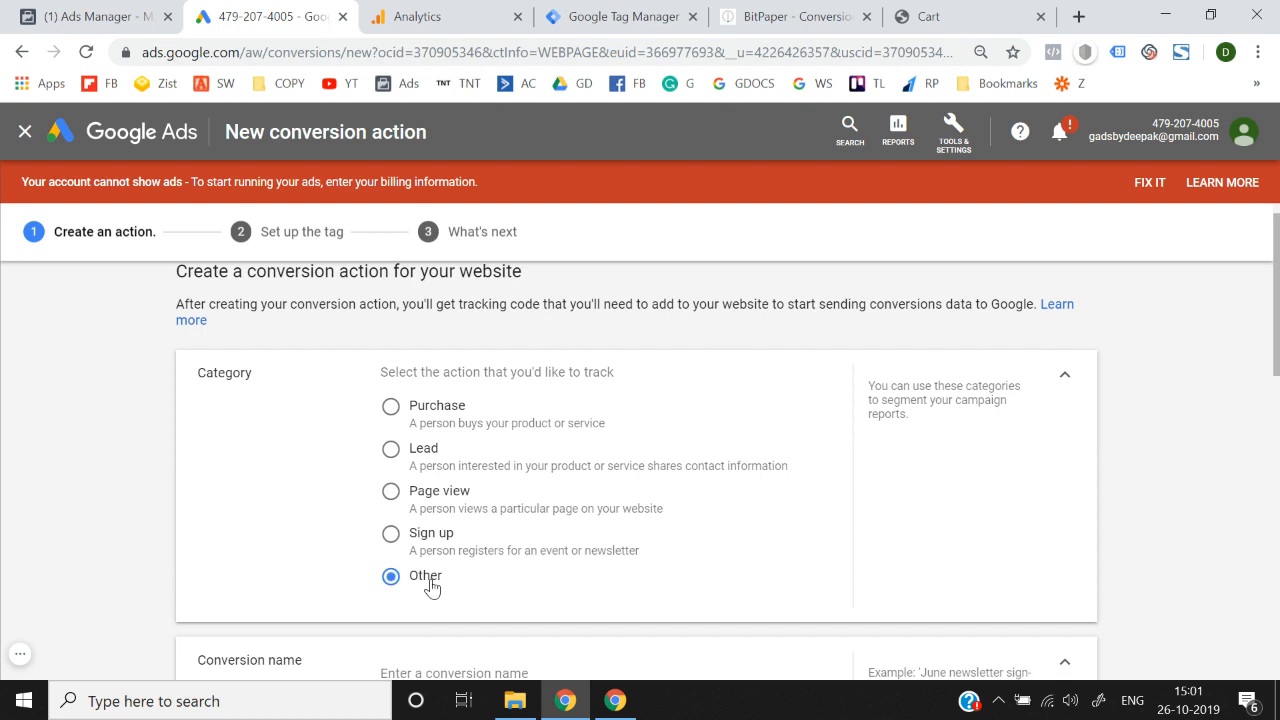
pyautogui.scroll(-3, 431, 587)
pyautogui.click(410, 433)
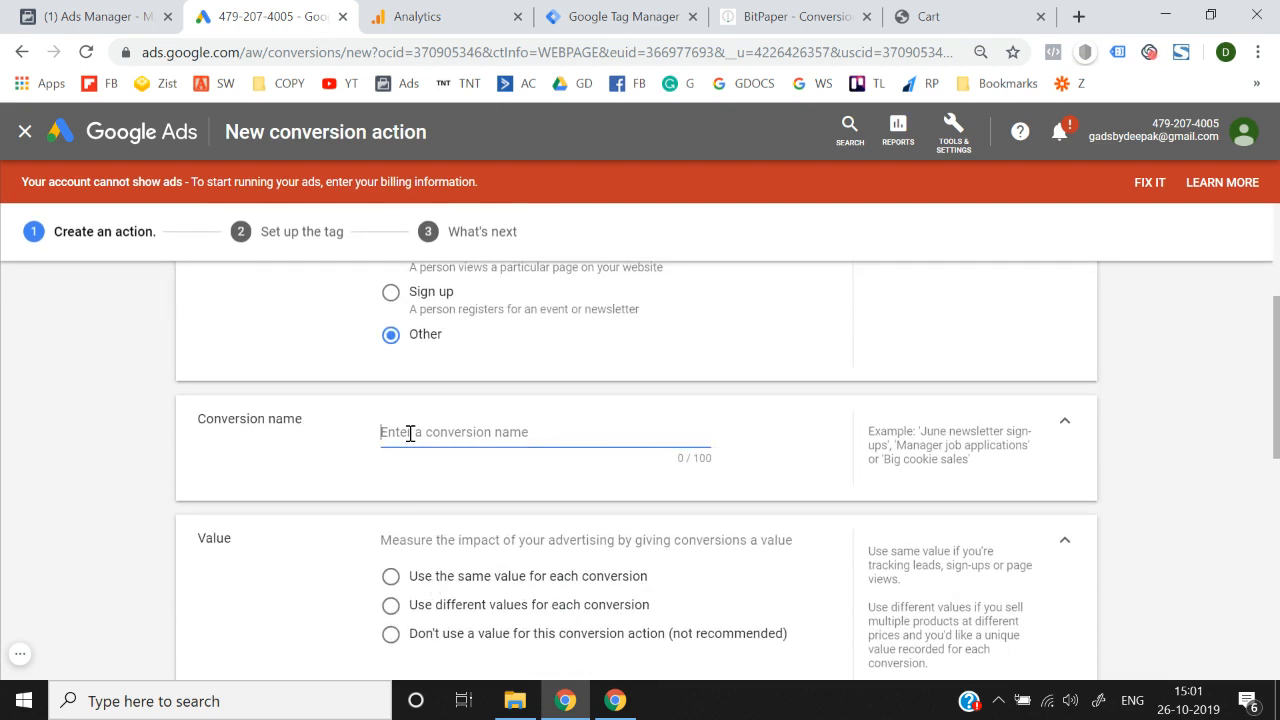
pyautogui.write('Add to Cart')
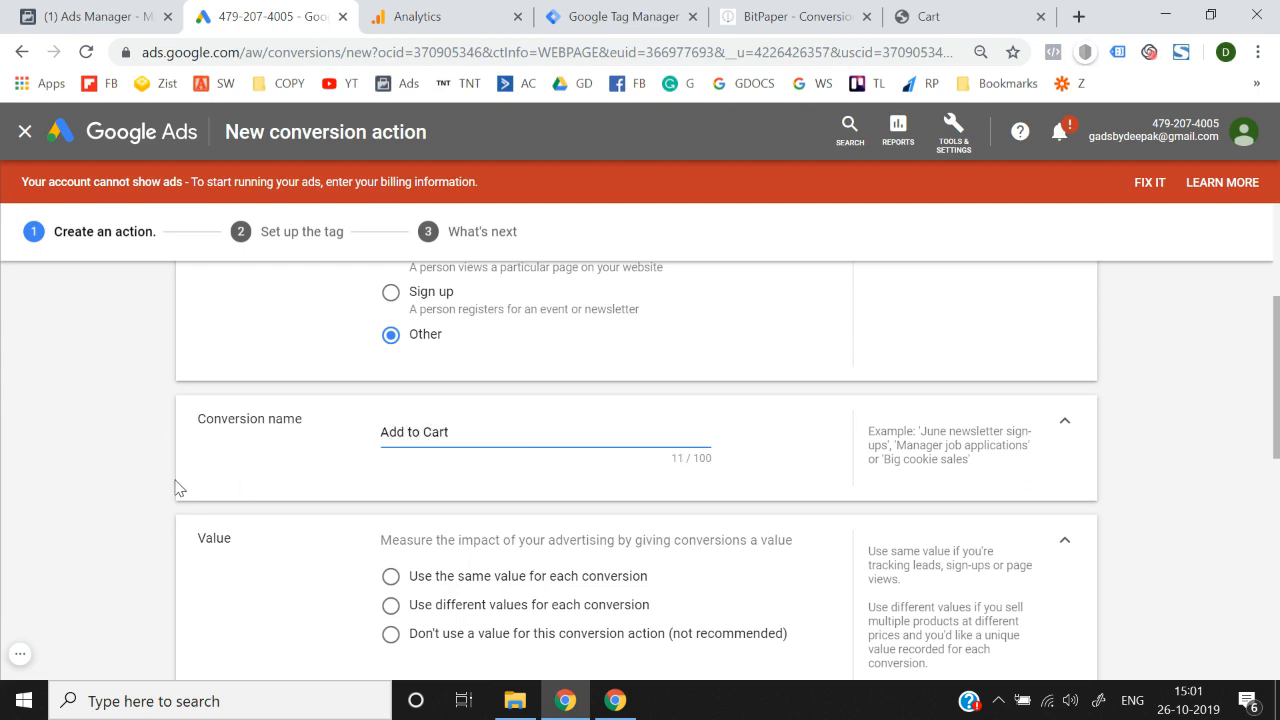
# - Choose not to use a value for the conversion action and set its count to One
pyautogui.scroll(-2, 176, 487)
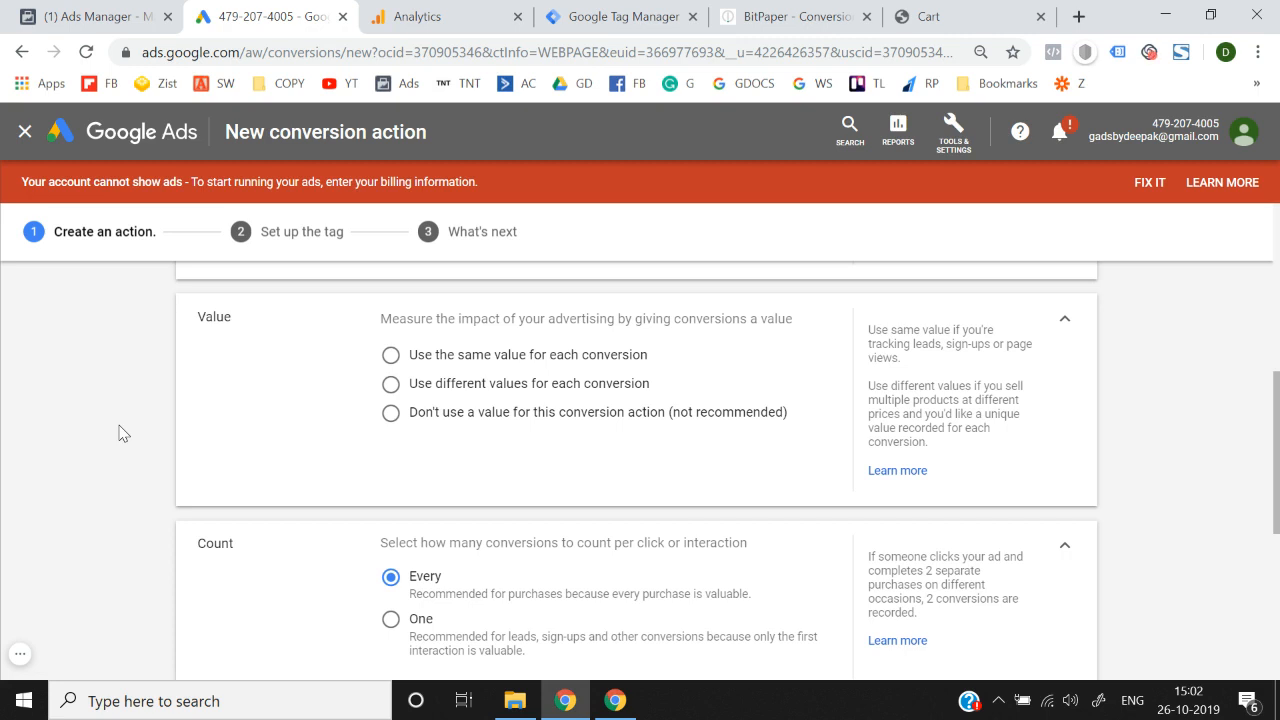
pyautogui.click(390, 414)
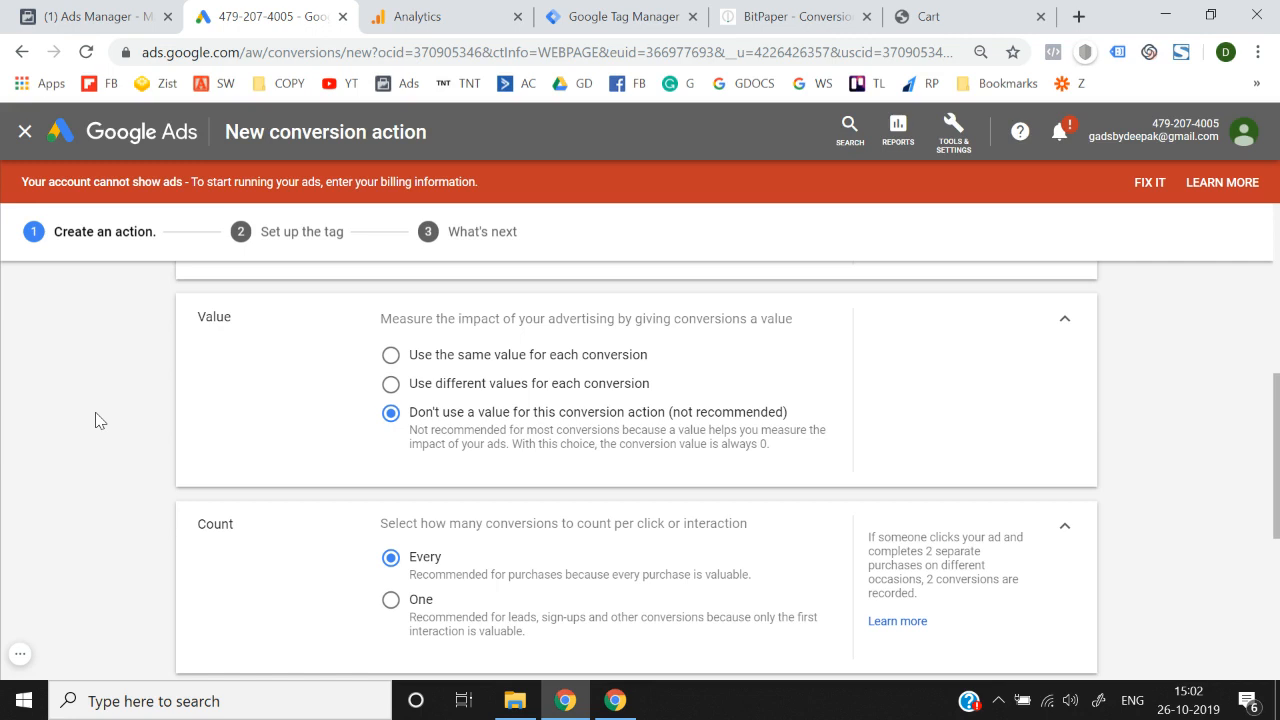
pyautogui.scroll(-1, 95, 420)
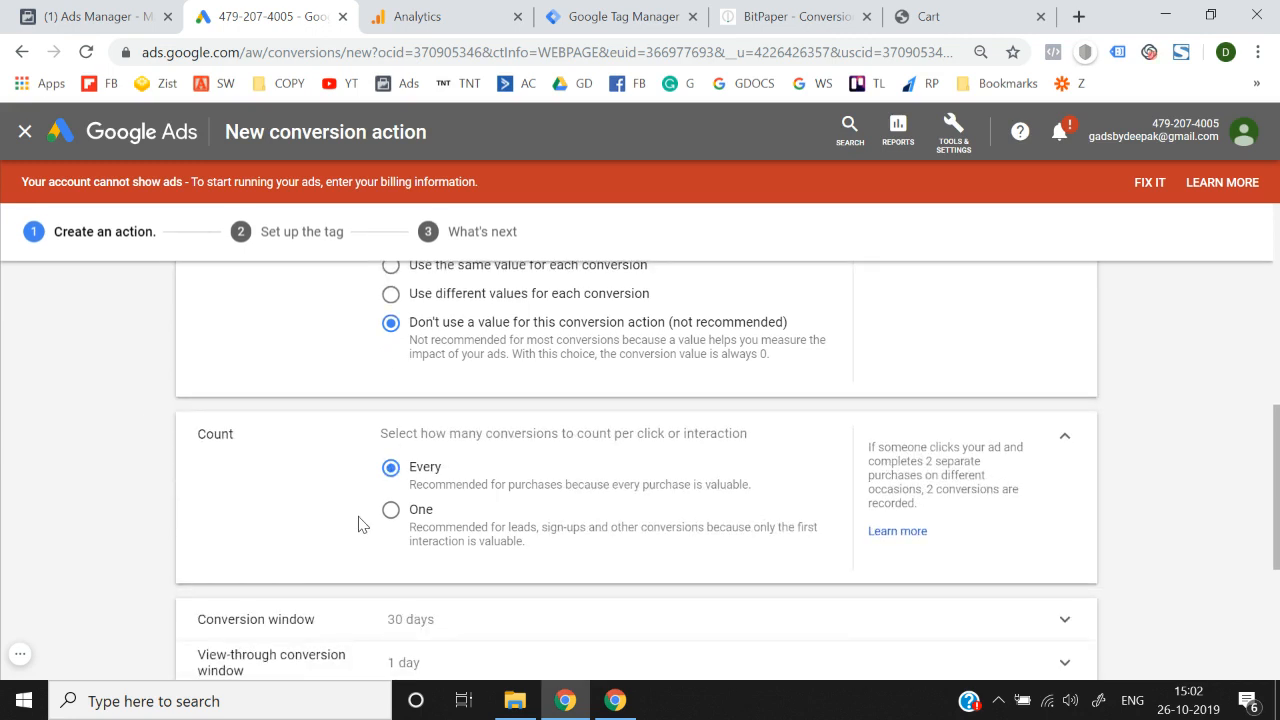
pyautogui.click(390, 510)
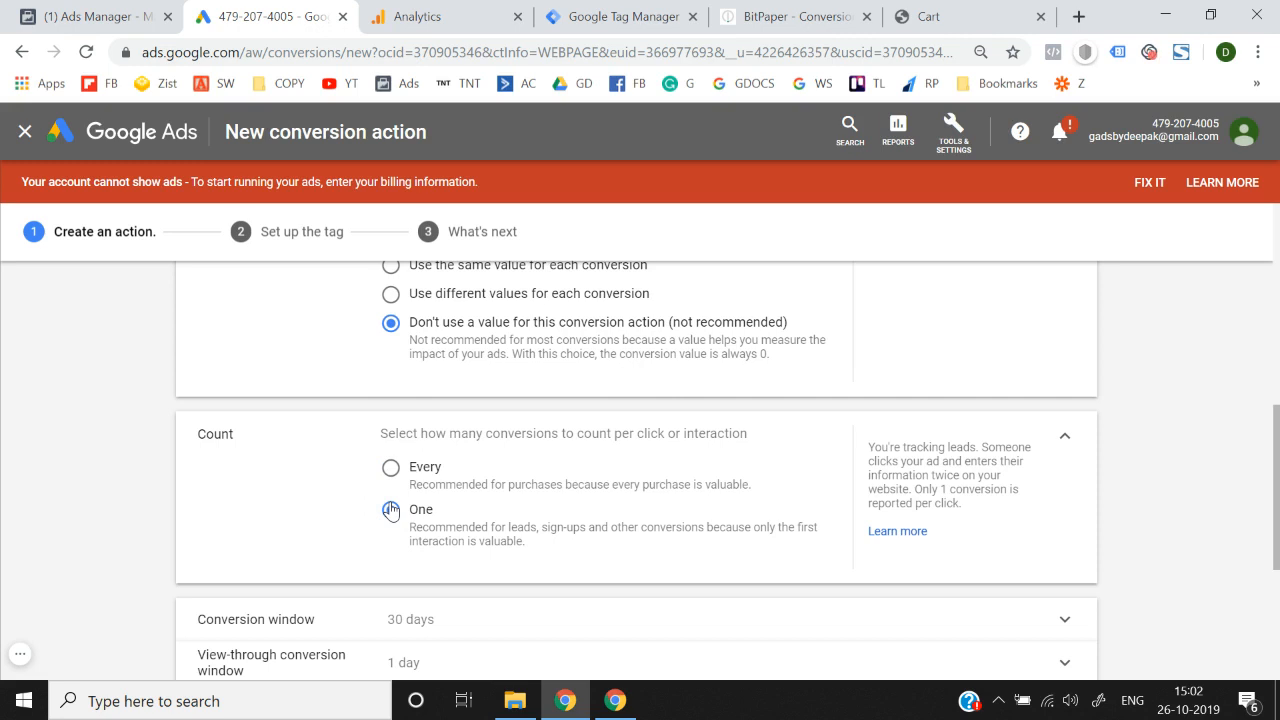
pyautogui.click(390, 467)
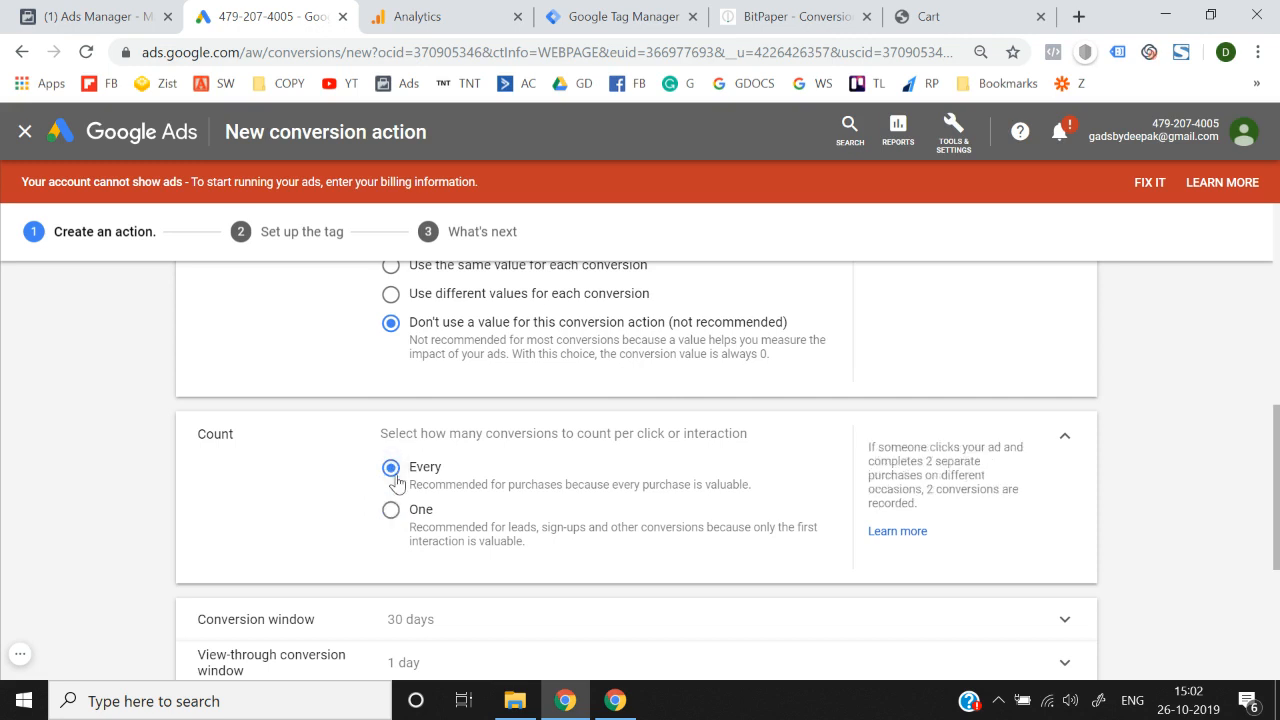
pyautogui.click(402, 530)
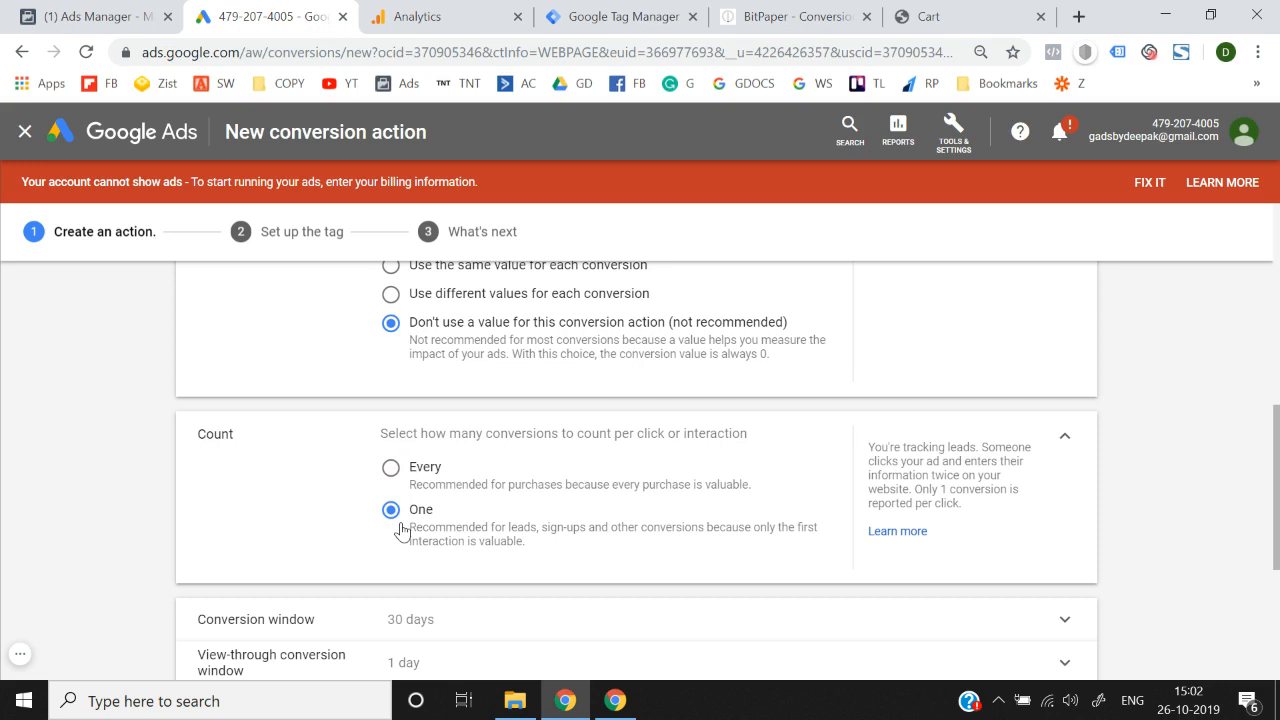
# - Try the Every count option for the conversion action and set the count back to One
pyautogui.click(390, 467)
pyautogui.click(410, 546)
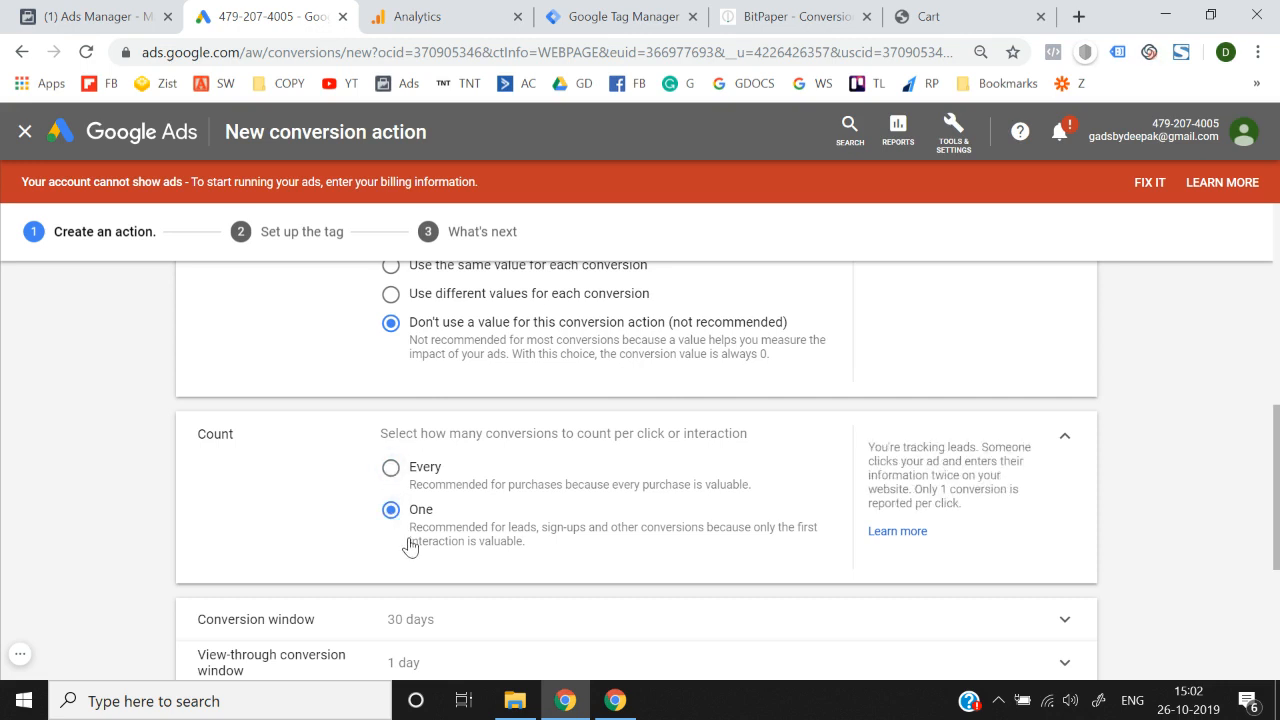
# - Switch to the BitPaper whiteboard, open page 3 and sketch a stick figure with a face
pyautogui.click(860, 8)
pyautogui.click(1232, 280)
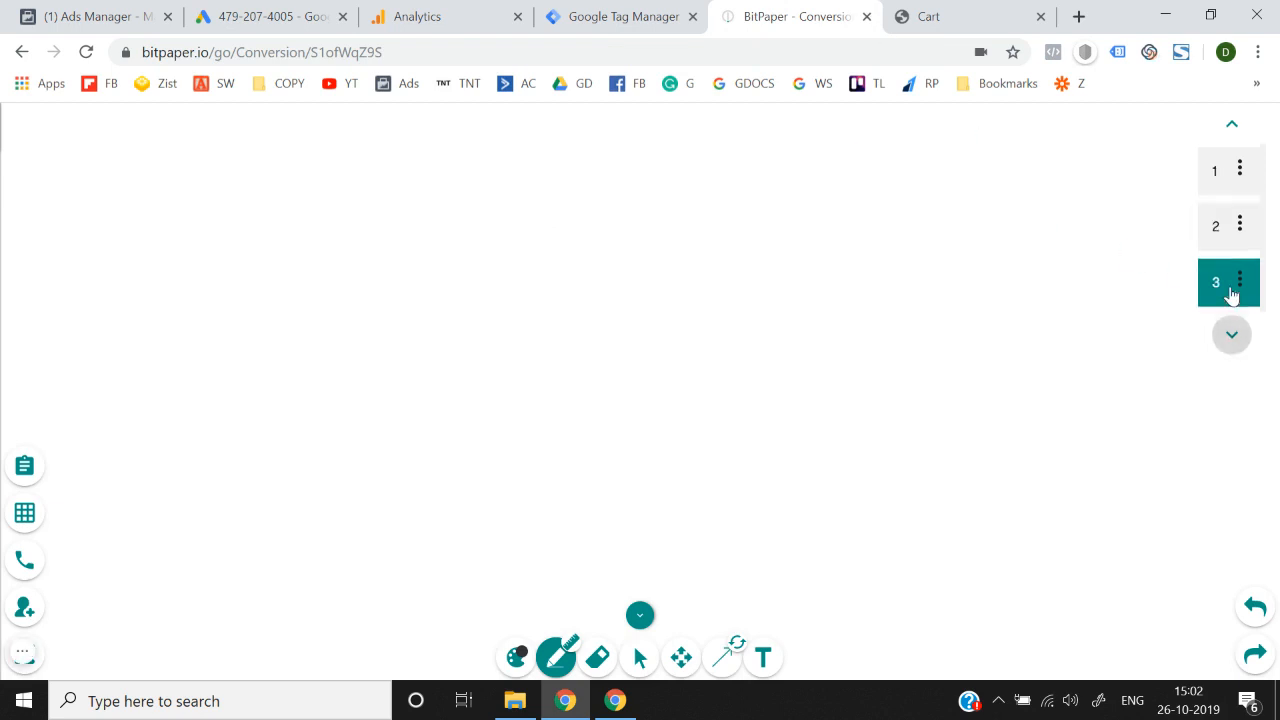
pyautogui.moveTo(285, 197)
pyautogui.mouseDown()
pyautogui.moveTo(336, 208)
pyautogui.moveTo(294, 193)
pyautogui.mouseUp()
pyautogui.click(278, 218)
pyautogui.click(311, 206)
pyautogui.moveTo(298, 271); pyautogui.dragTo(297, 311)
pyautogui.moveTo(266, 315); pyautogui.dragTo(312, 305)
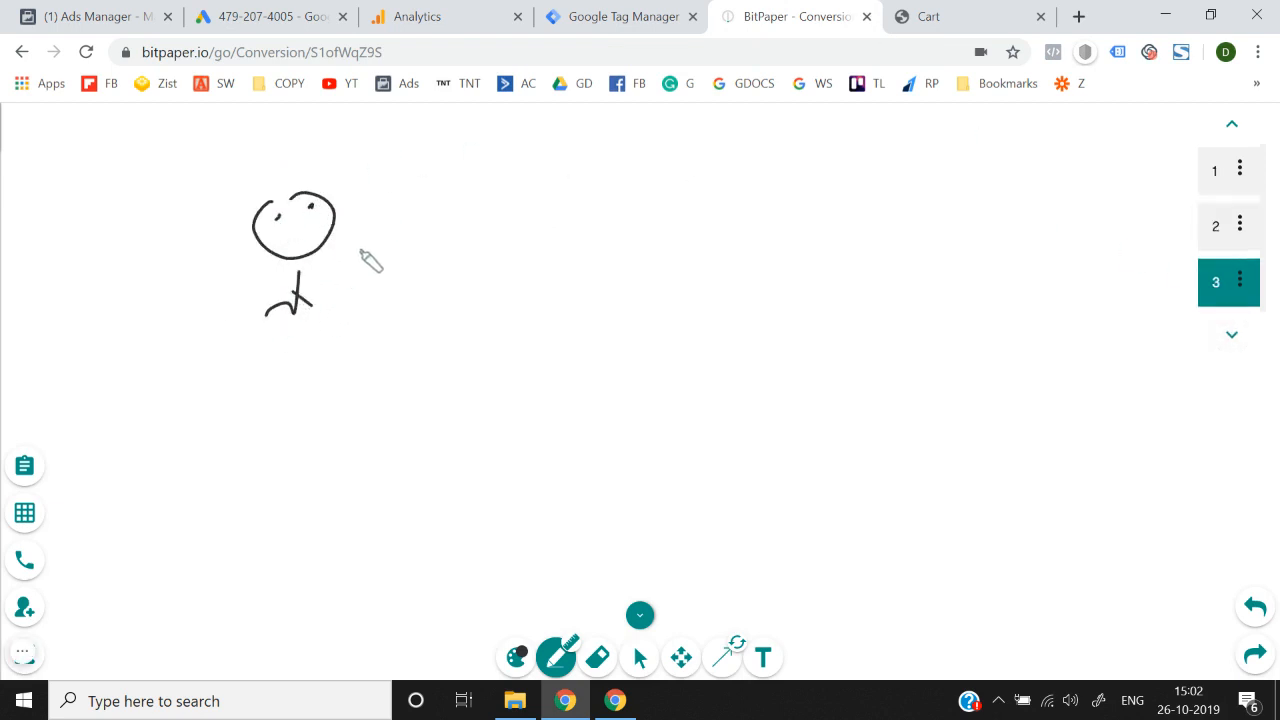
# - Draw a double arrow leading away from the figure, write "Thank you" beyond it and add a circled 2 underneath
pyautogui.moveTo(345, 248); pyautogui.dragTo(505, 233)
pyautogui.moveTo(586, 153)
pyautogui.mouseDown()
pyautogui.moveTo(585, 184)
pyautogui.moveTo(665, 166)
pyautogui.moveTo(806, 180)
pyautogui.moveTo(808, 158)
pyautogui.mouseUp()
pyautogui.moveTo(348, 257); pyautogui.dragTo(504, 246)
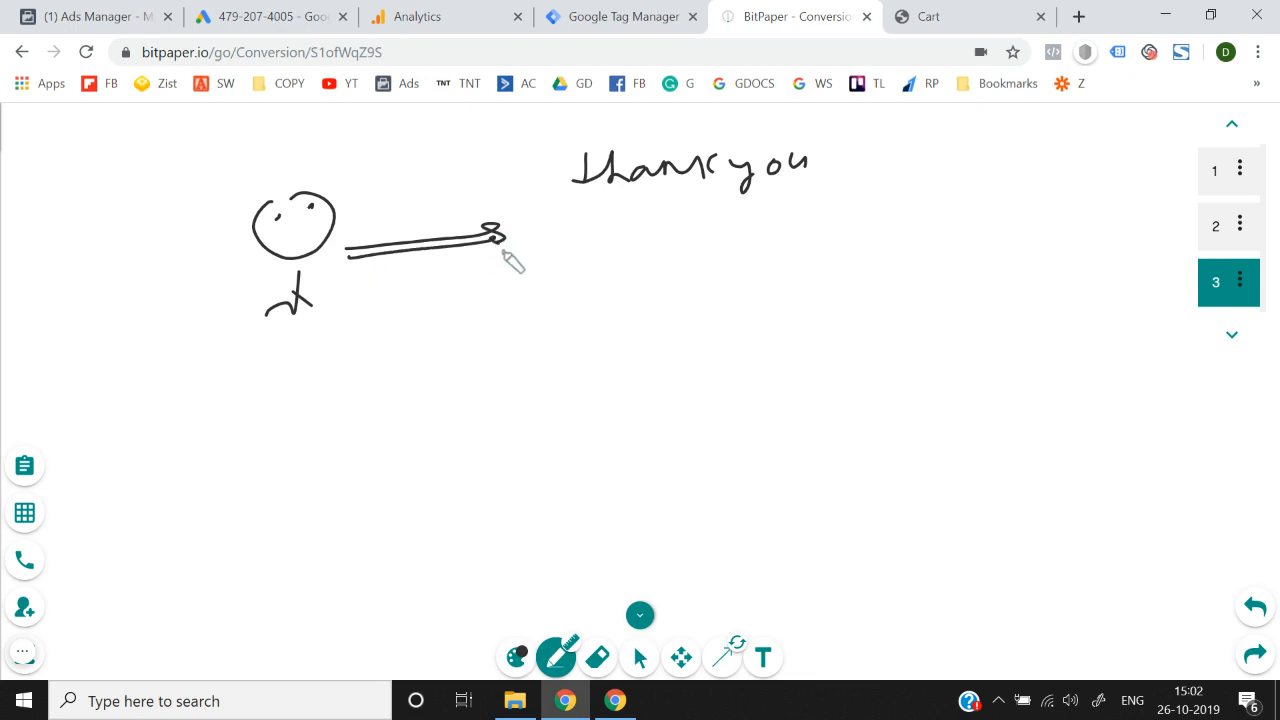
pyautogui.moveTo(627, 214); pyautogui.dragTo(645, 240)
pyautogui.moveTo(655, 200)
pyautogui.mouseDown()
pyautogui.moveTo(592, 225)
pyautogui.moveTo(702, 204)
pyautogui.moveTo(668, 250)
pyautogui.mouseUp()
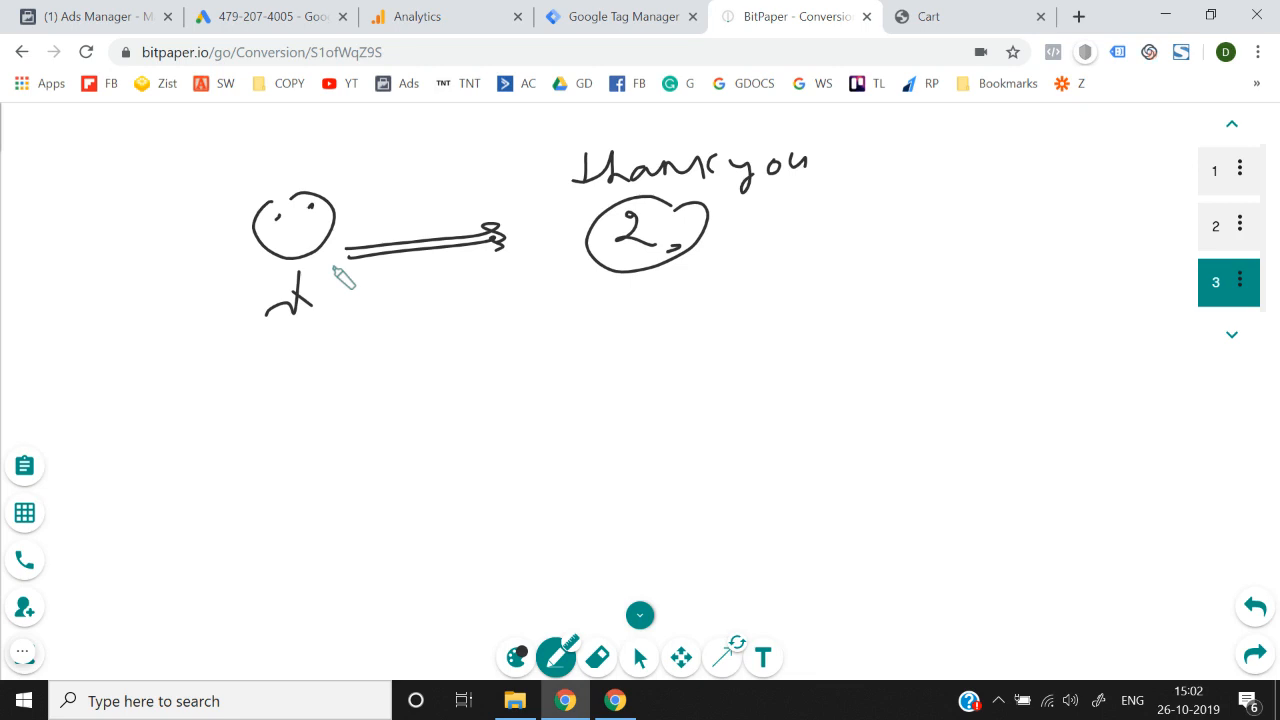
# - Check the count options in Google Ads, return to the BitPaper whiteboard and sketch a second stick figure below the first
pyautogui.click(316, 10)
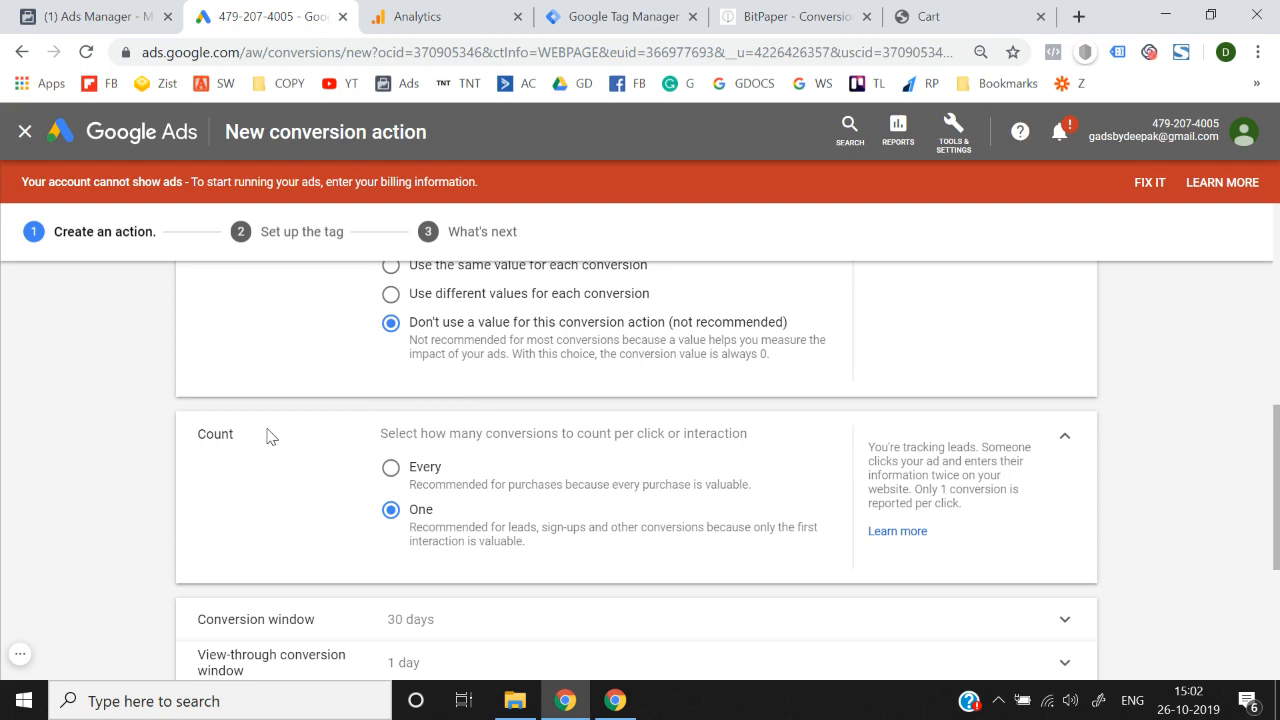
pyautogui.click(740, 12)
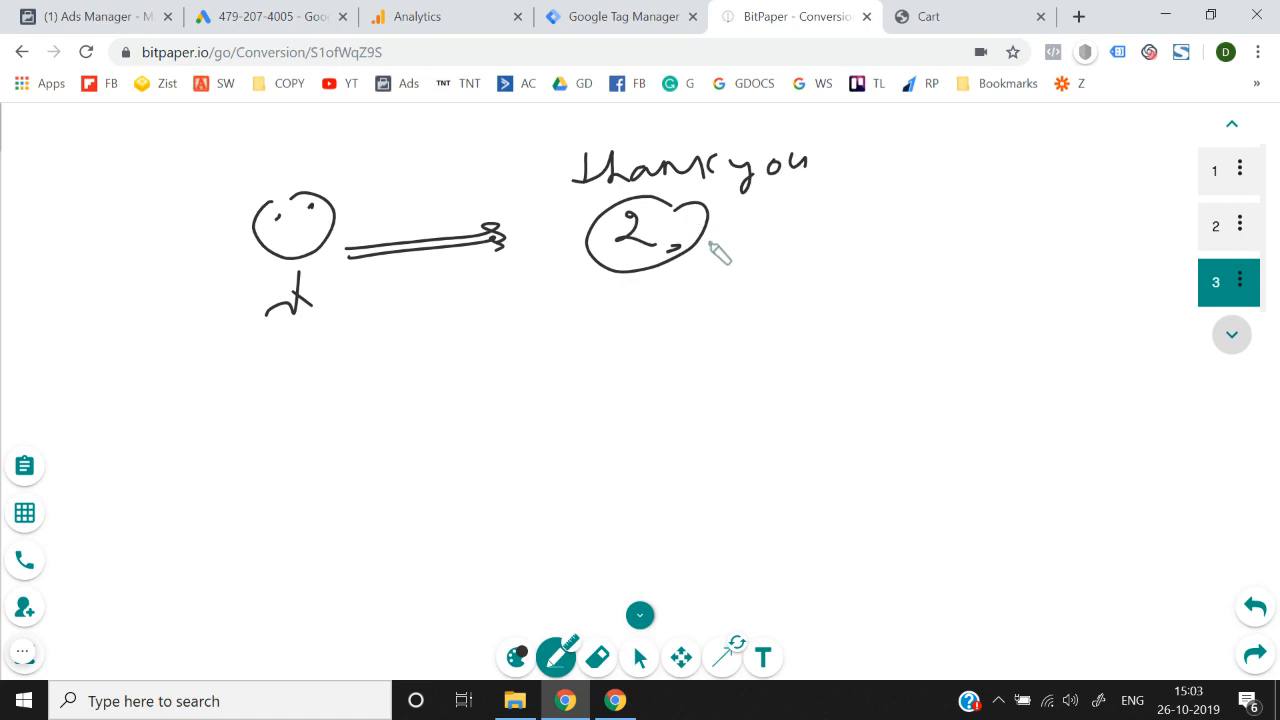
pyautogui.moveTo(620, 261); pyautogui.dragTo(633, 263)
pyautogui.moveTo(341, 380); pyautogui.dragTo(363, 362)
pyautogui.moveTo(358, 414); pyautogui.dragTo(358, 466)
pyautogui.moveTo(372, 430)
pyautogui.mouseDown()
pyautogui.moveTo(410, 446)
pyautogui.moveTo(329, 462)
pyautogui.mouseUp()
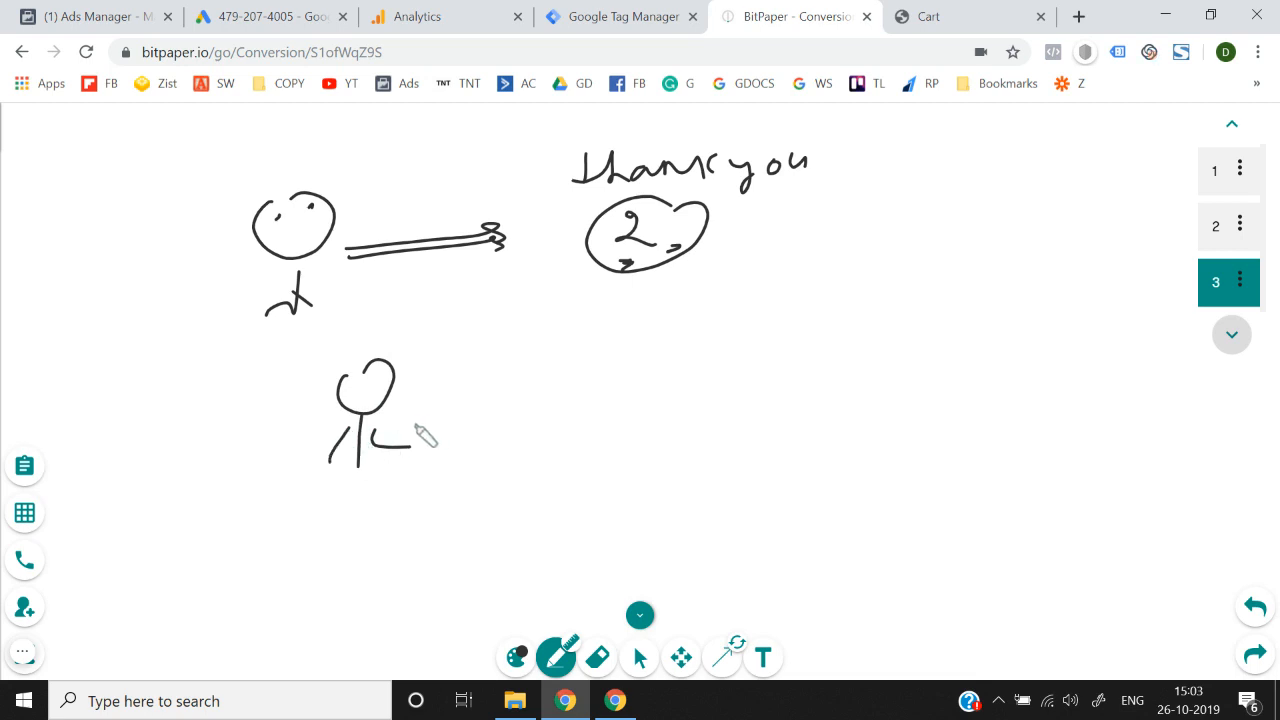
# - Draw a double arrow from the second figure to a circled "2 Form" note
pyautogui.moveTo(418, 406); pyautogui.dragTo(534, 388)
pyautogui.moveTo(459, 414); pyautogui.dragTo(536, 398)
pyautogui.moveTo(537, 376)
pyautogui.mouseDown()
pyautogui.moveTo(552, 397)
pyautogui.moveTo(530, 407)
pyautogui.mouseUp()
pyautogui.moveTo(633, 351)
pyautogui.mouseDown()
pyautogui.moveTo(627, 362)
pyautogui.moveTo(683, 403)
pyautogui.moveTo(726, 394)
pyautogui.moveTo(764, 353)
pyautogui.moveTo(864, 360)
pyautogui.moveTo(793, 306)
pyautogui.mouseUp()
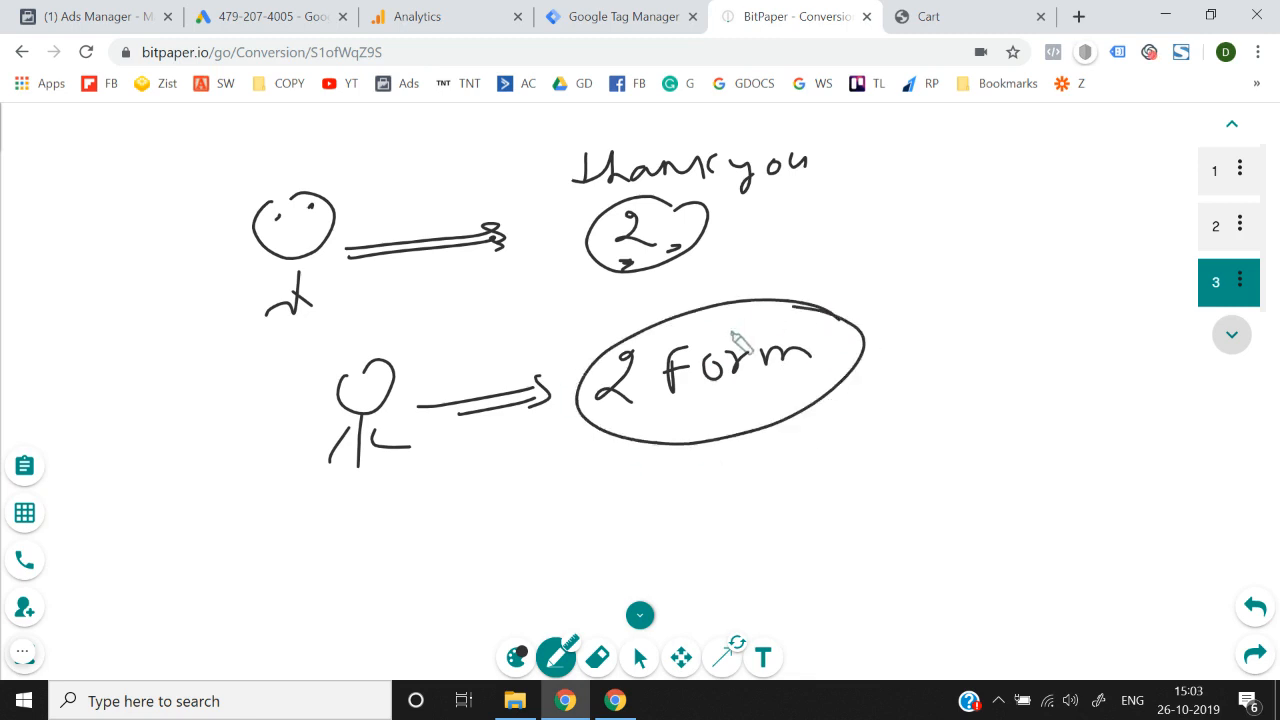
# - Add eyes to the second figure and write "2 Conv" and "1 Conver" below the circled "2 Form"
pyautogui.click(361, 383)
pyautogui.click(373, 378)
pyautogui.moveTo(557, 467)
pyautogui.mouseDown()
pyautogui.moveTo(583, 494)
pyautogui.moveTo(745, 455)
pyautogui.mouseUp()
pyautogui.moveTo(566, 522); pyautogui.dragTo(563, 560)
pyautogui.moveTo(638, 520)
pyautogui.mouseDown()
pyautogui.moveTo(640, 542)
pyautogui.moveTo(798, 515)
pyautogui.mouseUp()
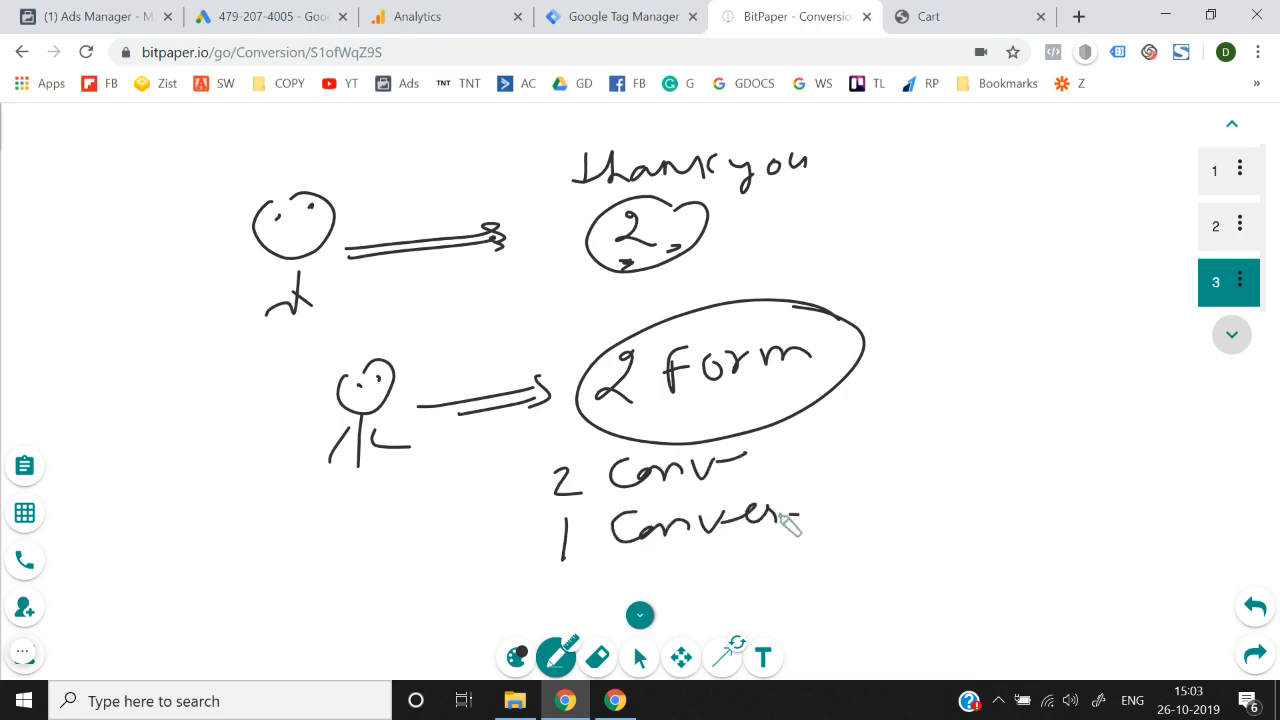
# - Switch to Google Ads and set the conversion count to Every
pyautogui.click(230, 12)
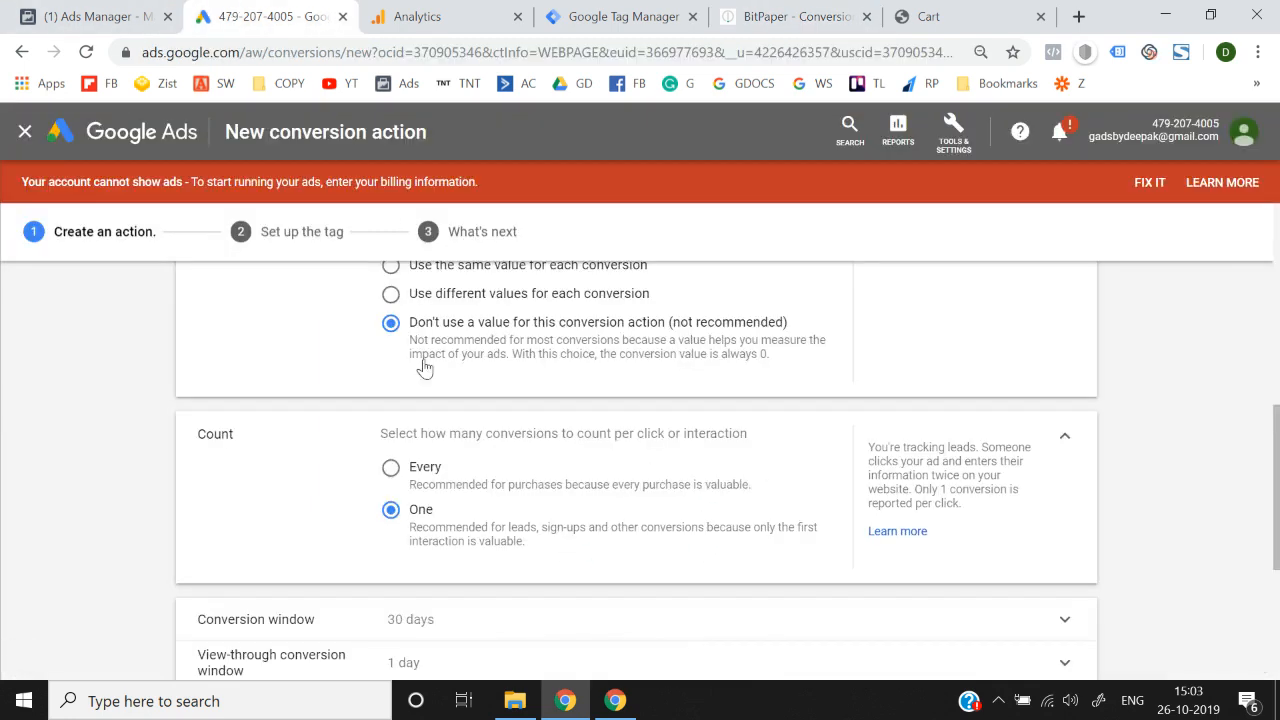
pyautogui.click(406, 484)
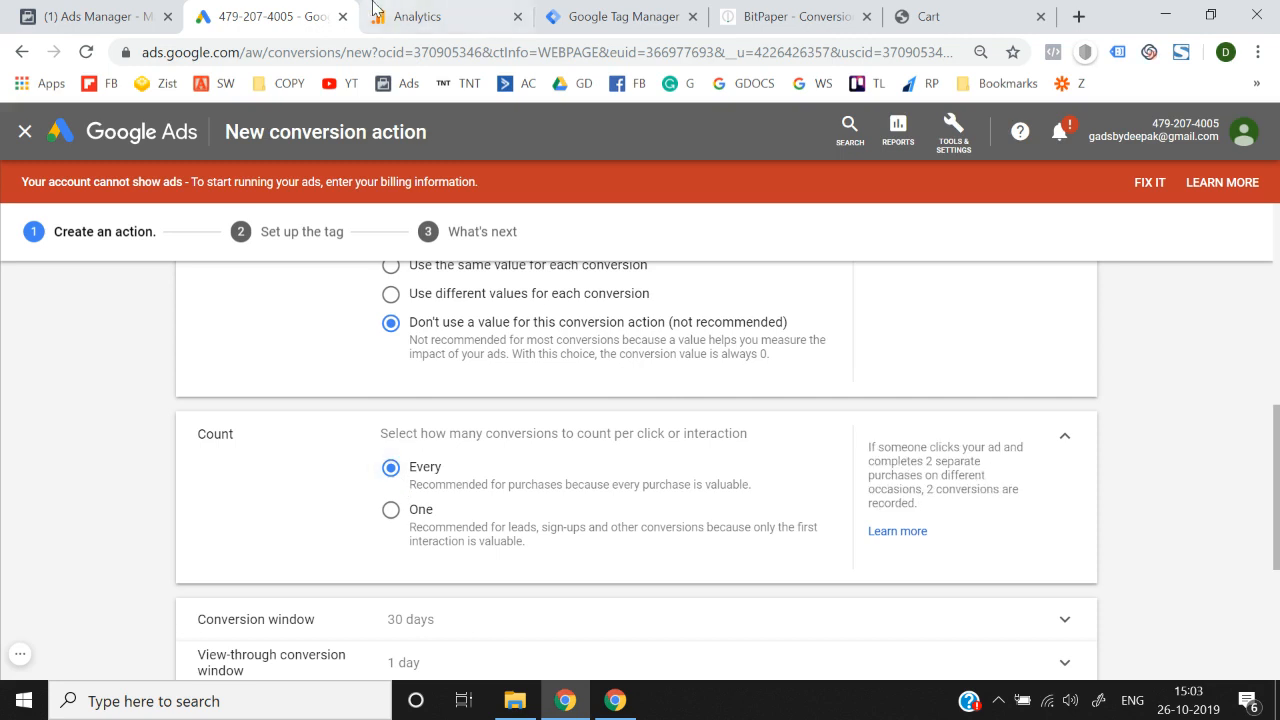
# - Switch to the BitPaper whiteboard and draw an underlined, circled 2 beside the existing notes
pyautogui.click(790, 16)
pyautogui.moveTo(922, 258); pyautogui.dragTo(968, 283)
pyautogui.moveTo(966, 236)
pyautogui.mouseDown()
pyautogui.moveTo(943, 323)
pyautogui.moveTo(967, 330)
pyautogui.mouseUp()
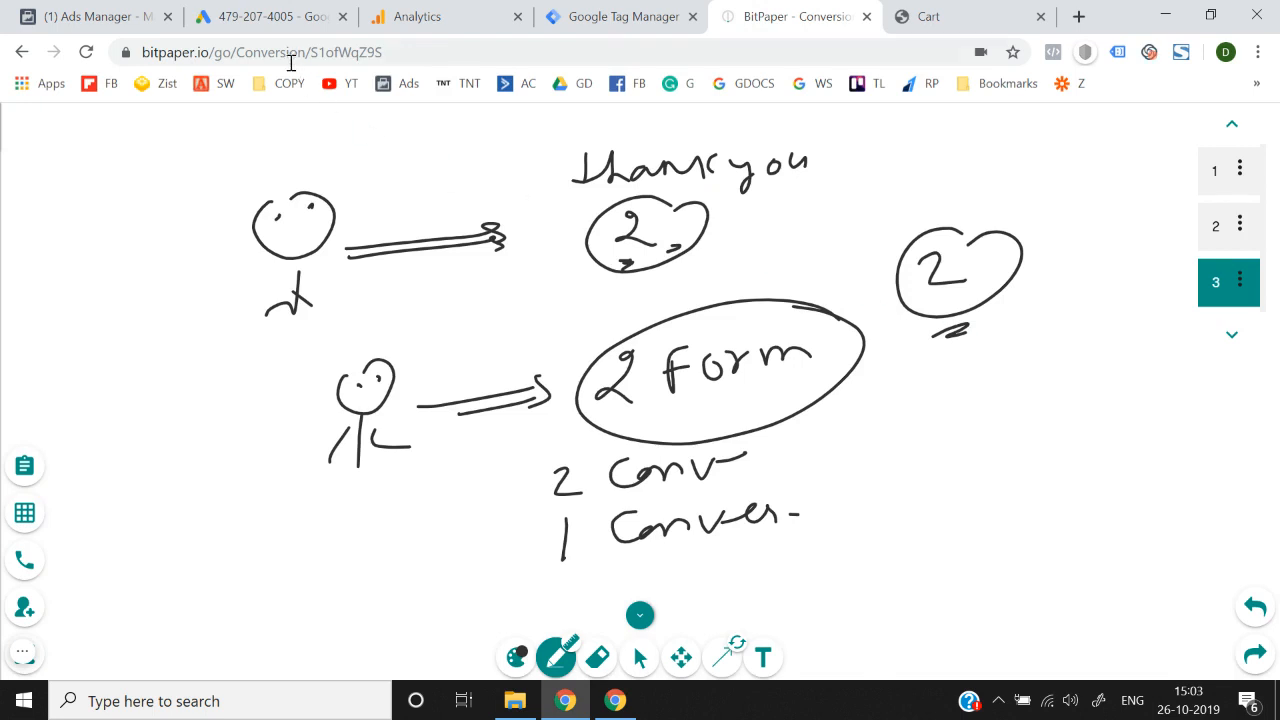
# - Set the conversion count to One in Google Ads and move the BitPaper tab into its own window
pyautogui.click(268, 18)
pyautogui.click(418, 512)
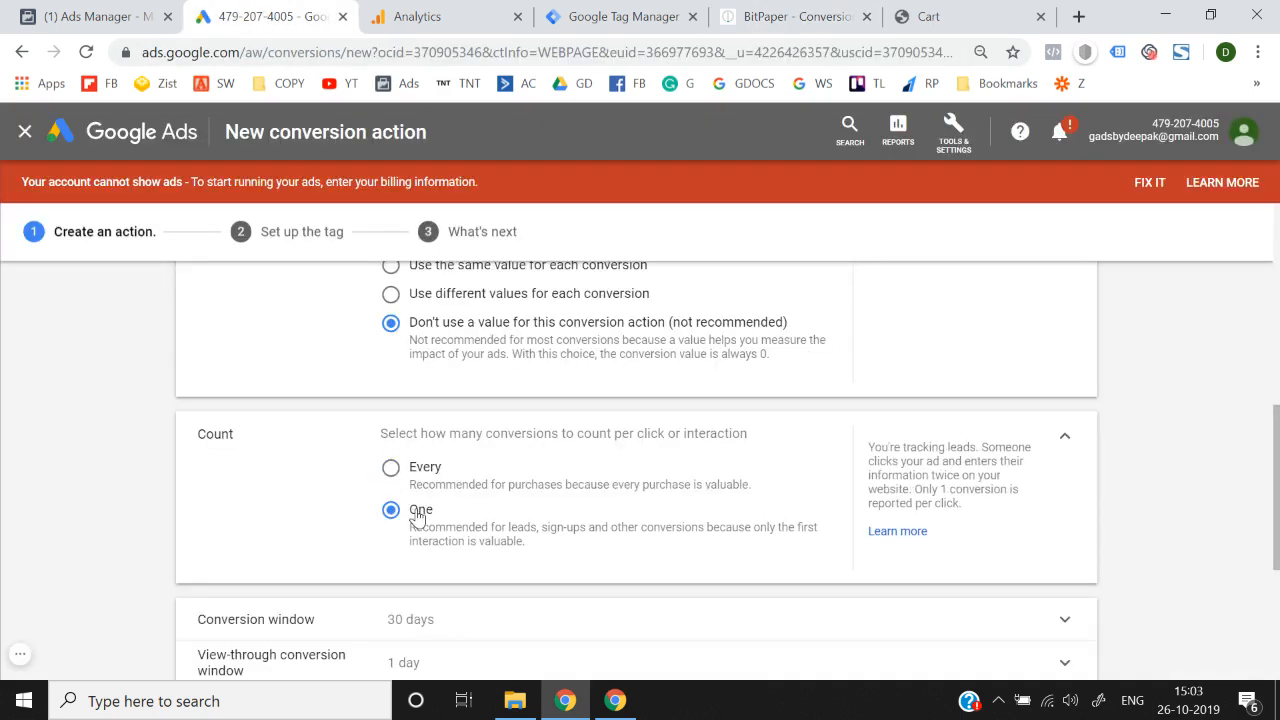
pyautogui.moveTo(994, 12); pyautogui.dragTo(843, 8)
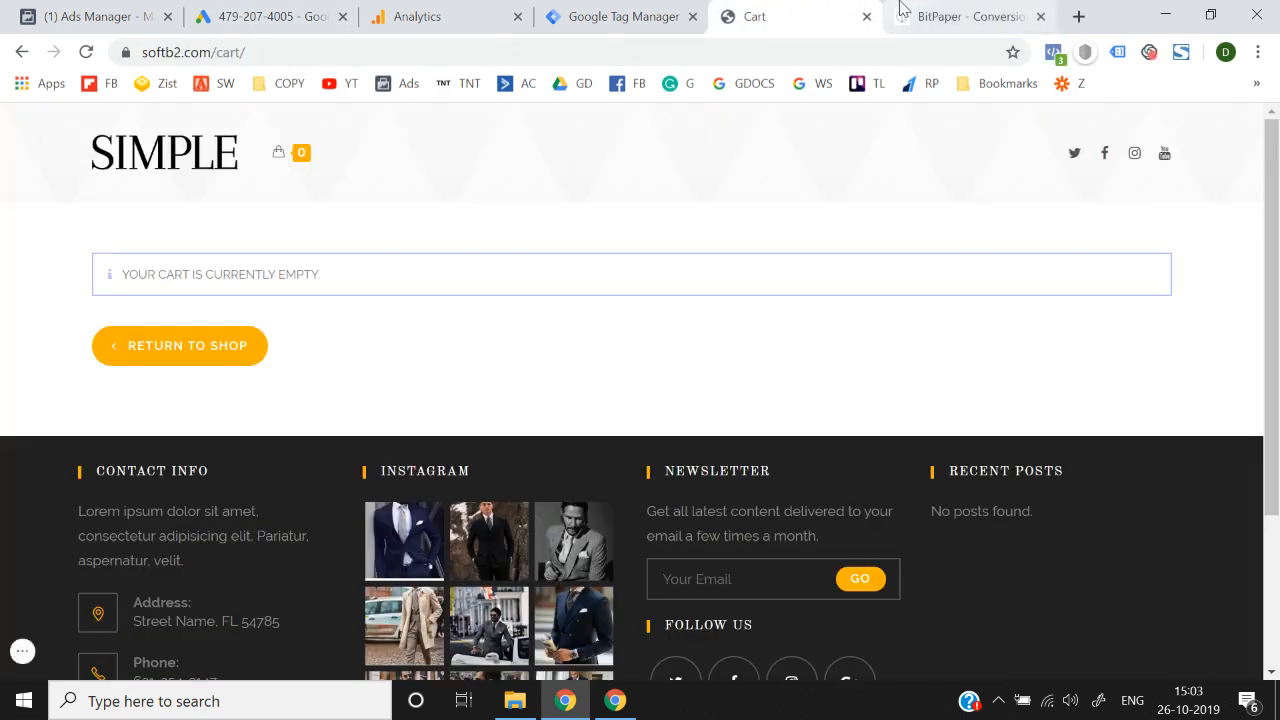
pyautogui.click(898, 12)
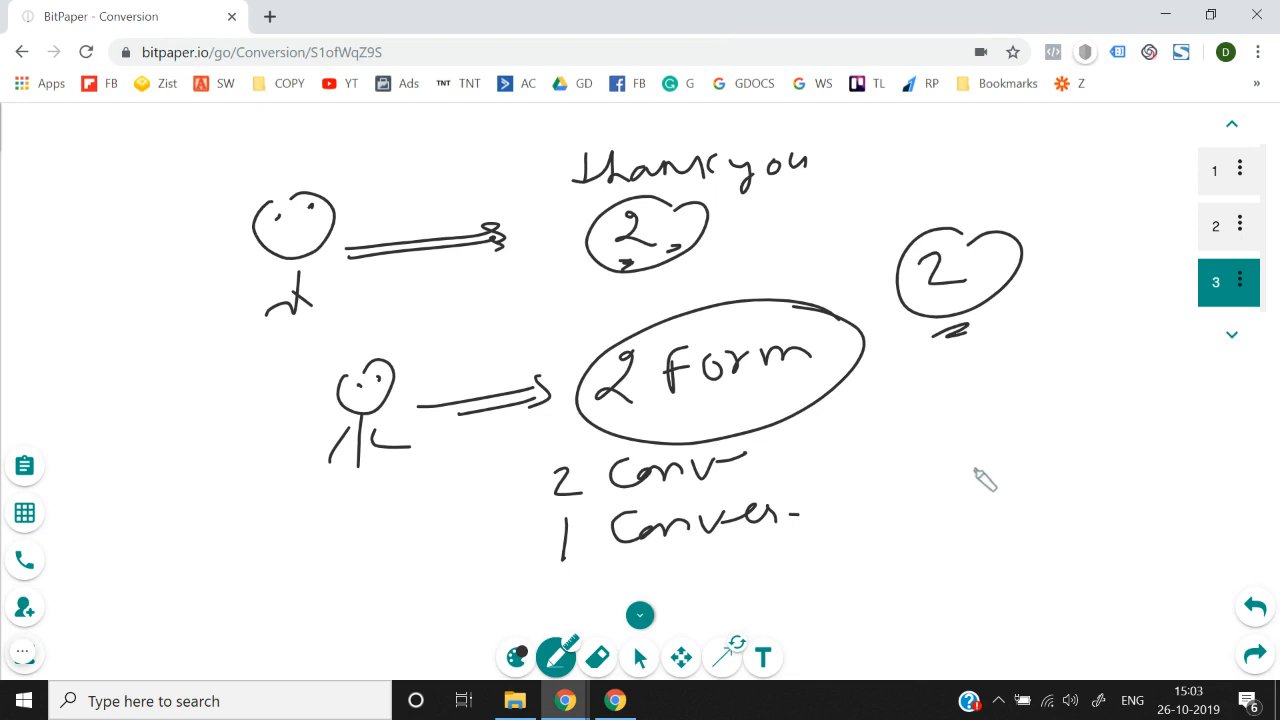
# - Draw a circled 1 below the underlined, circled 2 and add emphasis strokes by the second figure and under "Form"
pyautogui.moveTo(973, 432); pyautogui.dragTo(972, 492)
pyautogui.moveTo(975, 428); pyautogui.dragTo(1028, 440)
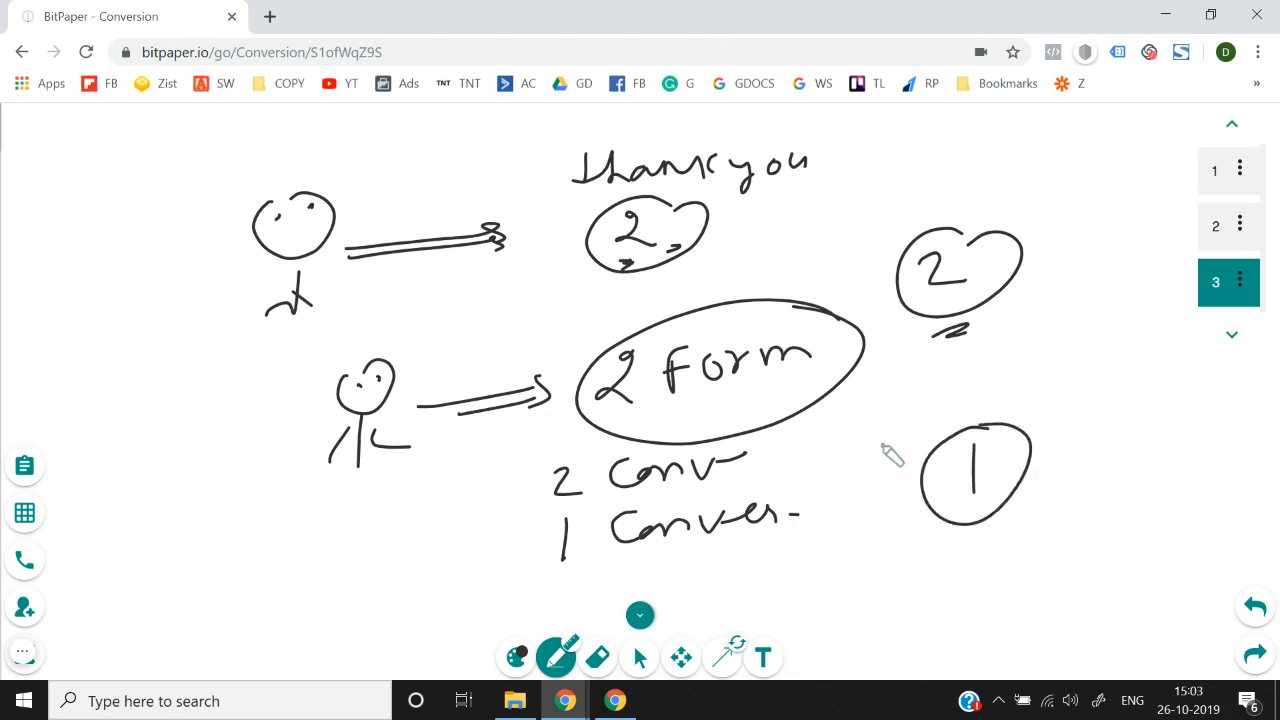
pyautogui.moveTo(395, 453); pyautogui.dragTo(425, 452)
pyautogui.moveTo(694, 401); pyautogui.dragTo(708, 399)
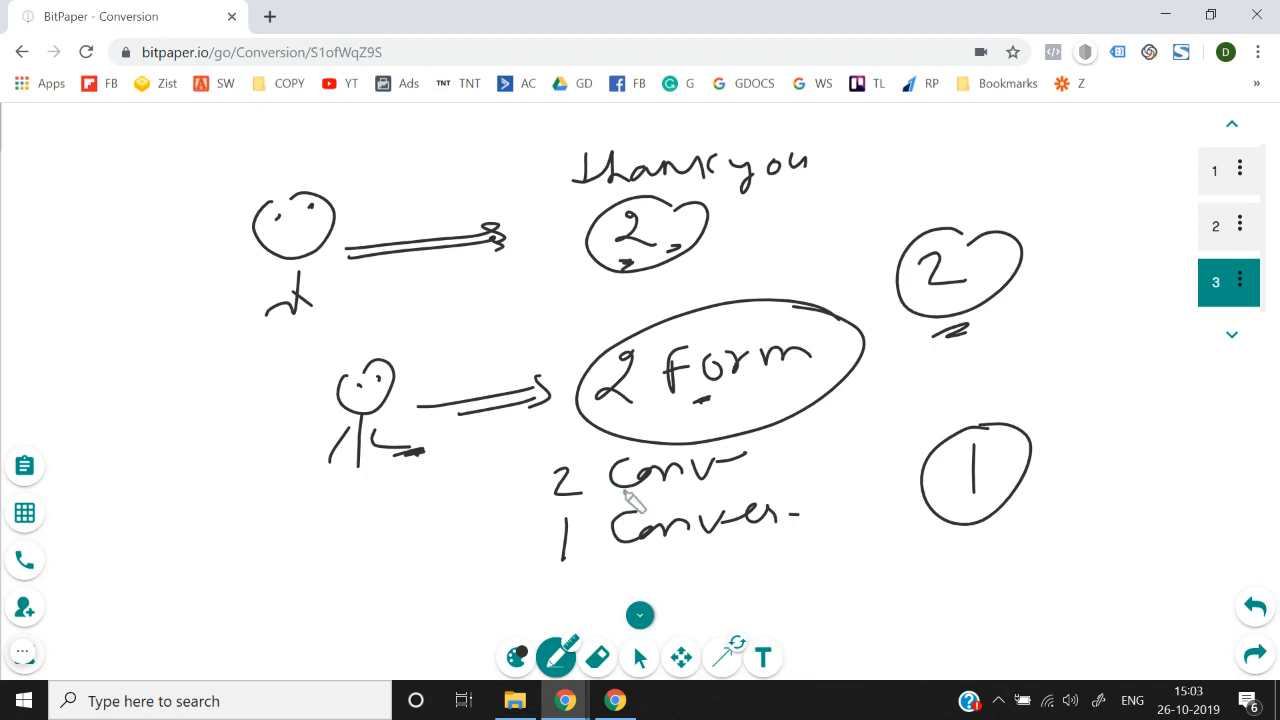
# - Compare the count options in Google Ads with the BitPaper sketch, trying Every and setting the count back to One
pyautogui.hotkey('alt', 'Tab')
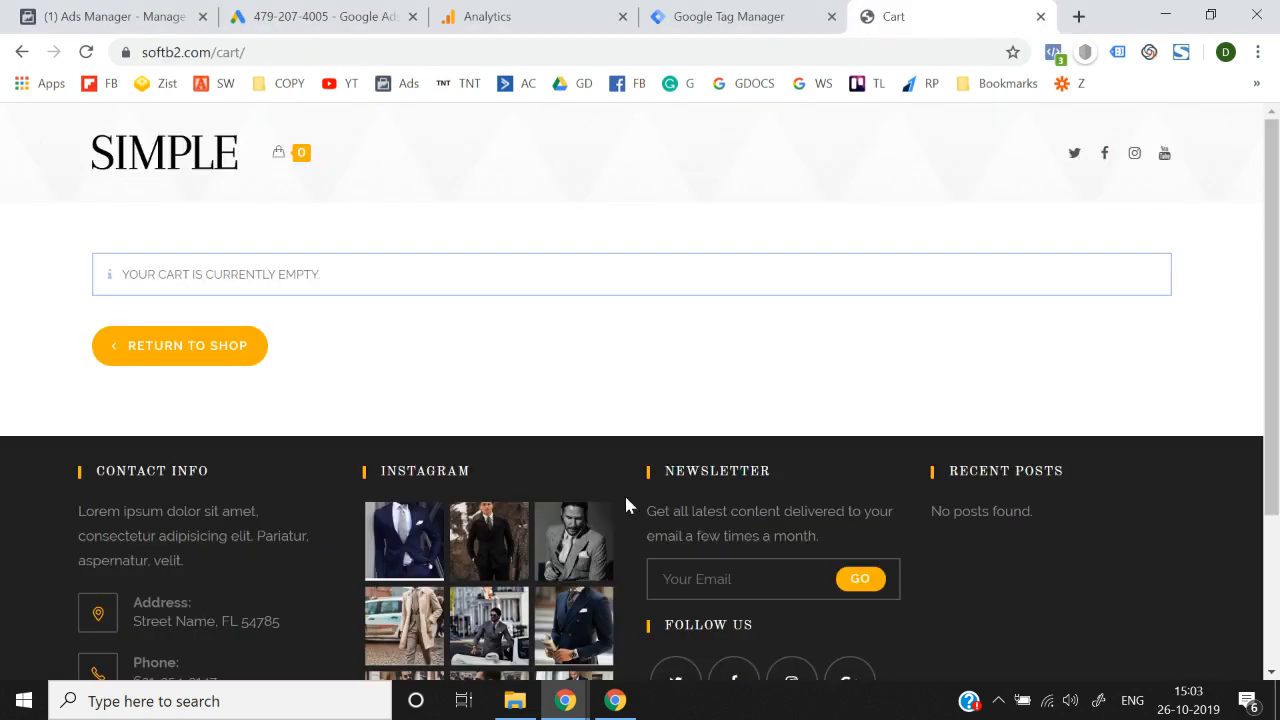
pyautogui.click(290, 14)
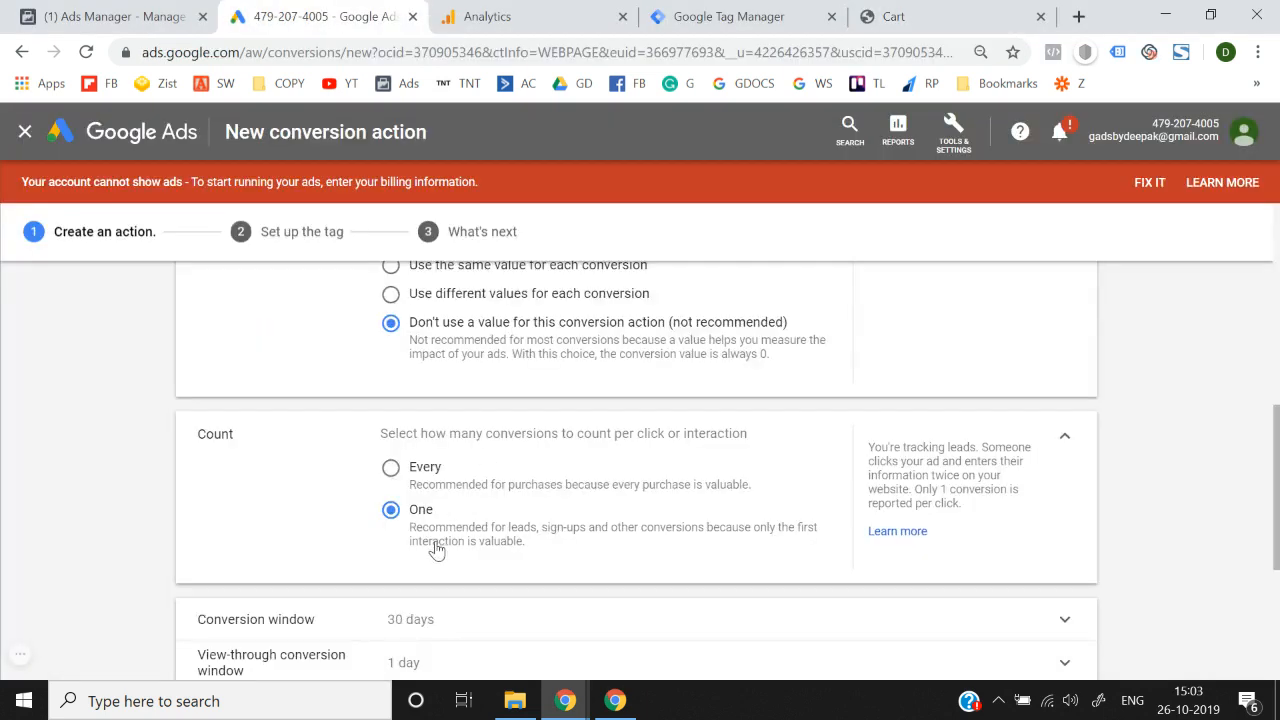
pyautogui.hotkey('alt', 'Tab')
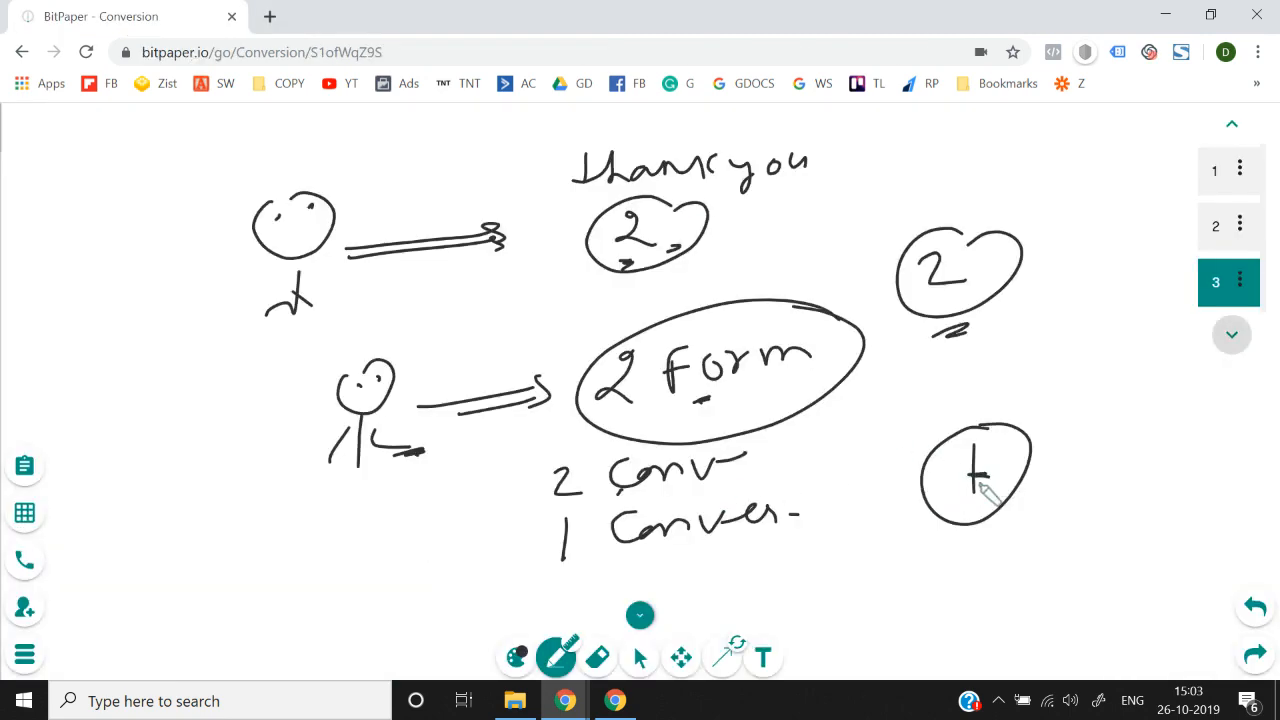
pyautogui.hotkey('alt', 'Tab')
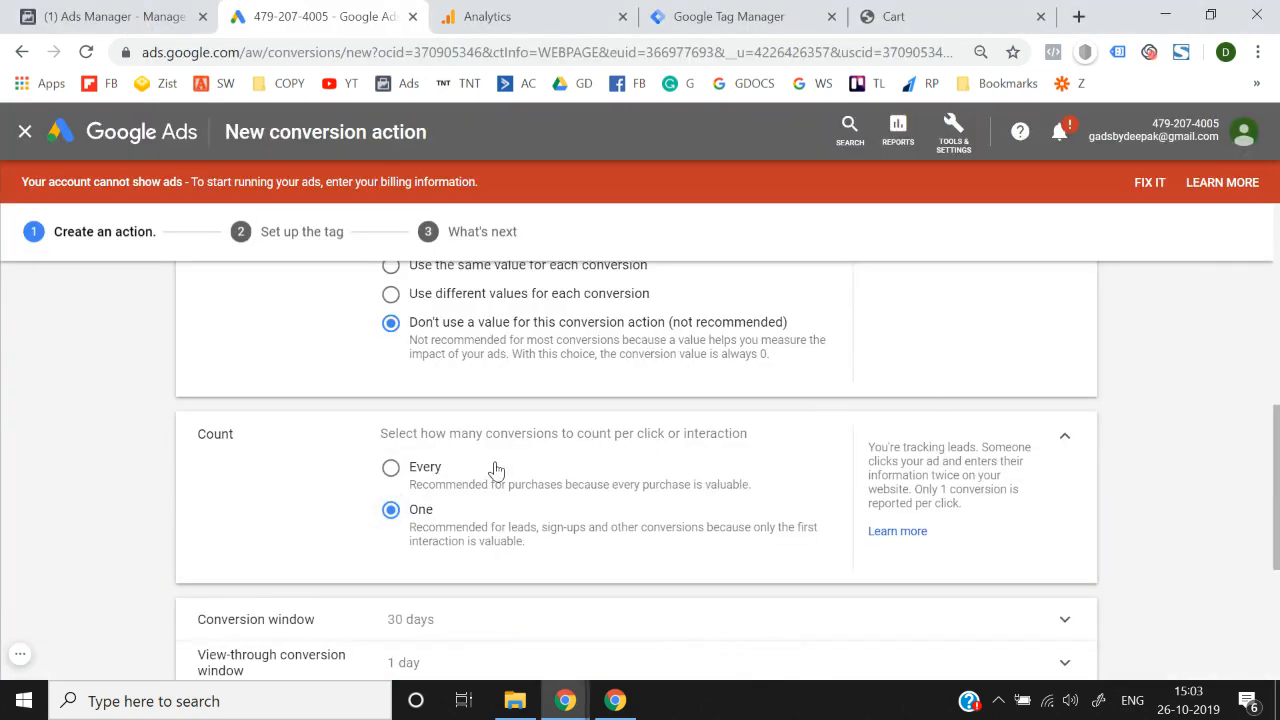
pyautogui.hotkey('alt', 'Tab')
pyautogui.hotkey('alt', 'Tab')
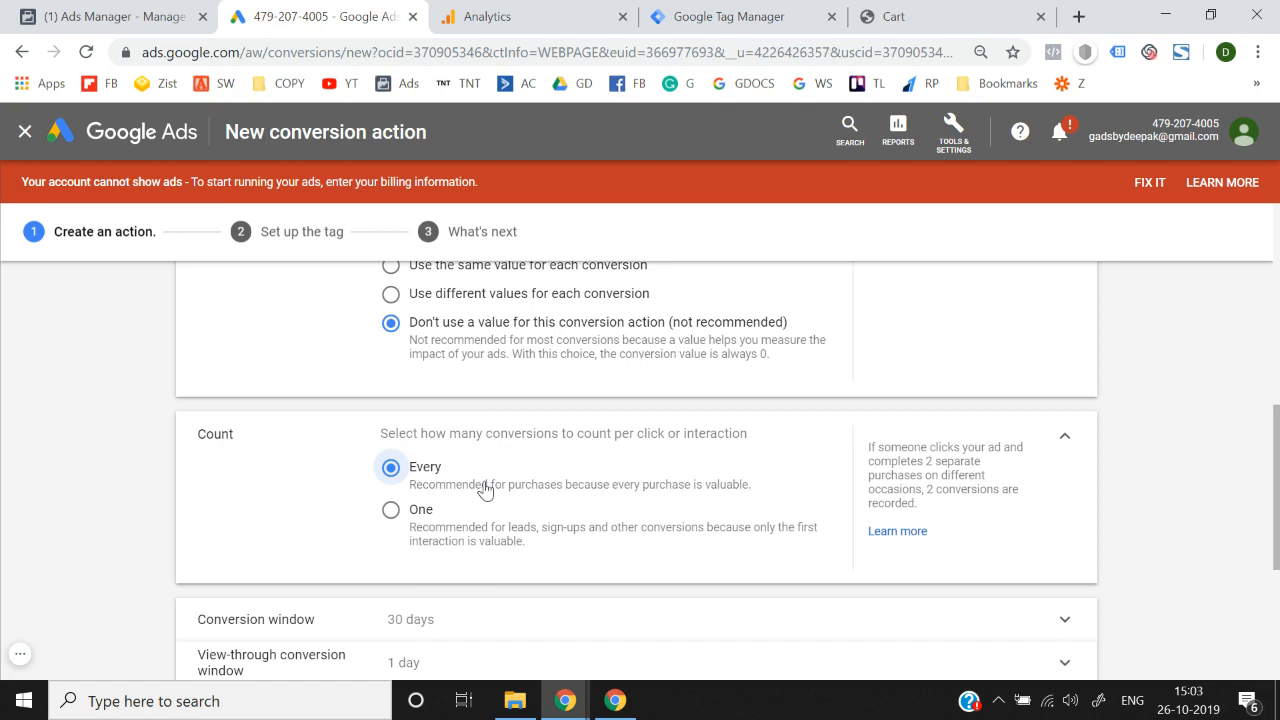
pyautogui.click(472, 530)
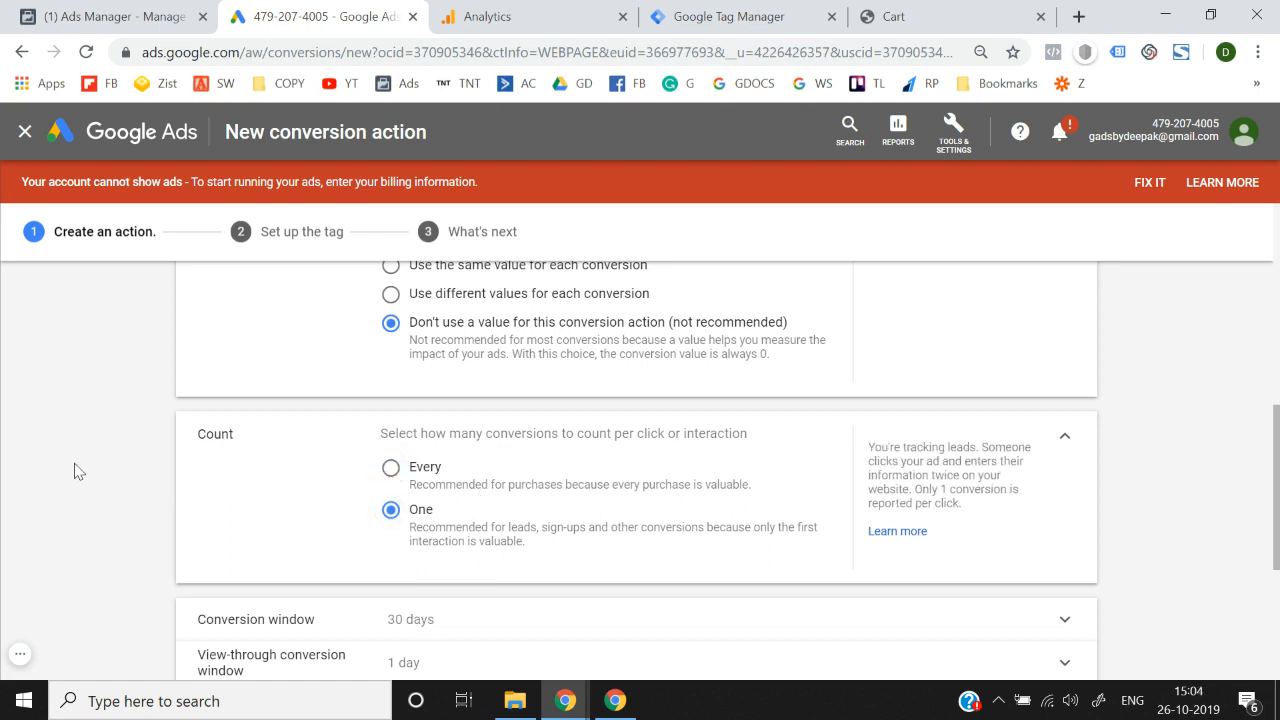
# - Expand the Conversion window setting and look through its duration options
pyautogui.scroll(-3, 79, 471)
pyautogui.click(300, 322)
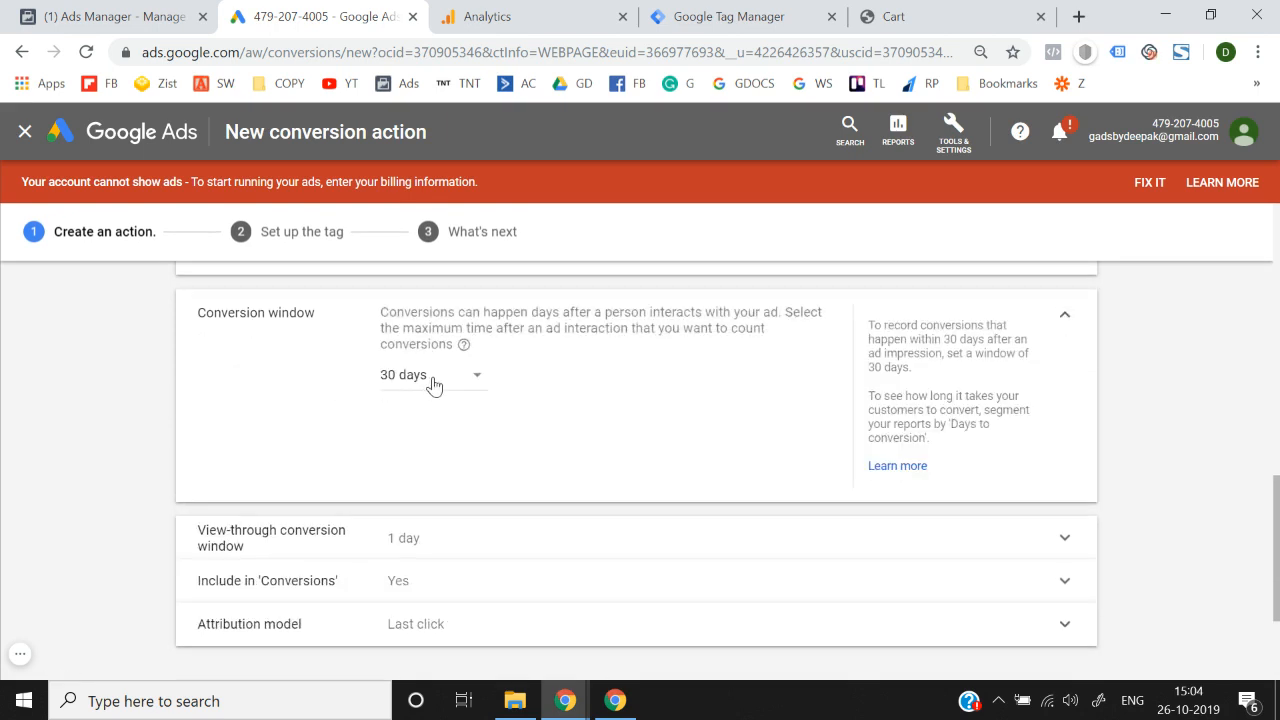
pyautogui.click(432, 384)
pyautogui.click(155, 381)
# - Switch to the BitPaper whiteboard, go to page 4 and sketch a stick figure with a face
pyautogui.click(956, 12)
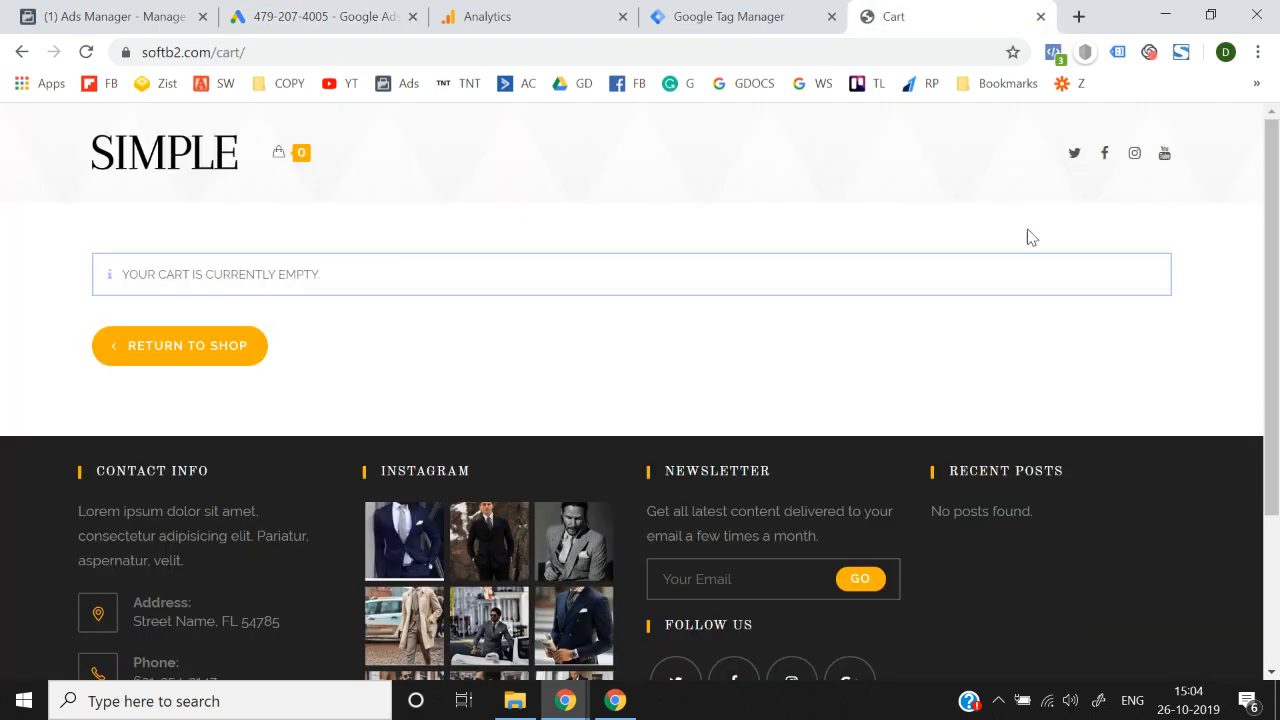
pyautogui.hotkey('alt', 'Tab')
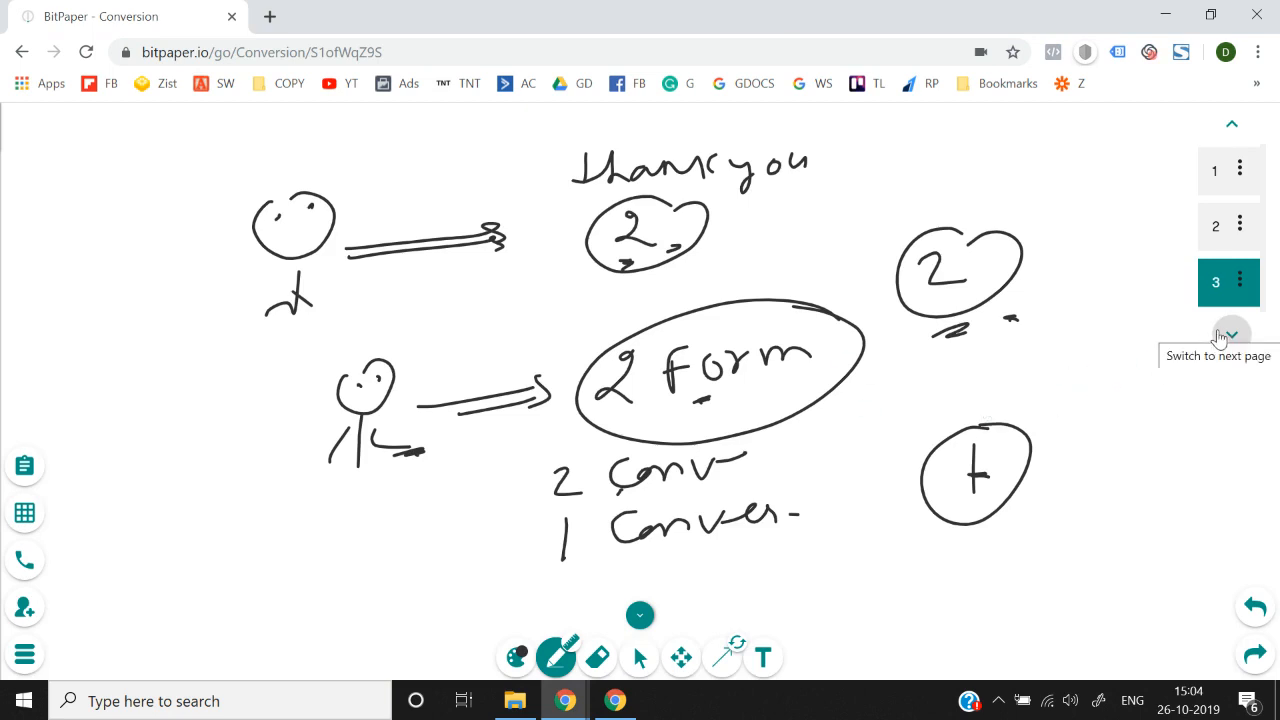
pyautogui.click(1220, 336)
pyautogui.moveTo(343, 239)
pyautogui.mouseDown()
pyautogui.moveTo(322, 356)
pyautogui.moveTo(402, 212)
pyautogui.moveTo(328, 255)
pyautogui.mouseUp()
pyautogui.moveTo(358, 246); pyautogui.dragTo(371, 240)
pyautogui.moveTo(337, 284)
pyautogui.mouseDown()
pyautogui.moveTo(352, 285)
pyautogui.moveTo(360, 404)
pyautogui.mouseUp()
pyautogui.click(381, 266)
pyautogui.click(373, 364)
# - Draw an arrow from the figure to a circled "Ad" and write a circled "click" beside it
pyautogui.moveTo(442, 285)
pyautogui.mouseDown()
pyautogui.moveTo(649, 269)
pyautogui.moveTo(627, 286)
pyautogui.moveTo(697, 268)
pyautogui.moveTo(692, 259)
pyautogui.mouseUp()
pyautogui.moveTo(736, 240)
pyautogui.mouseDown()
pyautogui.moveTo(722, 262)
pyautogui.moveTo(744, 262)
pyautogui.mouseUp()
pyautogui.moveTo(767, 208); pyautogui.dragTo(753, 287)
pyautogui.moveTo(794, 236); pyautogui.dragTo(765, 225)
pyautogui.moveTo(835, 233)
pyautogui.mouseDown()
pyautogui.moveTo(860, 222)
pyautogui.moveTo(860, 237)
pyautogui.moveTo(912, 228)
pyautogui.moveTo(935, 244)
pyautogui.moveTo(972, 240)
pyautogui.mouseUp()
pyautogui.click(871, 233)
pyautogui.click(941, 214)
pyautogui.moveTo(983, 215)
pyautogui.mouseDown()
pyautogui.moveTo(975, 244)
pyautogui.moveTo(1015, 246)
pyautogui.mouseUp()
pyautogui.moveTo(824, 276)
pyautogui.mouseDown()
pyautogui.moveTo(1023, 279)
pyautogui.moveTo(927, 272)
pyautogui.mouseUp()
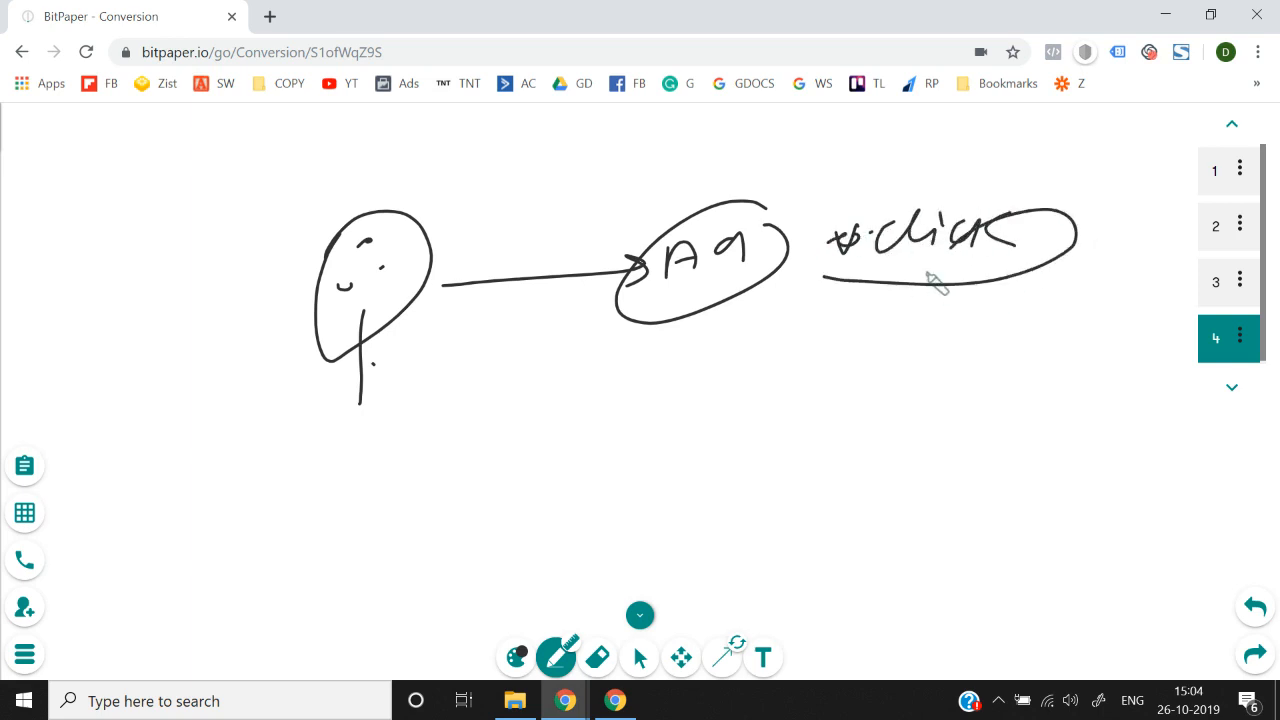
# - Write "1 Aug" above "click" and "5 Aug" below it, bracket the two dates on both sides and add a circled 4
pyautogui.moveTo(847, 138)
pyautogui.mouseDown()
pyautogui.moveTo(846, 167)
pyautogui.moveTo(827, 169)
pyautogui.moveTo(886, 165)
pyautogui.moveTo(938, 141)
pyautogui.moveTo(958, 176)
pyautogui.mouseUp()
pyautogui.moveTo(836, 440)
pyautogui.mouseDown()
pyautogui.moveTo(829, 468)
pyautogui.moveTo(886, 445)
pyautogui.moveTo(917, 472)
pyautogui.moveTo(962, 462)
pyautogui.moveTo(952, 505)
pyautogui.mouseUp()
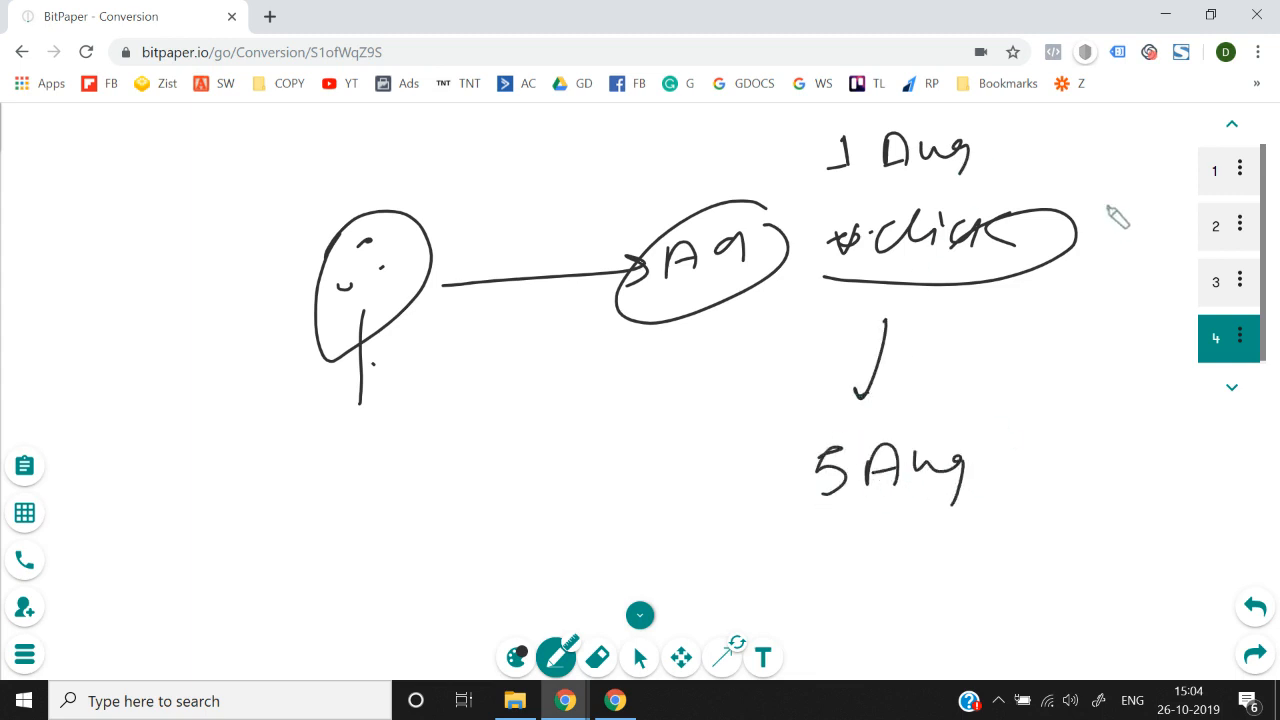
pyautogui.moveTo(1012, 158)
pyautogui.mouseDown()
pyautogui.moveTo(1106, 212)
pyautogui.moveTo(1068, 400)
pyautogui.moveTo(1038, 446)
pyautogui.mouseUp()
pyautogui.moveTo(983, 322)
pyautogui.mouseDown()
pyautogui.moveTo(1003, 338)
pyautogui.moveTo(995, 348)
pyautogui.moveTo(1012, 312)
pyautogui.mouseUp()
pyautogui.click(1008, 334)
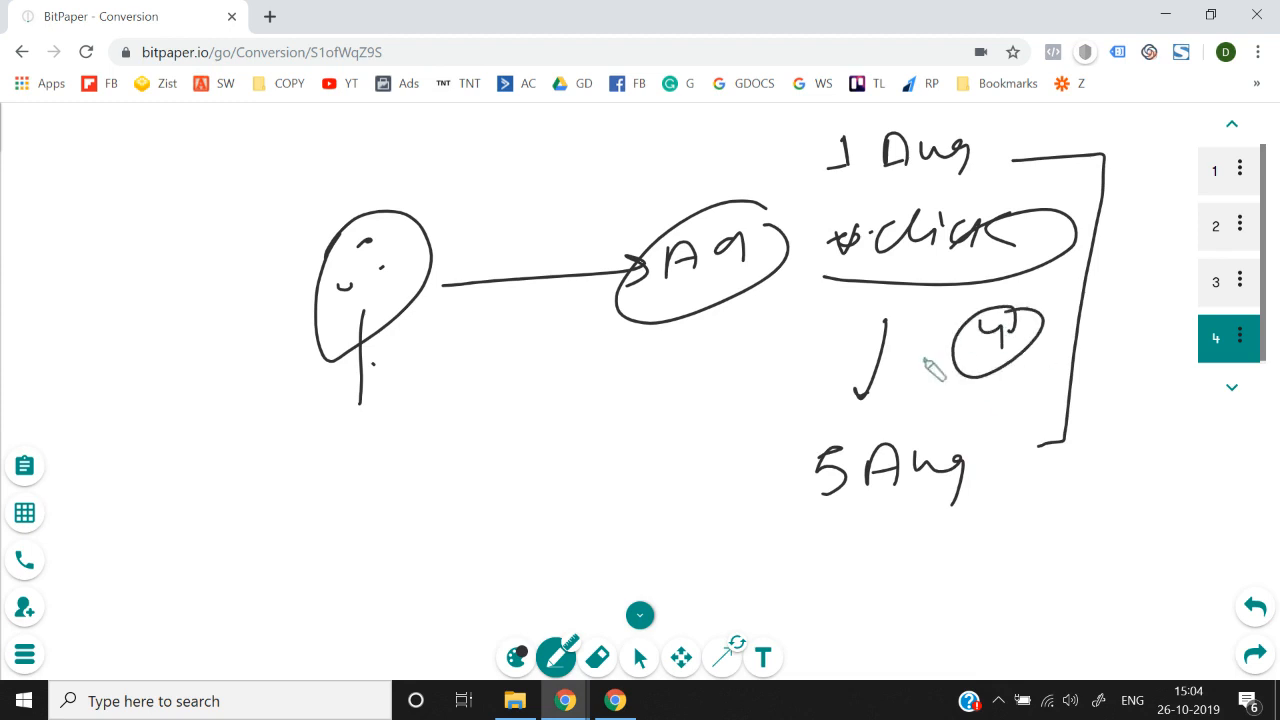
pyautogui.moveTo(816, 148)
pyautogui.mouseDown()
pyautogui.moveTo(741, 380)
pyautogui.moveTo(737, 452)
pyautogui.mouseUp()
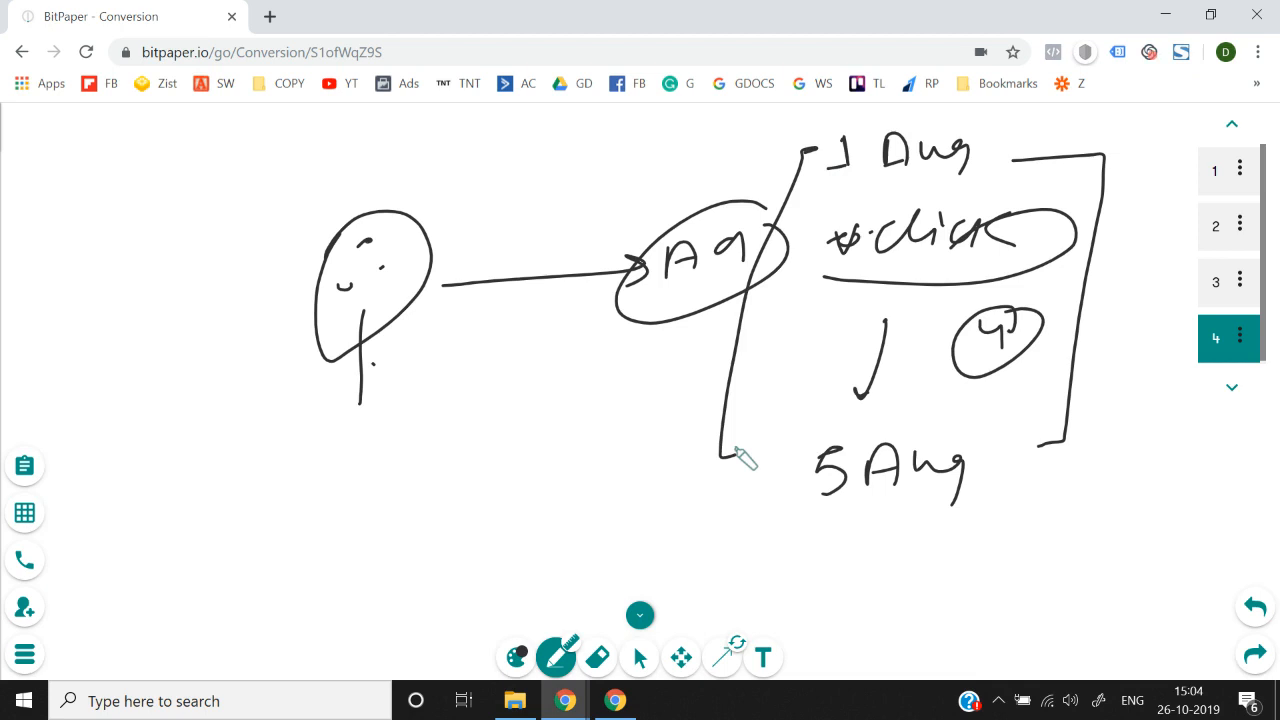
# - Underline the circled 4, write "1 Aug" with an arrow below the figure, and write "Ad click" under that date
pyautogui.moveTo(1014, 357); pyautogui.dragTo(1001, 363)
pyautogui.moveTo(194, 428)
pyautogui.mouseDown()
pyautogui.moveTo(194, 460)
pyautogui.moveTo(309, 443)
pyautogui.moveTo(318, 457)
pyautogui.moveTo(350, 433)
pyautogui.moveTo(428, 435)
pyautogui.mouseUp()
pyautogui.moveTo(214, 509)
pyautogui.mouseDown()
pyautogui.moveTo(216, 486)
pyautogui.moveTo(292, 506)
pyautogui.mouseUp()
pyautogui.moveTo(330, 466)
pyautogui.mouseDown()
pyautogui.moveTo(340, 505)
pyautogui.moveTo(355, 505)
pyautogui.mouseUp()
pyautogui.moveTo(385, 482)
pyautogui.mouseDown()
pyautogui.moveTo(368, 505)
pyautogui.moveTo(398, 506)
pyautogui.mouseUp()
pyautogui.moveTo(410, 475); pyautogui.dragTo(412, 496)
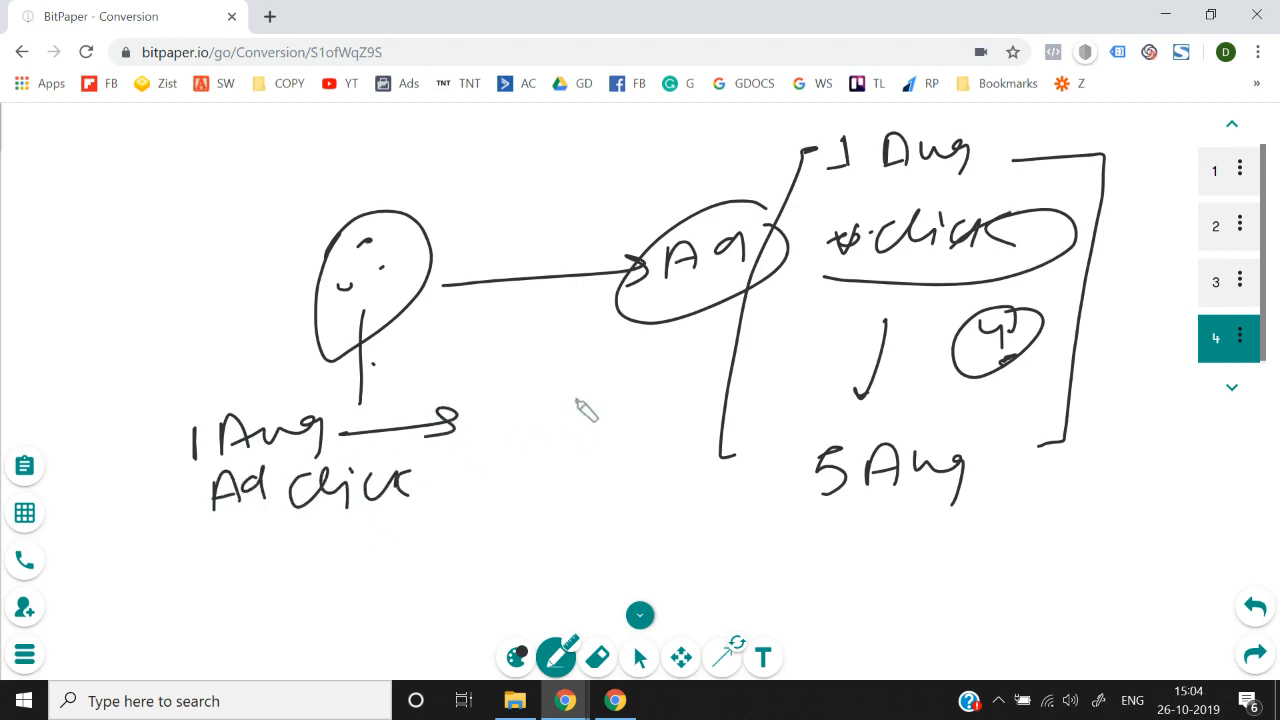
# - Add handwritten notes at the end of the "1 Aug" arrow and a connecting line with a note beneath
pyautogui.moveTo(534, 384)
pyautogui.mouseDown()
pyautogui.moveTo(527, 432)
pyautogui.moveTo(686, 406)
pyautogui.mouseUp()
pyautogui.moveTo(680, 358); pyautogui.dragTo(682, 408)
pyautogui.moveTo(562, 455)
pyautogui.mouseDown()
pyautogui.moveTo(590, 470)
pyautogui.moveTo(562, 486)
pyautogui.mouseUp()
pyautogui.moveTo(628, 452)
pyautogui.mouseDown()
pyautogui.moveTo(668, 470)
pyautogui.moveTo(715, 452)
pyautogui.moveTo(742, 470)
pyautogui.mouseUp()
pyautogui.moveTo(297, 533)
pyautogui.mouseDown()
pyautogui.moveTo(305, 572)
pyautogui.moveTo(585, 505)
pyautogui.moveTo(658, 510)
pyautogui.mouseUp()
pyautogui.moveTo(436, 562)
pyautogui.mouseDown()
pyautogui.moveTo(458, 577)
pyautogui.moveTo(446, 590)
pyautogui.mouseUp()
pyautogui.moveTo(492, 560)
pyautogui.mouseDown()
pyautogui.moveTo(508, 566)
pyautogui.moveTo(398, 602)
pyautogui.mouseUp()
# - Switch to the Google Ads conversion form, choose 30 days as the conversion window and expand the view-through conversion window setting
pyautogui.hotkey('alt', 'Tab')
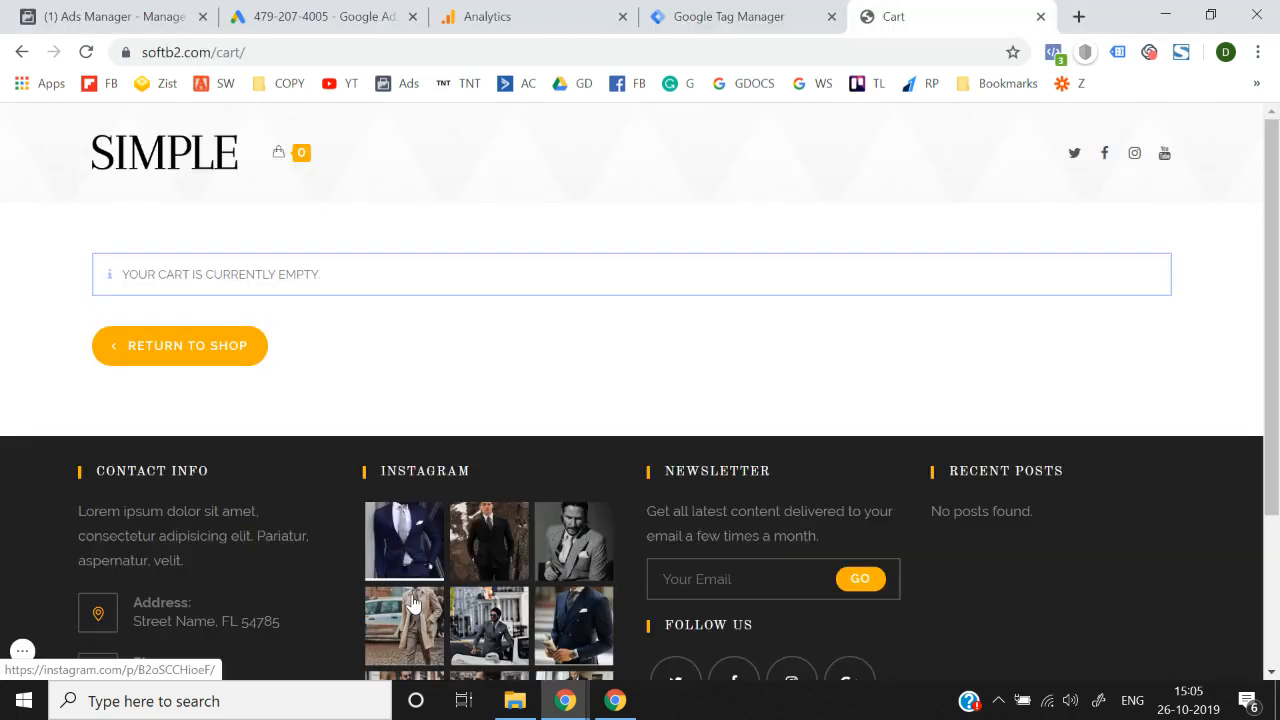
pyautogui.click(285, 14)
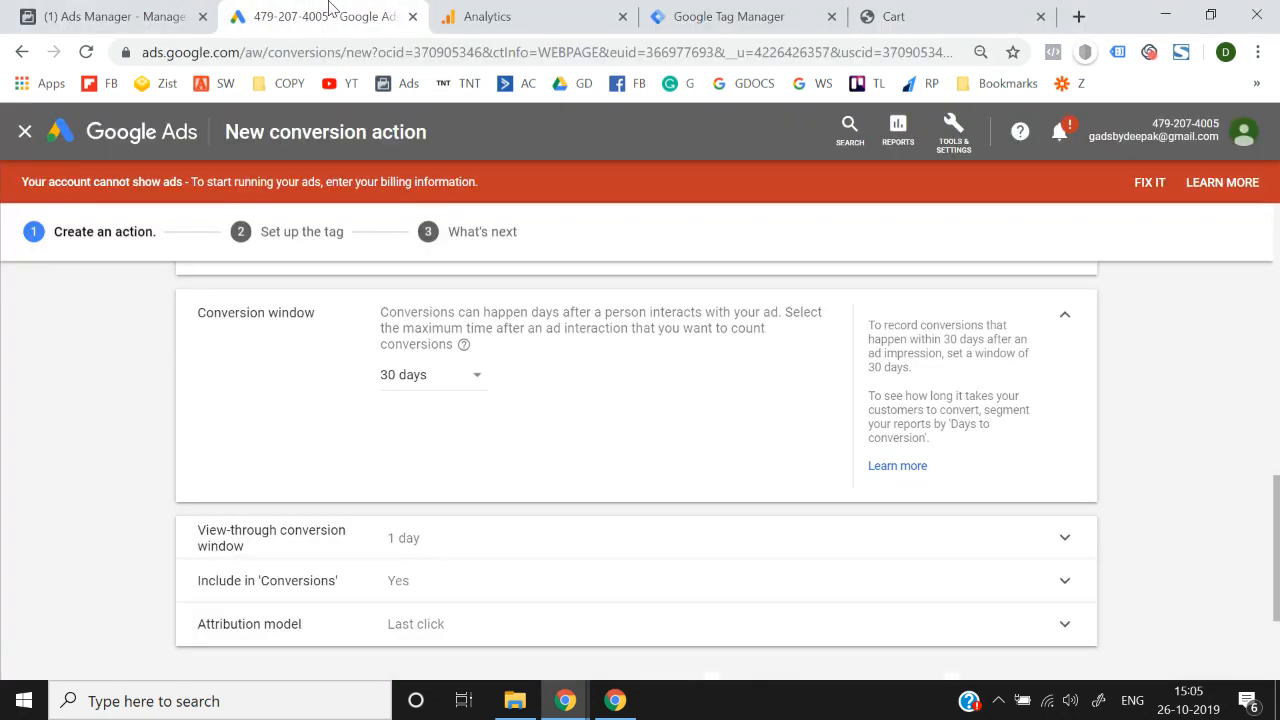
pyautogui.click(437, 374)
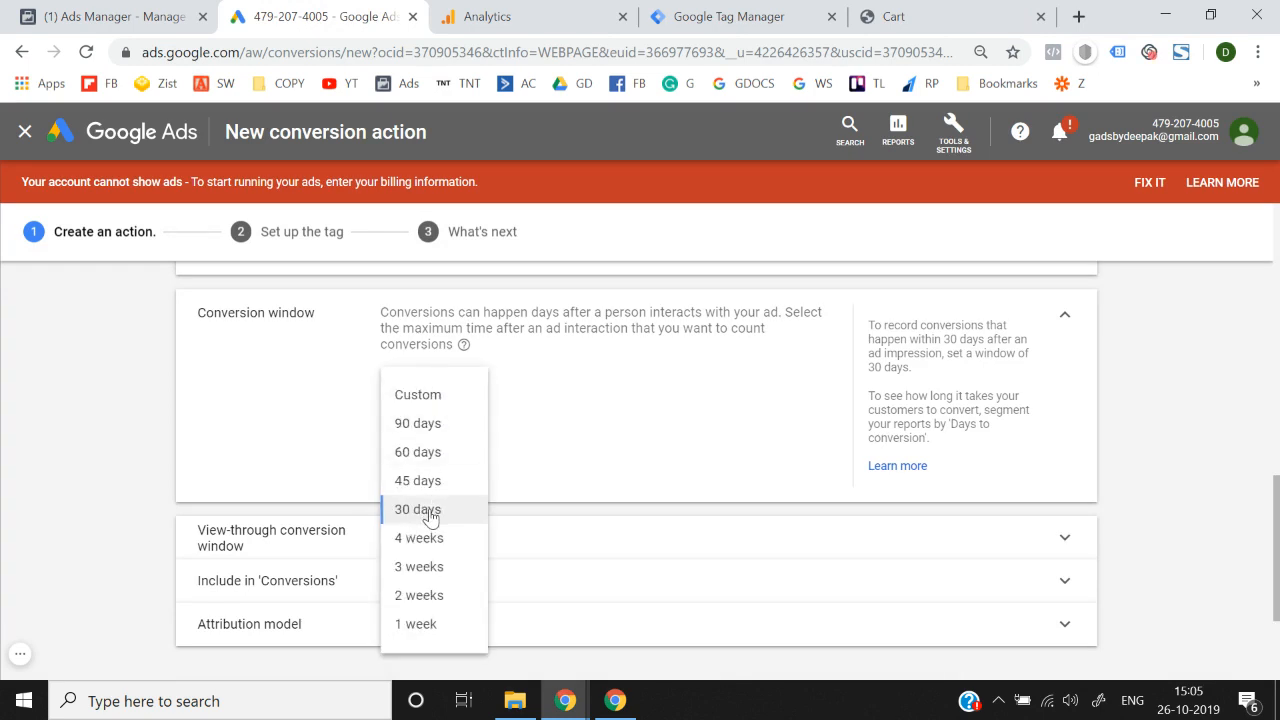
pyautogui.click(430, 512)
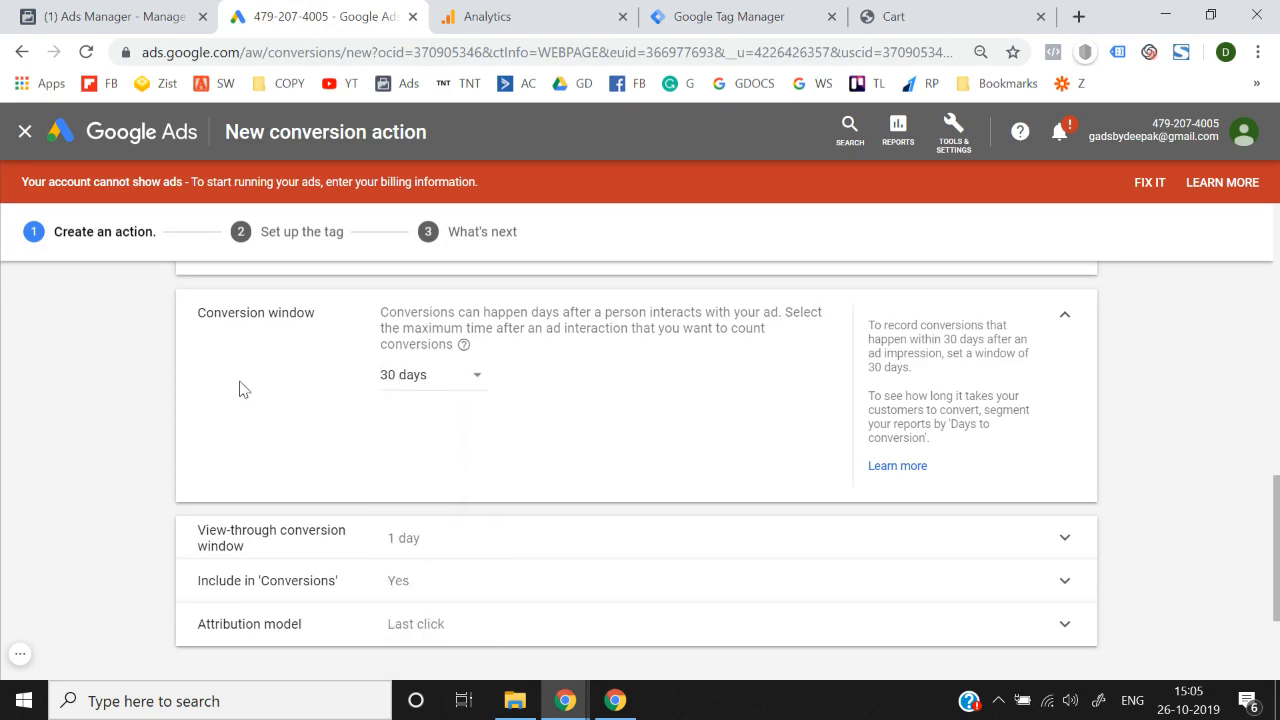
pyautogui.scroll(-1, 240, 389)
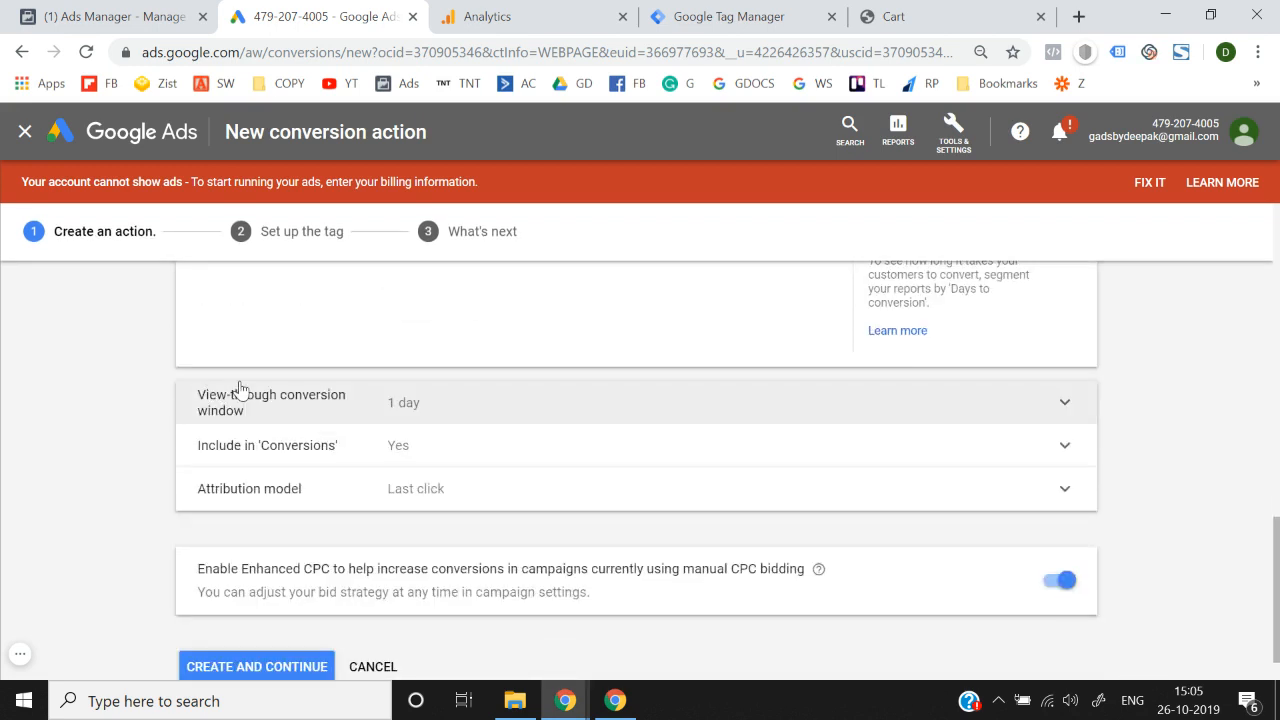
pyautogui.click(291, 405)
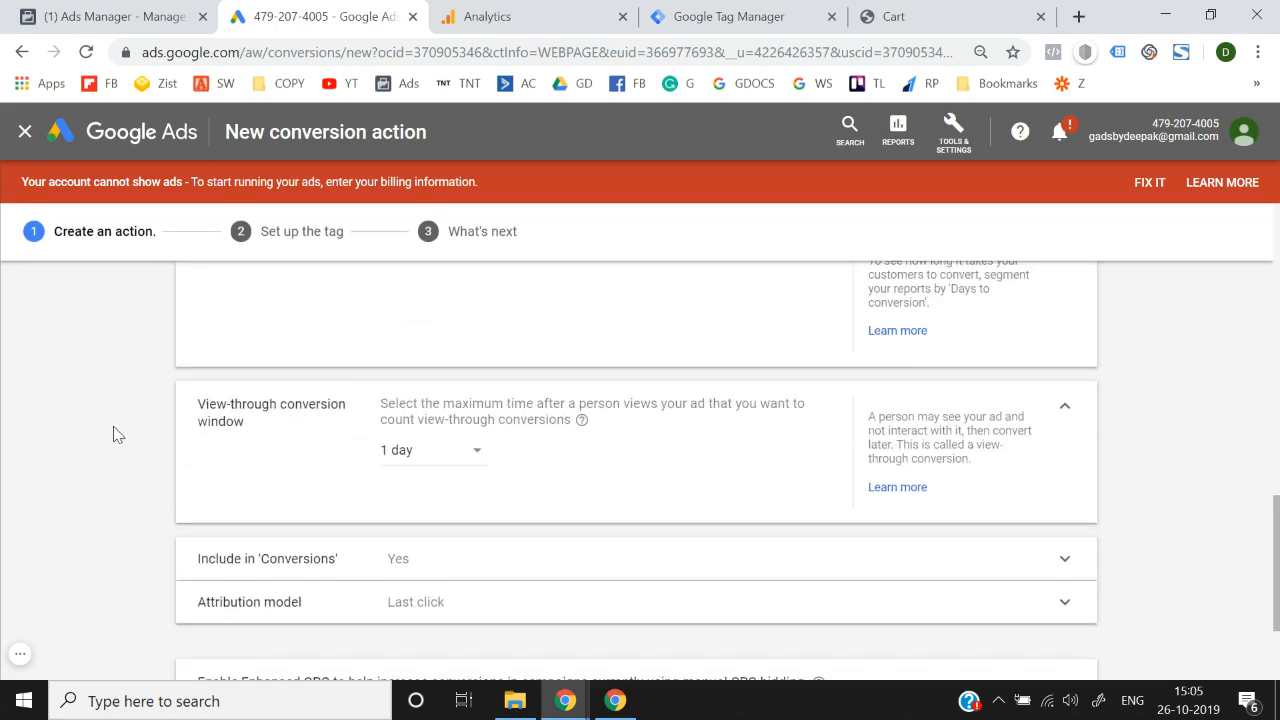
# - Switch to the BitPaper whiteboard, underline "click" and the lower-left "1 Aug", and draw a small eye mark above that date
pyautogui.hotkey('alt', 'Tab')
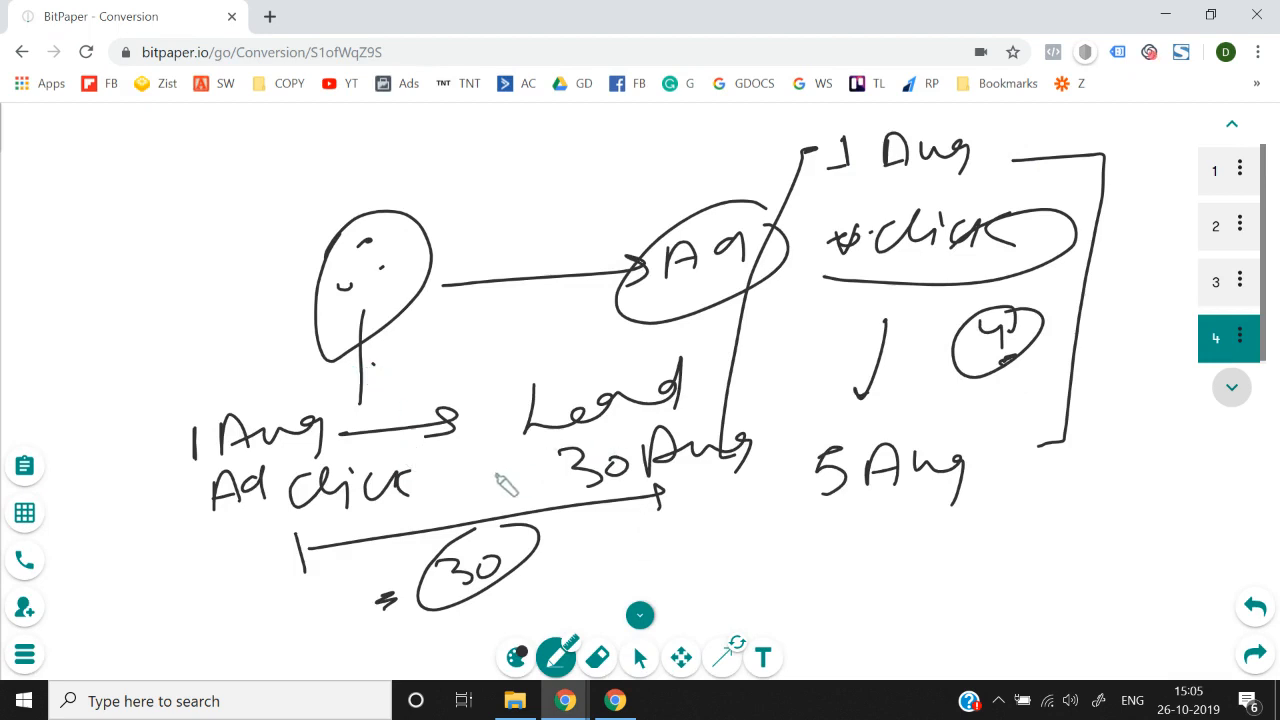
pyautogui.moveTo(291, 520)
pyautogui.mouseDown()
pyautogui.moveTo(348, 505)
pyautogui.moveTo(334, 506)
pyautogui.mouseUp()
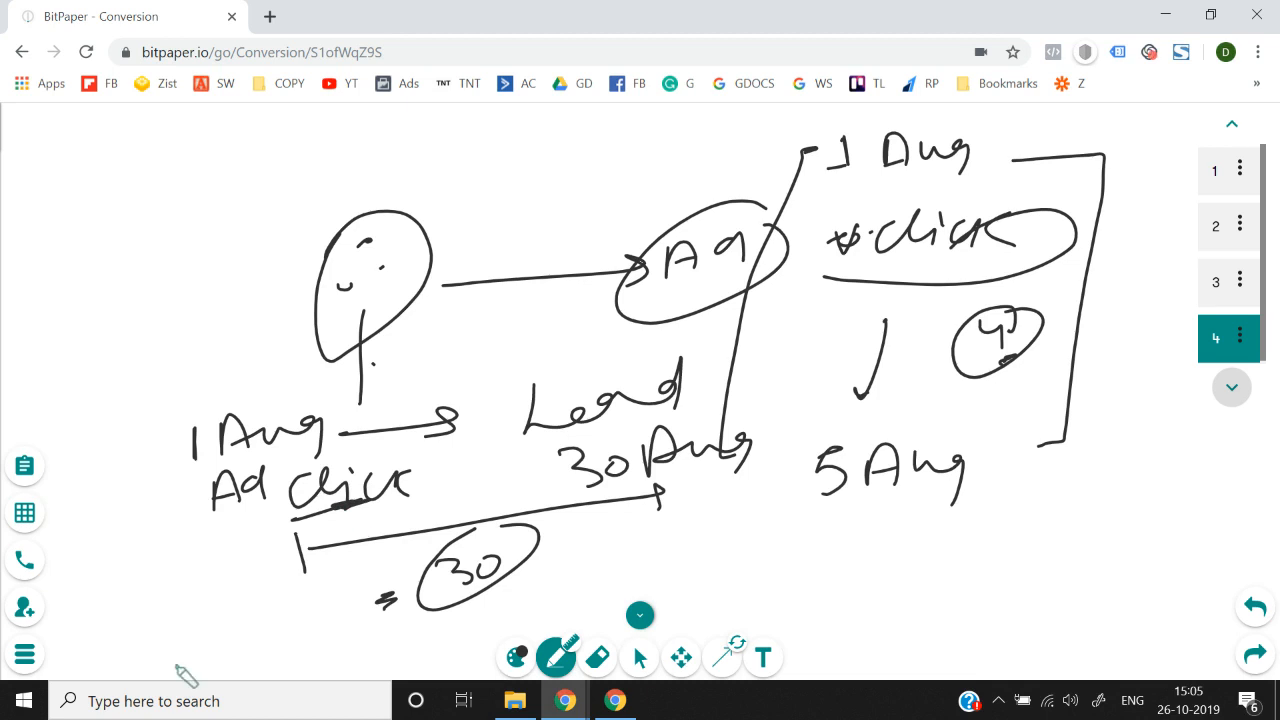
pyautogui.moveTo(188, 462); pyautogui.dragTo(334, 431)
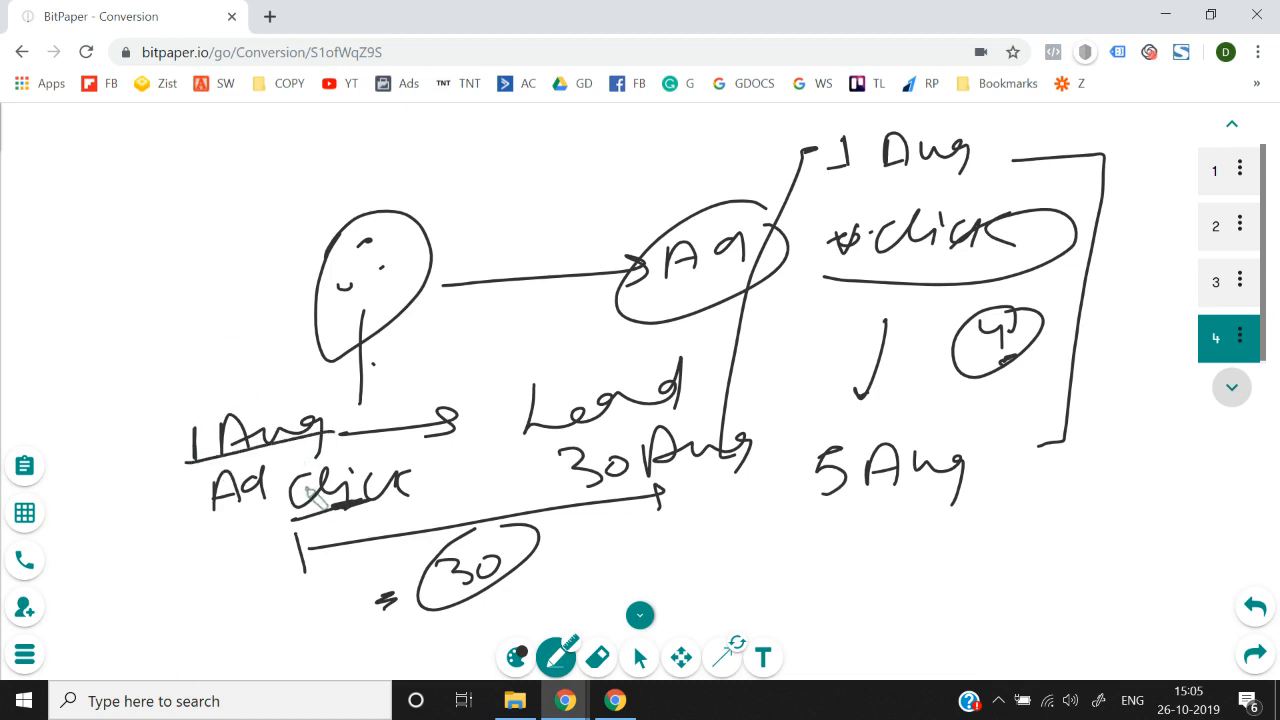
pyautogui.moveTo(258, 379)
pyautogui.mouseDown()
pyautogui.moveTo(297, 376)
pyautogui.moveTo(260, 378)
pyautogui.mouseUp()
pyautogui.click(343, 421)
pyautogui.click(344, 434)
# - Write "1 Aug" with an arrow down to "5 Aug" beside the figure's head and bracket the dates with a circled number
pyautogui.moveTo(100, 155); pyautogui.dragTo(102, 175)
pyautogui.moveTo(118, 158)
pyautogui.mouseDown()
pyautogui.moveTo(120, 172)
pyautogui.moveTo(200, 171)
pyautogui.moveTo(257, 137)
pyautogui.mouseUp()
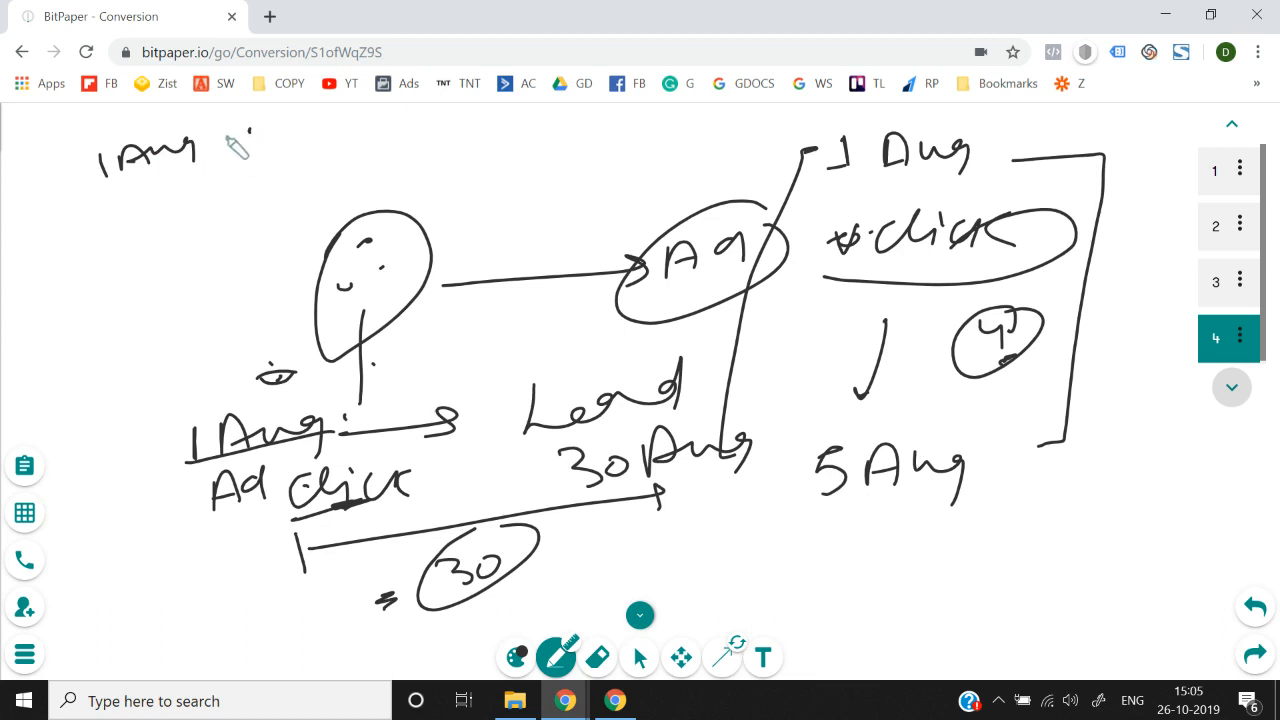
pyautogui.moveTo(162, 178); pyautogui.dragTo(179, 197)
pyautogui.moveTo(153, 272)
pyautogui.mouseDown()
pyautogui.moveTo(150, 250)
pyautogui.moveTo(301, 232)
pyautogui.mouseUp()
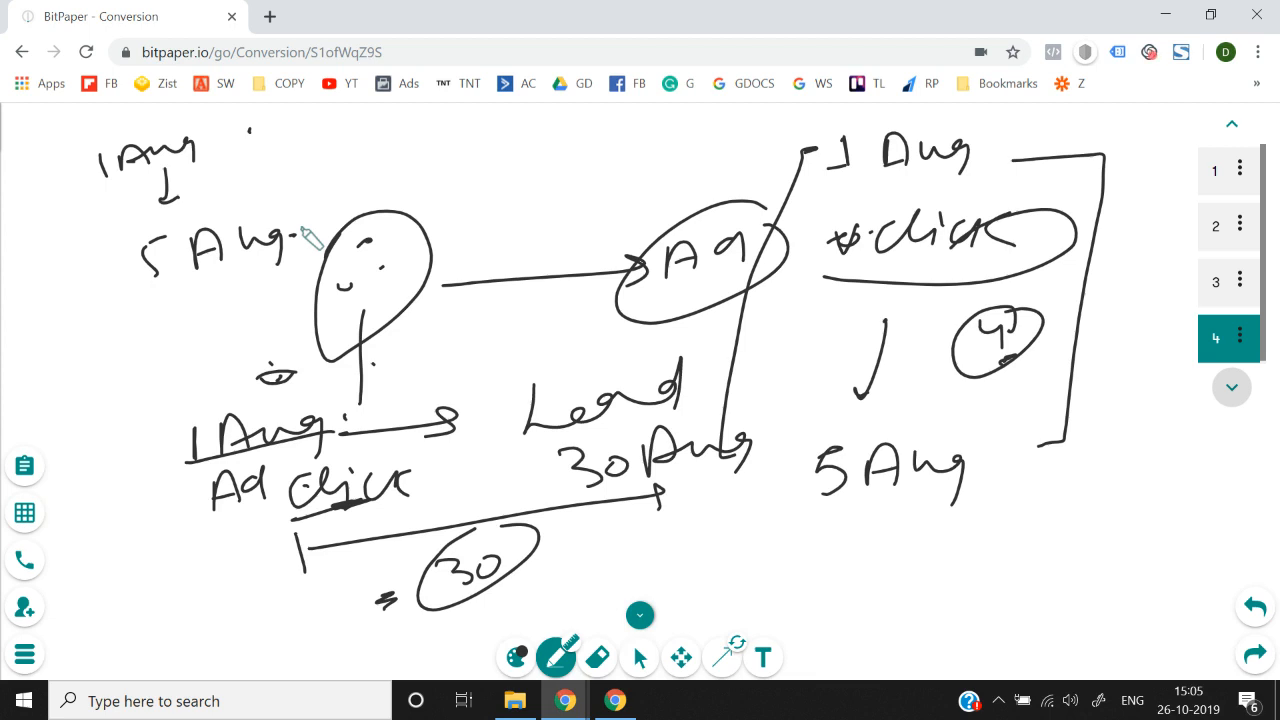
pyautogui.moveTo(247, 147)
pyautogui.mouseDown()
pyautogui.moveTo(305, 145)
pyautogui.moveTo(317, 218)
pyautogui.moveTo(343, 150)
pyautogui.mouseUp()
pyautogui.moveTo(355, 168)
pyautogui.mouseDown()
pyautogui.moveTo(370, 186)
pyautogui.moveTo(302, 190)
pyautogui.mouseUp()
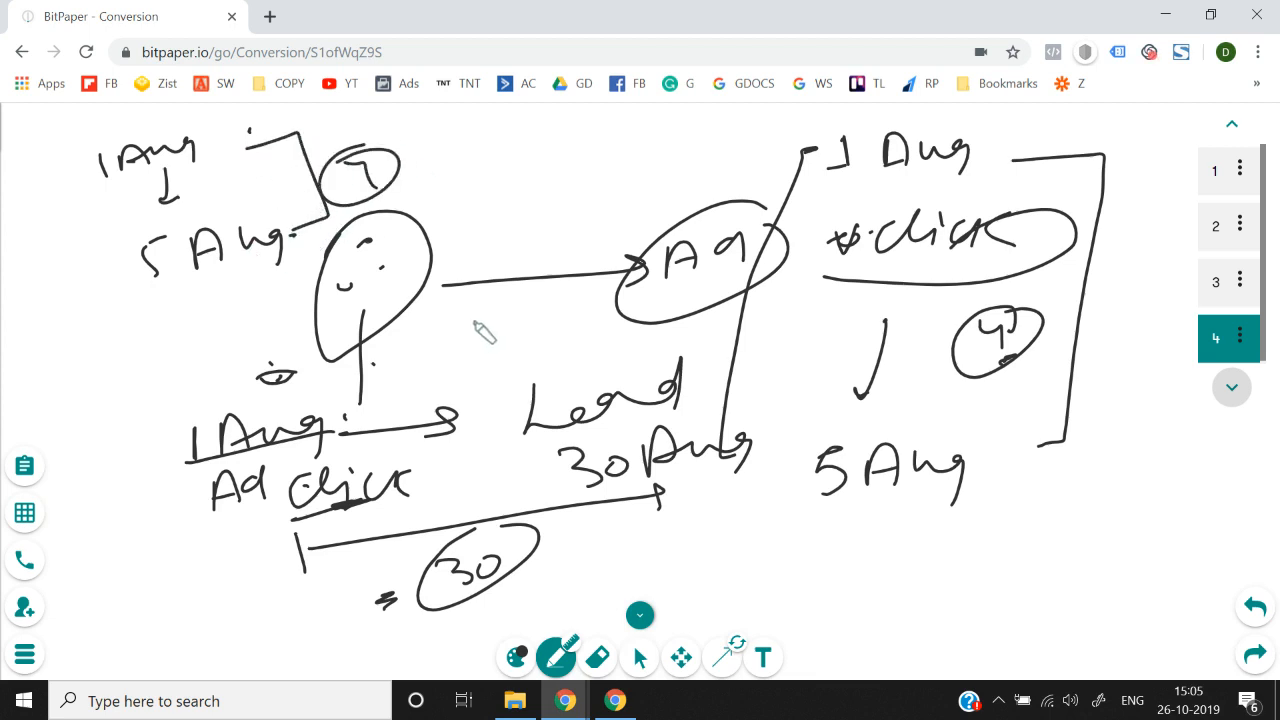
pyautogui.moveTo(393, 171); pyautogui.dragTo(412, 176)
# - Switch back to the Google Ads conversion form and choose 1 day as the view-through conversion window
pyautogui.hotkey('alt', 'Tab')
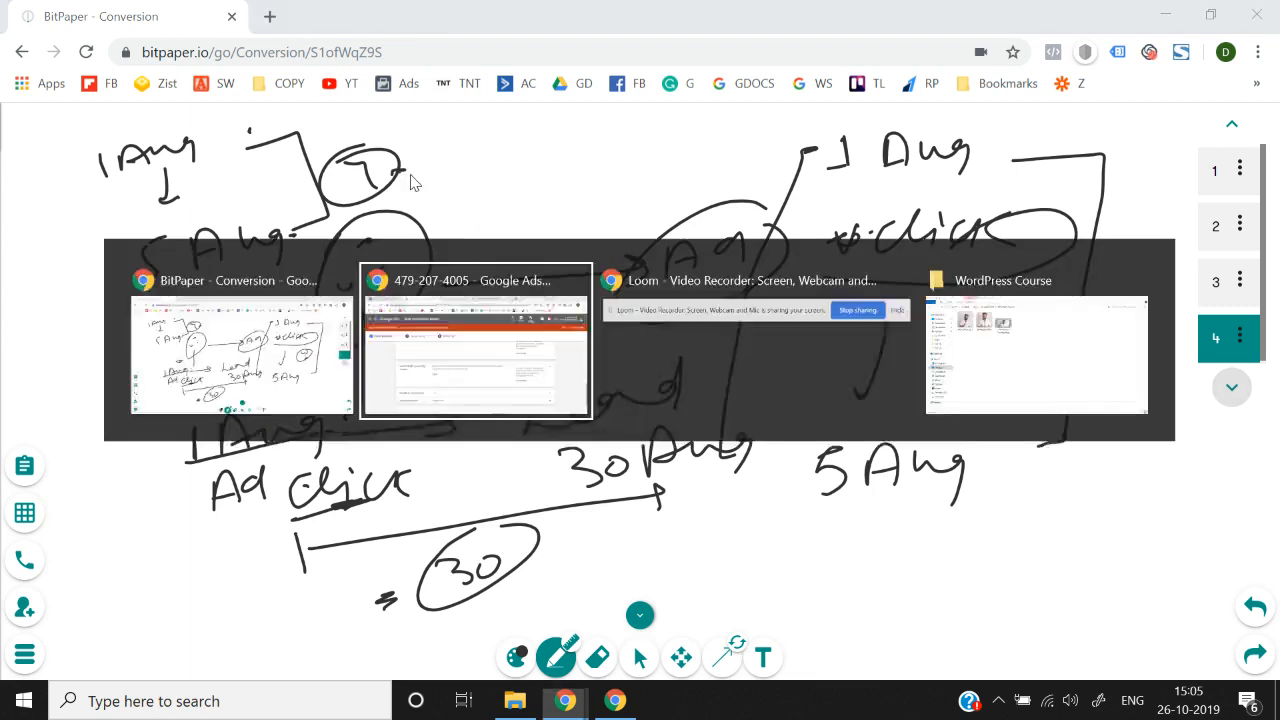
pyautogui.scroll(-1, 141, 519)
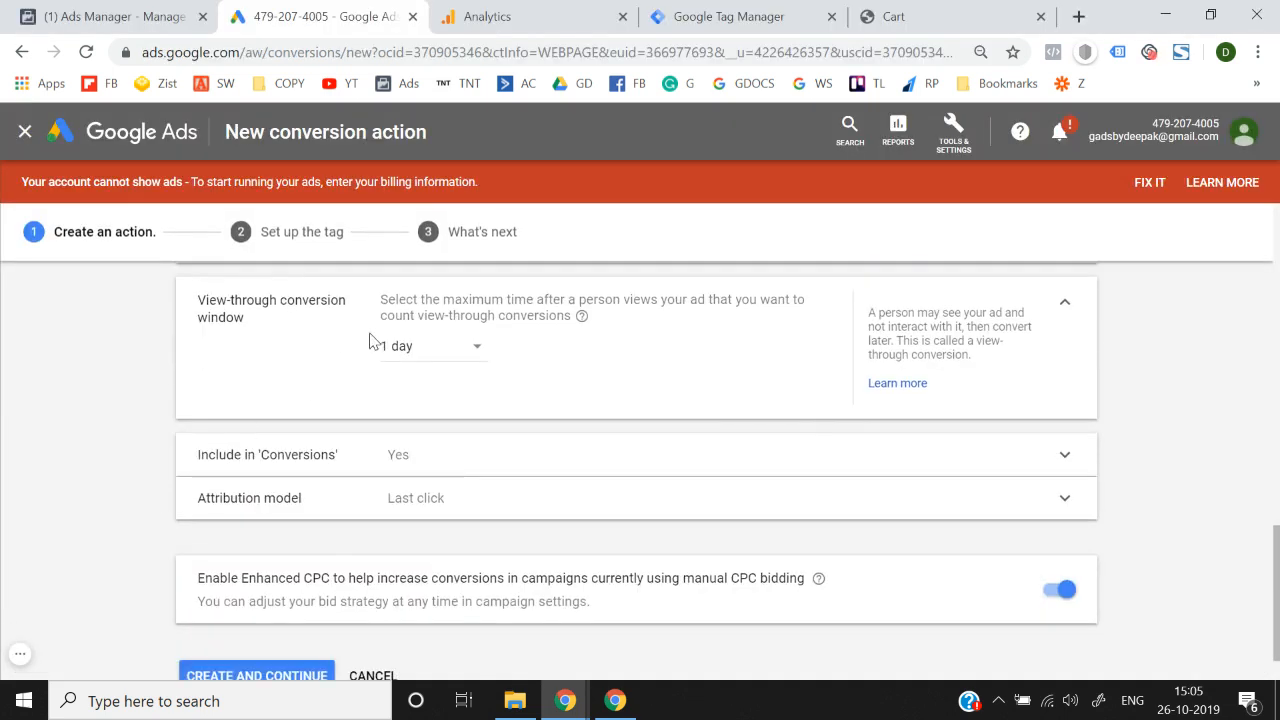
pyautogui.click(433, 352)
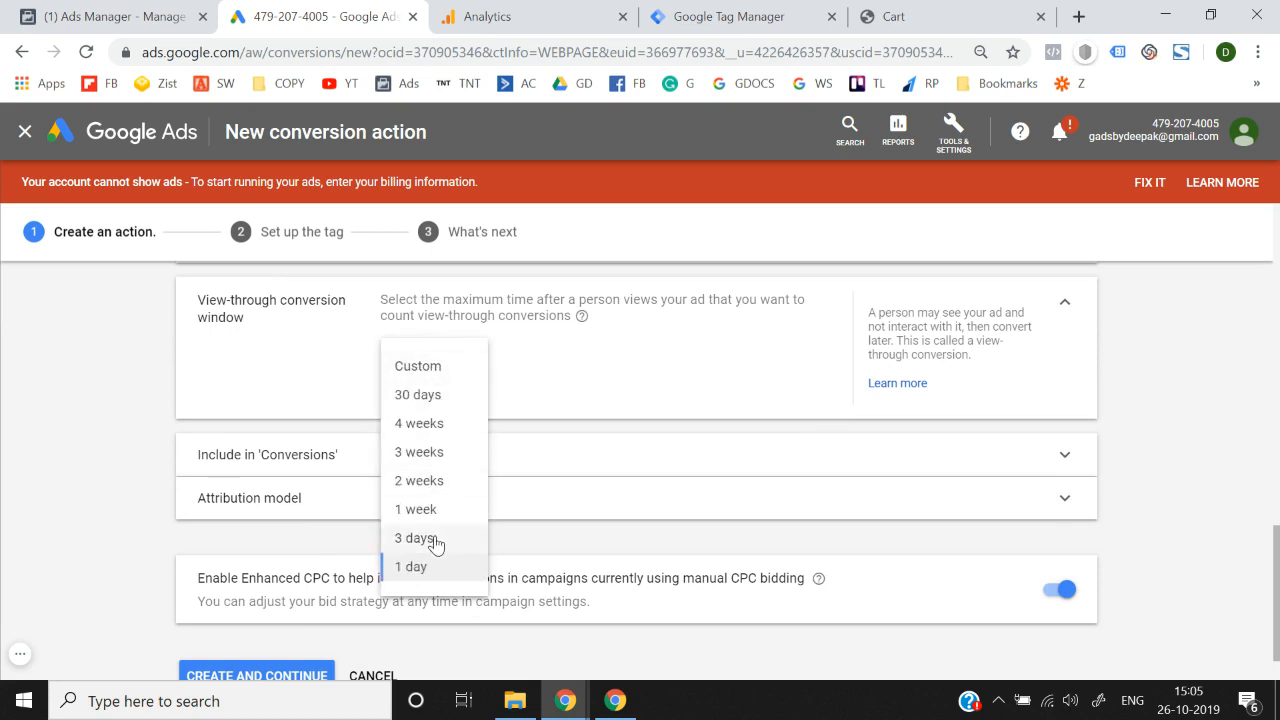
pyautogui.click(428, 574)
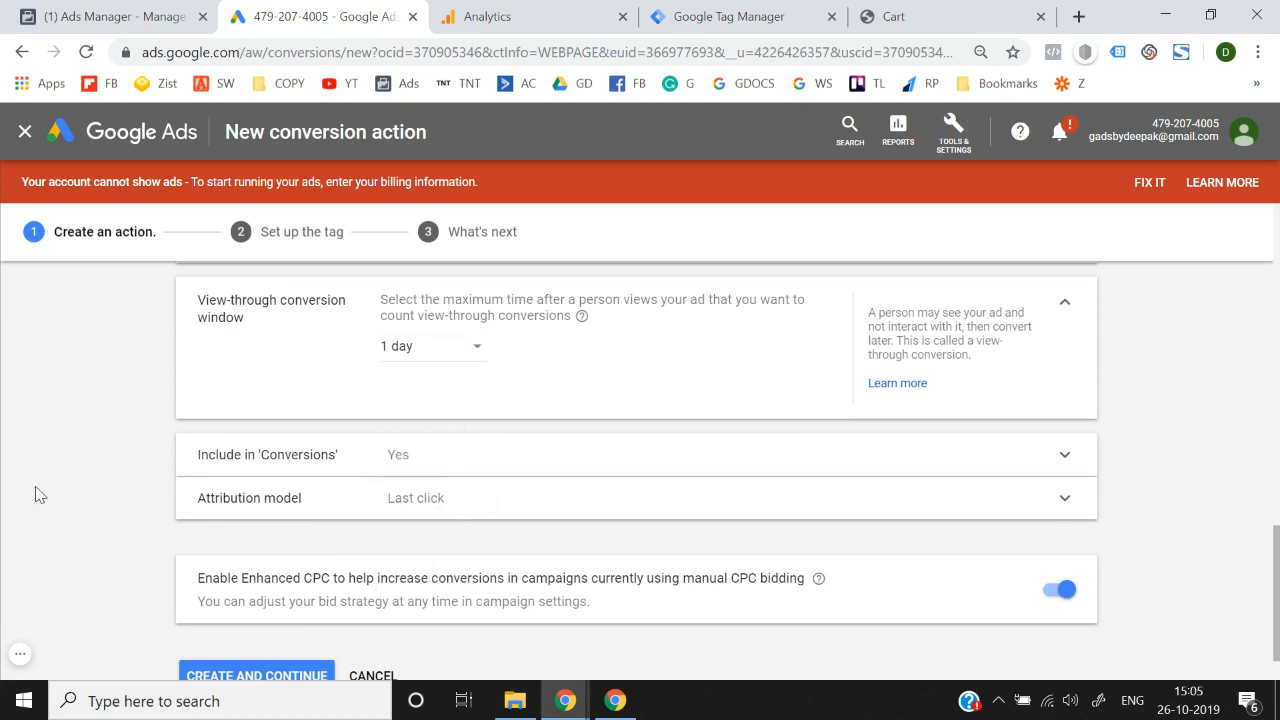
# - Expand the Include in 'Conversions' setting and keep the option to include these conversions in the 'Conversions' column selected
pyautogui.click(287, 477)
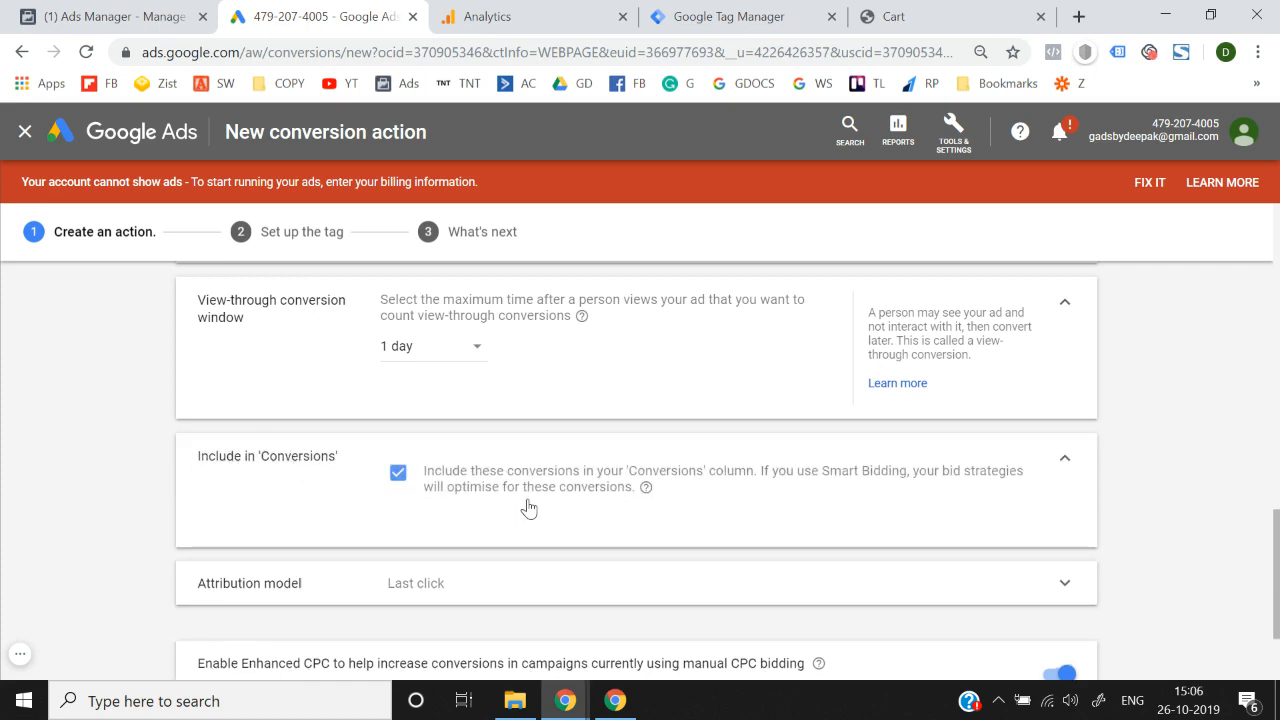
pyautogui.scroll(5, 460, 495)
pyautogui.scroll(-5, 90, 443)
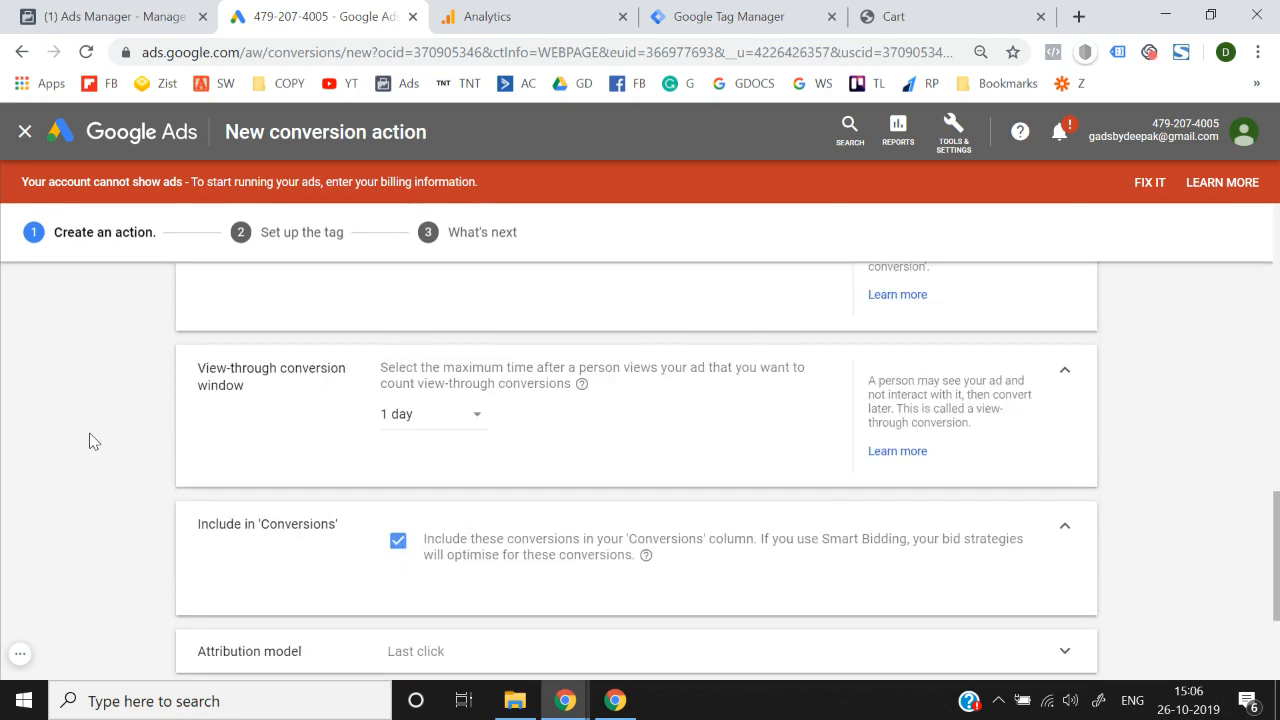
pyautogui.scroll(10, 90, 442)
pyautogui.scroll(-10, 90, 441)
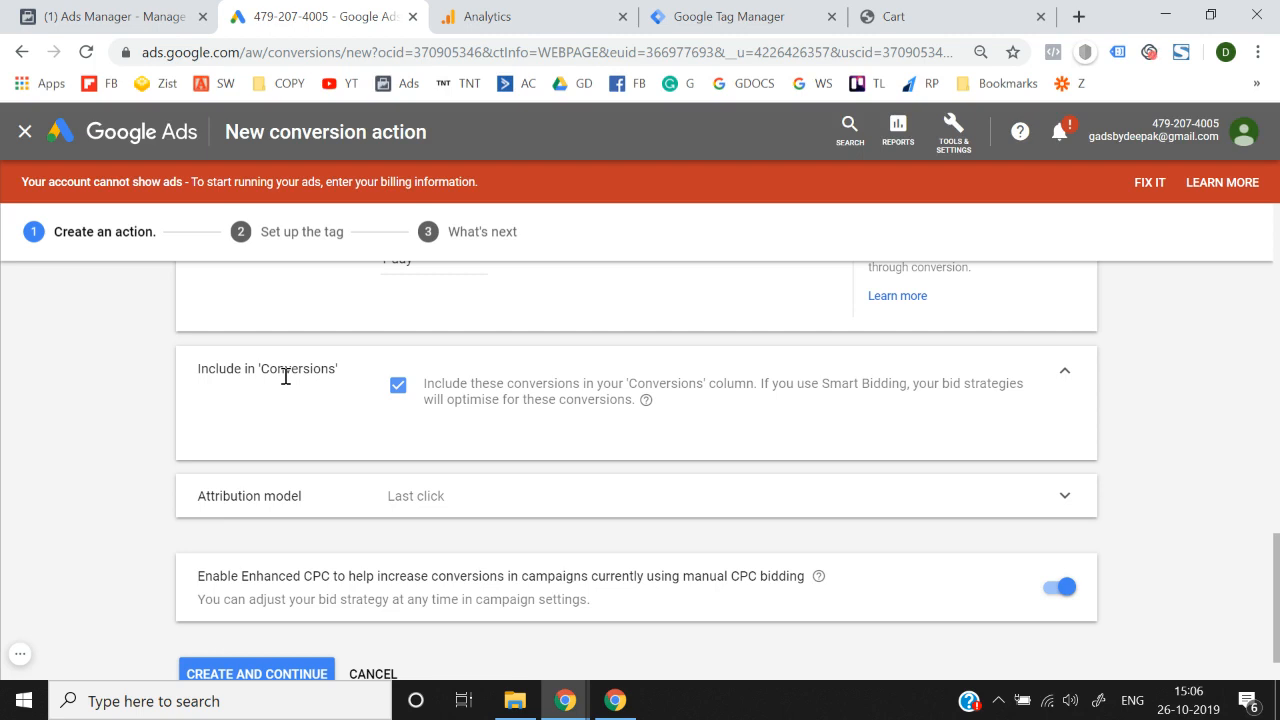
pyautogui.click(398, 386)
pyautogui.click(424, 462)
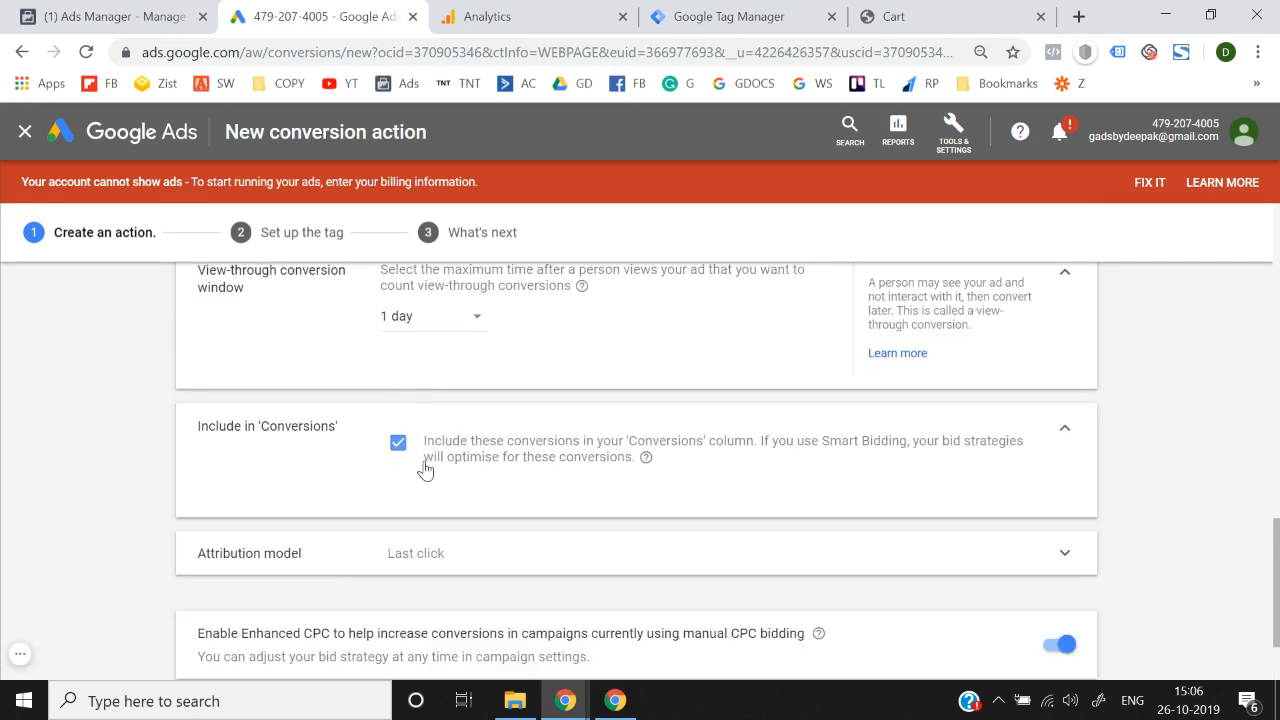
# - Set the attribution model to Last click and turn off Enhanced CPC for campaigns using manual CPC bidding
pyautogui.scroll(-1, 150, 450)
pyautogui.click(241, 444)
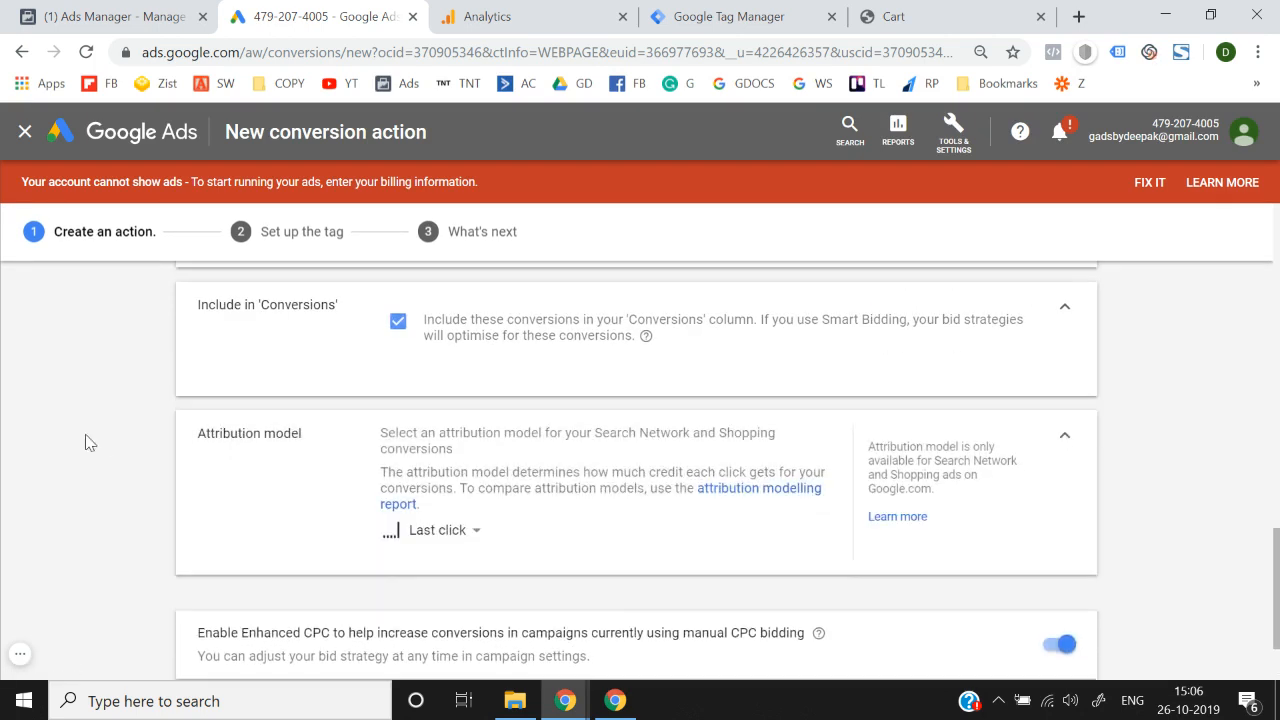
pyautogui.click(449, 532)
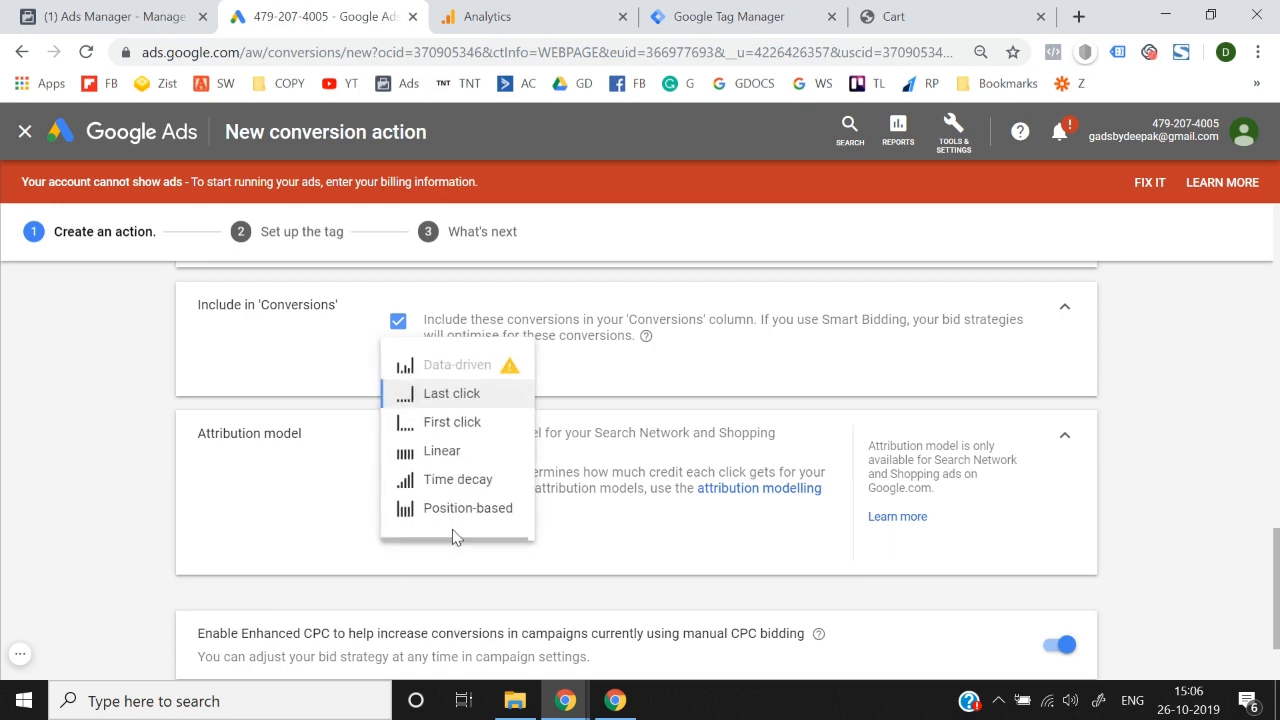
pyautogui.click(463, 400)
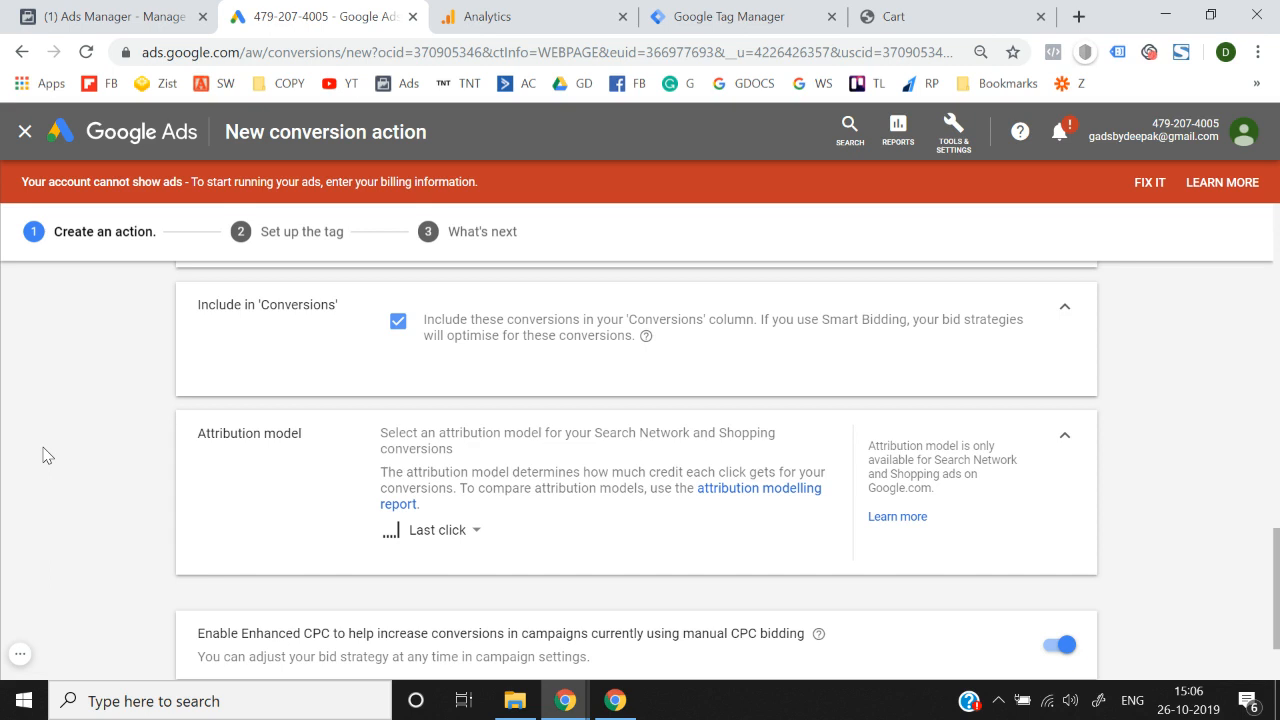
pyautogui.scroll(-2, 43, 455)
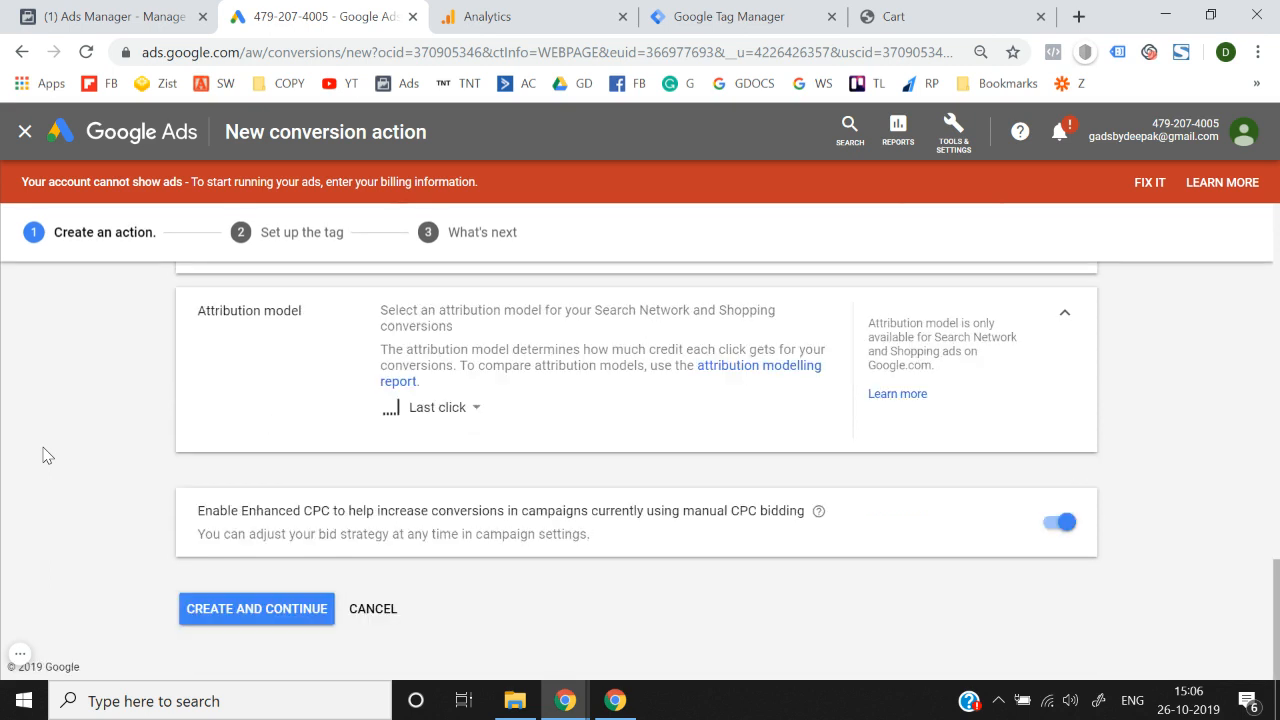
pyautogui.click(455, 418)
pyautogui.click(458, 458)
pyautogui.click(1061, 528)
# - Review the conversion action's settings from category, name and value through count, conversion windows, attribution model and Enhanced CPC
pyautogui.scroll(10, 1165, 527)
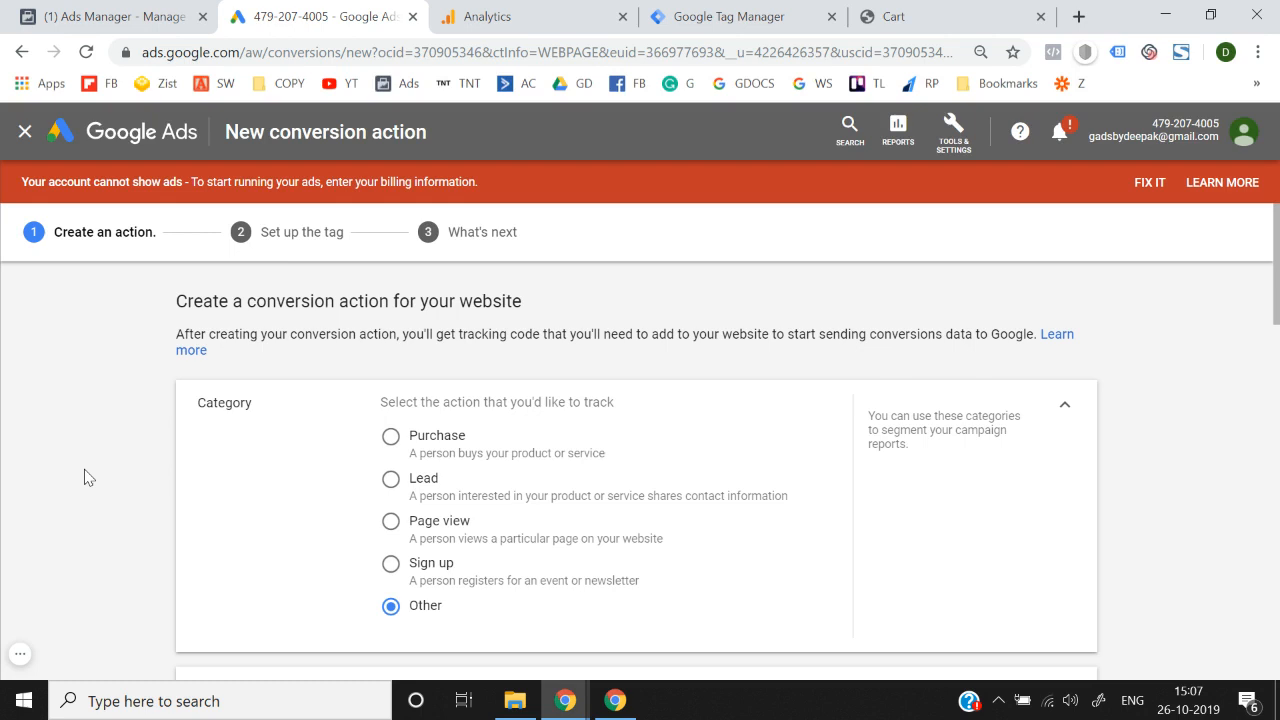
pyautogui.scroll(-1, 92, 452)
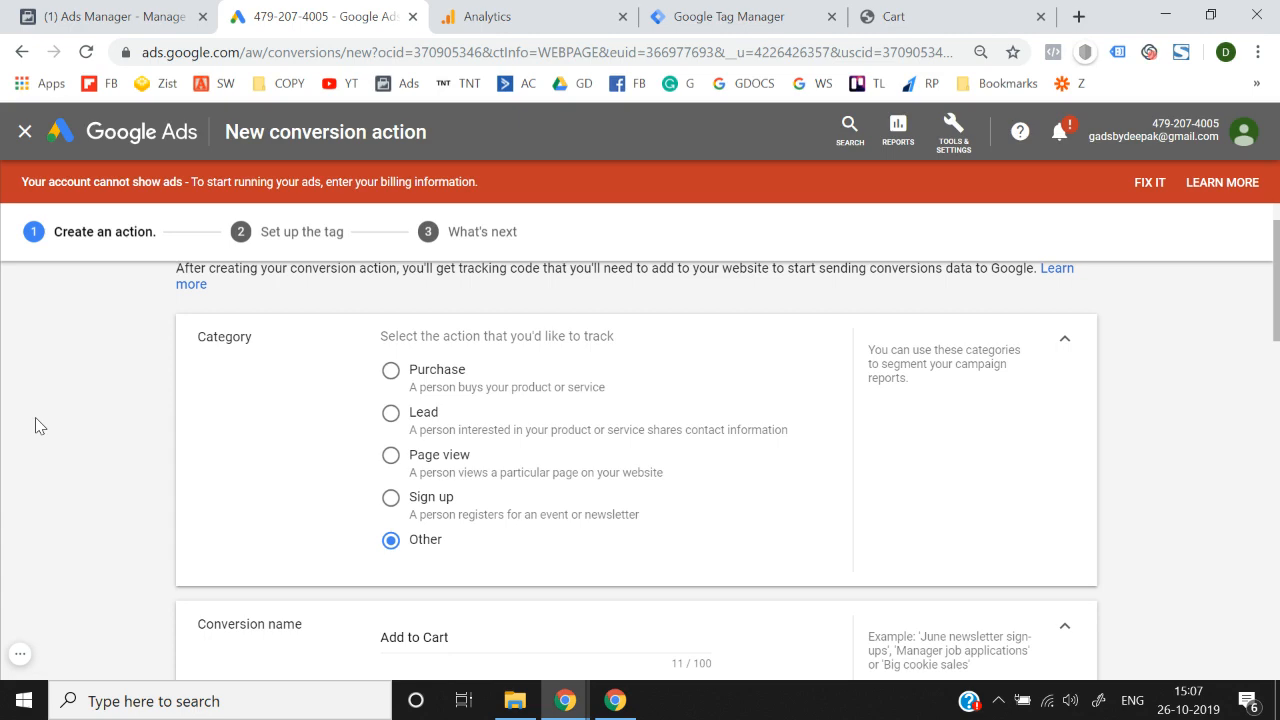
pyautogui.scroll(-4, 35, 420)
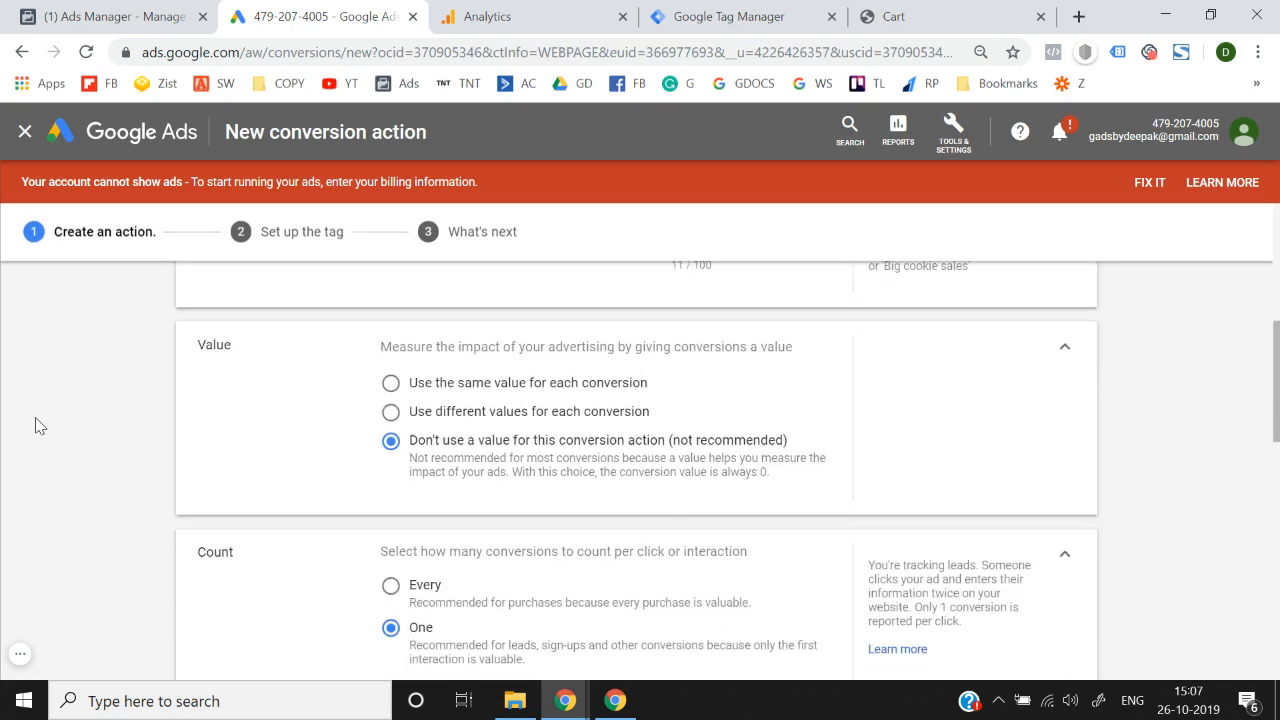
pyautogui.scroll(2, 35, 420)
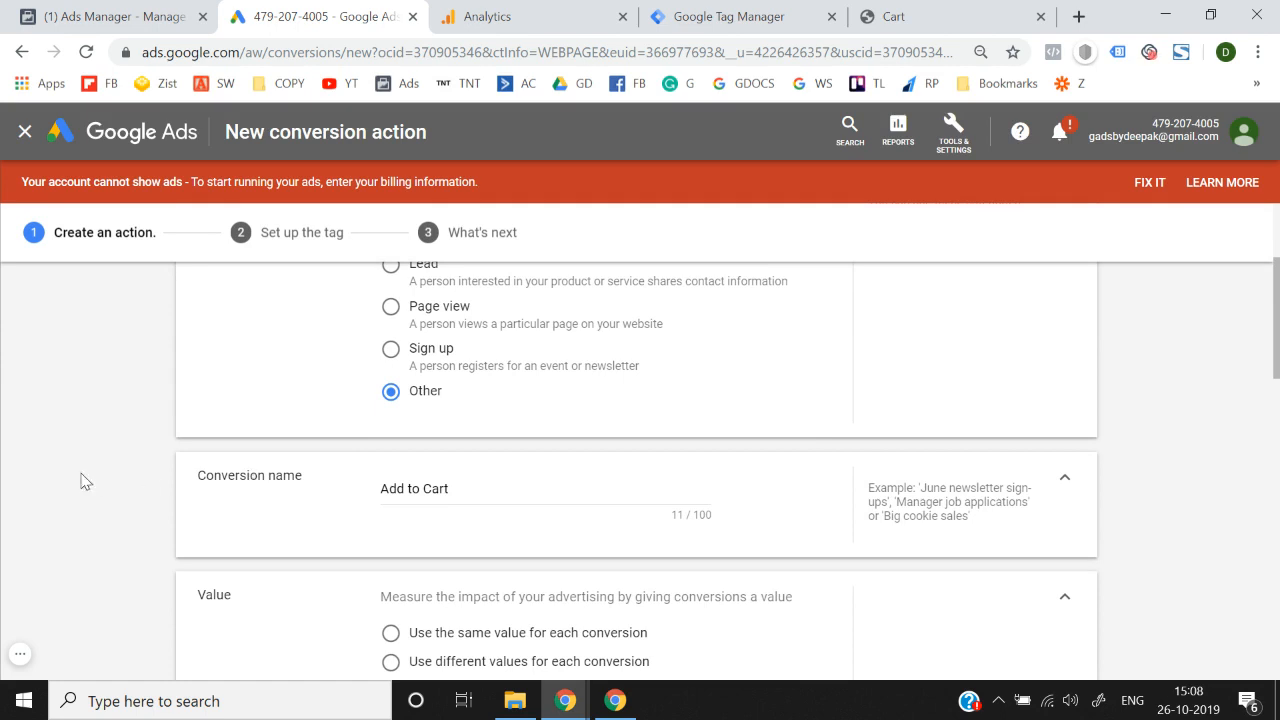
pyautogui.scroll(-1, 85, 481)
pyautogui.scroll(-2, 85, 481)
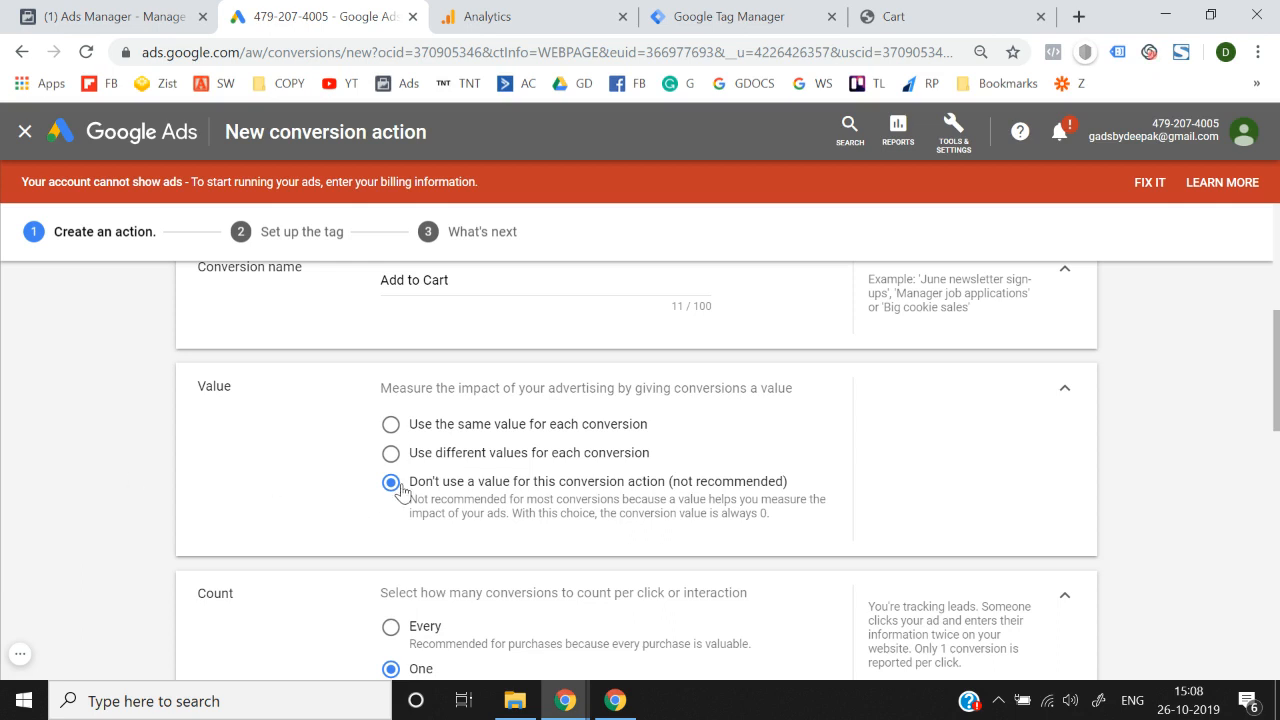
pyautogui.scroll(-3, 148, 463)
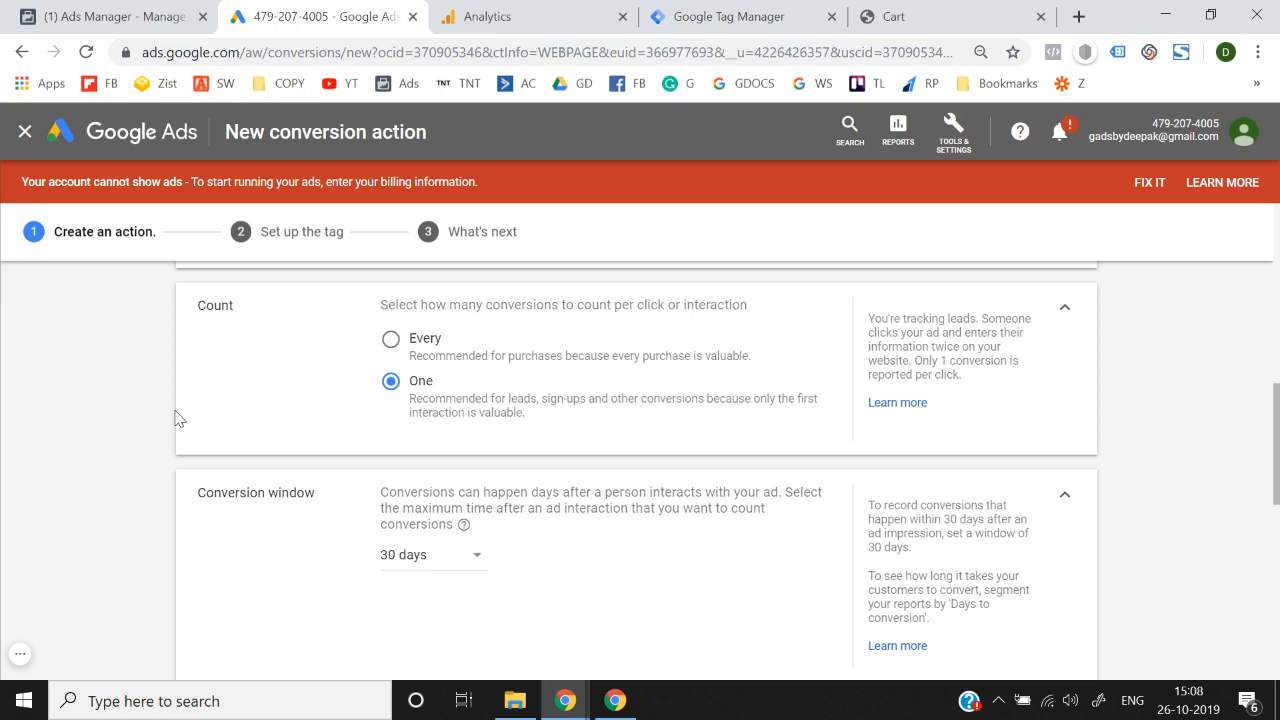
pyautogui.scroll(-2, 177, 420)
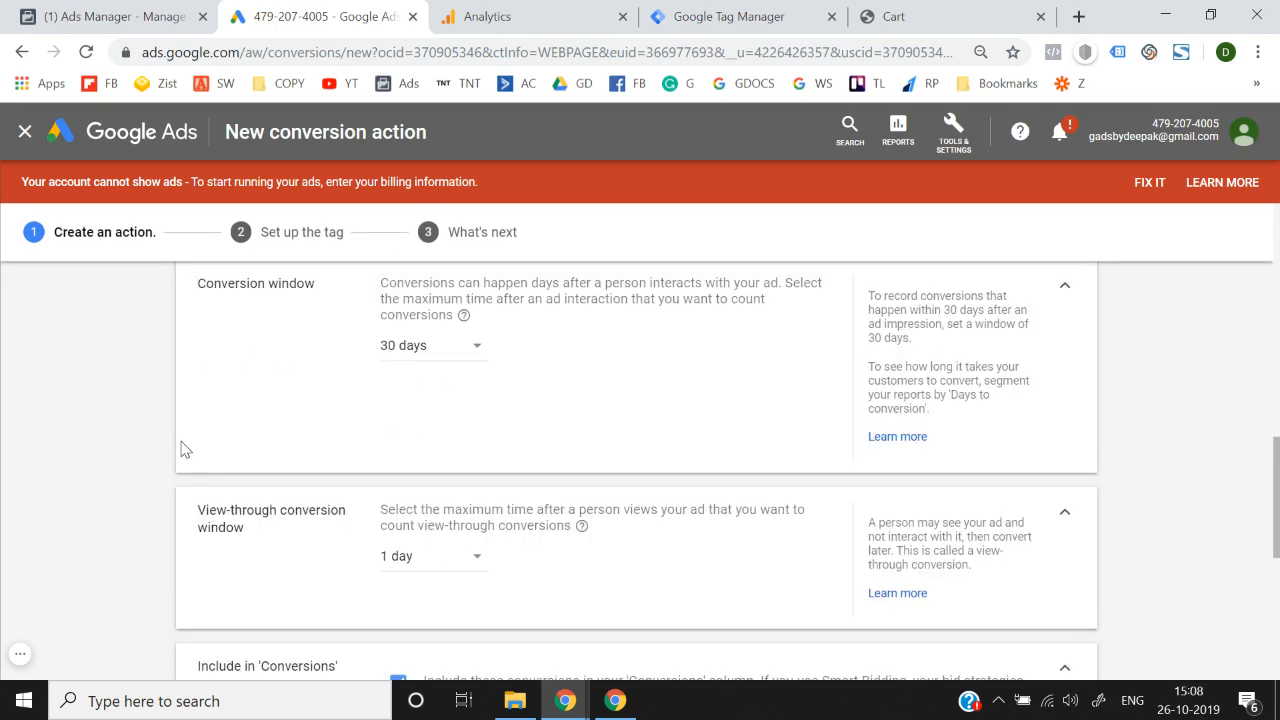
pyautogui.scroll(1, 183, 449)
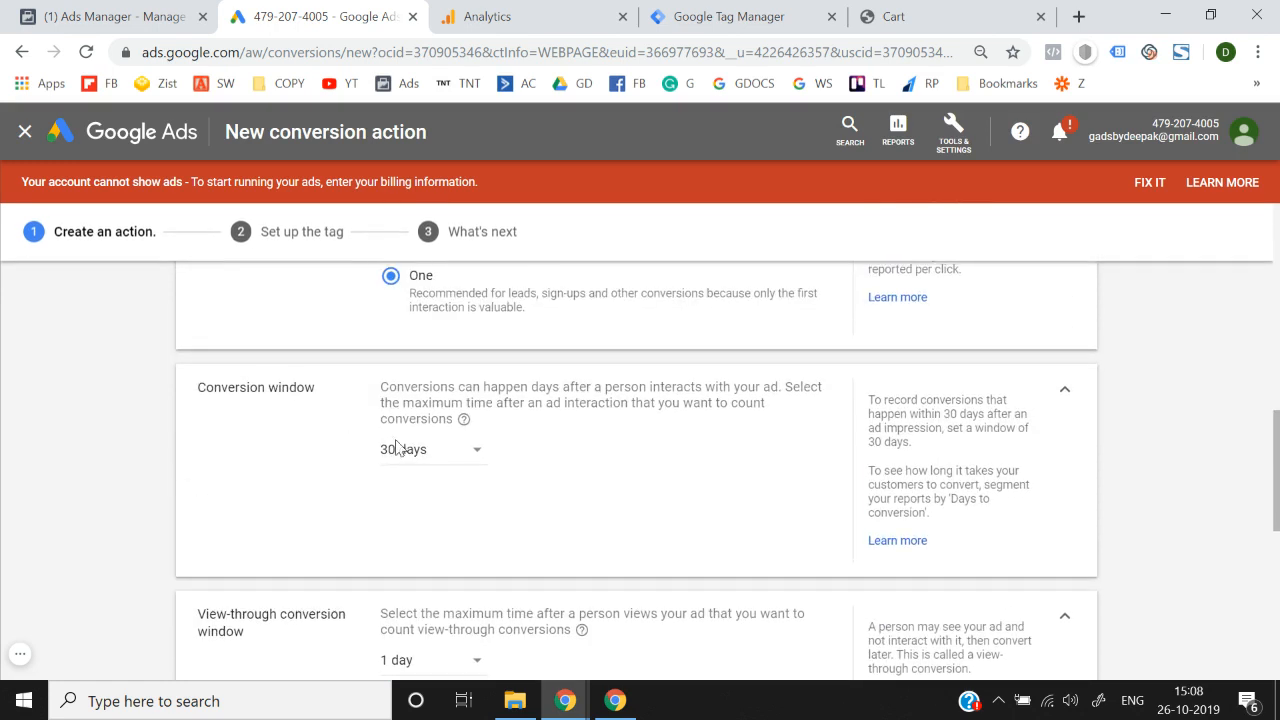
pyautogui.scroll(-1, 428, 458)
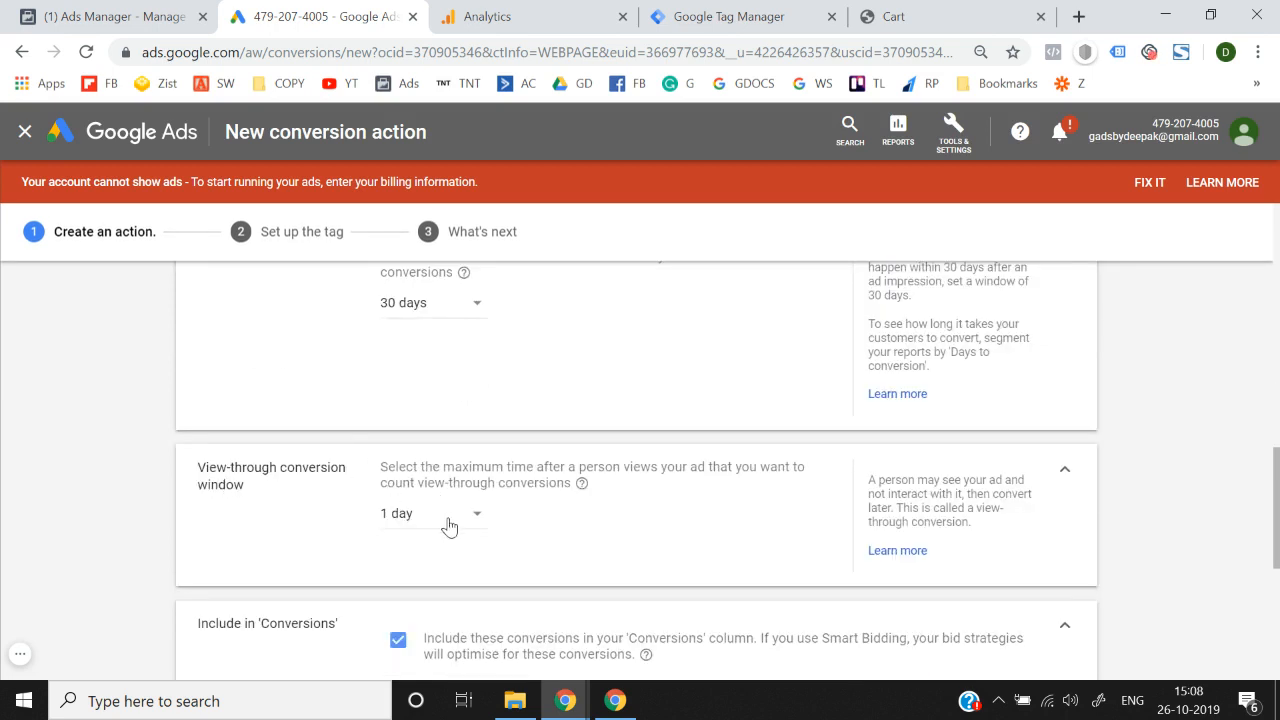
pyautogui.scroll(-2, 449, 523)
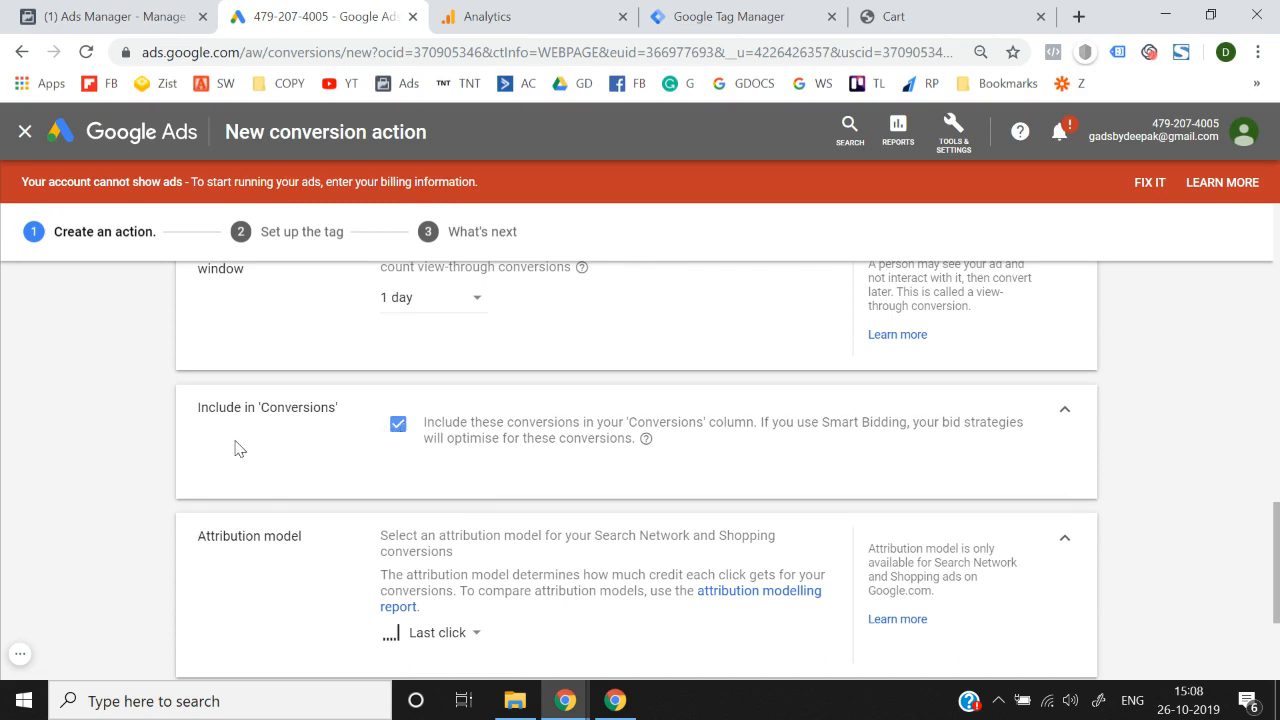
pyautogui.scroll(-2, 235, 449)
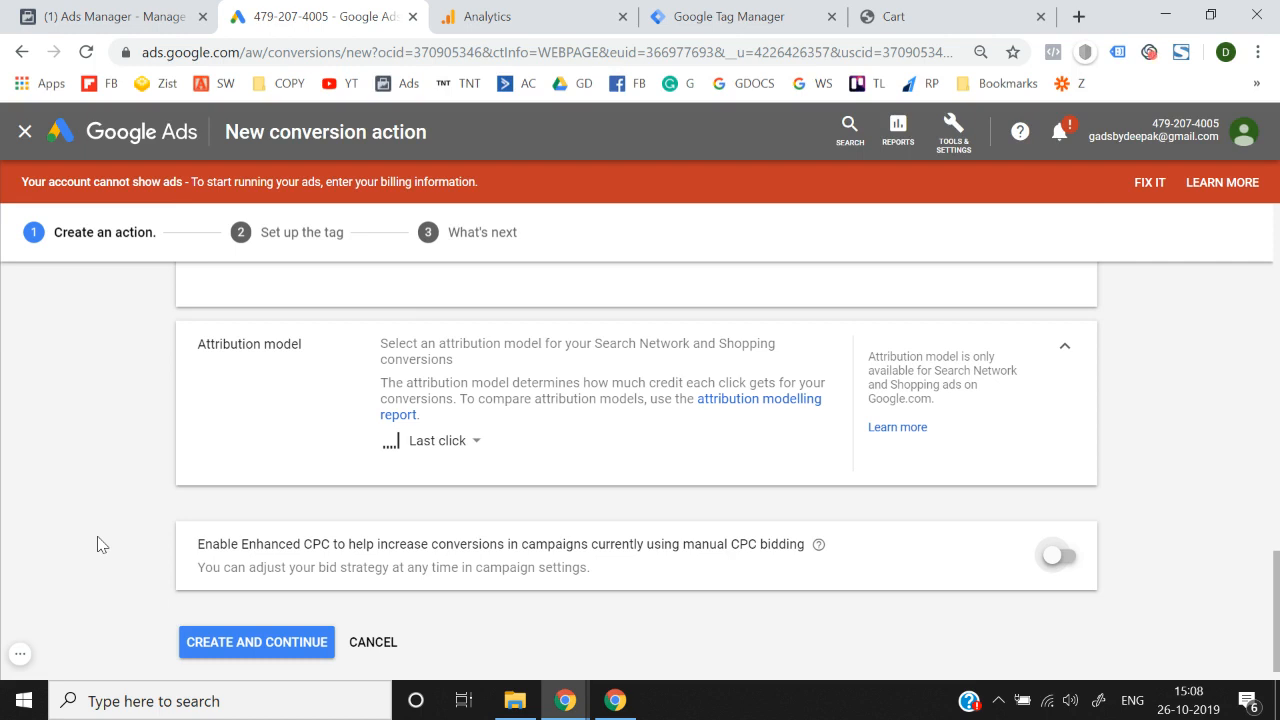
# - Create the conversion action, continue to the tag setup and choose to install the tag yourself
pyautogui.scroll(-1, 255, 635)
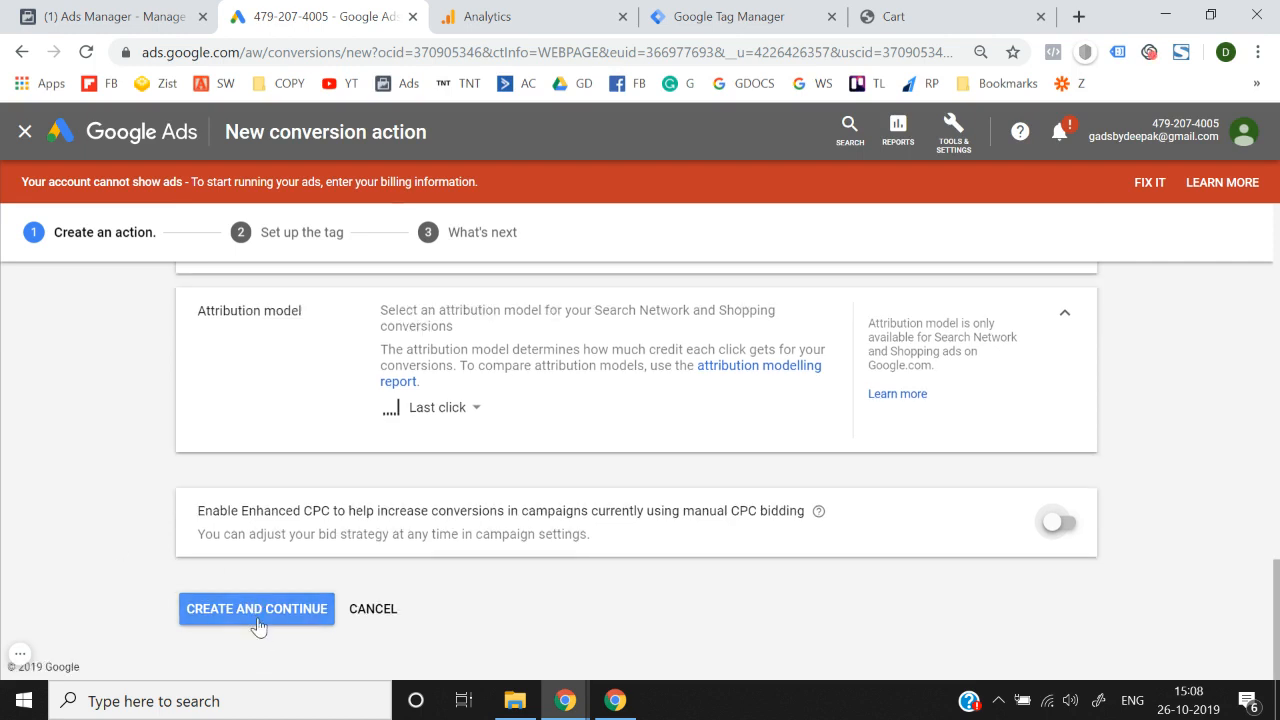
pyautogui.click(257, 609)
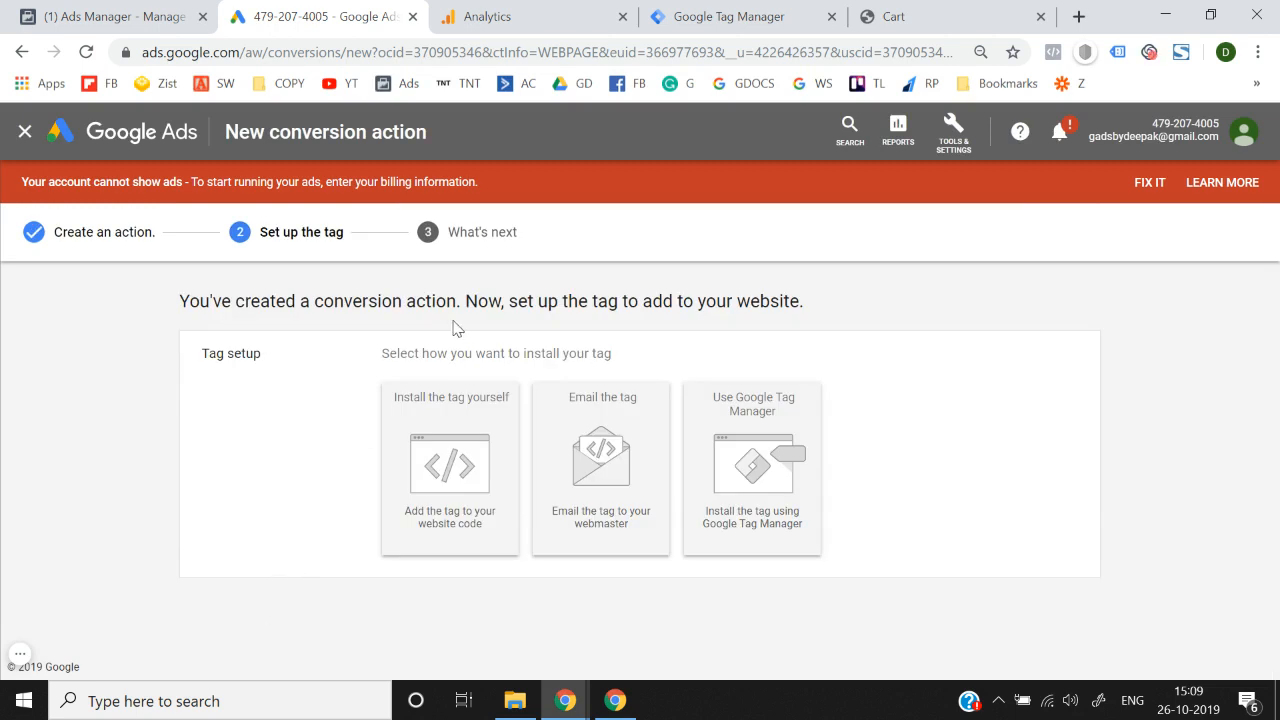
pyautogui.click(437, 483)
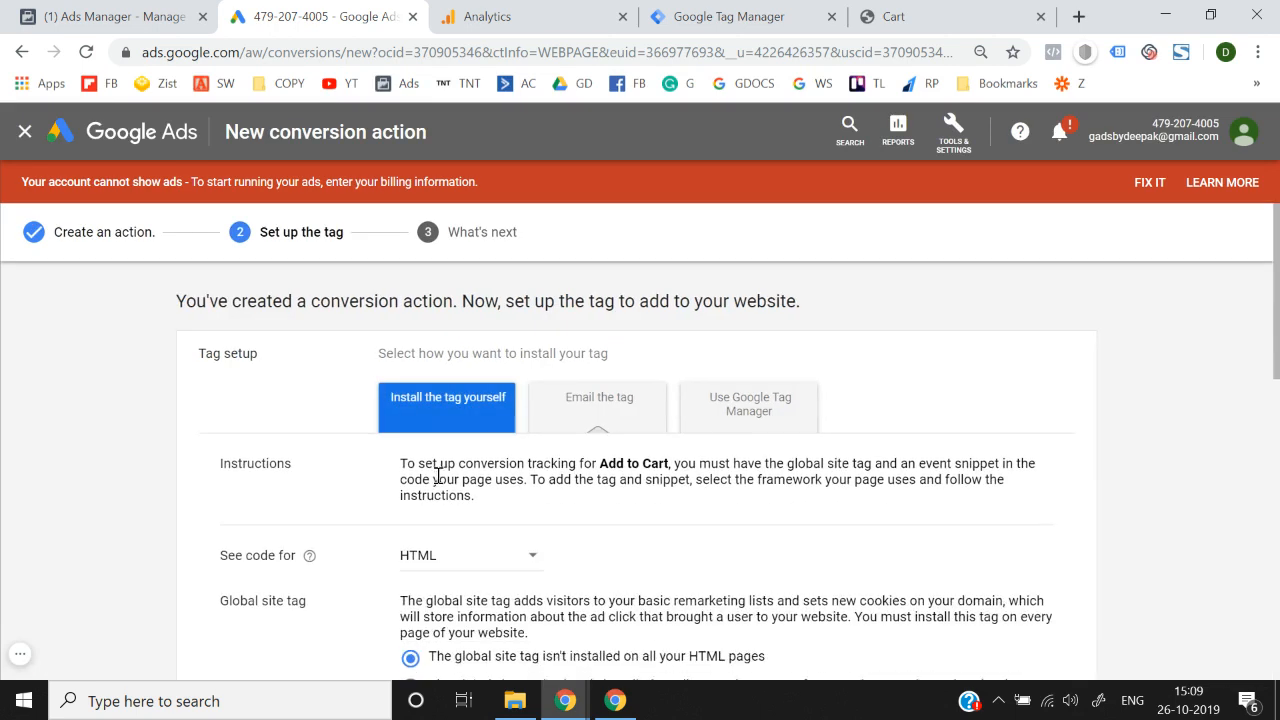
# - Compare the tag setup options: Install the tag yourself, Email the tag and Use Google Tag Manager
pyautogui.click(600, 395)
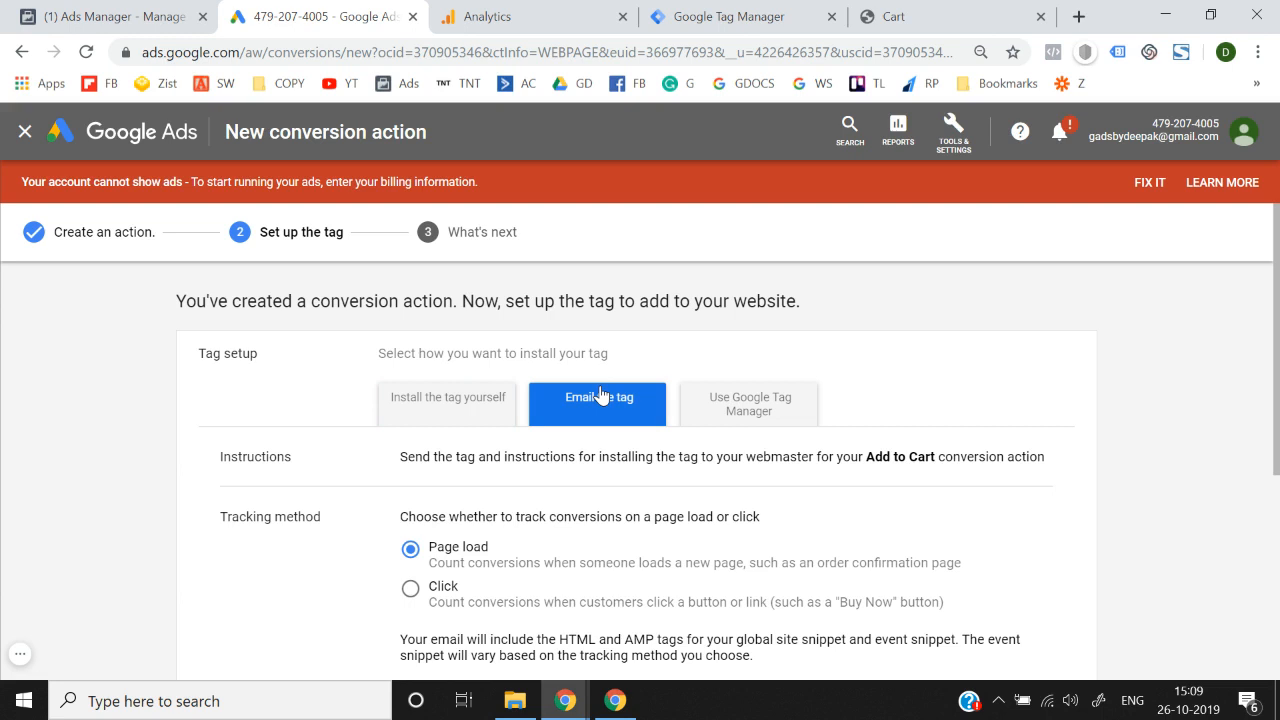
pyautogui.click(753, 425)
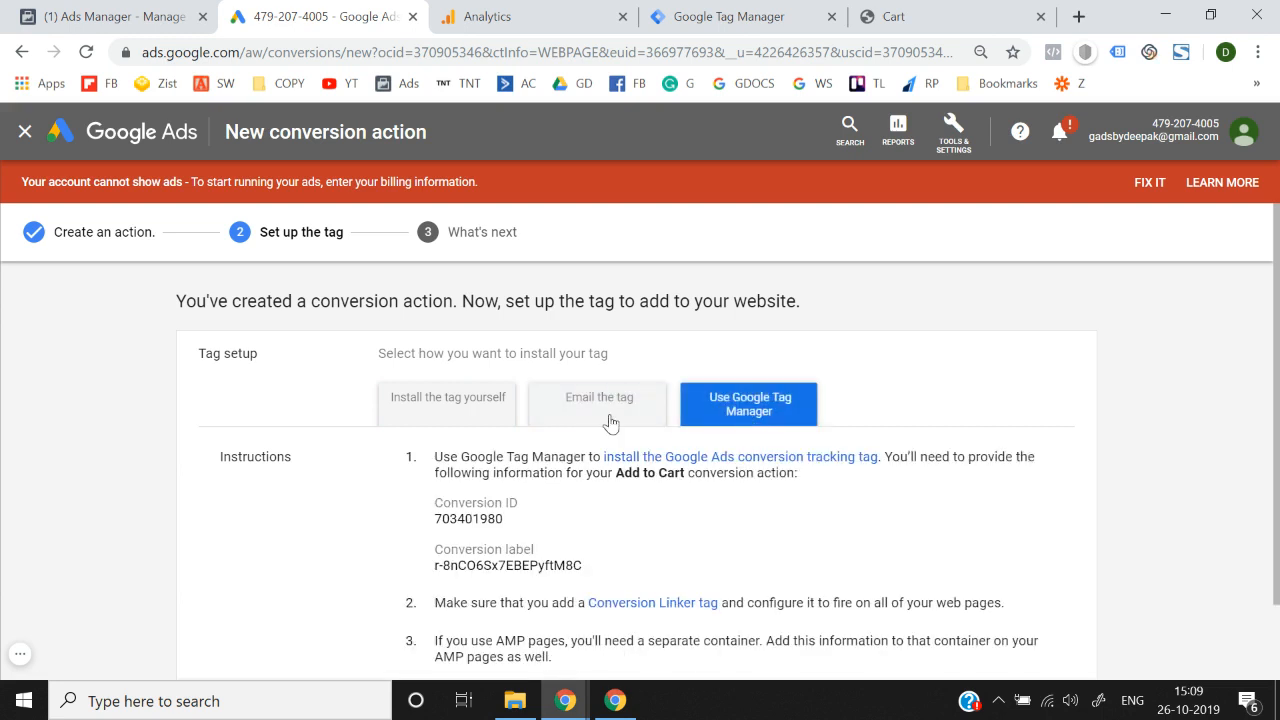
pyautogui.click(575, 418)
pyautogui.click(708, 406)
pyautogui.click(420, 398)
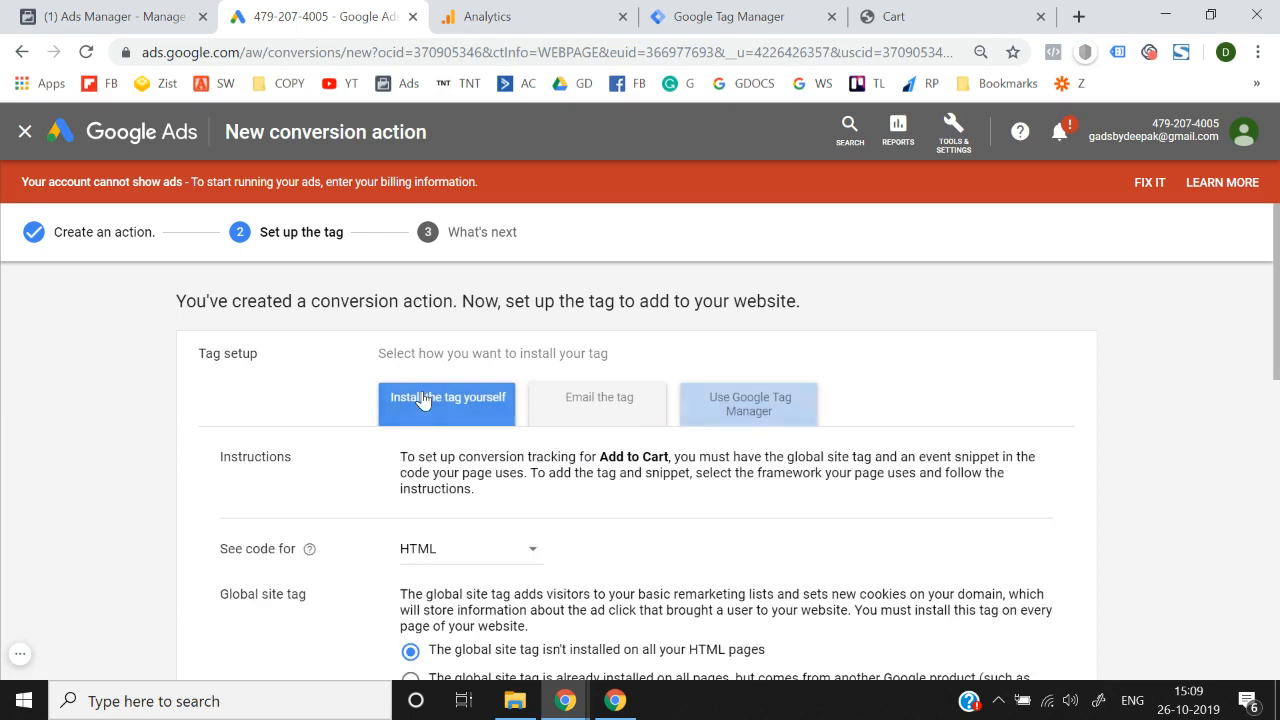
pyautogui.click(565, 410)
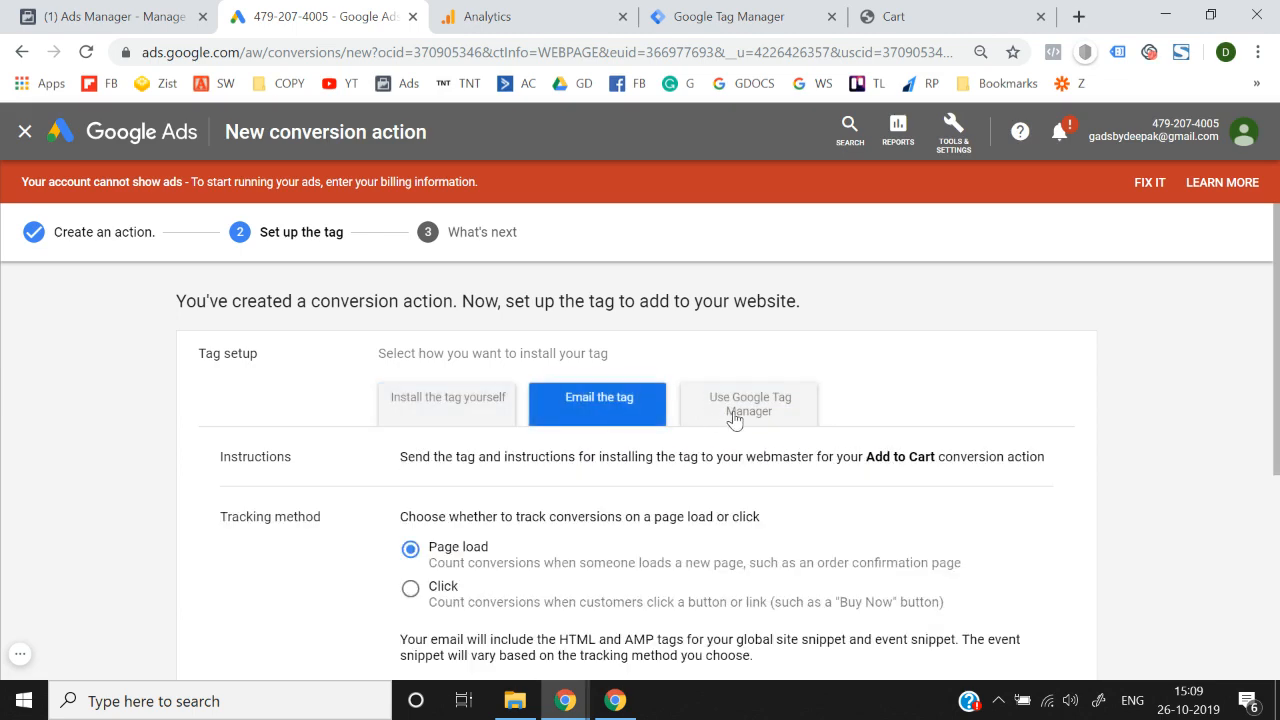
pyautogui.click(731, 418)
pyautogui.click(449, 405)
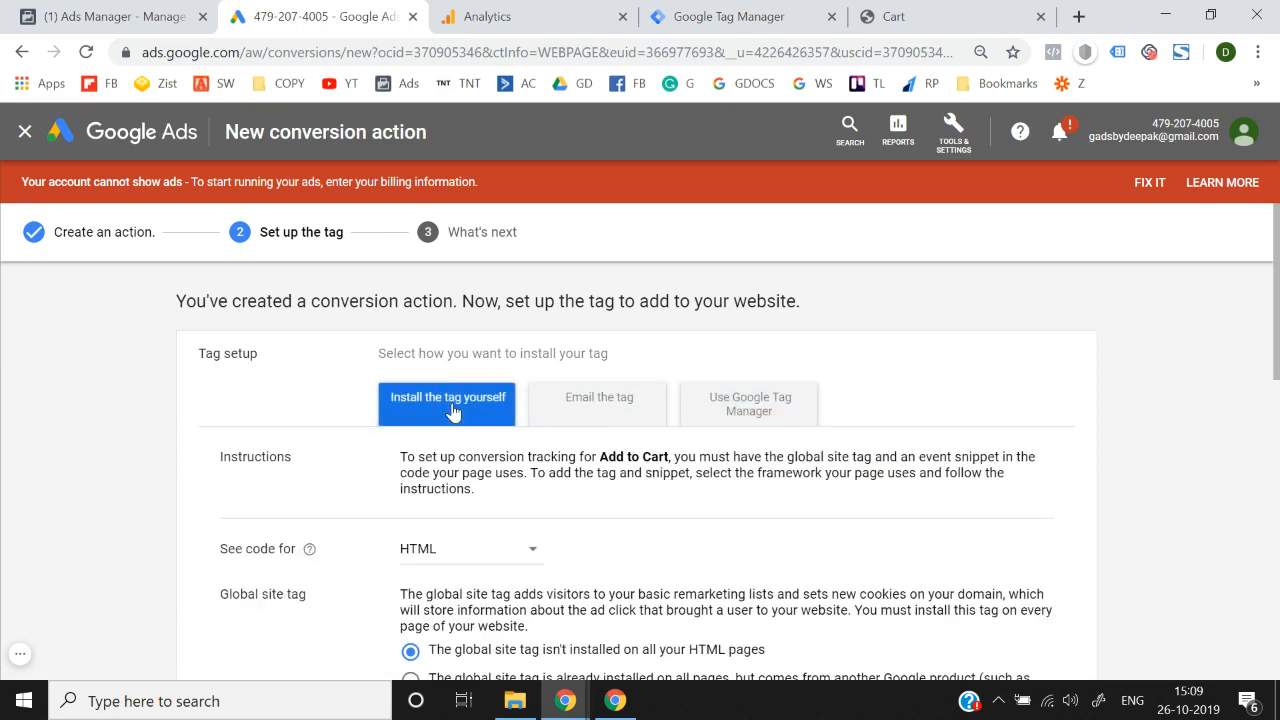
pyautogui.scroll(-4, 450, 411)
pyautogui.scroll(5, 540, 521)
pyautogui.click(760, 412)
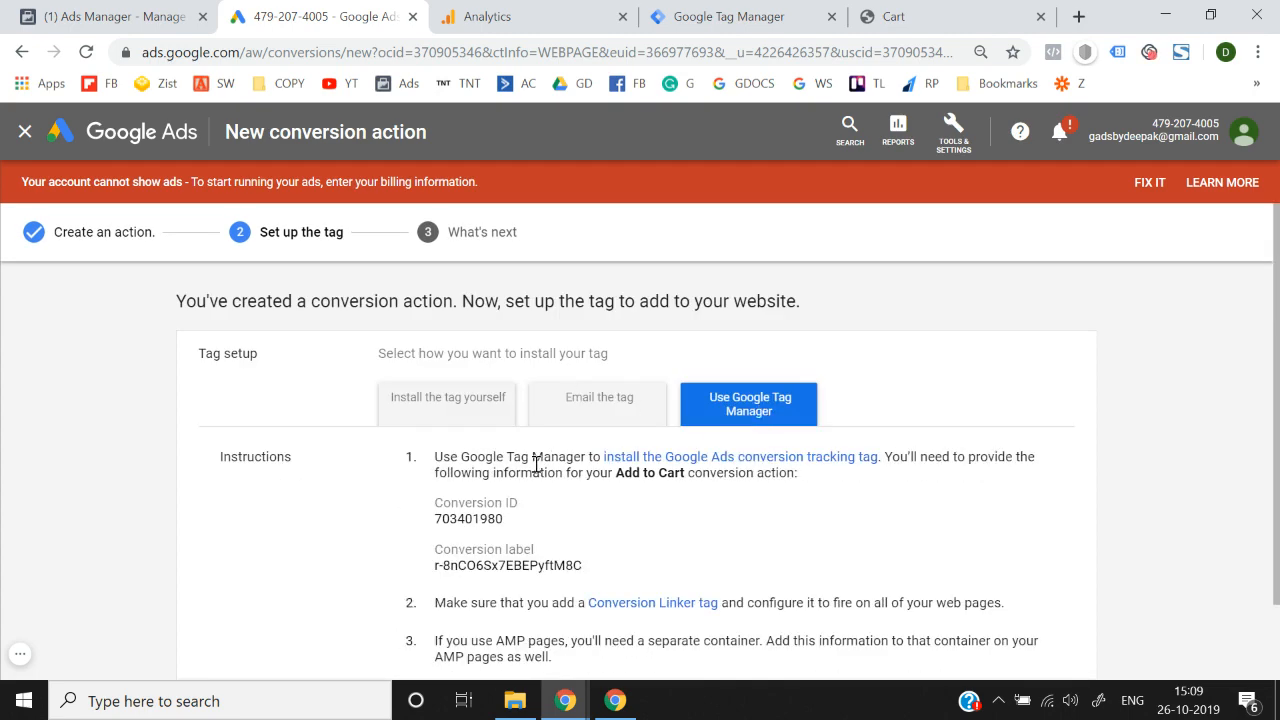
pyautogui.scroll(-1, 336, 495)
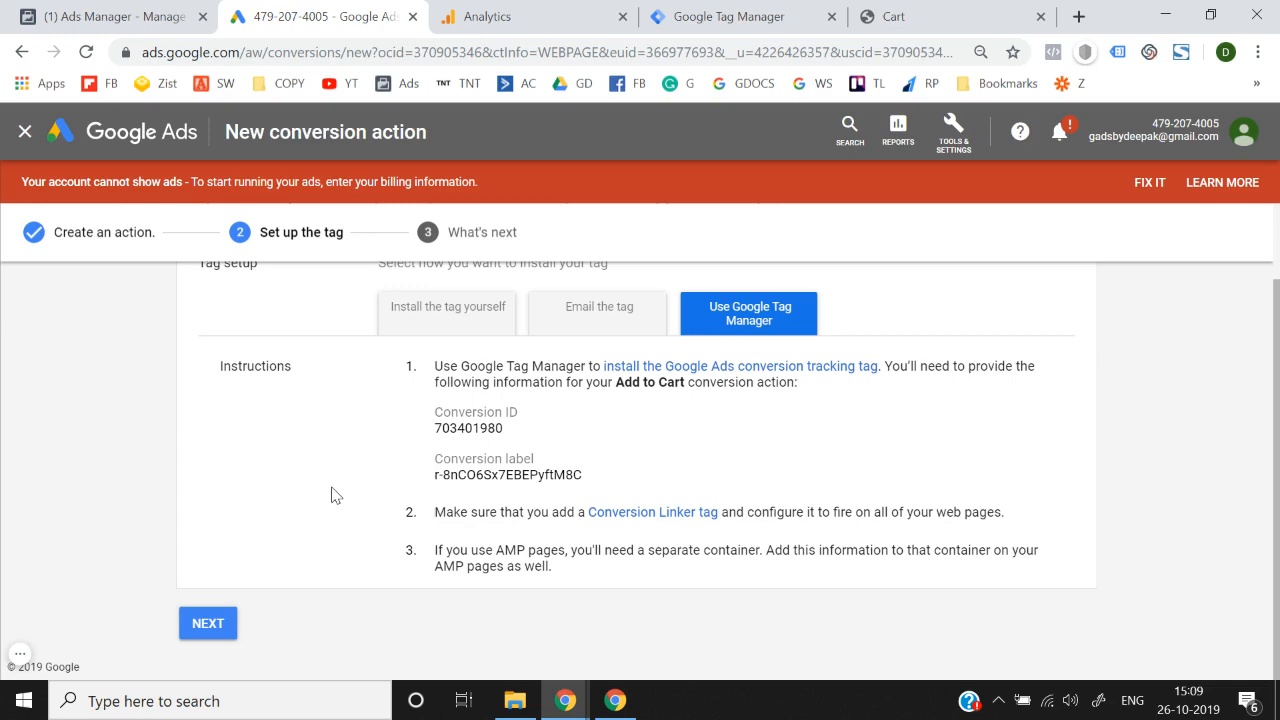
# - Return to Install the tag yourself and examine its global site tag and event snippet sections
pyautogui.click(446, 328)
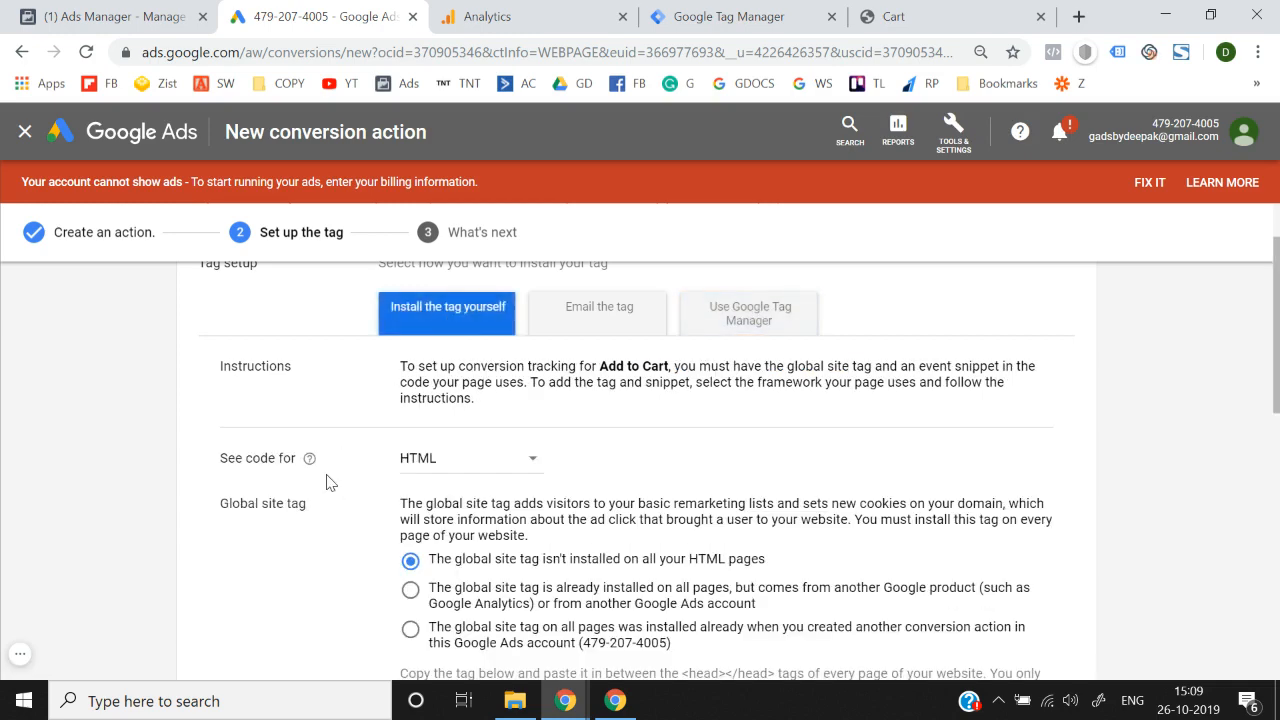
pyautogui.scroll(-5, 330, 481)
pyautogui.scroll(2, 330, 482)
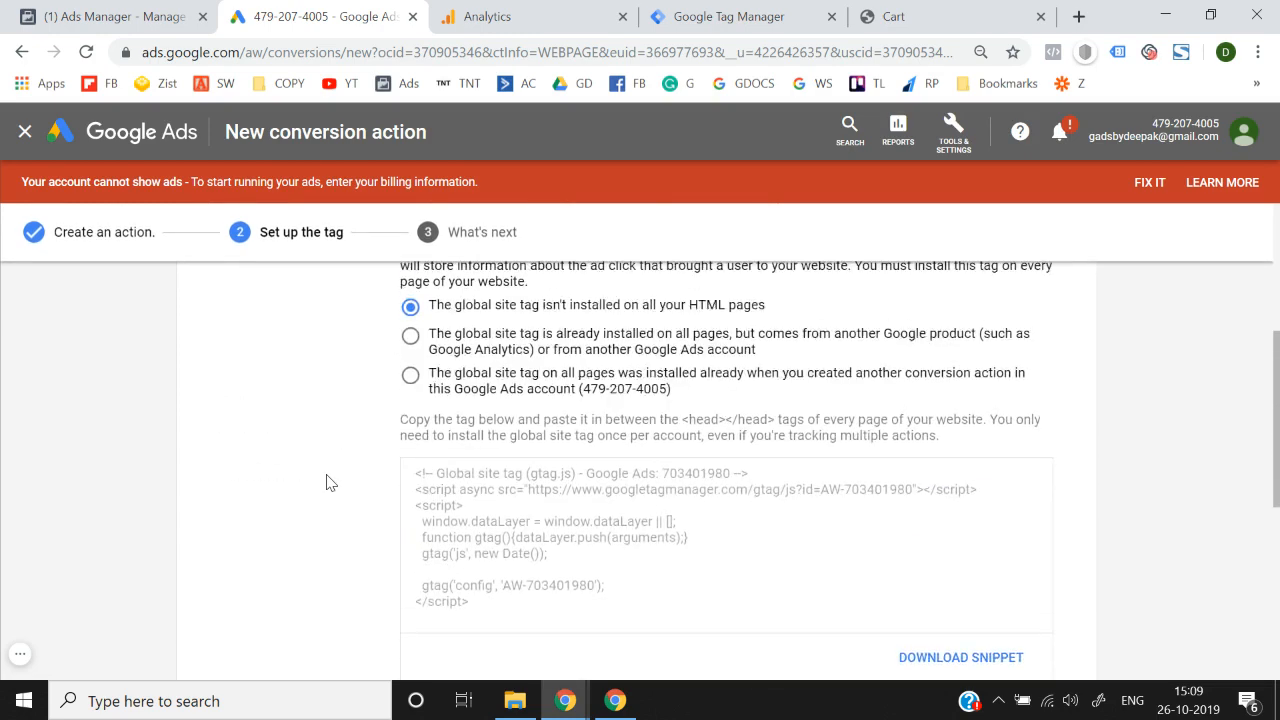
pyautogui.scroll(-2, 326, 482)
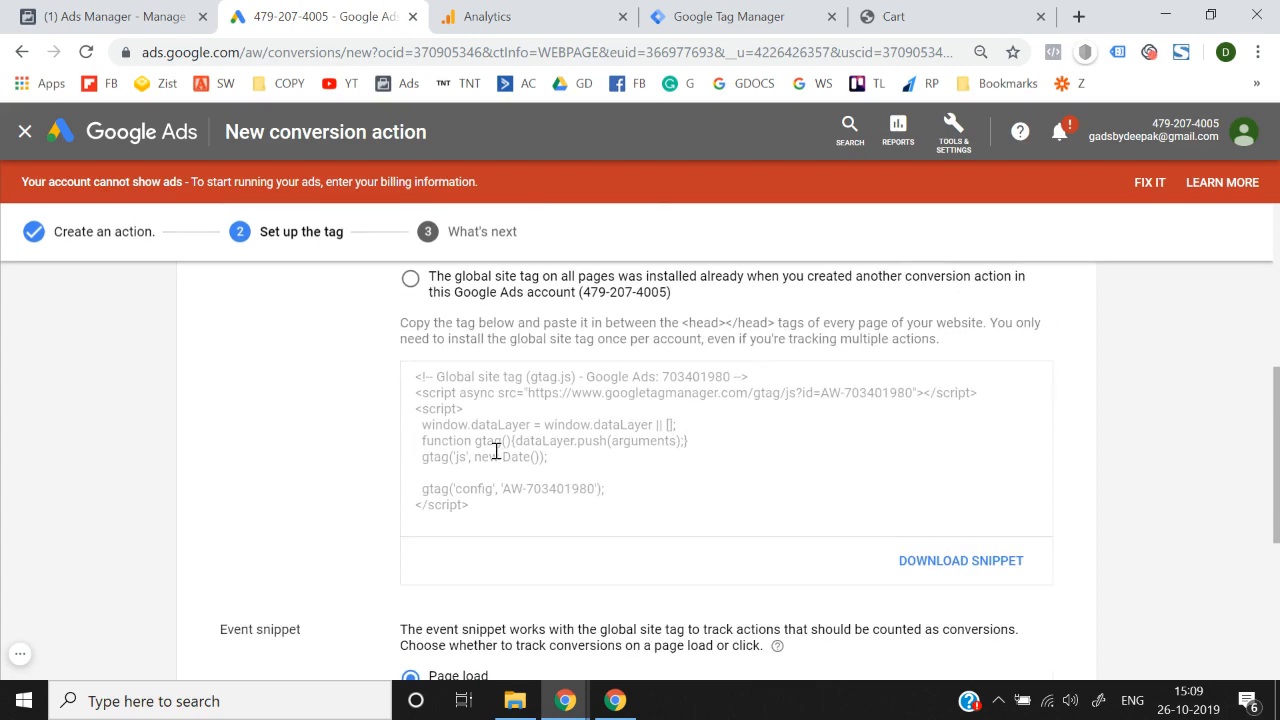
pyautogui.scroll(5, 494, 449)
pyautogui.scroll(-8, 275, 541)
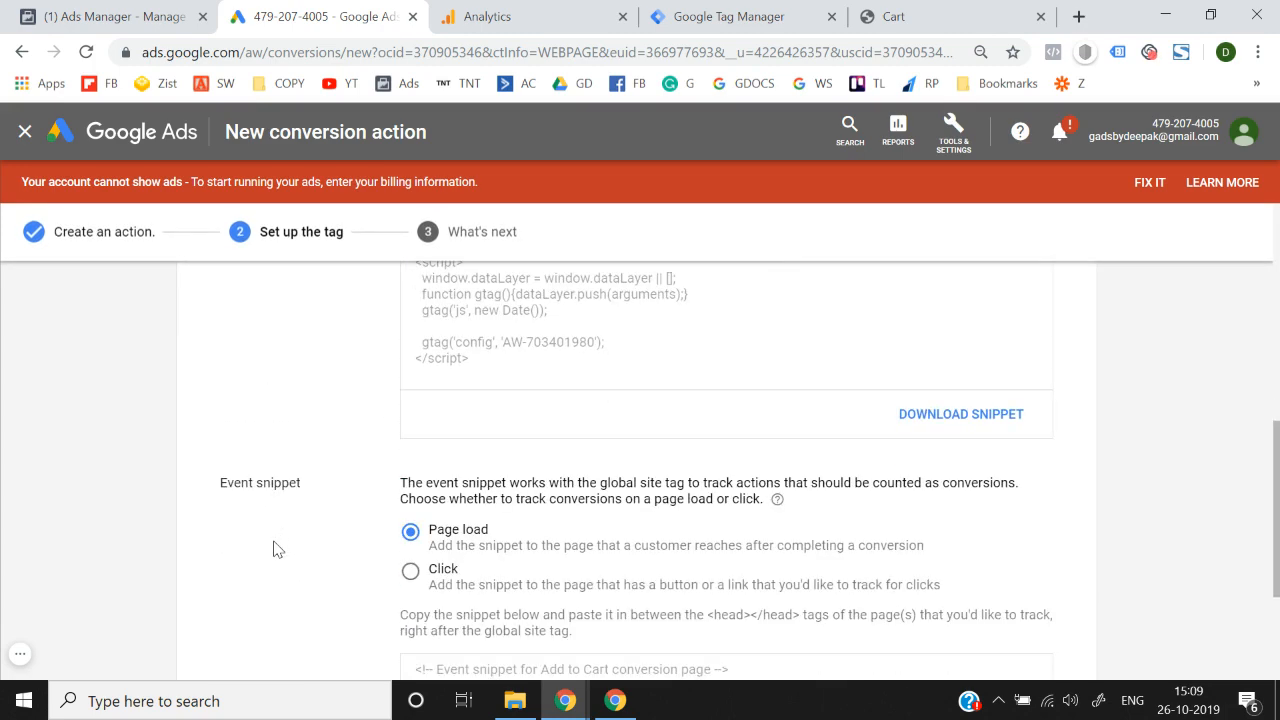
pyautogui.scroll(2, 277, 548)
pyautogui.scroll(-1, 277, 548)
pyautogui.scroll(3, 277, 548)
pyautogui.scroll(-1, 277, 548)
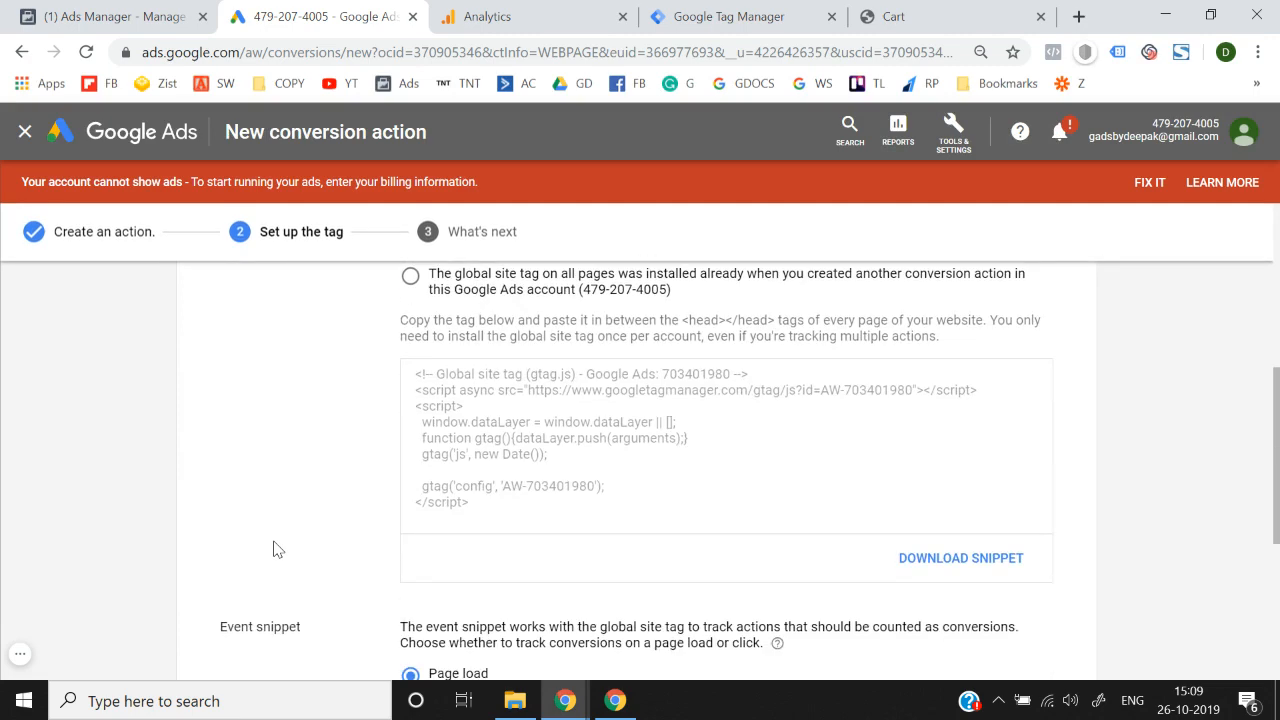
pyautogui.scroll(3, 545, 449)
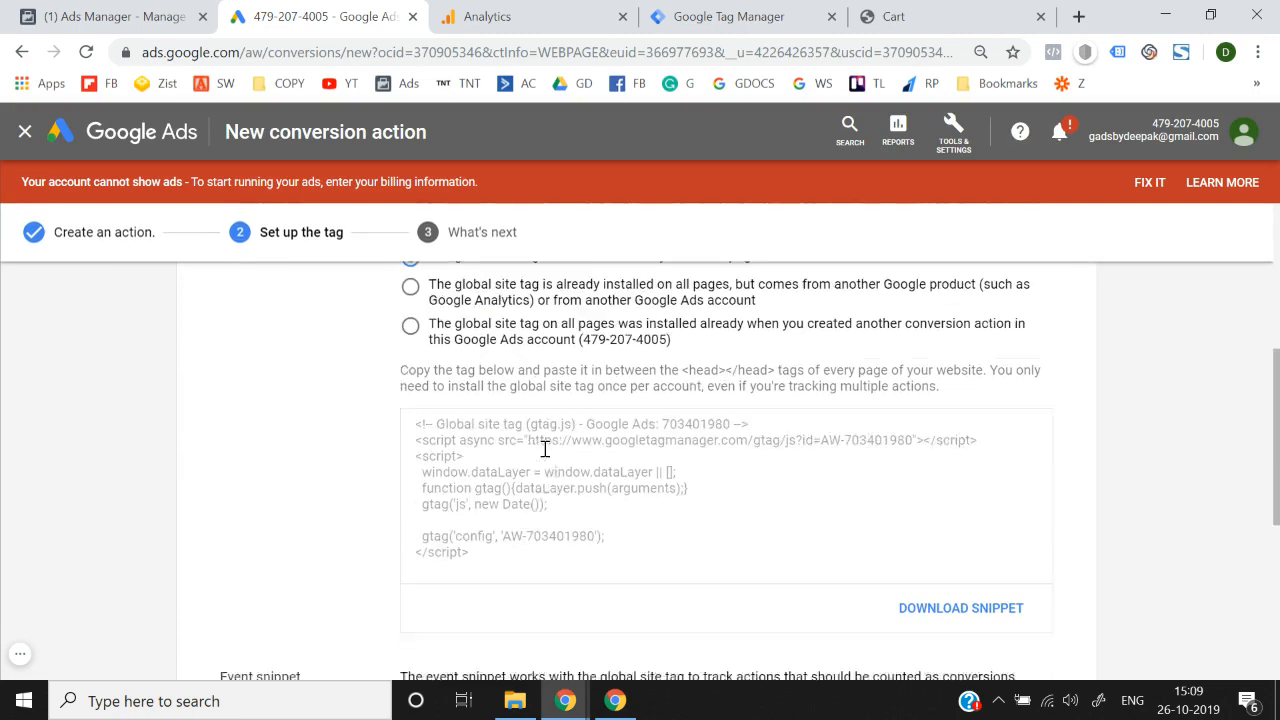
pyautogui.scroll(1, 388, 456)
pyautogui.scroll(-3, 272, 571)
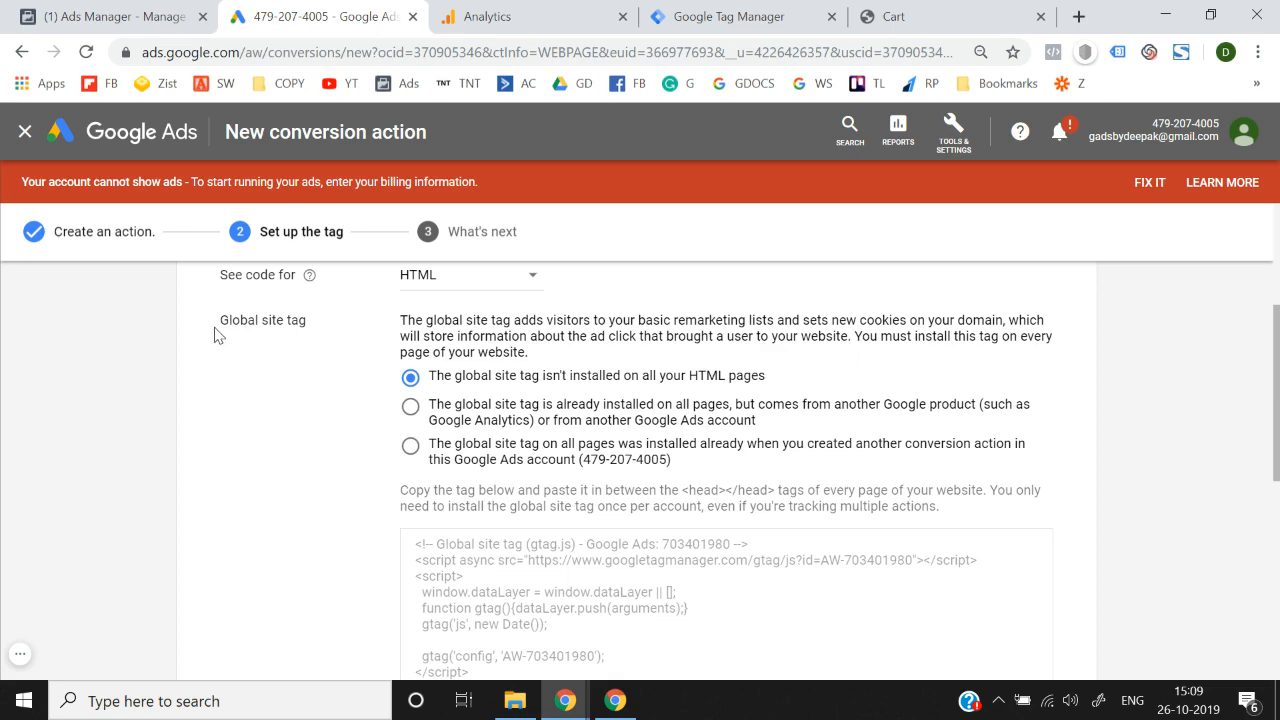
pyautogui.scroll(-4, 314, 309)
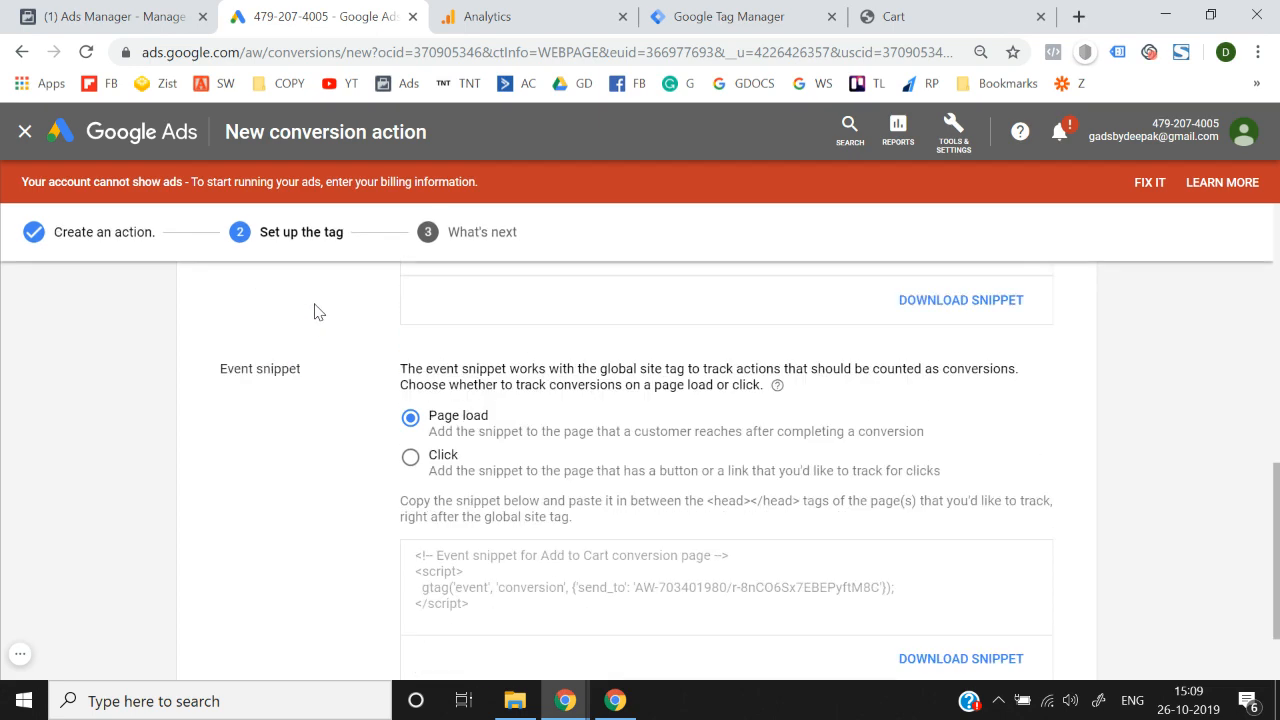
pyautogui.tripleClick(269, 365)
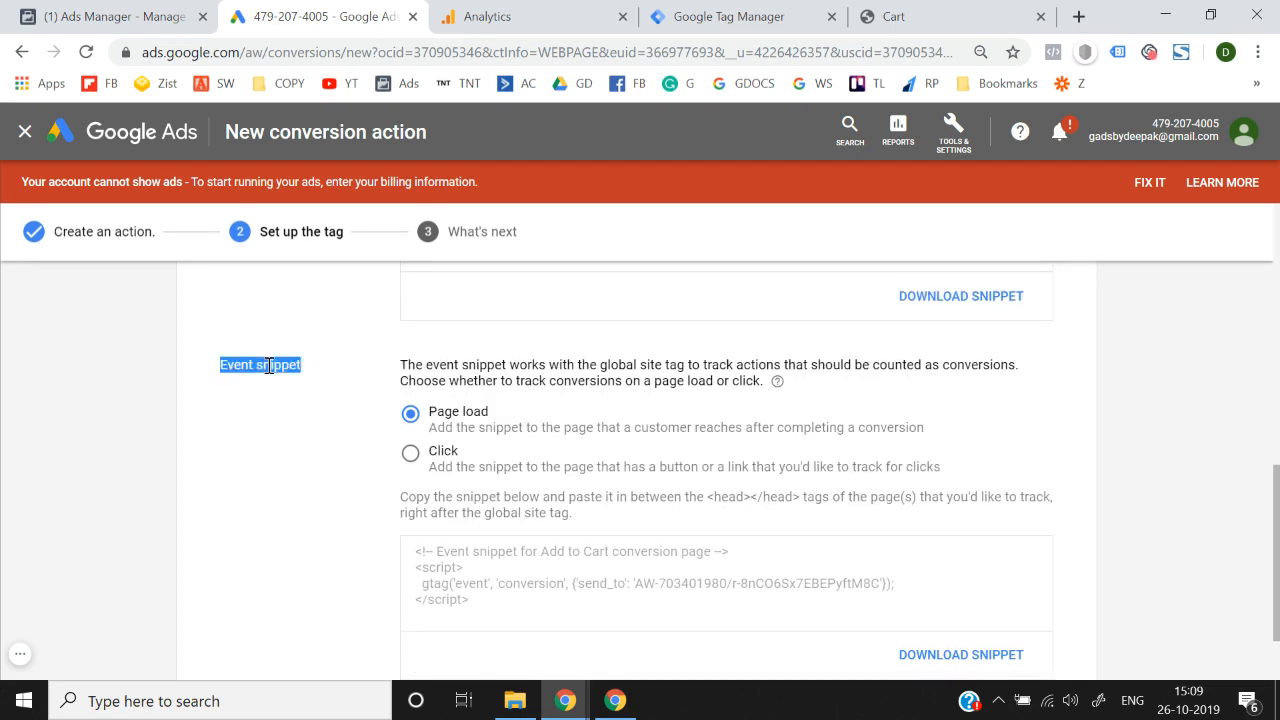
# - Highlight the whole global site tag code, from its opening comment to the closing script tag
pyautogui.scroll(5, 263, 366)
pyautogui.scroll(-1, 400, 445)
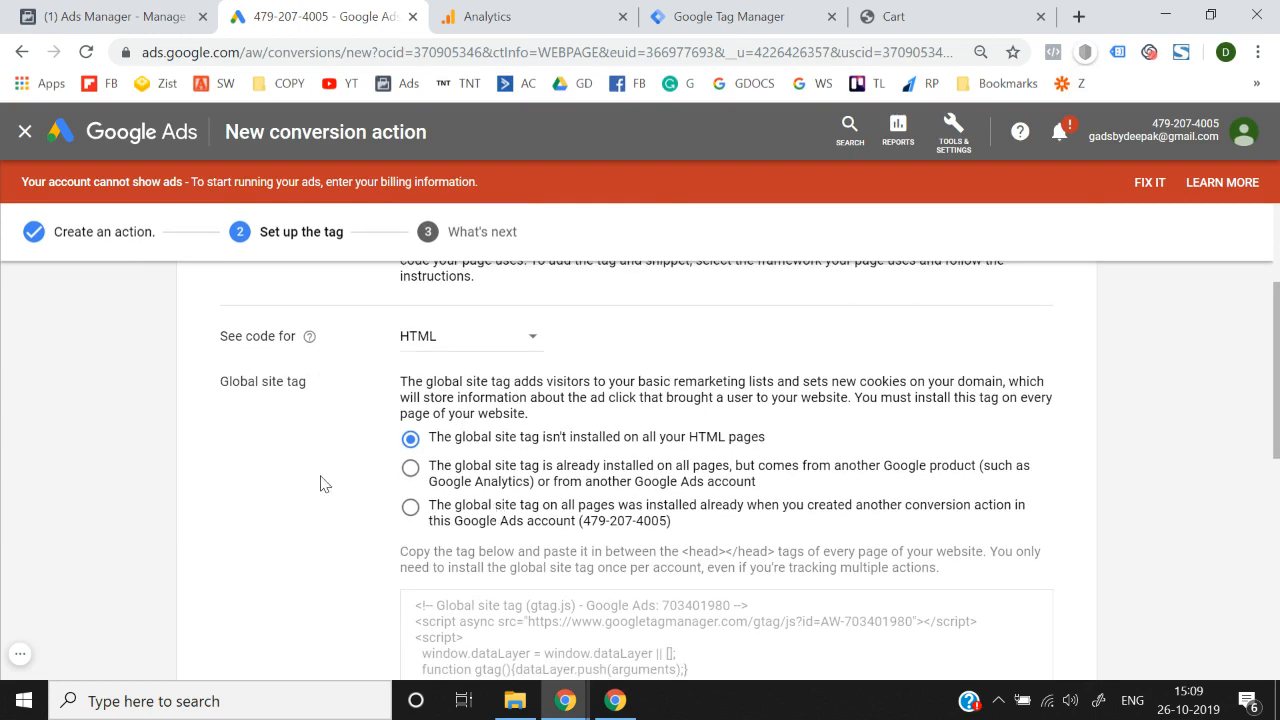
pyautogui.scroll(-2, 320, 484)
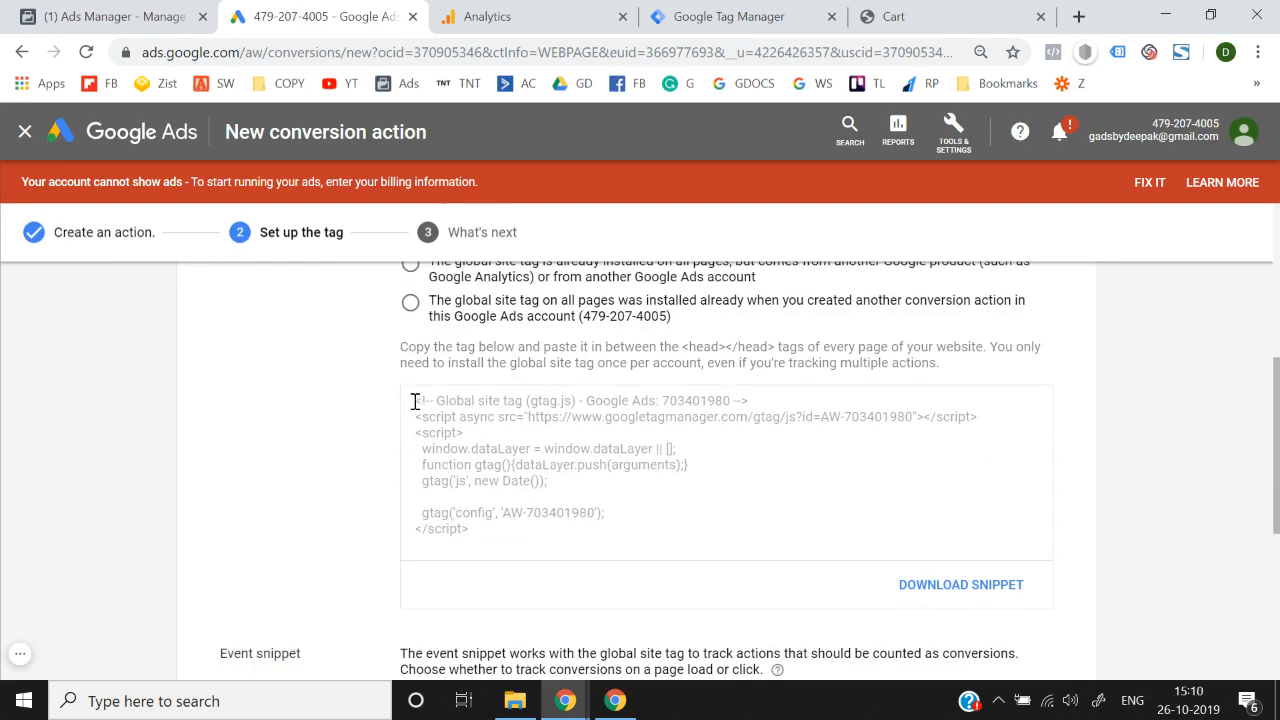
pyautogui.moveTo(415, 401); pyautogui.dragTo(503, 534)
pyautogui.click(503, 534)
# - Switch to the BitPaper whiteboard, go to page 5, handwrite "Standard → All pages" and "event pixel → Conversion", and loop a line around the second note
pyautogui.click(890, 16)
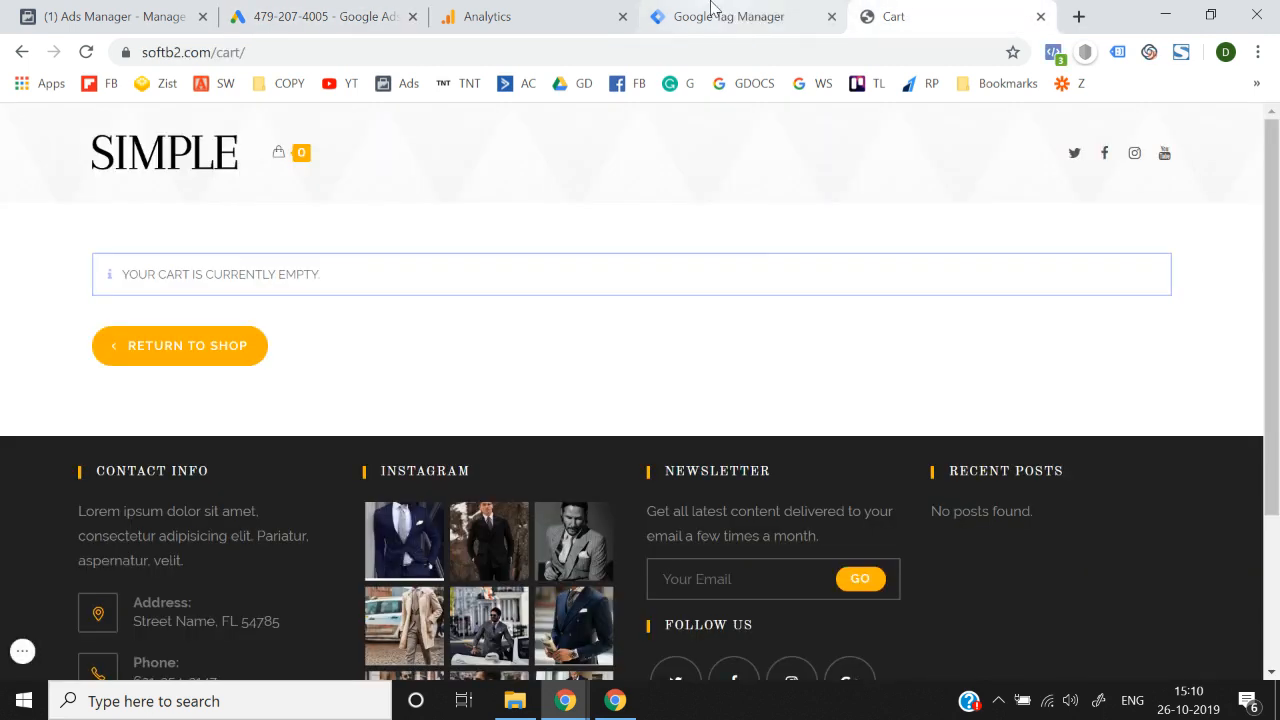
pyautogui.hotkey('alt', 'Tab')
pyautogui.click(1231, 386)
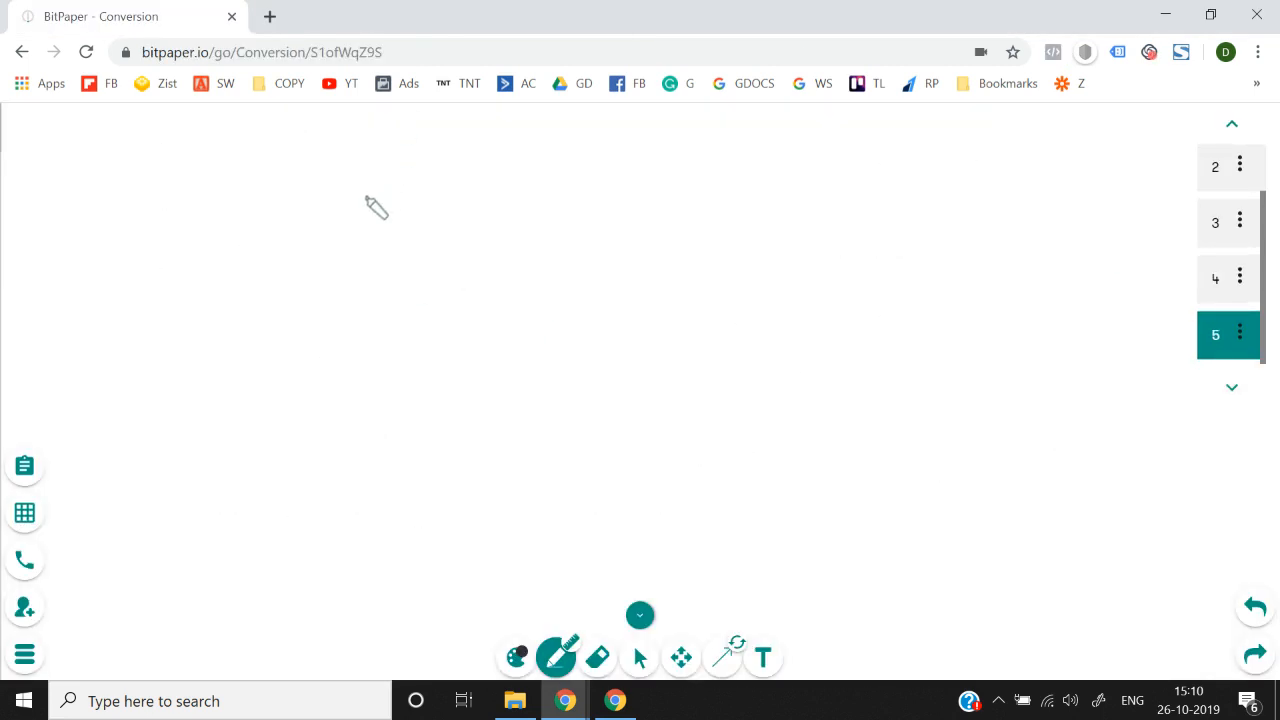
pyautogui.moveTo(353, 212); pyautogui.dragTo(326, 248)
pyautogui.moveTo(372, 205)
pyautogui.mouseDown()
pyautogui.moveTo(370, 245)
pyautogui.moveTo(514, 203)
pyautogui.moveTo(555, 212)
pyautogui.moveTo(583, 182)
pyautogui.mouseUp()
pyautogui.moveTo(330, 303)
pyautogui.mouseDown()
pyautogui.moveTo(353, 314)
pyautogui.moveTo(620, 272)
pyautogui.moveTo(652, 255)
pyautogui.mouseUp()
pyautogui.moveTo(640, 204)
pyautogui.mouseDown()
pyautogui.moveTo(712, 196)
pyautogui.moveTo(712, 210)
pyautogui.mouseUp()
pyautogui.moveTo(778, 200); pyautogui.dragTo(812, 188)
pyautogui.moveTo(840, 165)
pyautogui.mouseDown()
pyautogui.moveTo(842, 188)
pyautogui.moveTo(857, 188)
pyautogui.mouseUp()
pyautogui.moveTo(884, 200)
pyautogui.mouseDown()
pyautogui.moveTo(902, 170)
pyautogui.moveTo(1020, 178)
pyautogui.mouseUp()
pyautogui.moveTo(682, 256); pyautogui.dragTo(720, 254)
pyautogui.moveTo(716, 246)
pyautogui.mouseDown()
pyautogui.moveTo(738, 262)
pyautogui.moveTo(829, 249)
pyautogui.moveTo(871, 263)
pyautogui.moveTo(1006, 234)
pyautogui.moveTo(1066, 231)
pyautogui.moveTo(1074, 244)
pyautogui.mouseUp()
pyautogui.moveTo(1046, 268)
pyautogui.mouseDown()
pyautogui.moveTo(677, 329)
pyautogui.moveTo(378, 305)
pyautogui.moveTo(838, 248)
pyautogui.moveTo(1046, 243)
pyautogui.mouseUp()
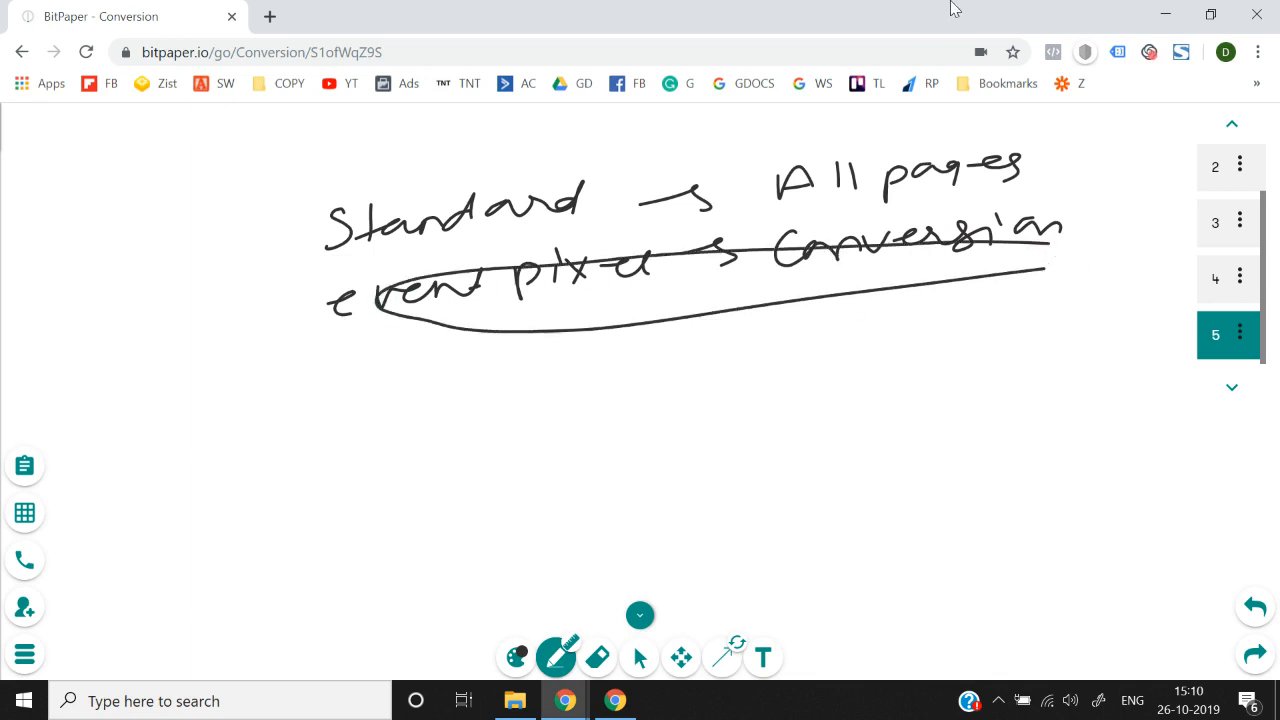
# - Switch back to the Google Ads tag setup and re-examine the global site tag options and code alongside the event snippet
pyautogui.hotkey('alt', 'Tab')
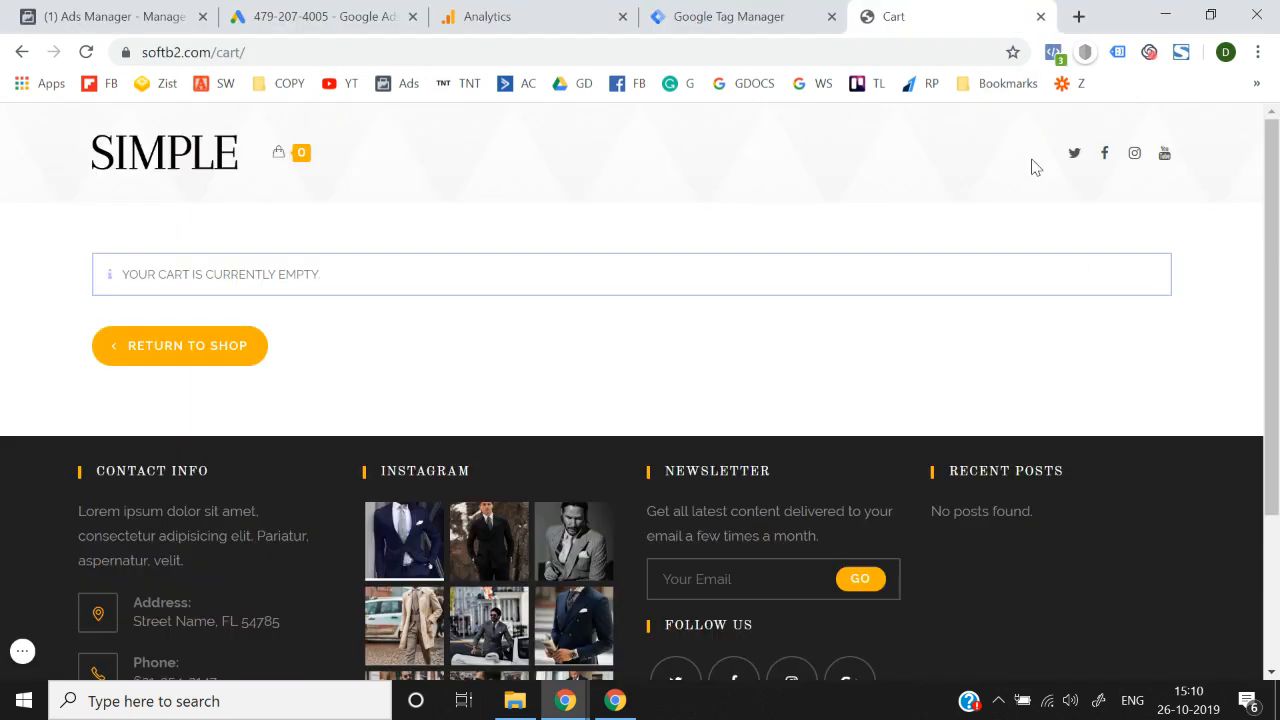
pyautogui.click(265, 16)
pyautogui.scroll(4, 487, 430)
pyautogui.scroll(-2, 323, 556)
pyautogui.scroll(-2, 403, 423)
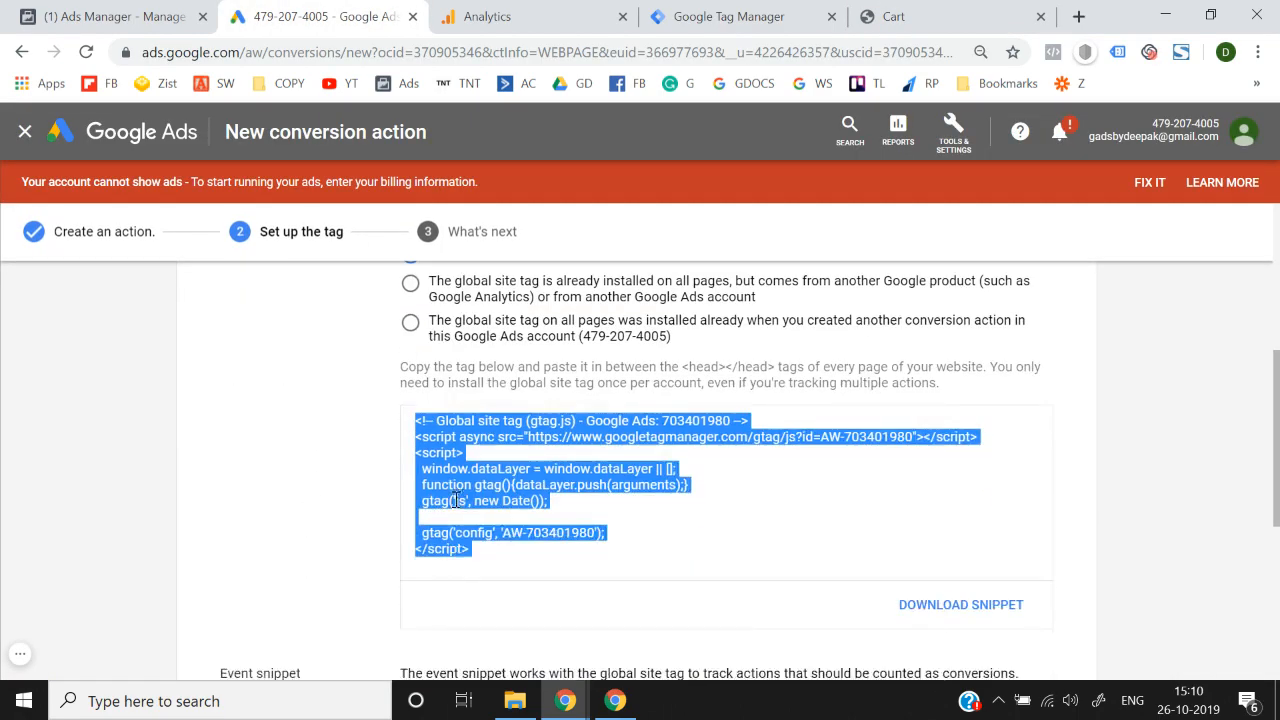
pyautogui.scroll(-3, 298, 499)
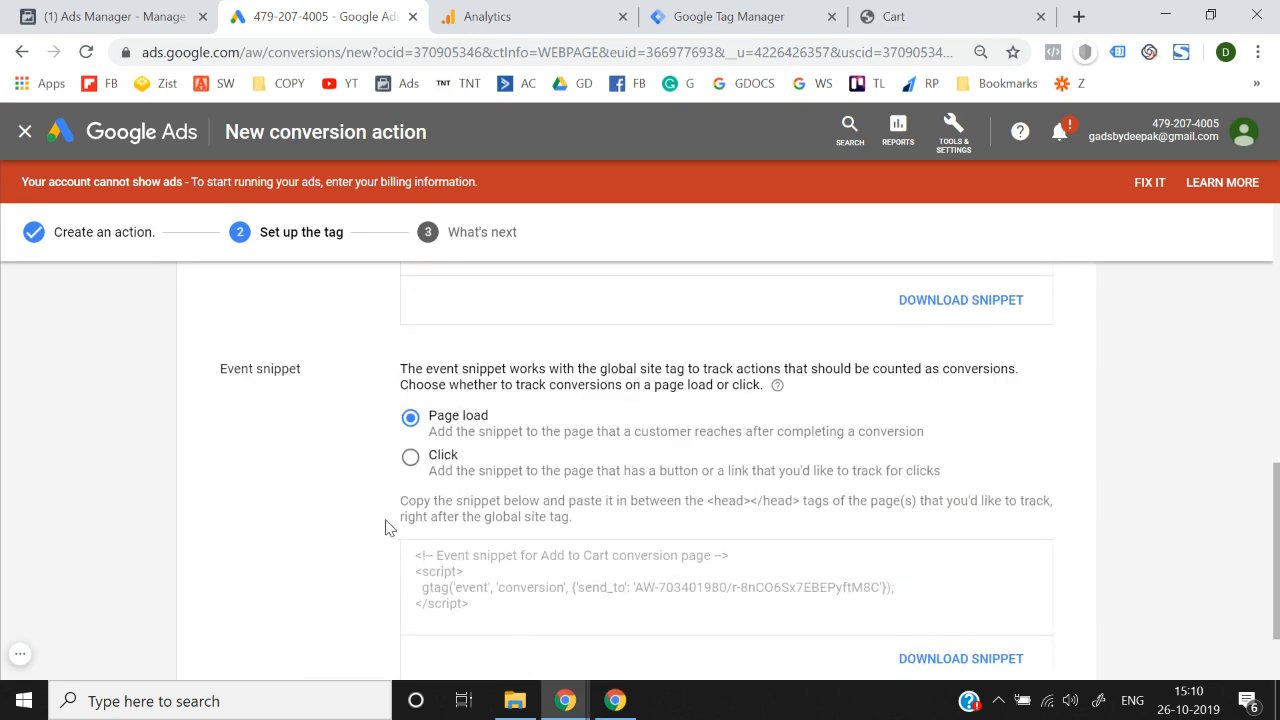
pyautogui.scroll(4, 389, 528)
pyautogui.scroll(-1, 389, 528)
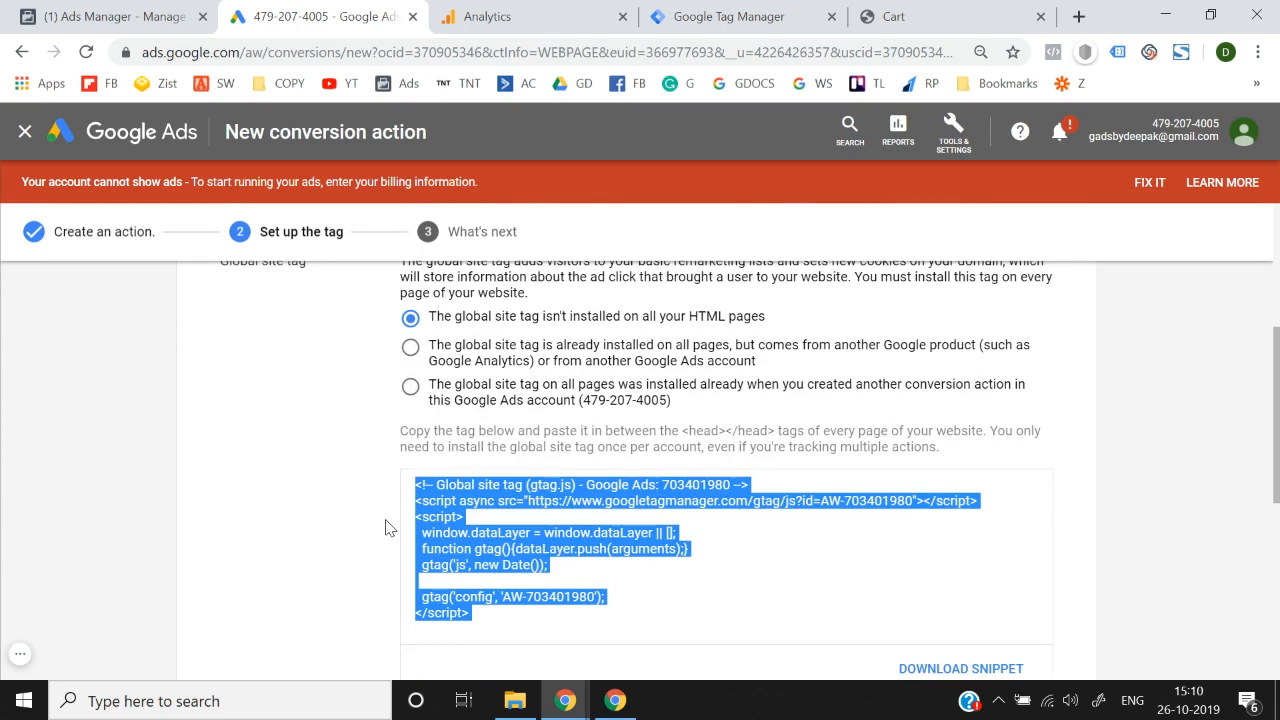
pyautogui.scroll(-4, 389, 528)
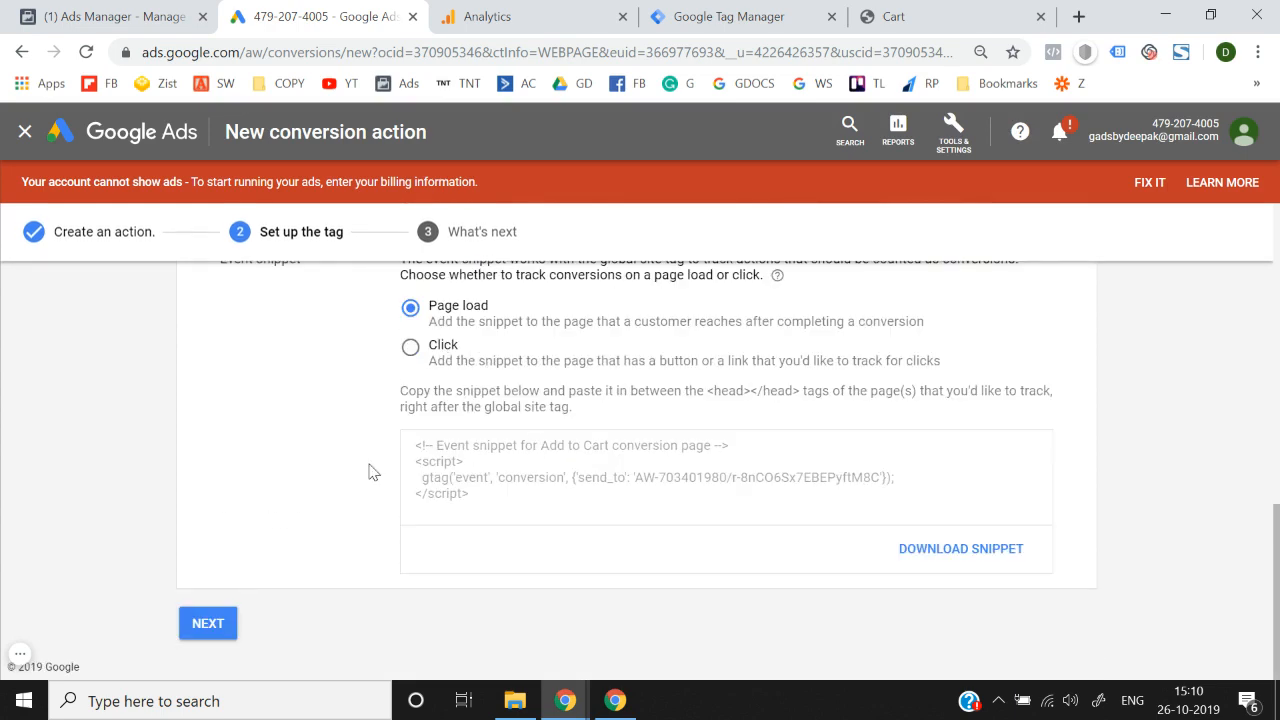
pyautogui.scroll(4, 369, 472)
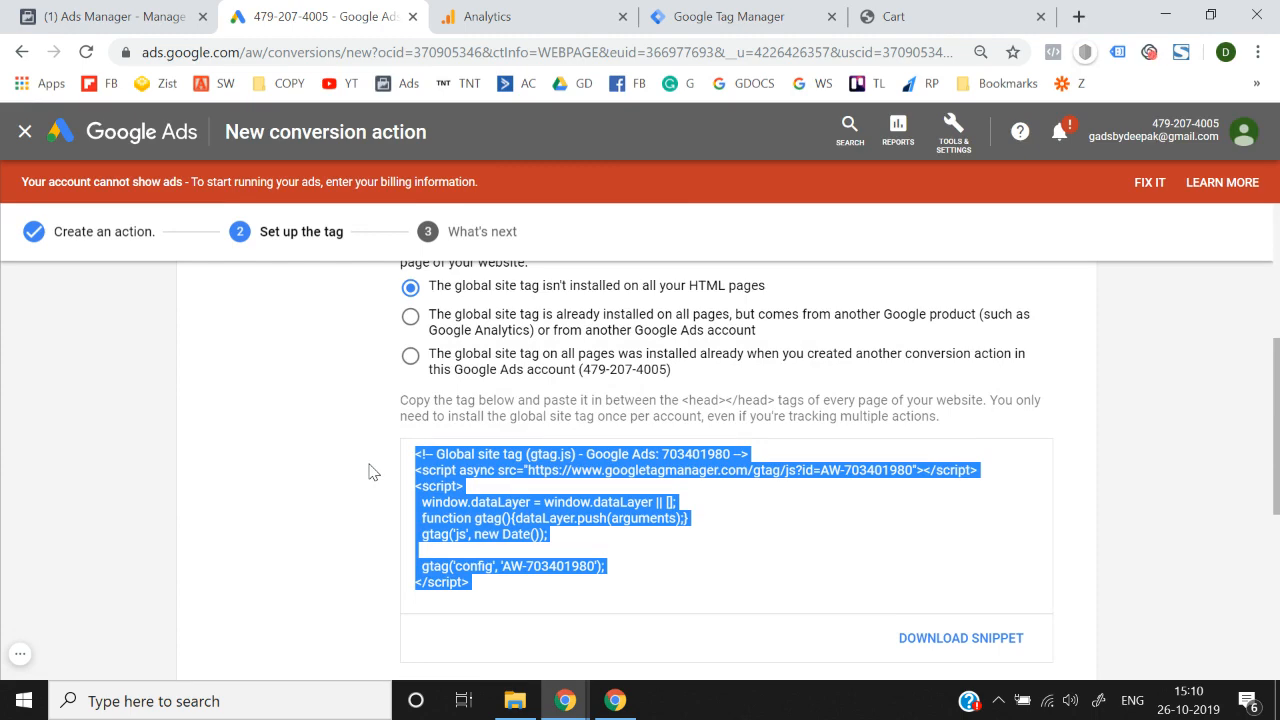
pyautogui.scroll(2, 369, 472)
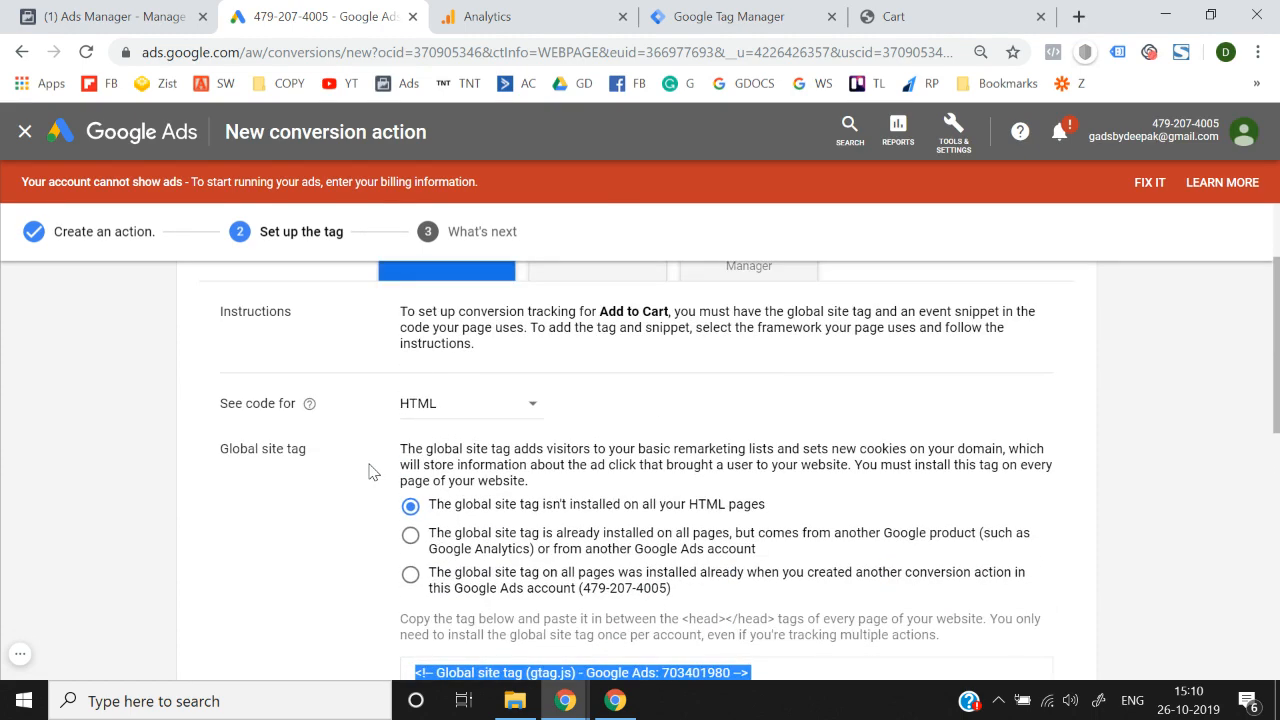
pyautogui.scroll(-5, 369, 472)
pyautogui.scroll(2, 369, 472)
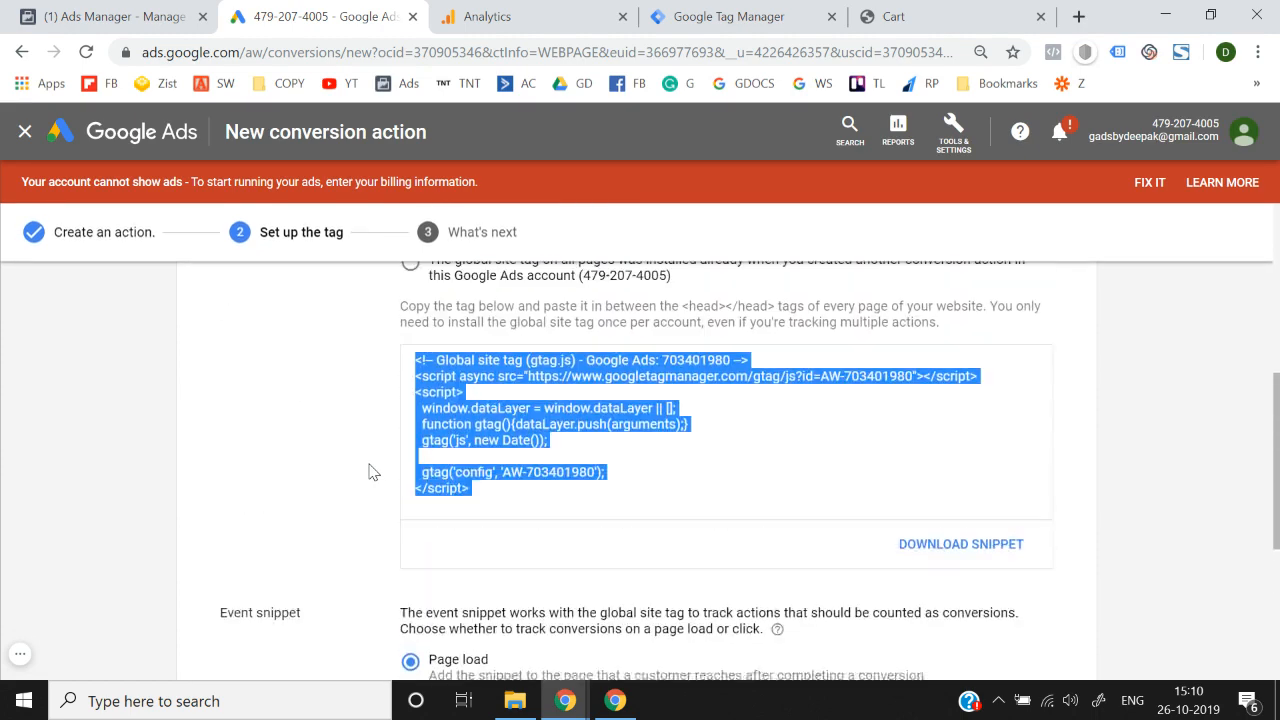
# - Copy the complete global site tag code, including its opening comment and closing script tag
pyautogui.click(480, 491)
pyautogui.moveTo(480, 491); pyautogui.dragTo(409, 358)
pyautogui.hotkey('ctrl', 'c')
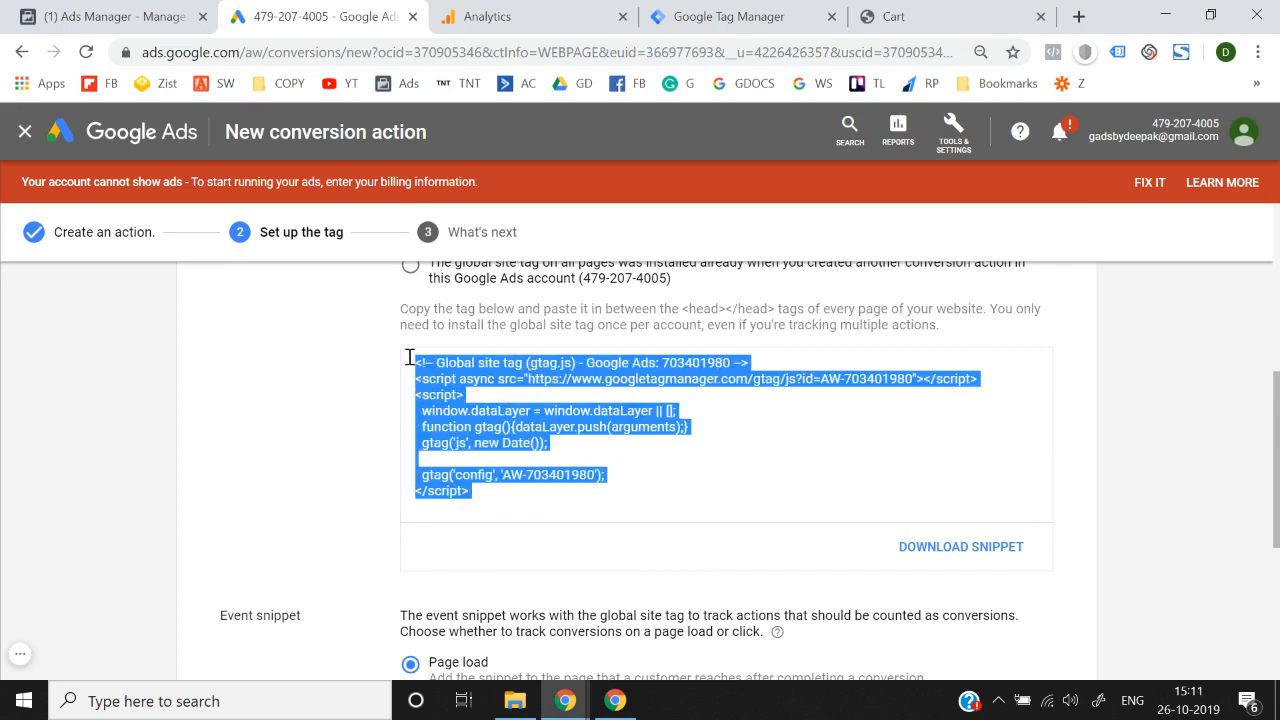
# - Switch to Google Tag Manager, open the softb2.com container and start a new tag
pyautogui.click(765, 8)
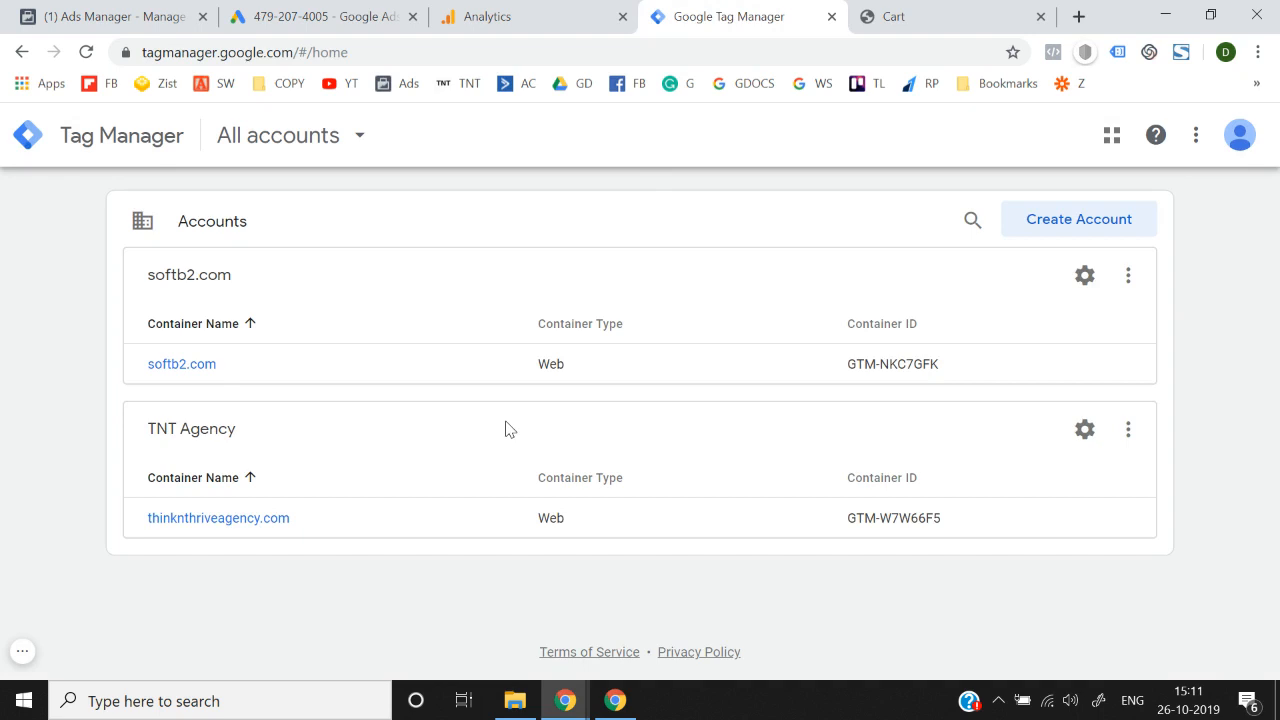
pyautogui.click(193, 374)
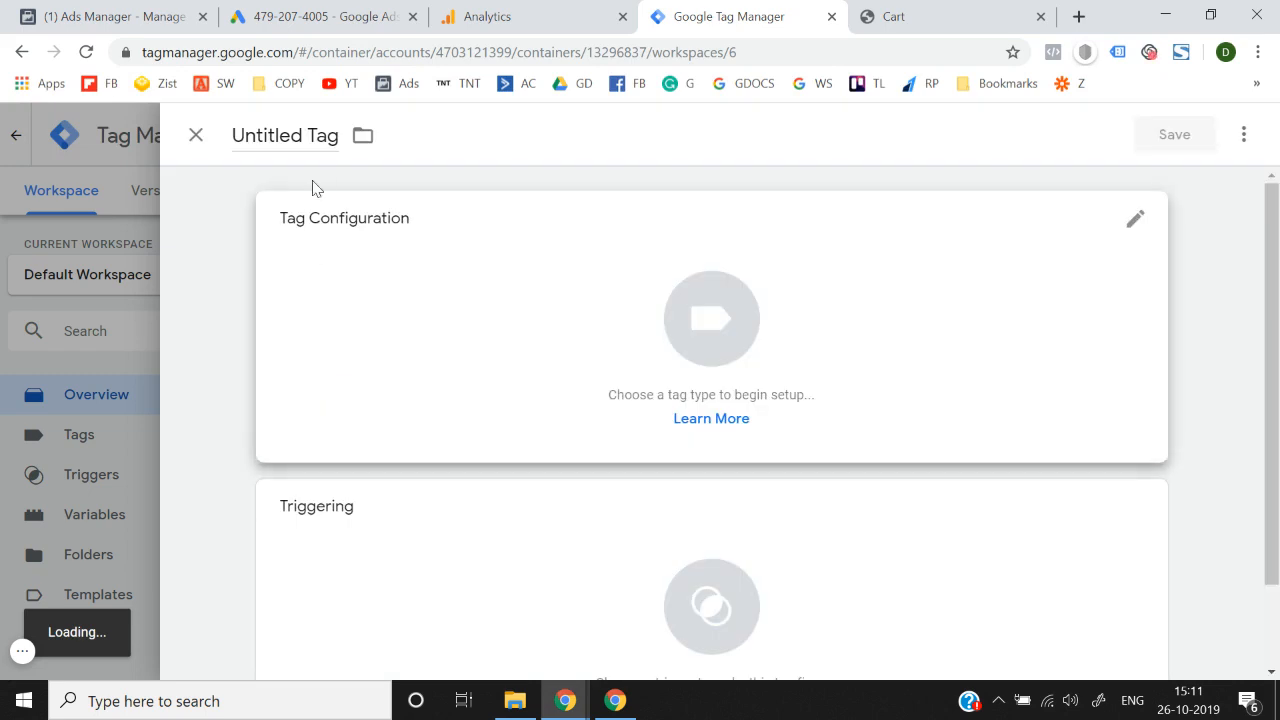
# - Name the new tag "Google Ads - All Pages"
pyautogui.click(310, 147)
pyautogui.hotkey('ctrl', 'a')
pyautogui.write('G')
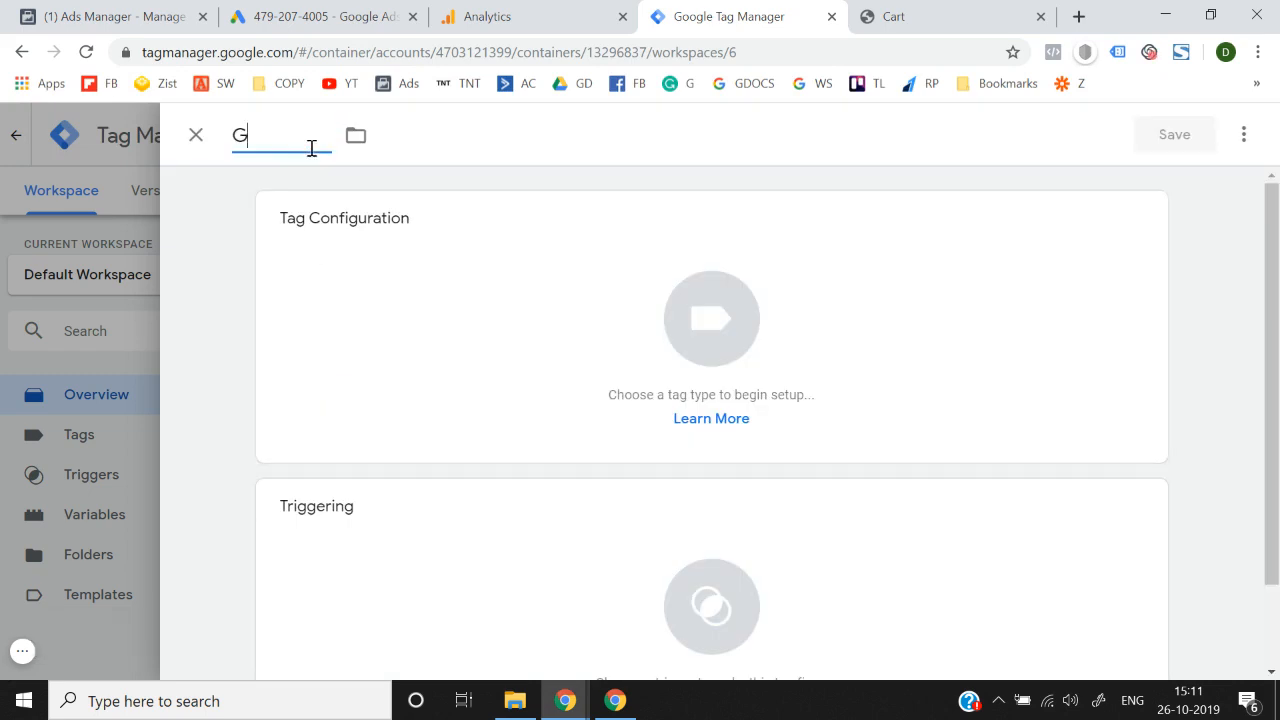
pyautogui.write('oogle Ads - All Pages')
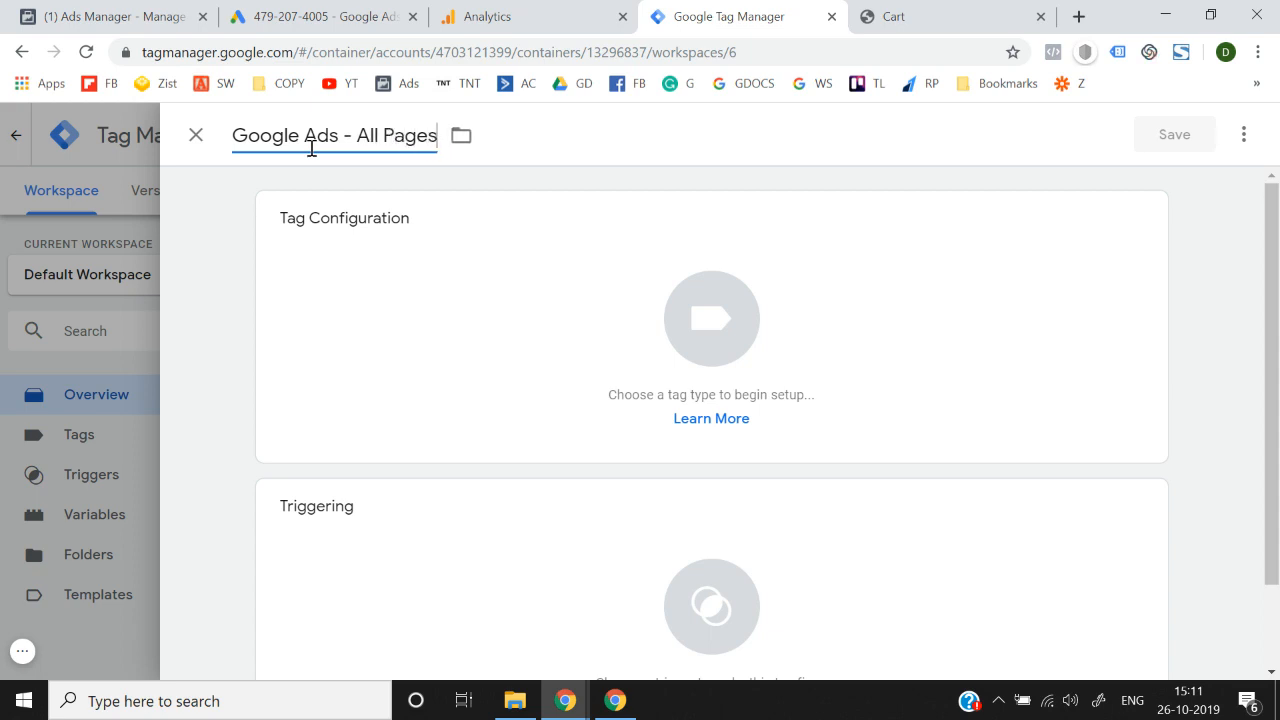
# - Make the tag a Custom HTML tag and paste the copied global site tag code into it
pyautogui.click(715, 358)
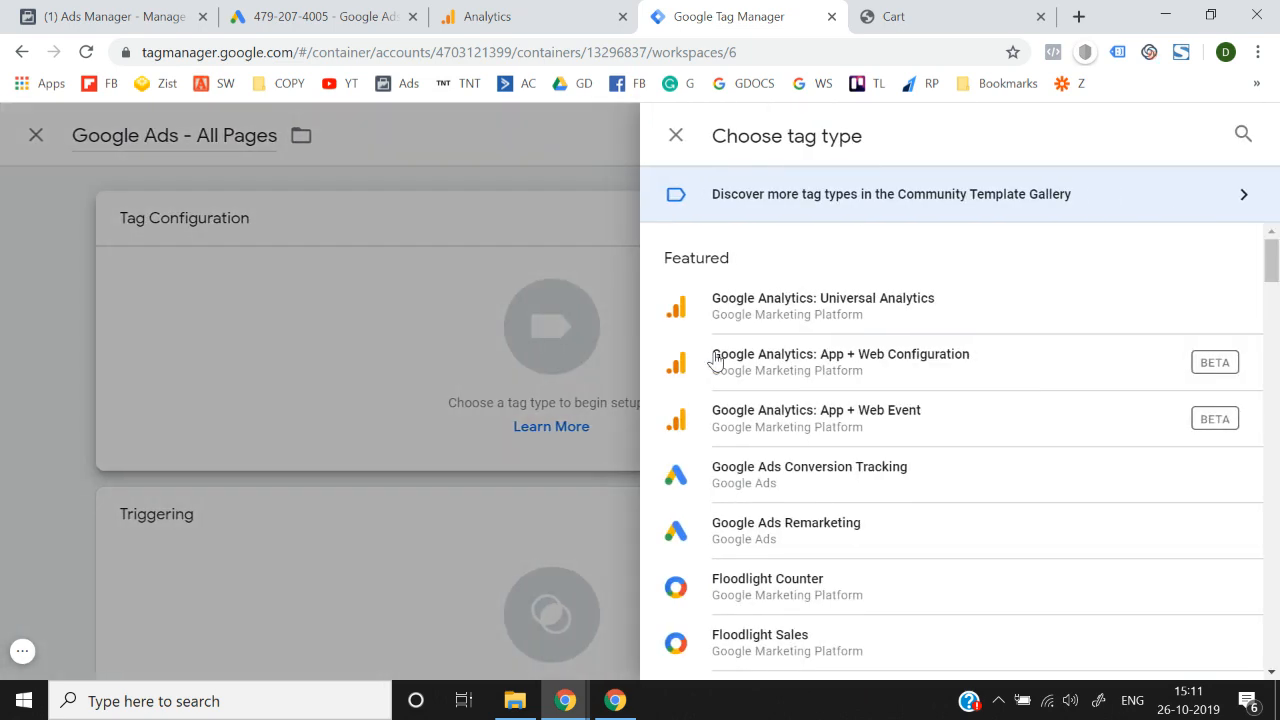
pyautogui.click(1243, 134)
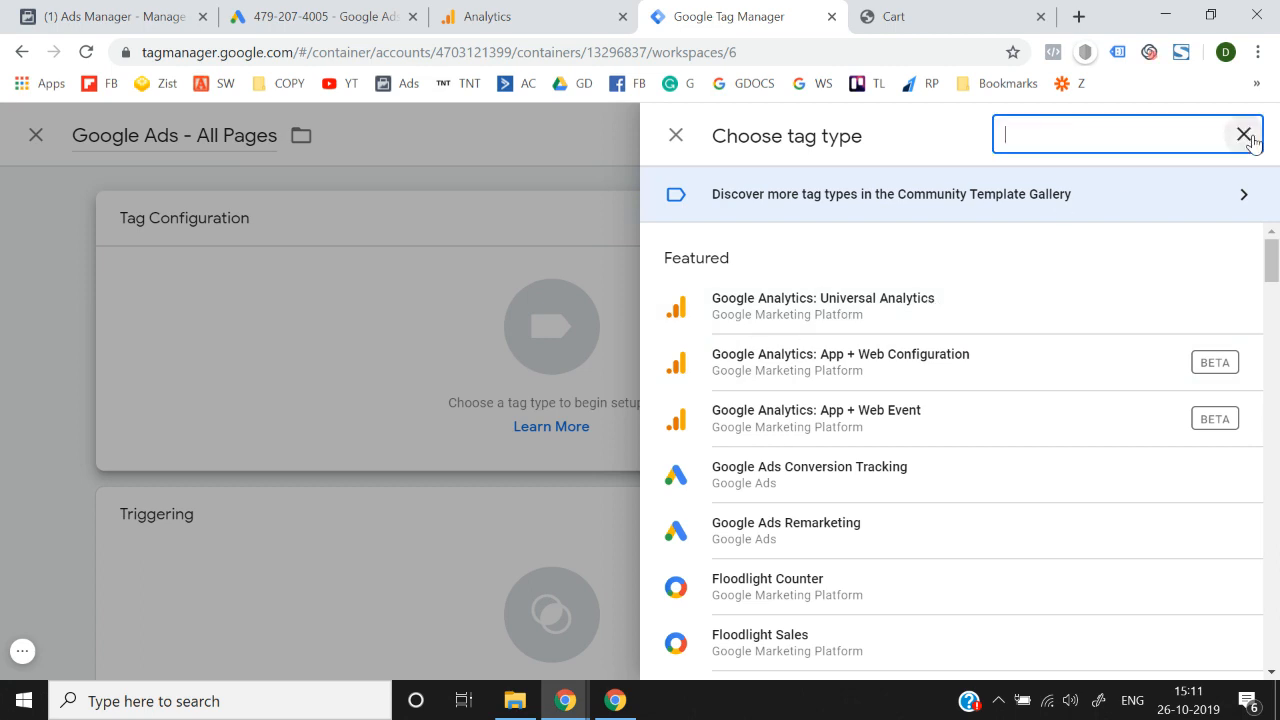
pyautogui.write('cus')
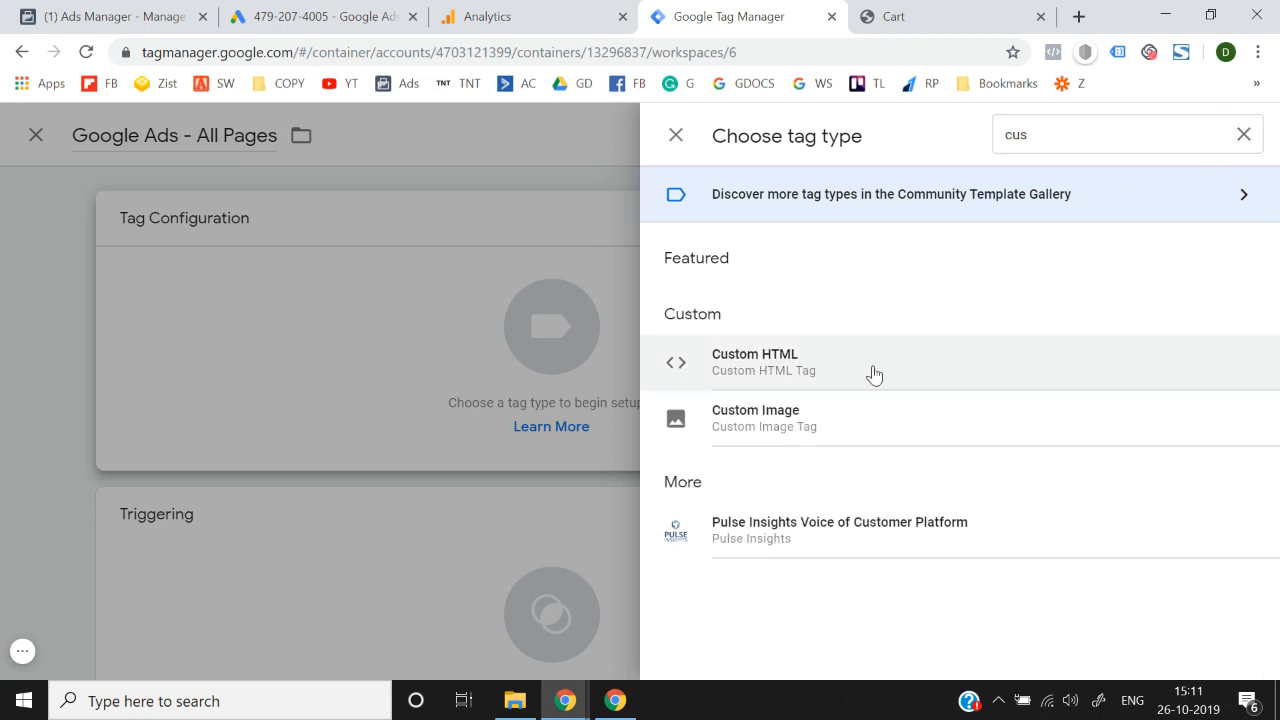
pyautogui.click(874, 372)
pyautogui.hotkey('ctrl', 'v')
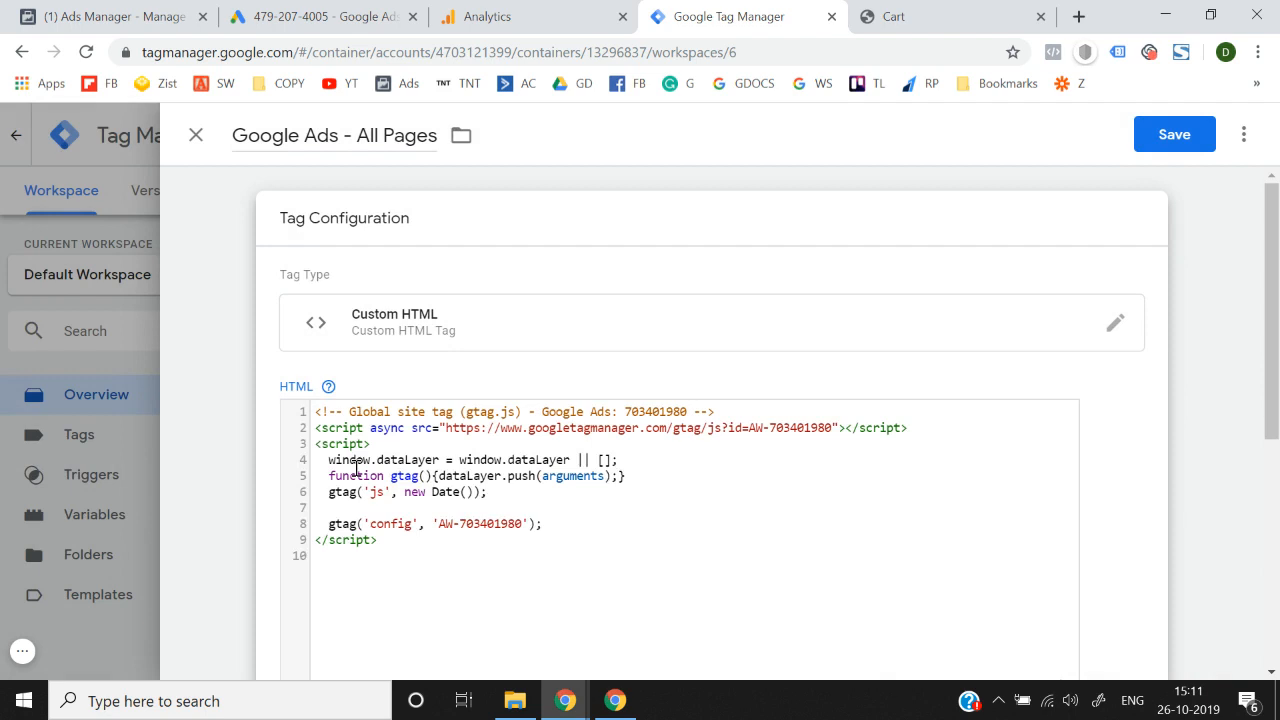
# - Assign the All Pages trigger to the "Google Ads - All Pages" tag and save the tag
pyautogui.scroll(-3, 355, 467)
pyautogui.scroll(-1, 677, 594)
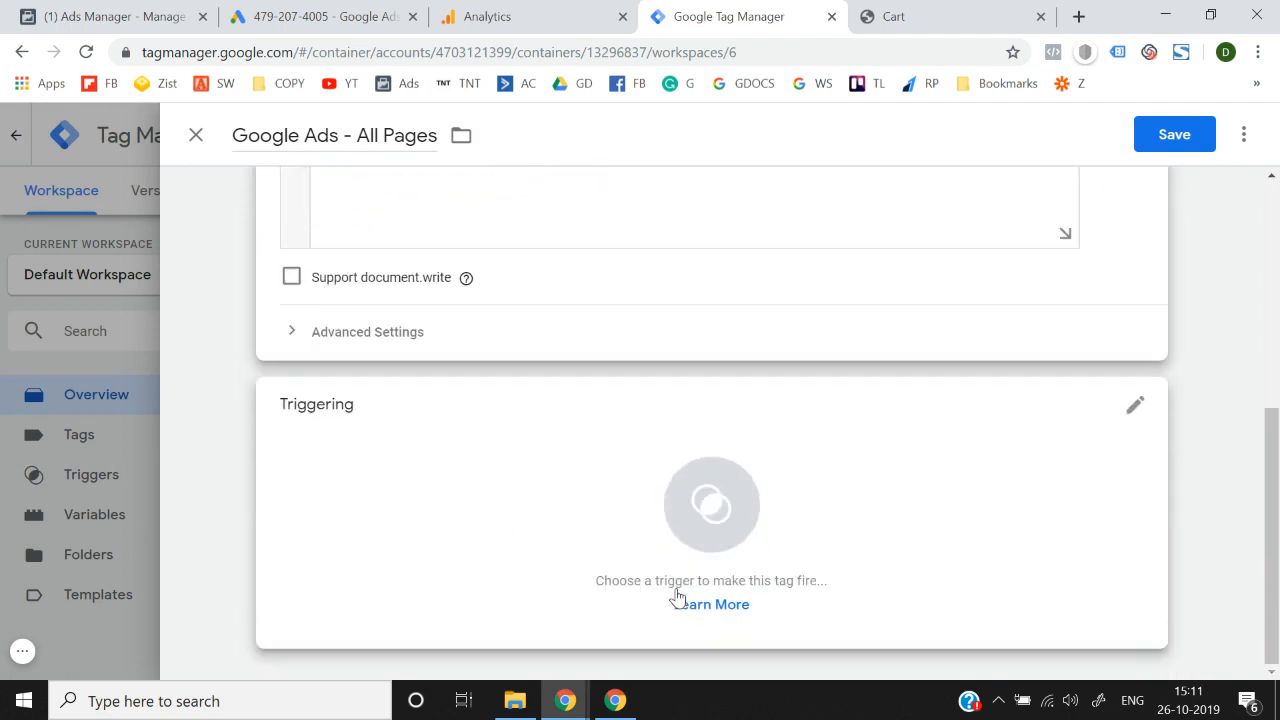
pyautogui.click(708, 505)
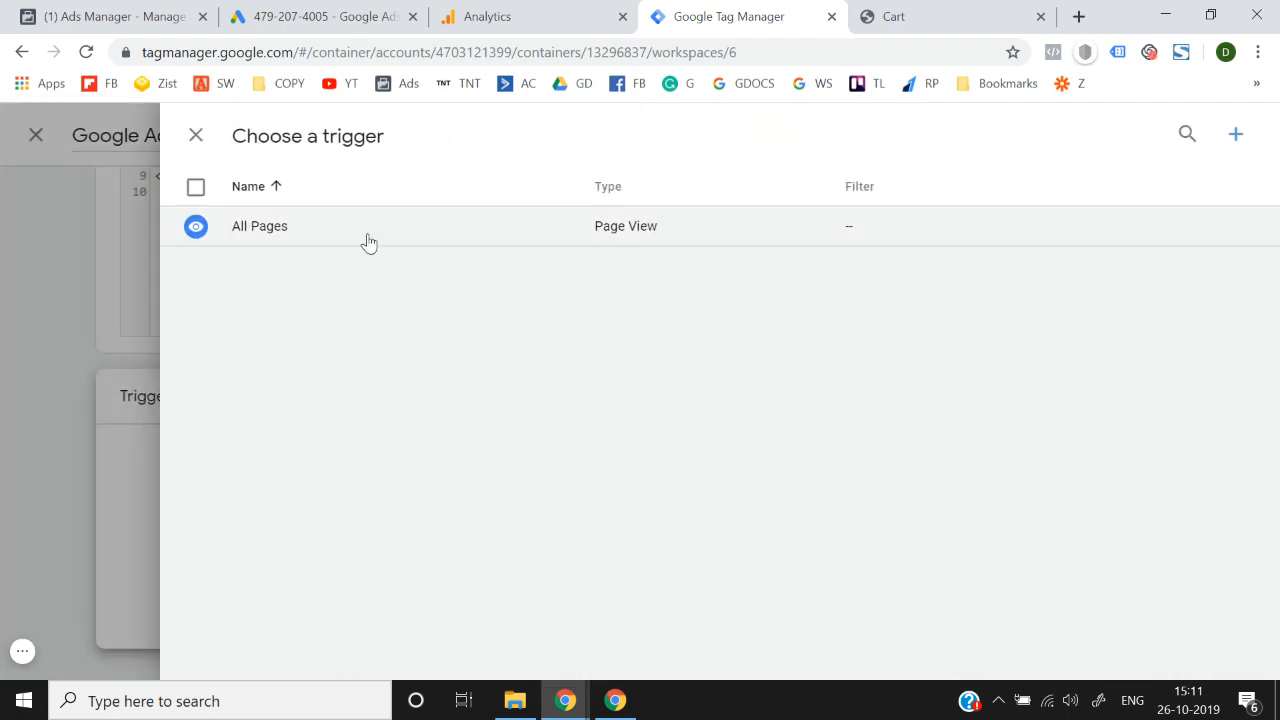
pyautogui.click(368, 242)
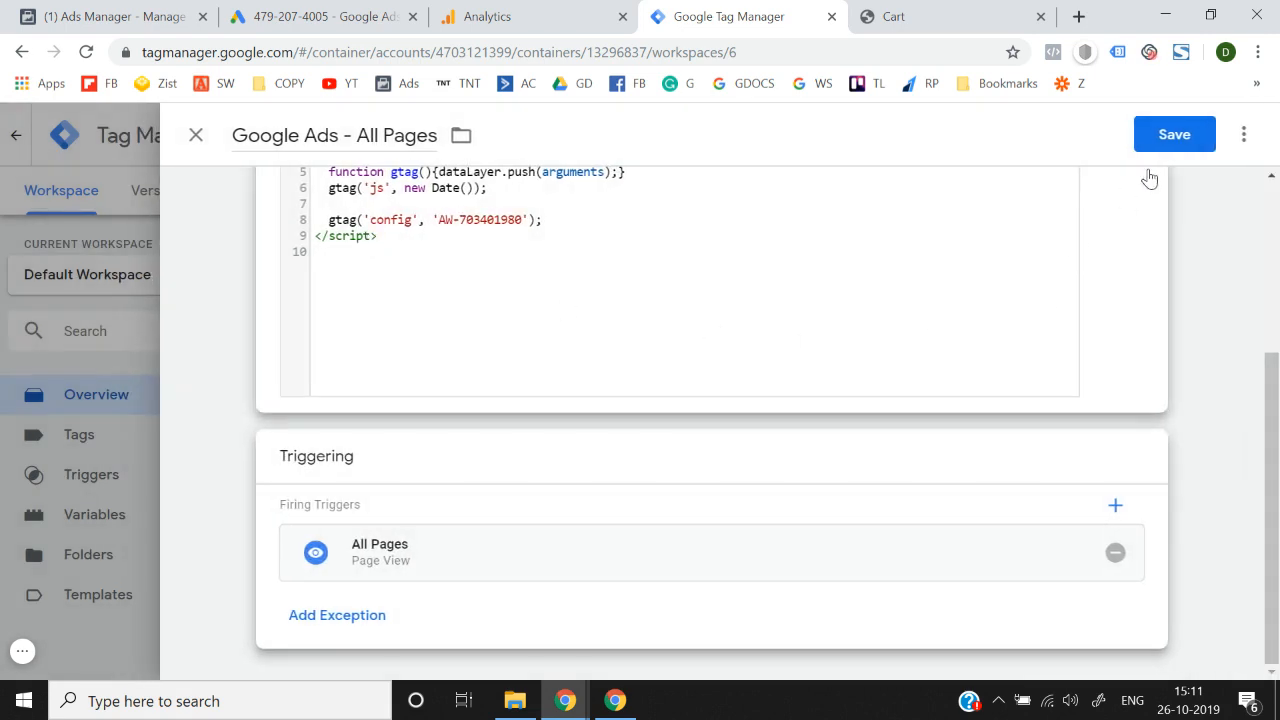
pyautogui.click(1174, 152)
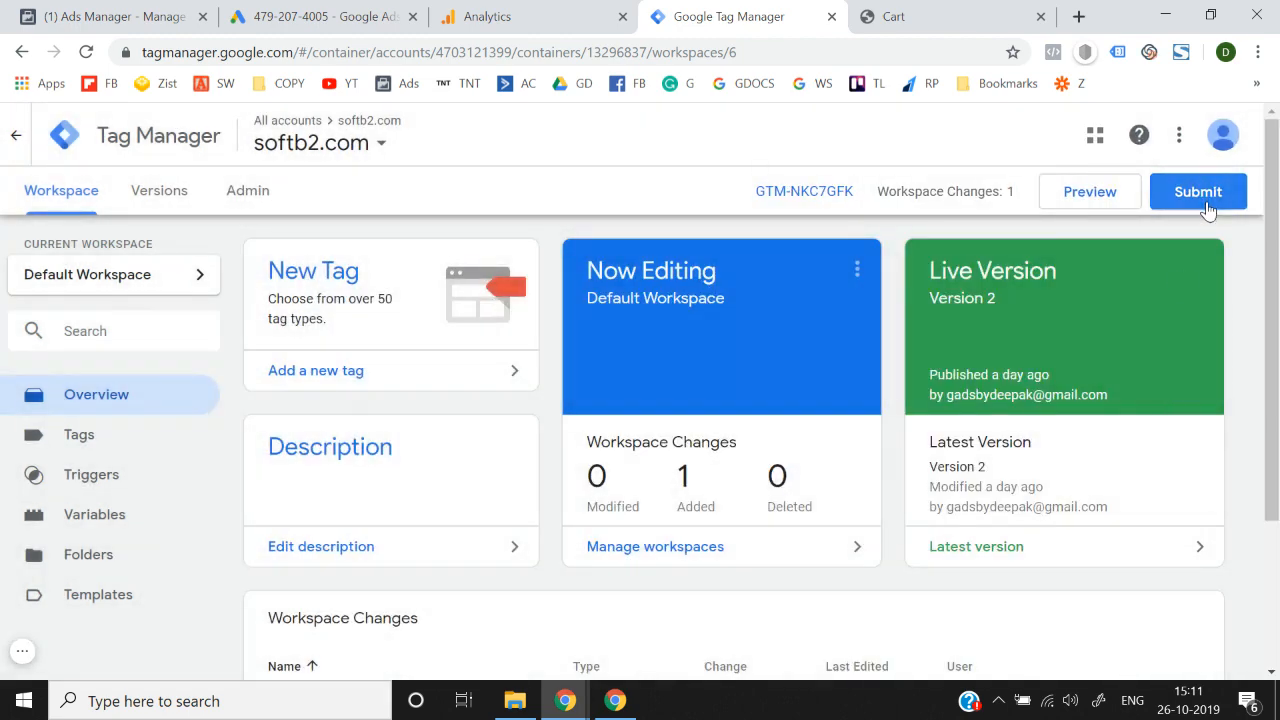
# - Submit and publish the container changes without a version name or description, and return to the workspace overview
pyautogui.click(1200, 193)
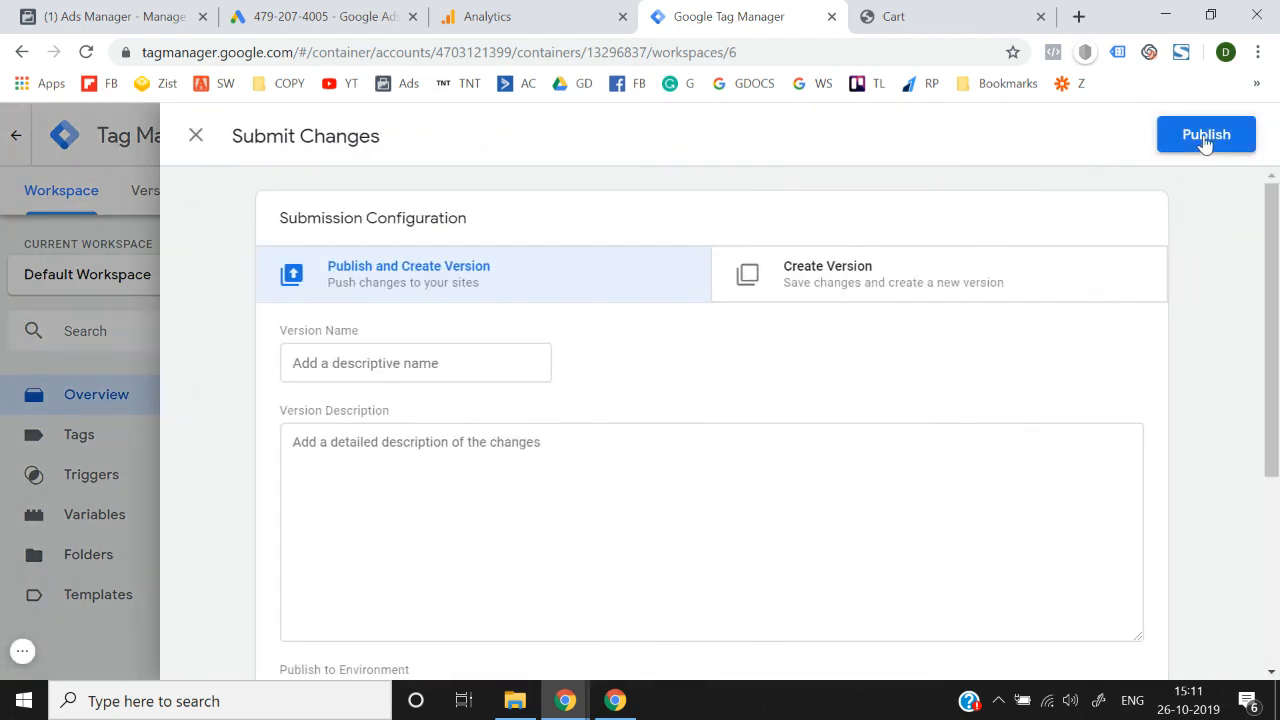
pyautogui.click(1205, 142)
pyautogui.click(919, 627)
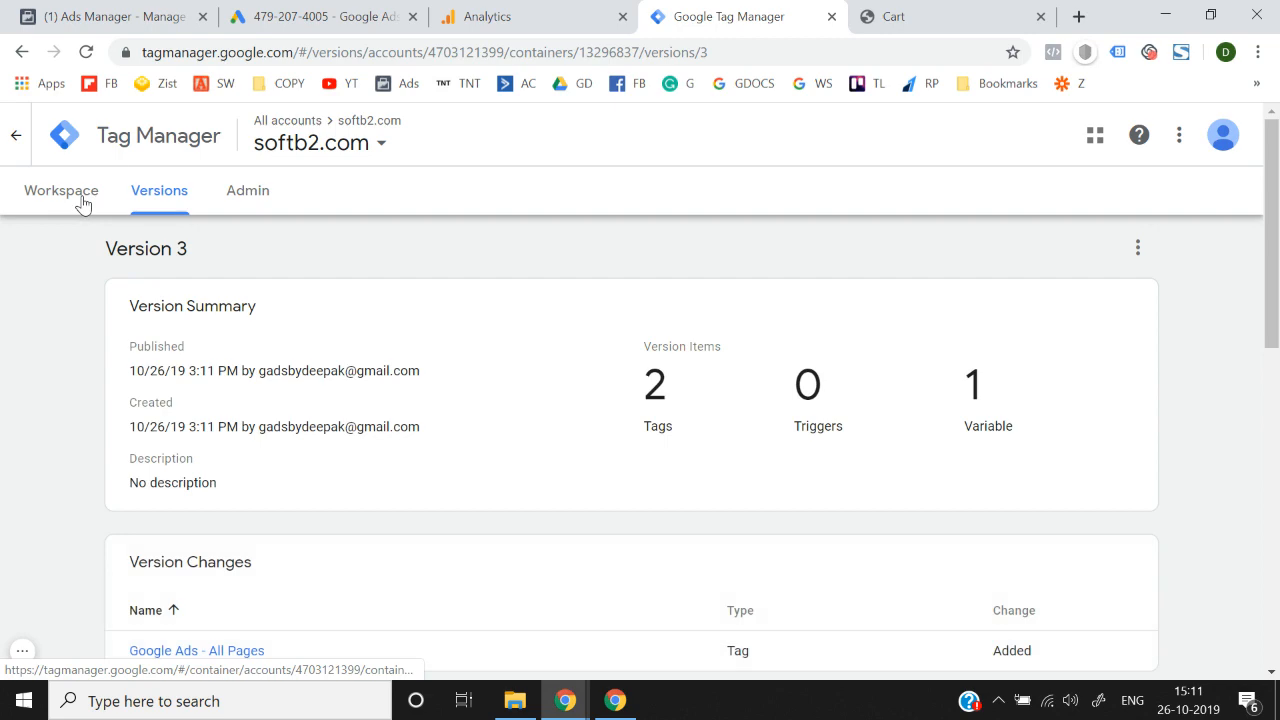
pyautogui.click(78, 198)
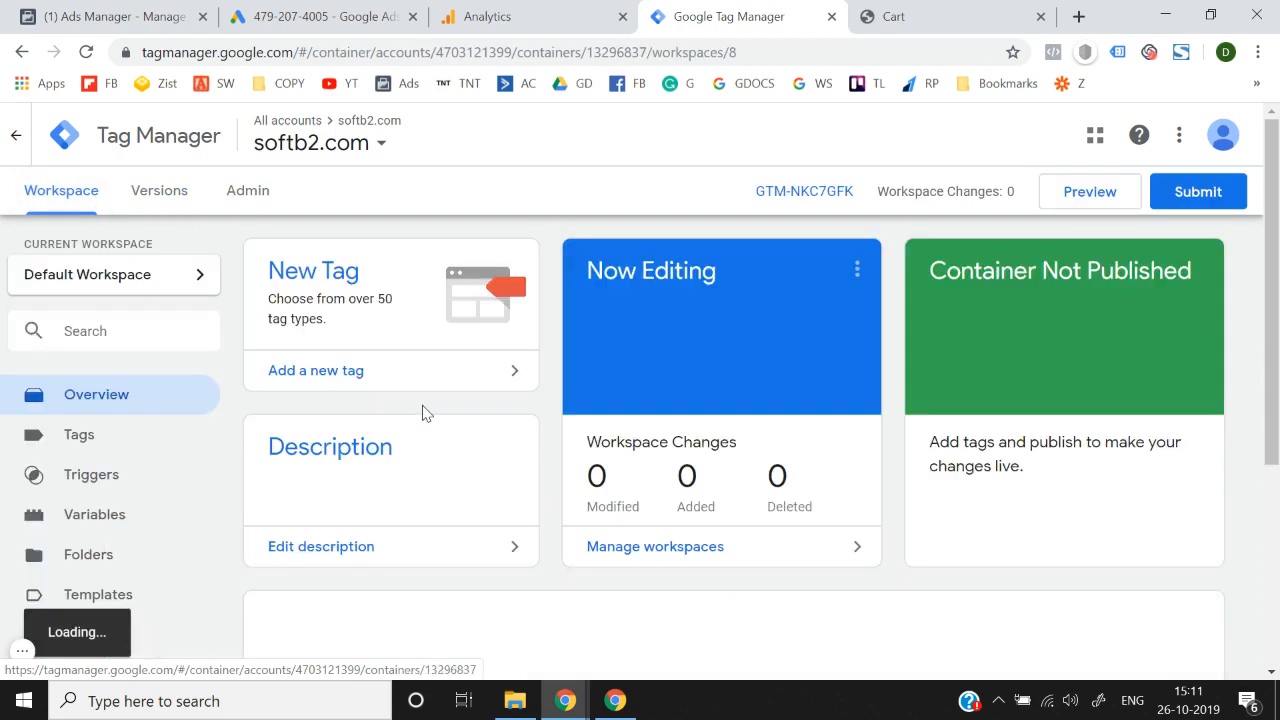
# - Switch to the Google Ads tag setup and copy the complete Add to Cart event snippet for page load
pyautogui.click(352, 8)
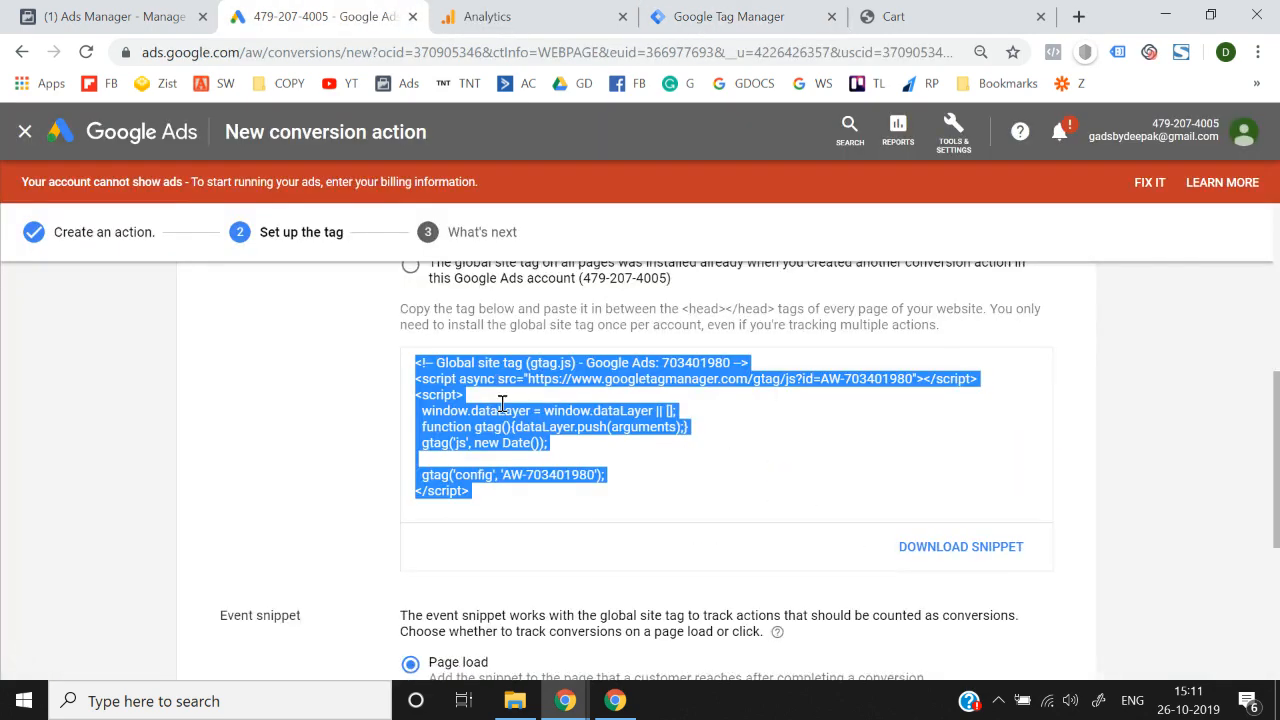
pyautogui.scroll(-3, 500, 408)
pyautogui.scroll(-1, 490, 494)
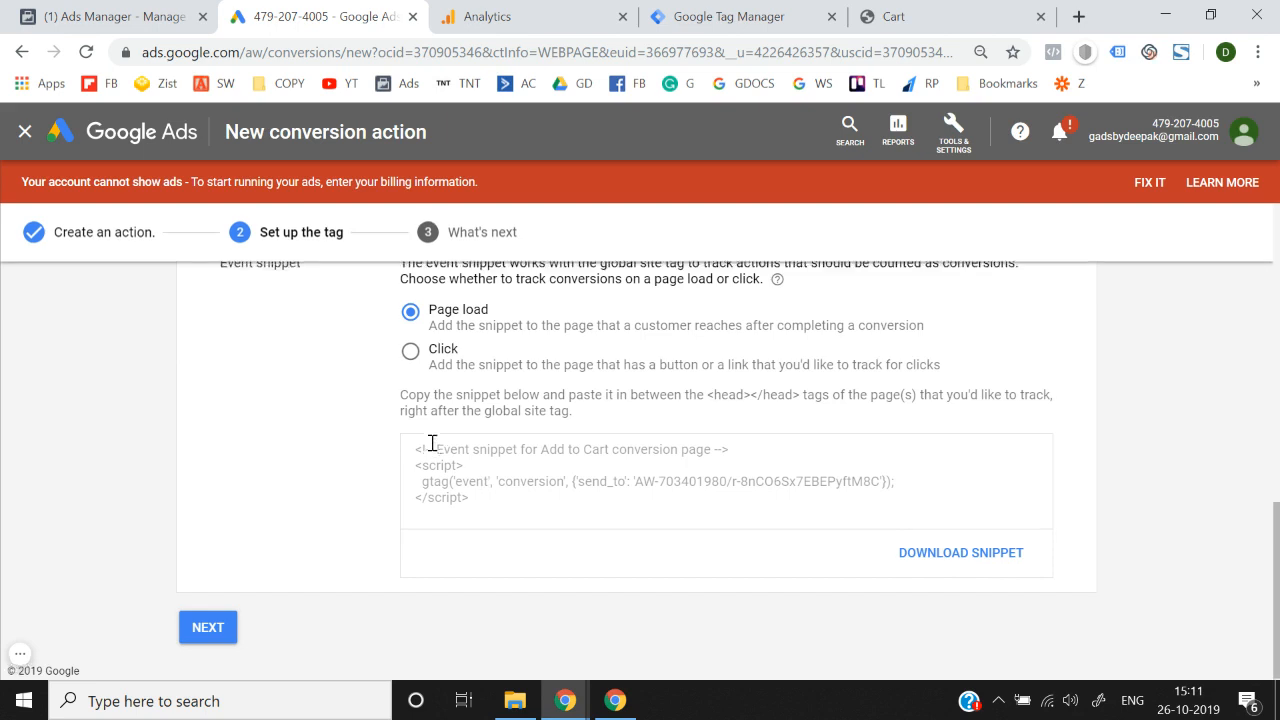
pyautogui.moveTo(415, 463)
pyautogui.mouseDown()
pyautogui.moveTo(489, 526)
pyautogui.moveTo(415, 480)
pyautogui.moveTo(417, 459)
pyautogui.moveTo(495, 519)
pyautogui.moveTo(422, 489)
pyautogui.moveTo(412, 465)
pyautogui.mouseUp()
pyautogui.hotkey('ctrl', 'c')
pyautogui.click(415, 463)
pyautogui.click(495, 520)
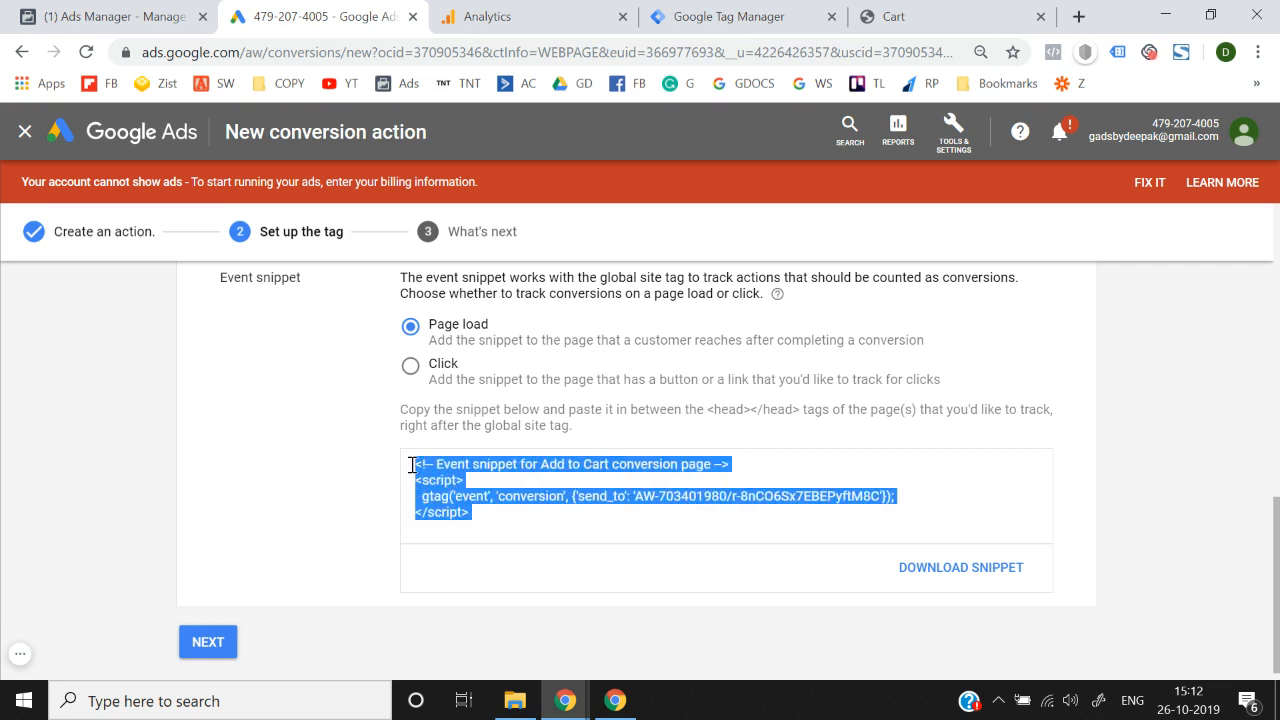
# - Switch to Google Tag Manager and start a new tag named "Google Ads Tag - Thank You Page"
pyautogui.click(790, 14)
pyautogui.click(411, 373)
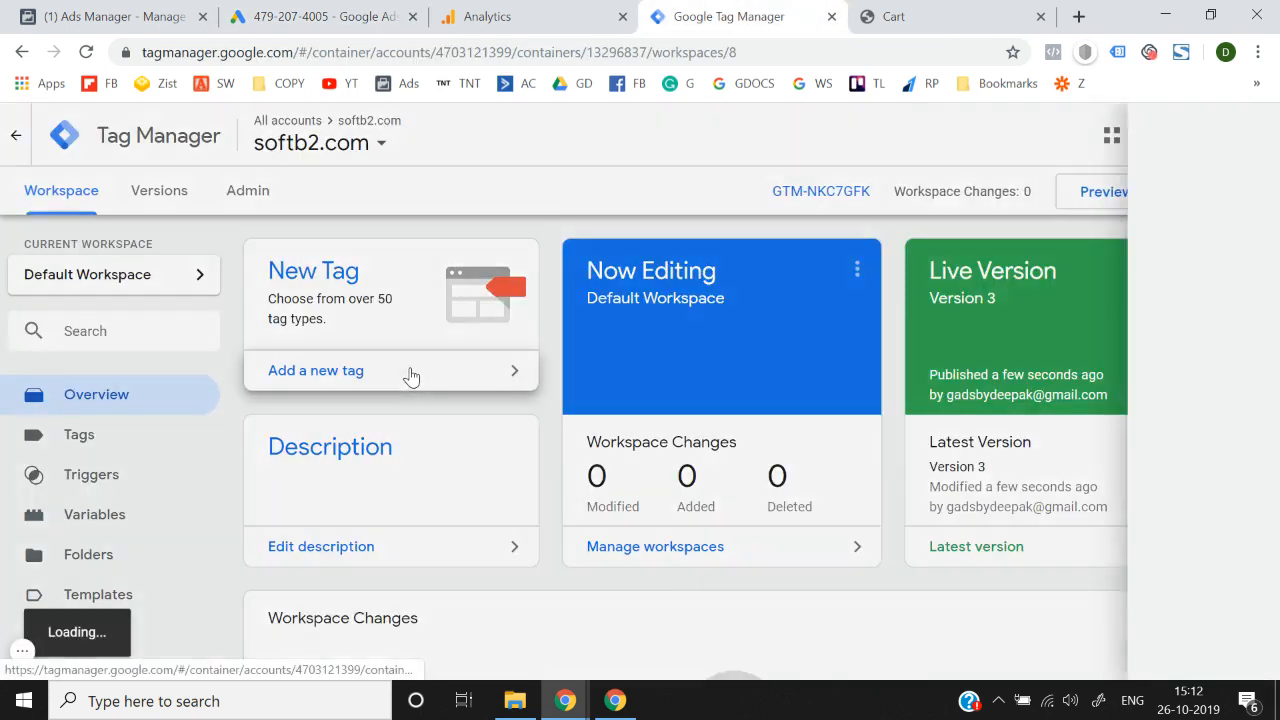
pyautogui.click(324, 137)
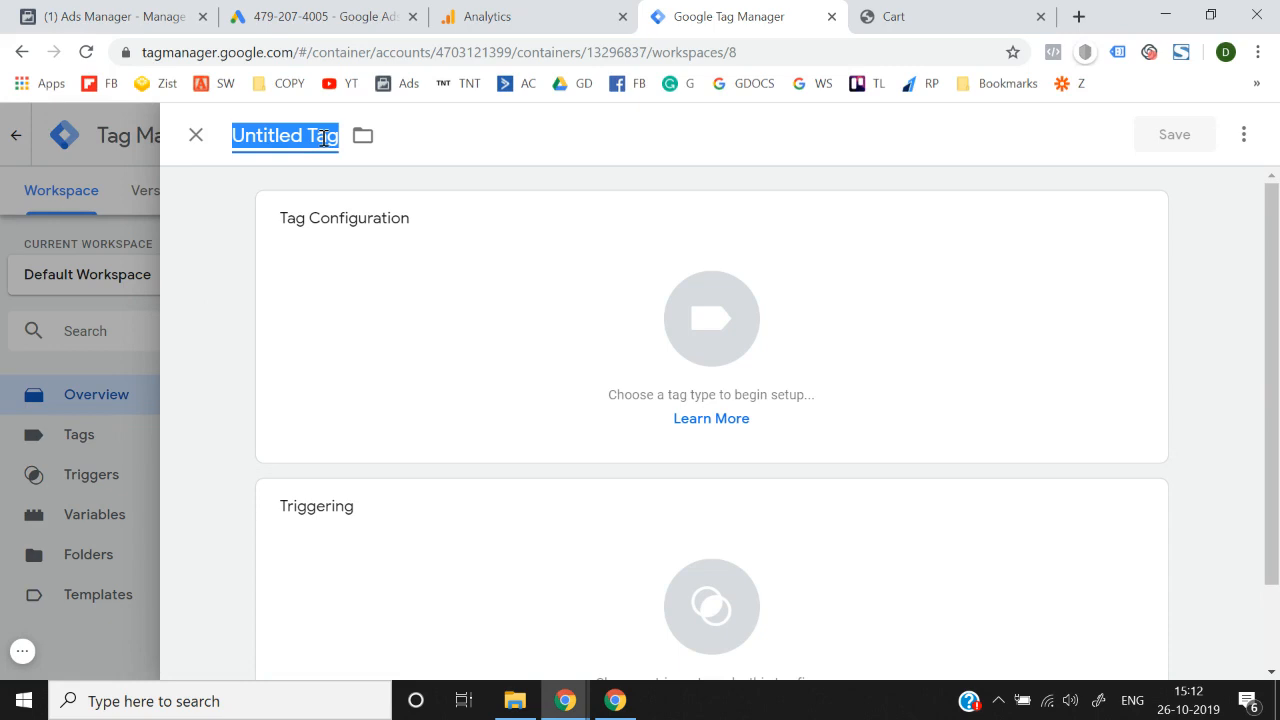
pyautogui.write('Google Ads Tag ')
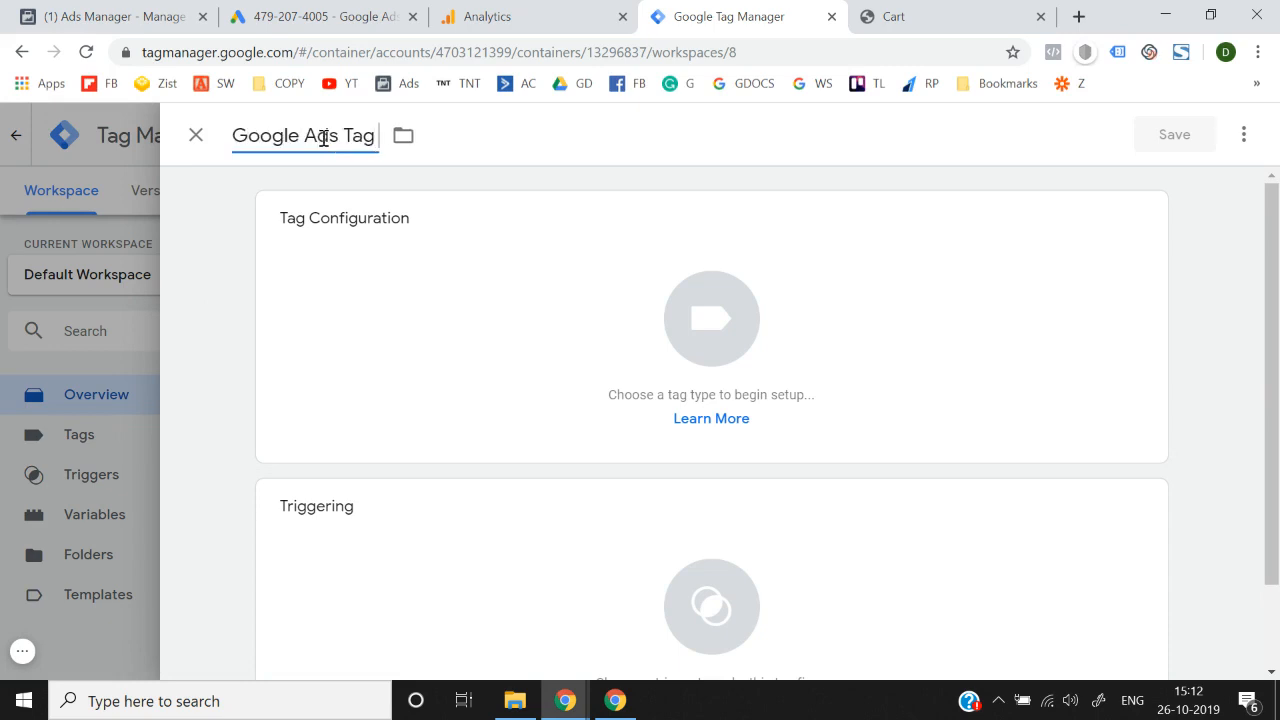
pyautogui.write('- Thank You')
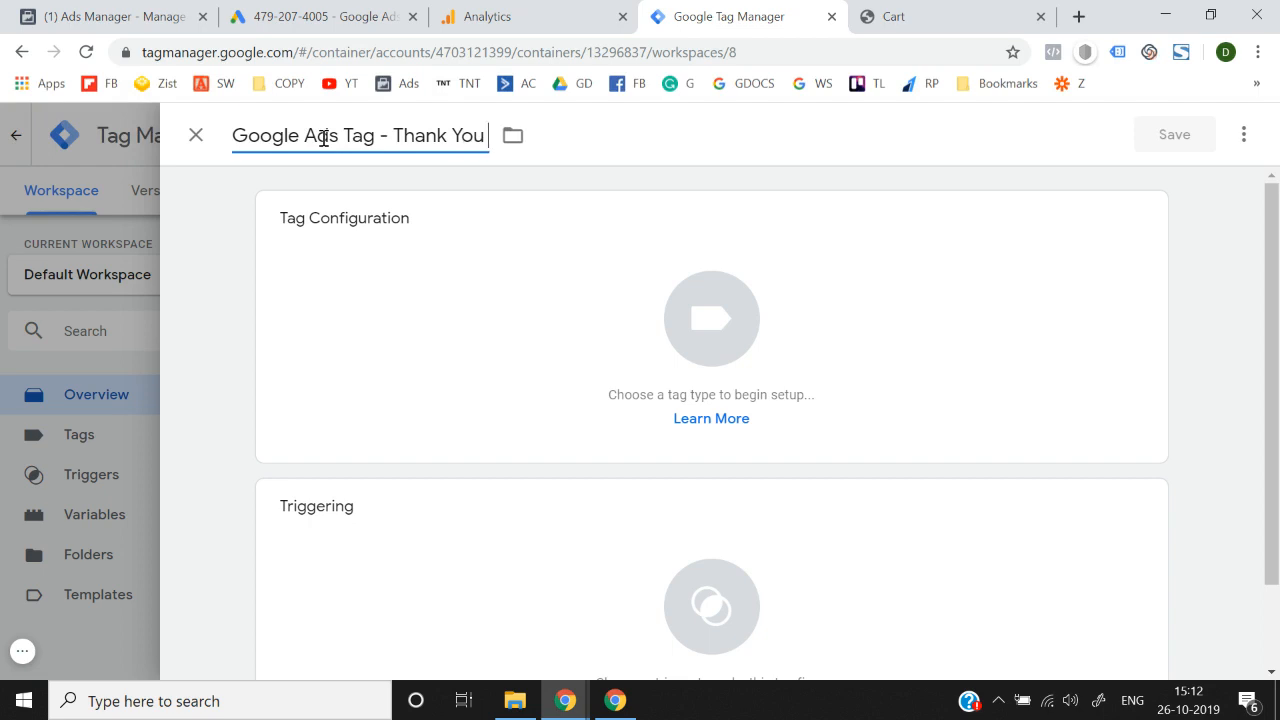
pyautogui.write(' Page')
# - Set the Thank You Page tag's type to Custom HTML and paste the copied event snippet into it
pyautogui.click(713, 314)
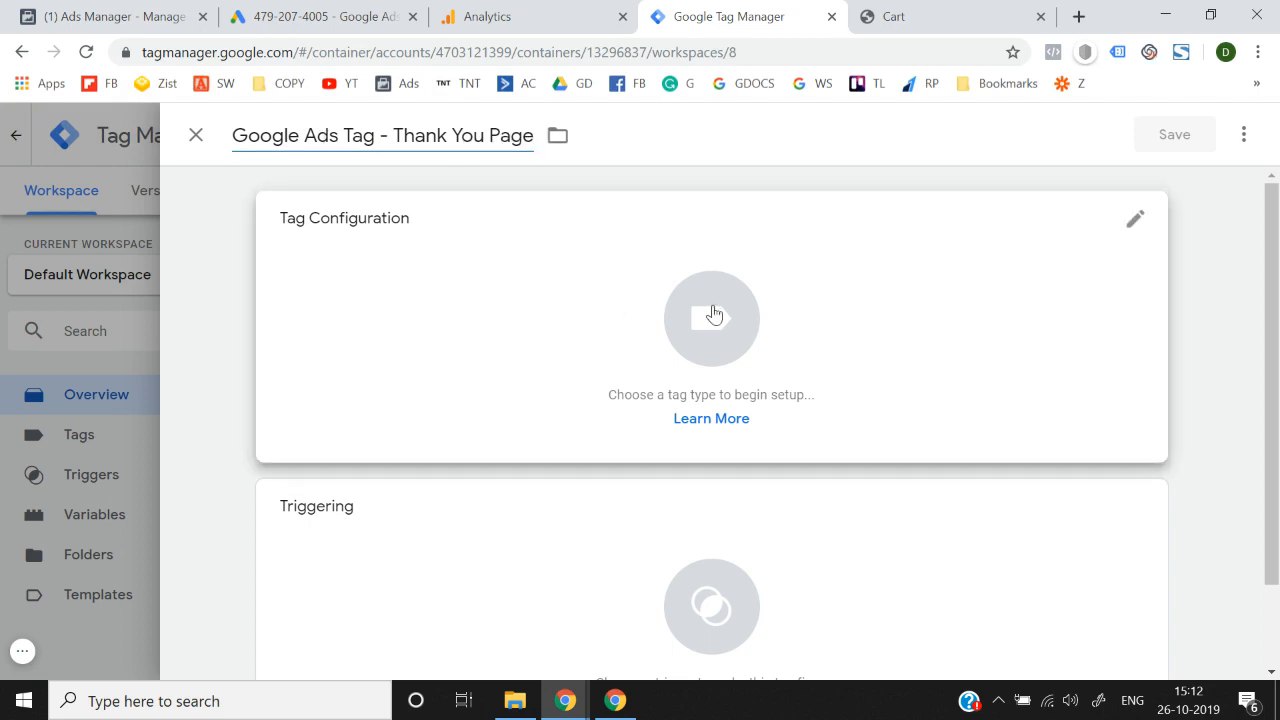
pyautogui.click(713, 314)
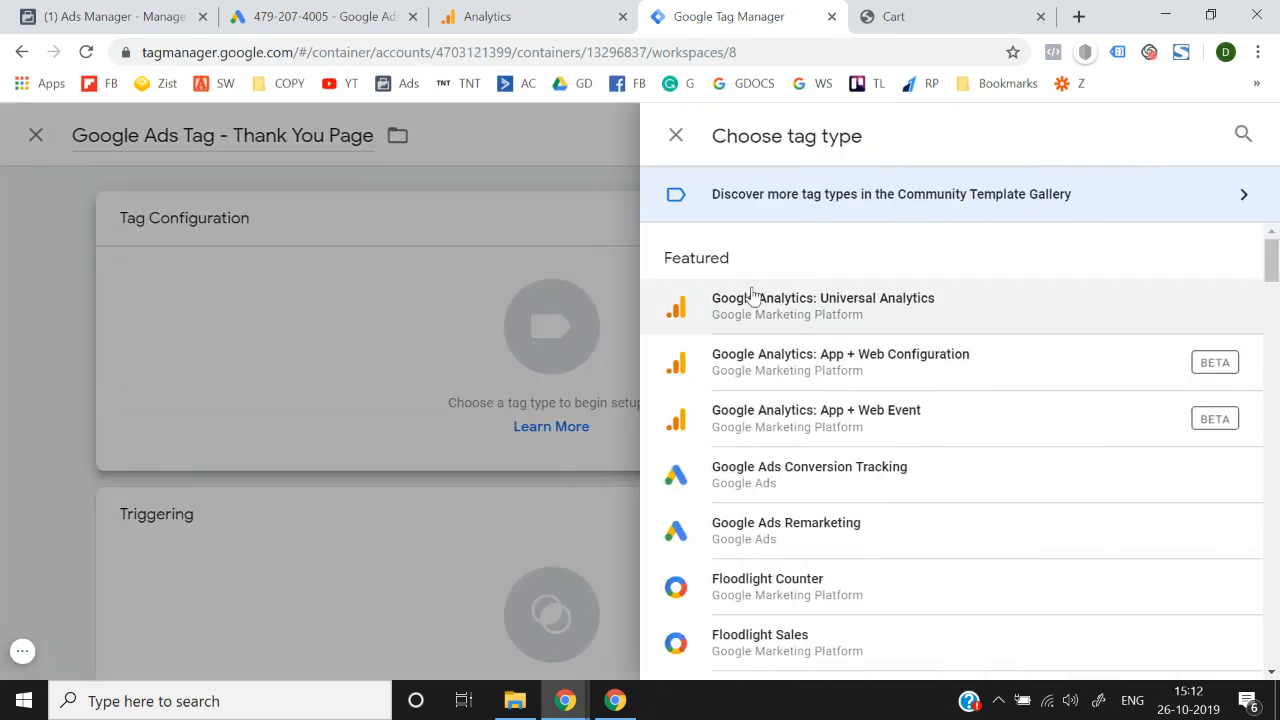
pyautogui.click(1243, 134)
pyautogui.write('cu')
pyautogui.click(791, 360)
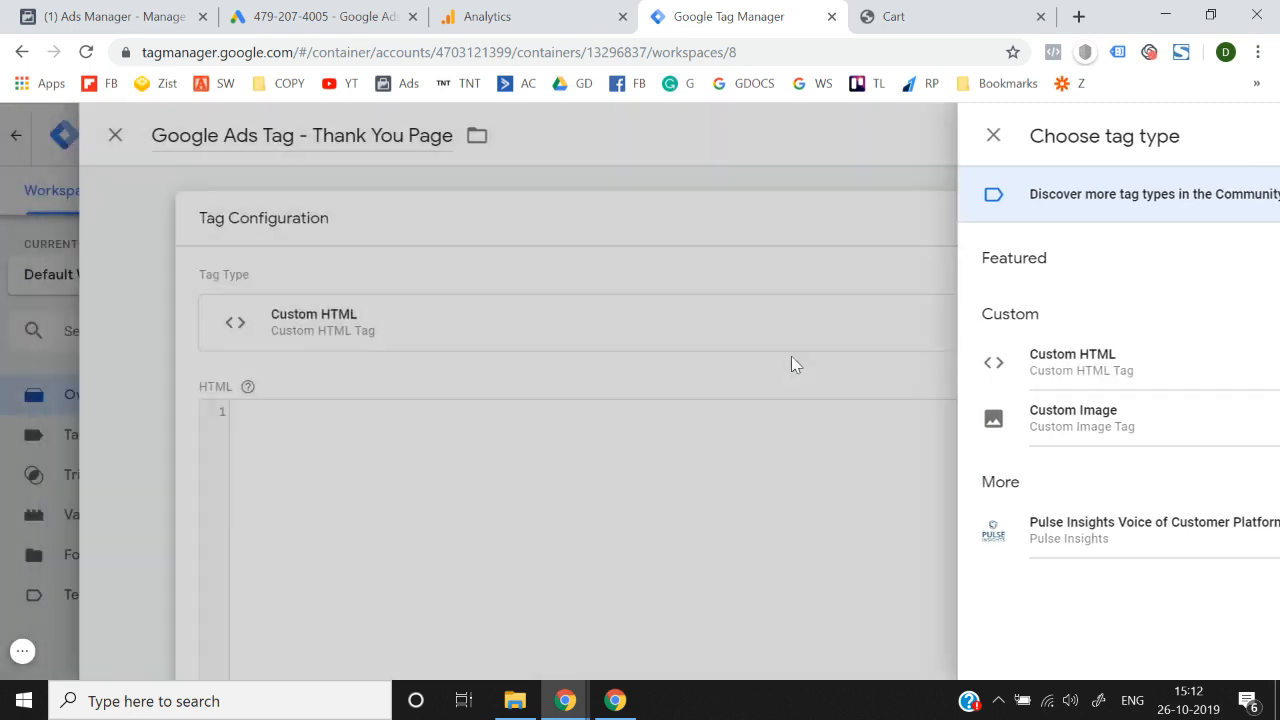
pyautogui.click(388, 500)
pyautogui.hotkey('ctrl', 'v')
# - Open the trigger selection for the Thank You Page tag and copy the web address of the softb2.com cart page
pyautogui.scroll(-5, 388, 500)
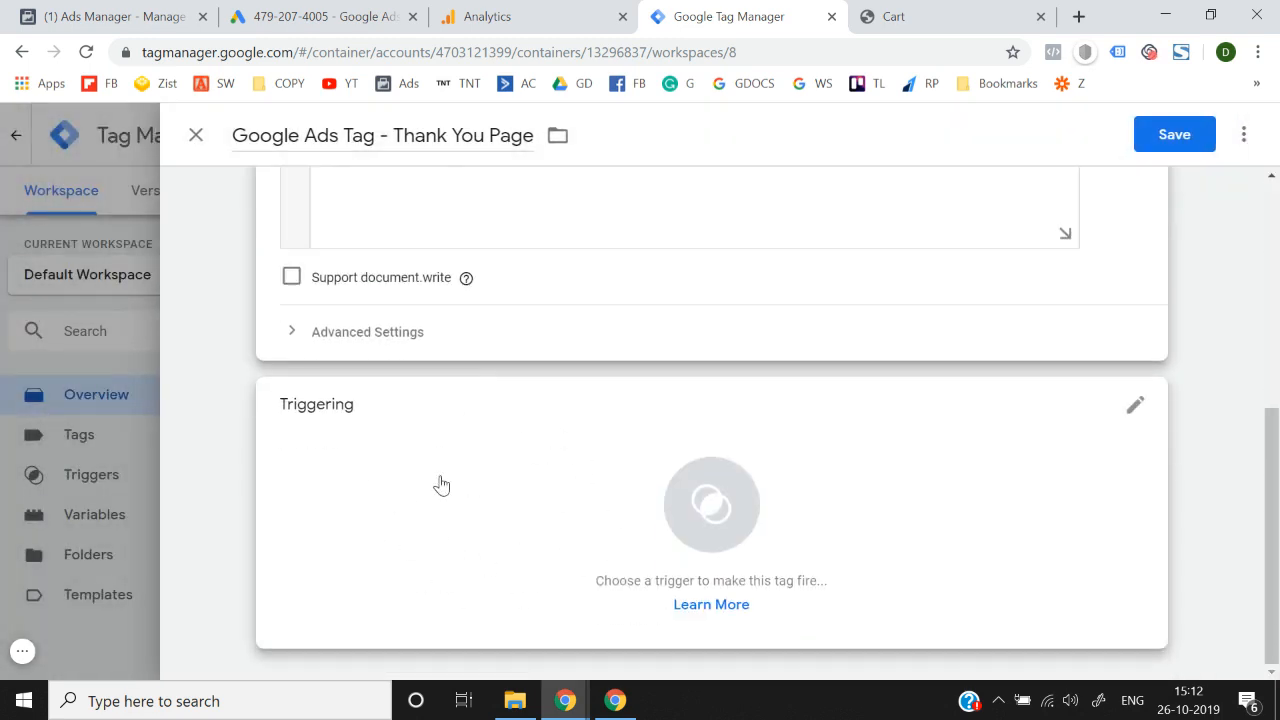
pyautogui.click(690, 543)
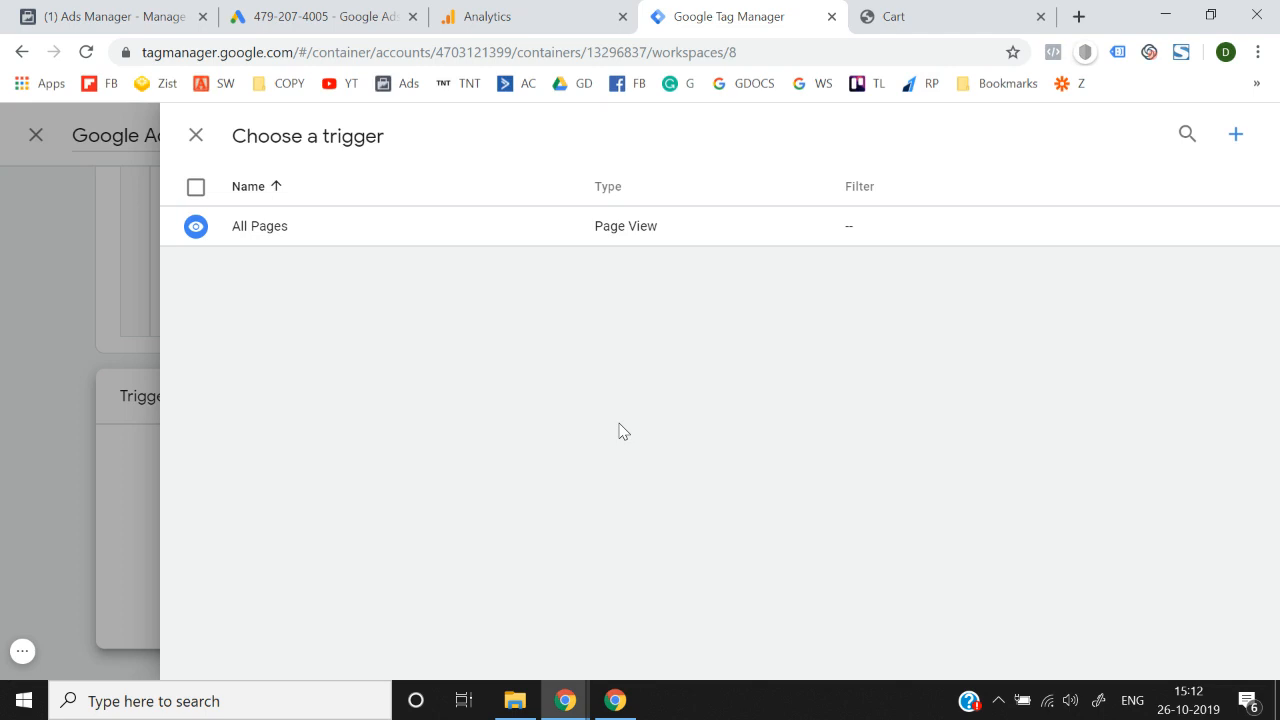
pyautogui.click(918, 10)
pyautogui.click(349, 56)
pyautogui.hotkey('ctrl', 'c')
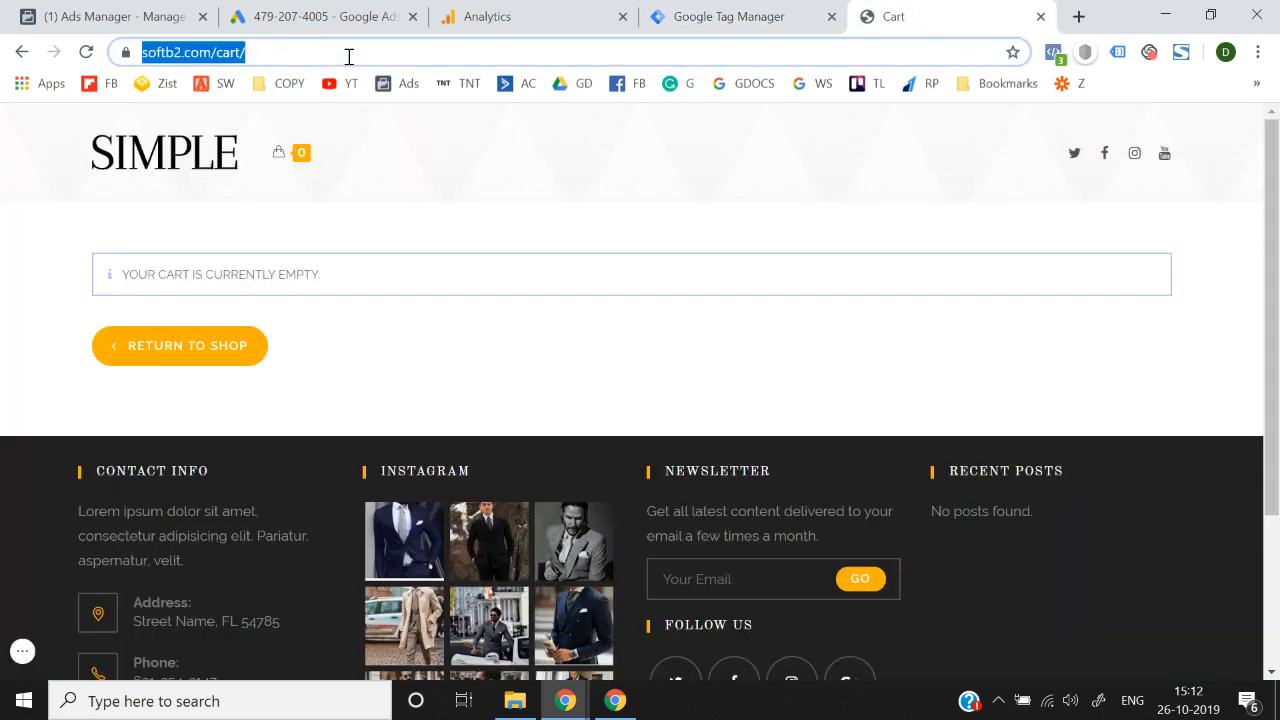
# - Back in Google Tag Manager, create a new trigger named "cart Page" with the Page View type
pyautogui.click(714, 14)
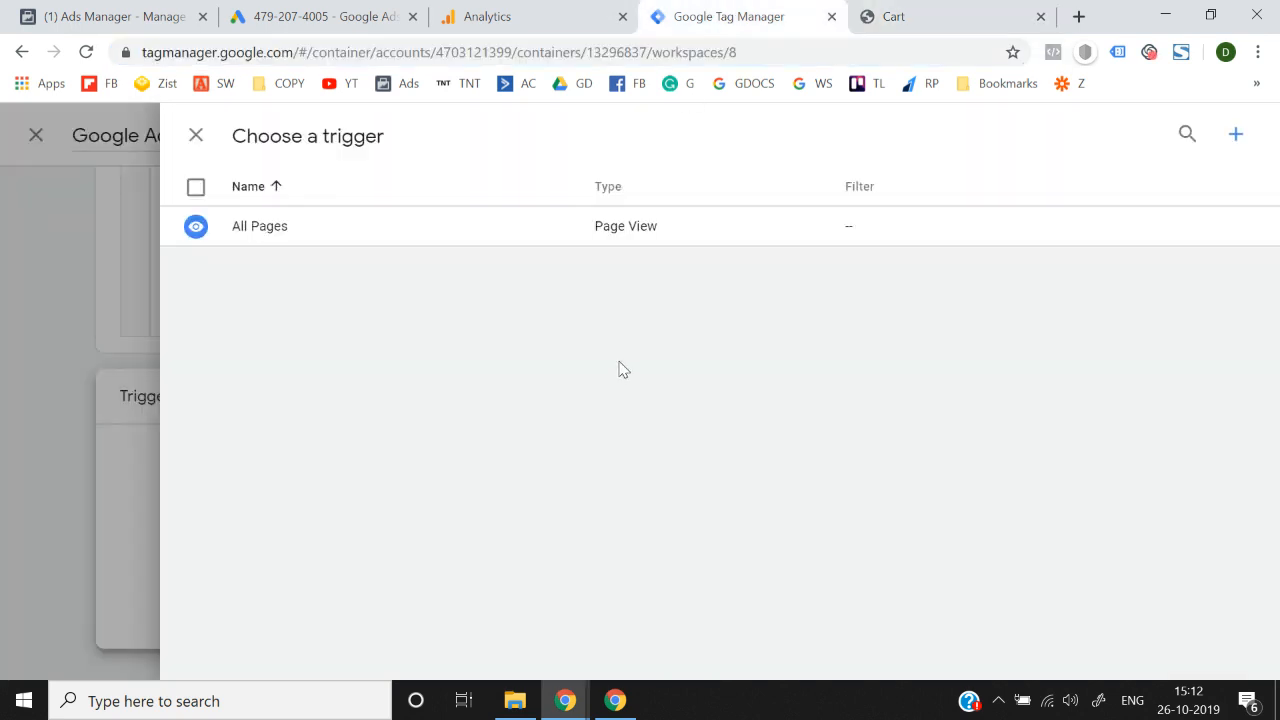
pyautogui.click(1237, 136)
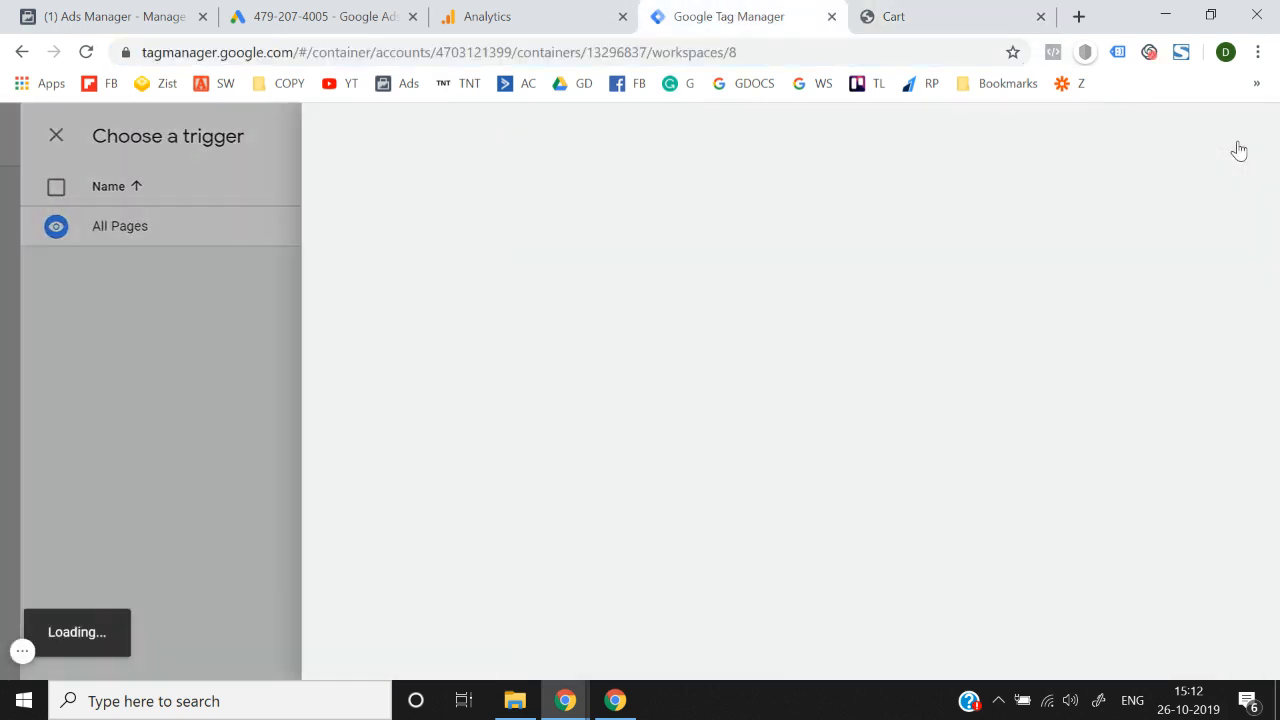
pyautogui.click(358, 133)
pyautogui.write('cart Page')
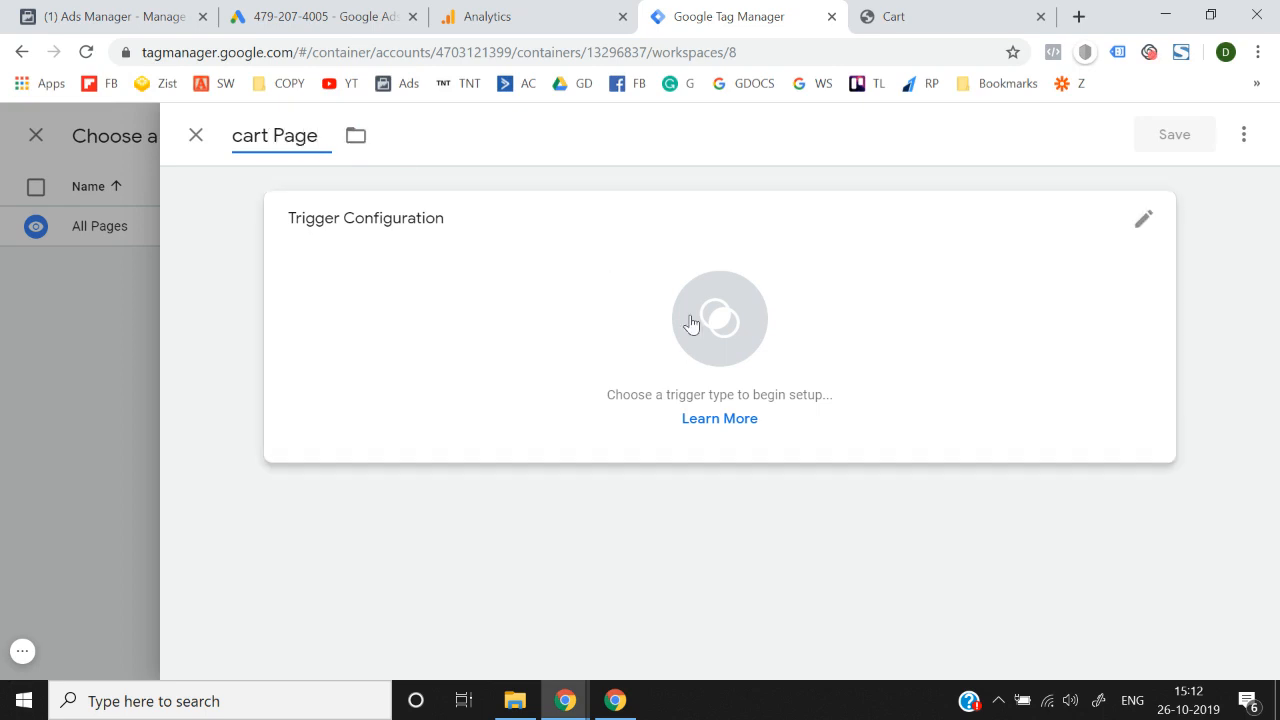
pyautogui.click(728, 355)
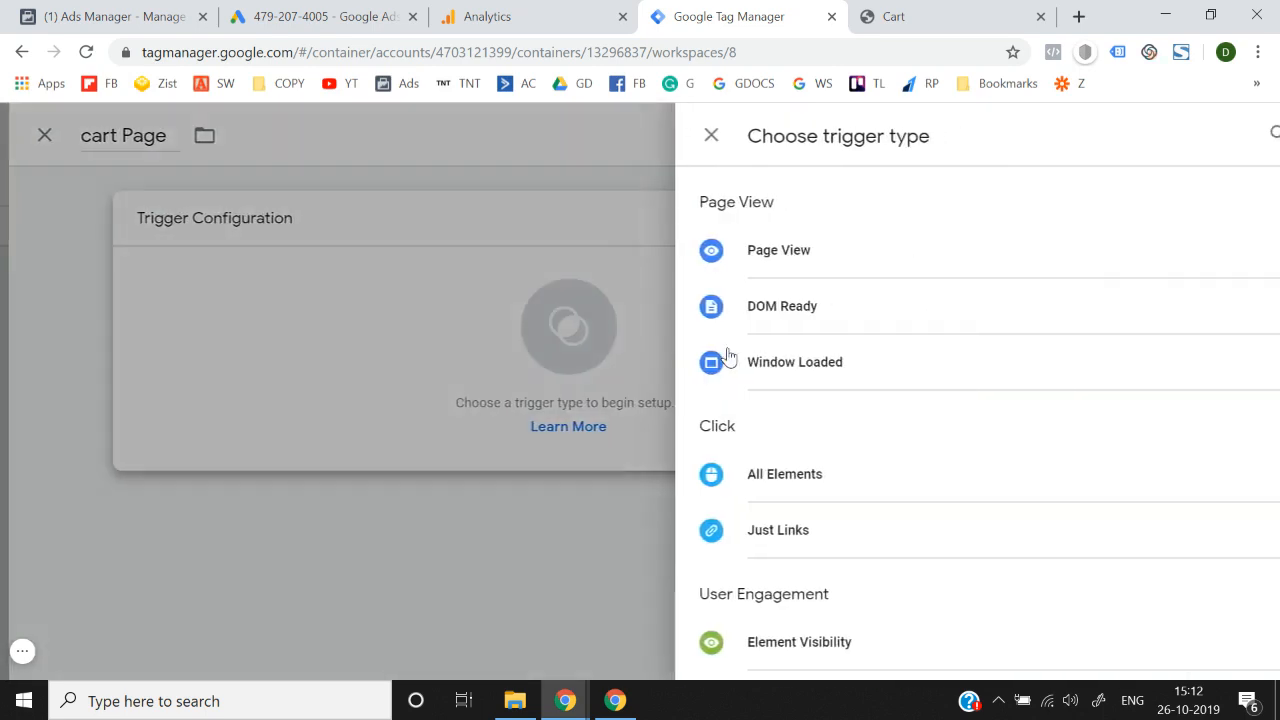
pyautogui.click(794, 270)
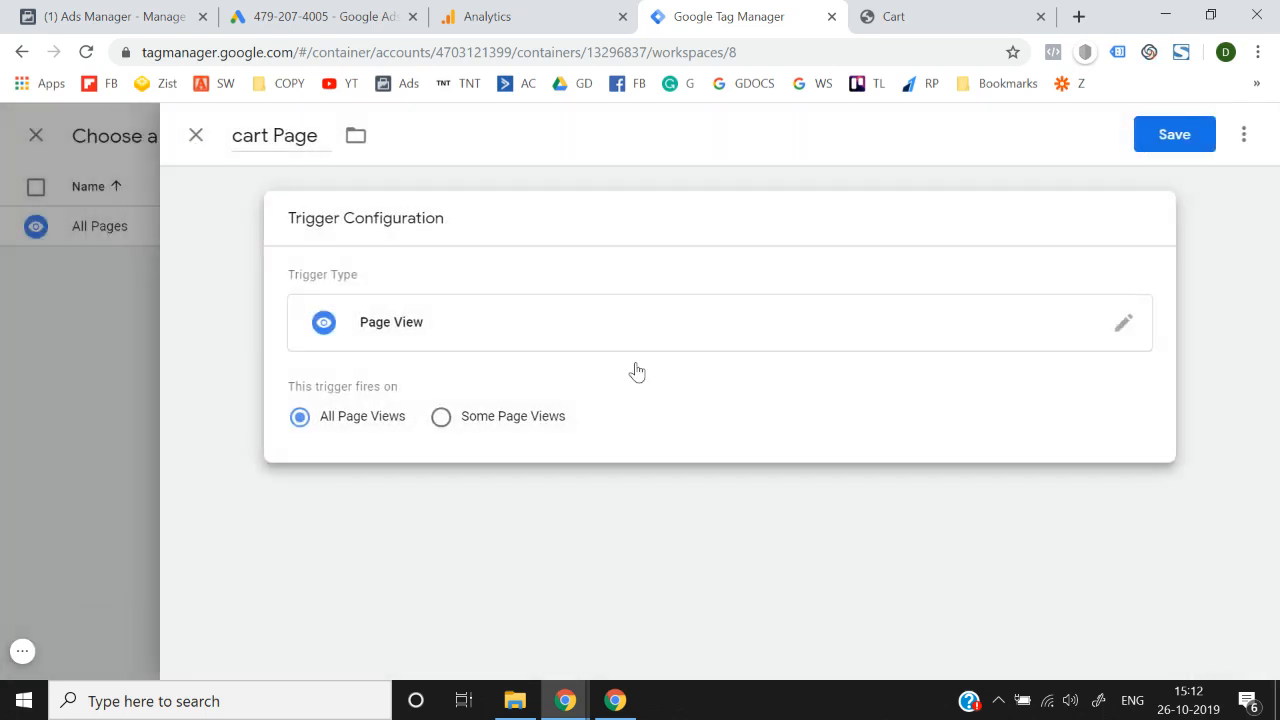
pyautogui.click(480, 428)
pyautogui.click(436, 492)
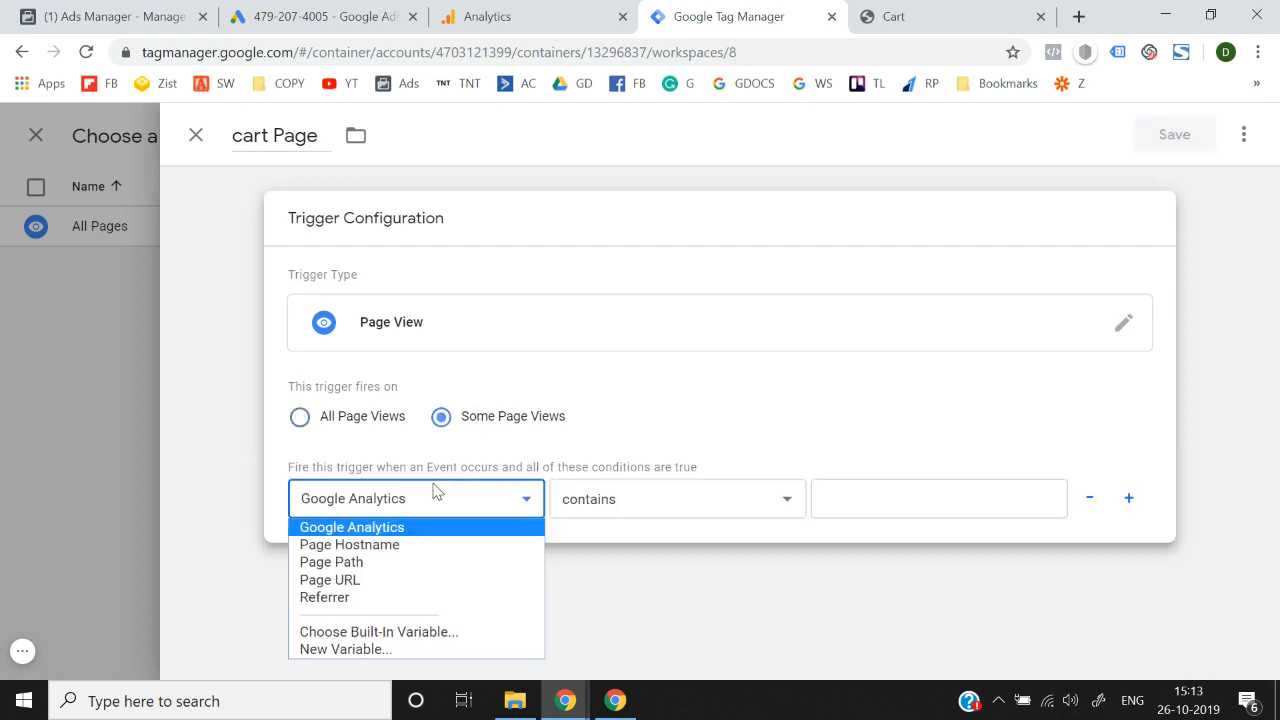
pyautogui.click(400, 566)
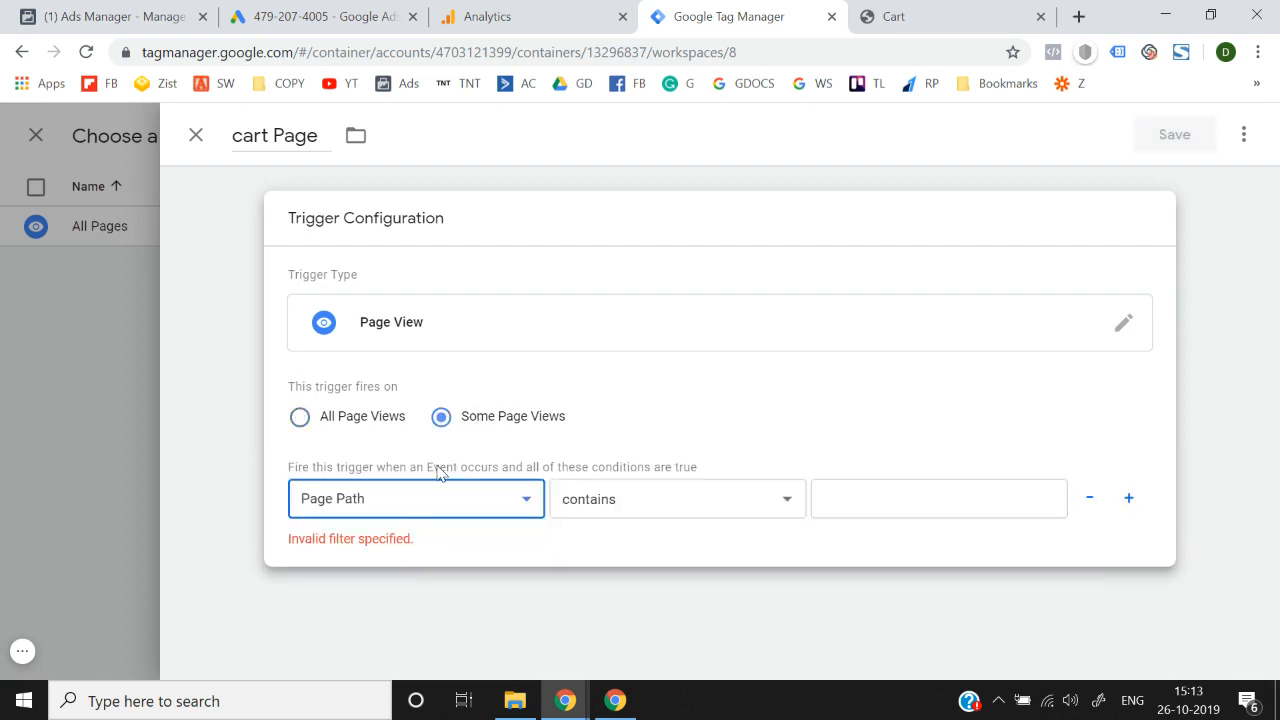
pyautogui.click(430, 496)
pyautogui.click(400, 577)
pyautogui.click(614, 502)
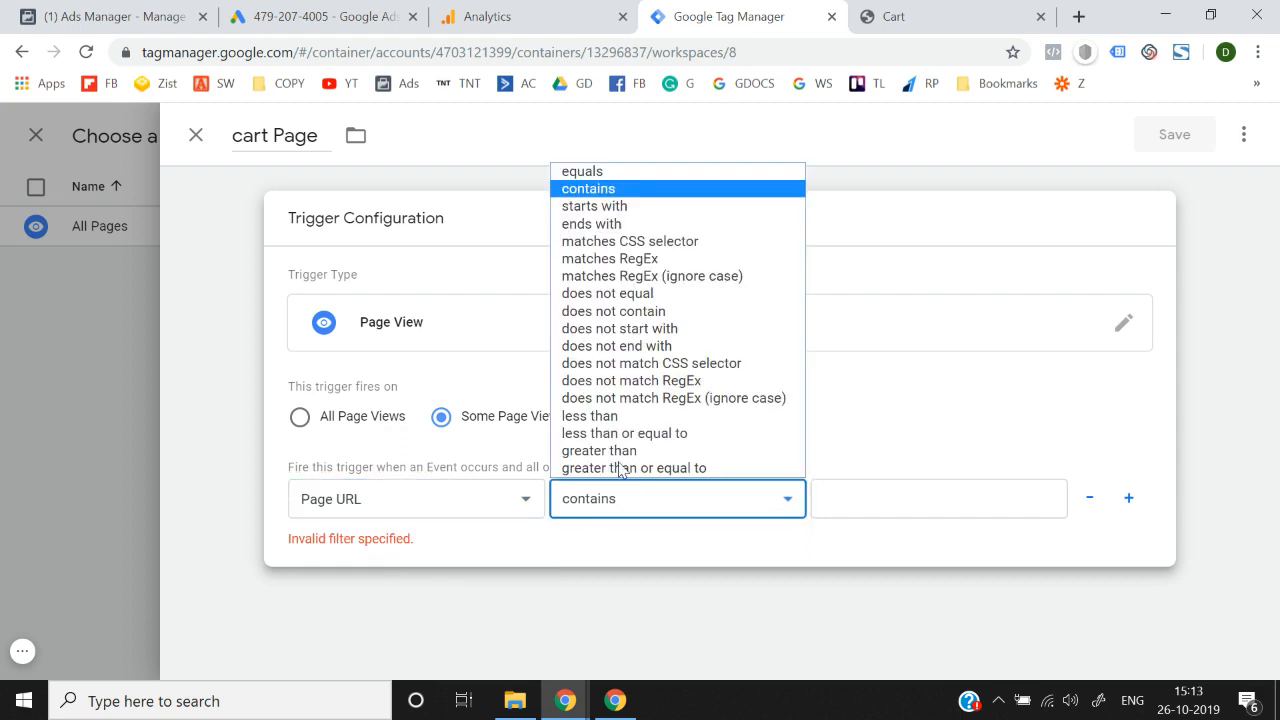
pyautogui.click(675, 172)
pyautogui.click(865, 484)
pyautogui.hotkey('ctrl', 'v')
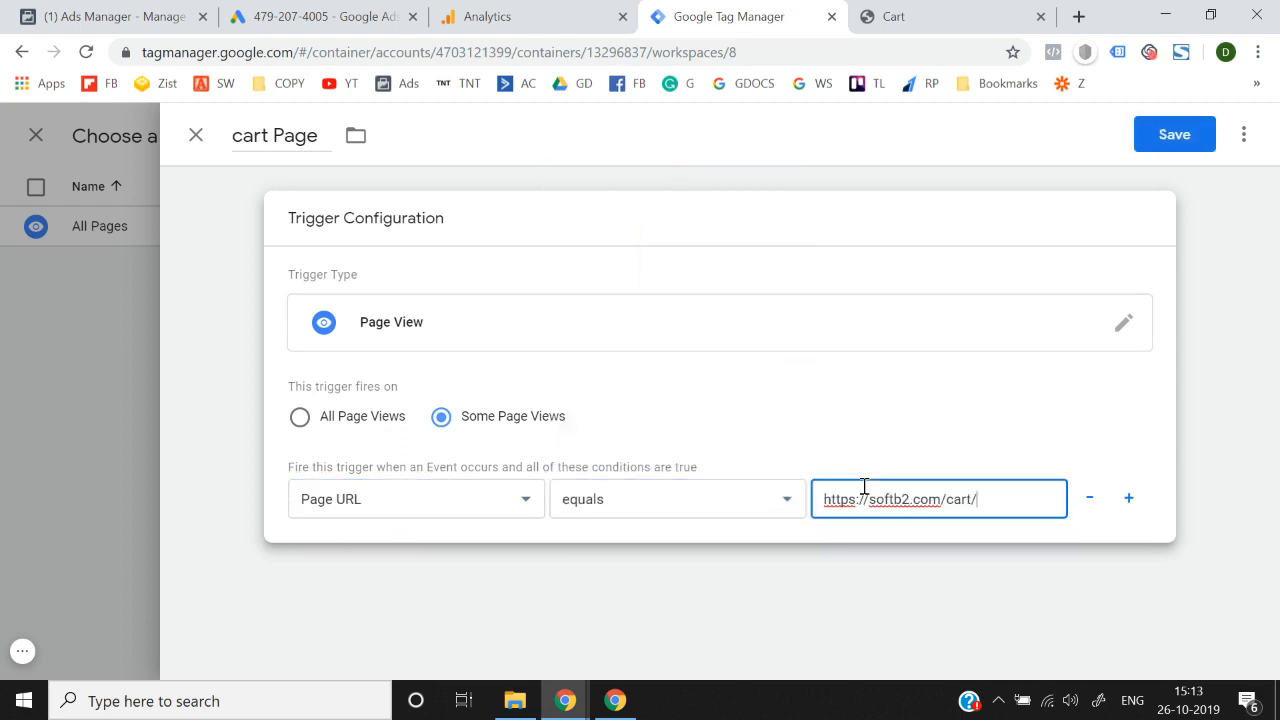
# - Save the cart Page trigger and the Thank You Page tag, and publish the container changes without a version name or description
pyautogui.click(1169, 148)
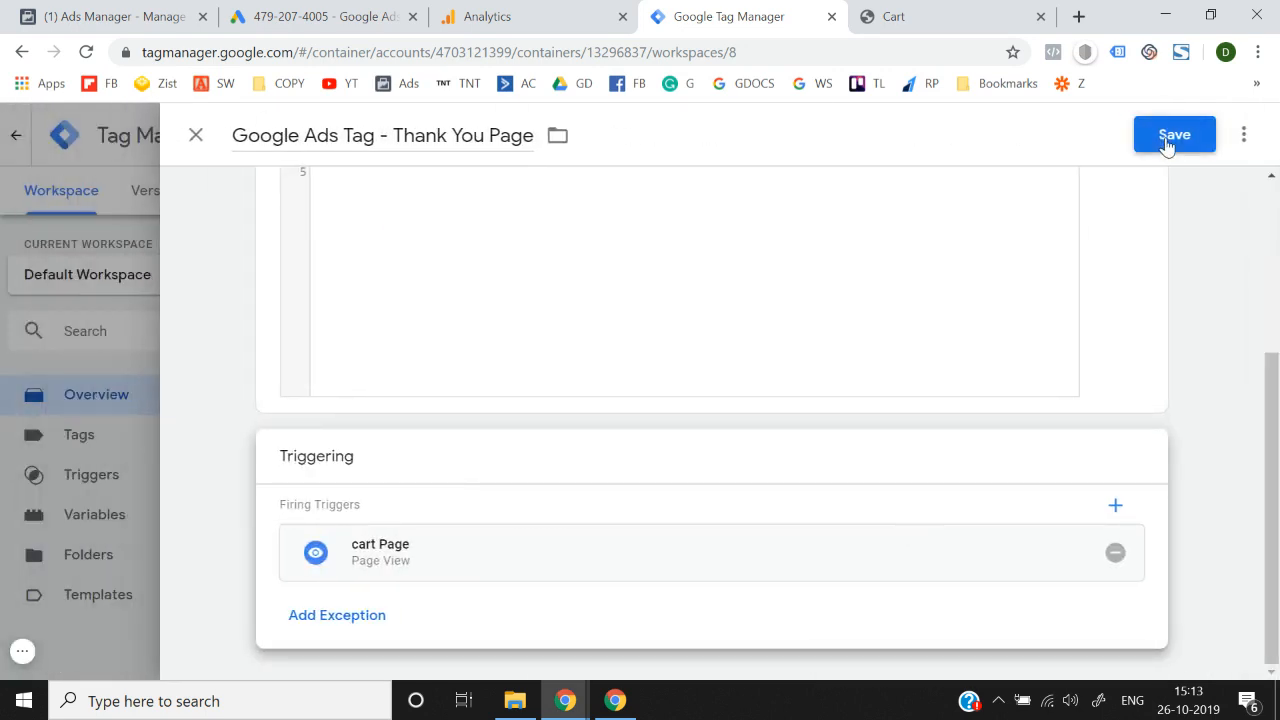
pyautogui.click(1168, 144)
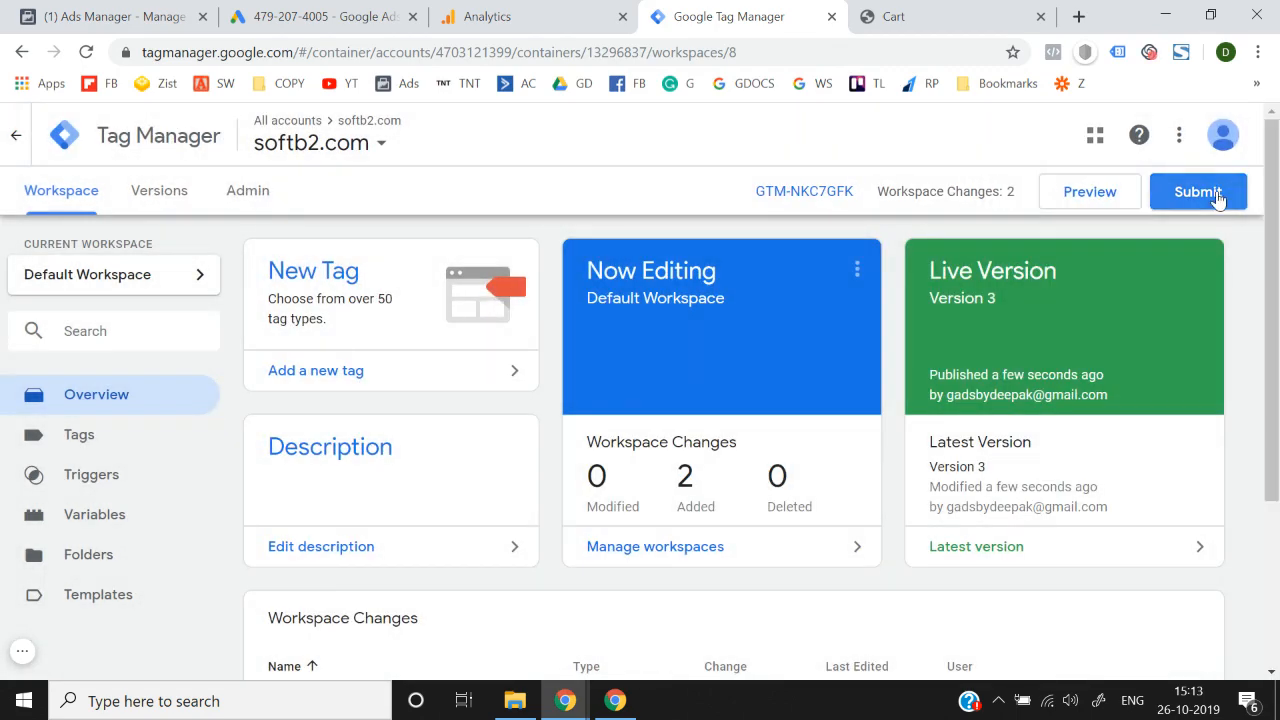
pyautogui.click(1217, 199)
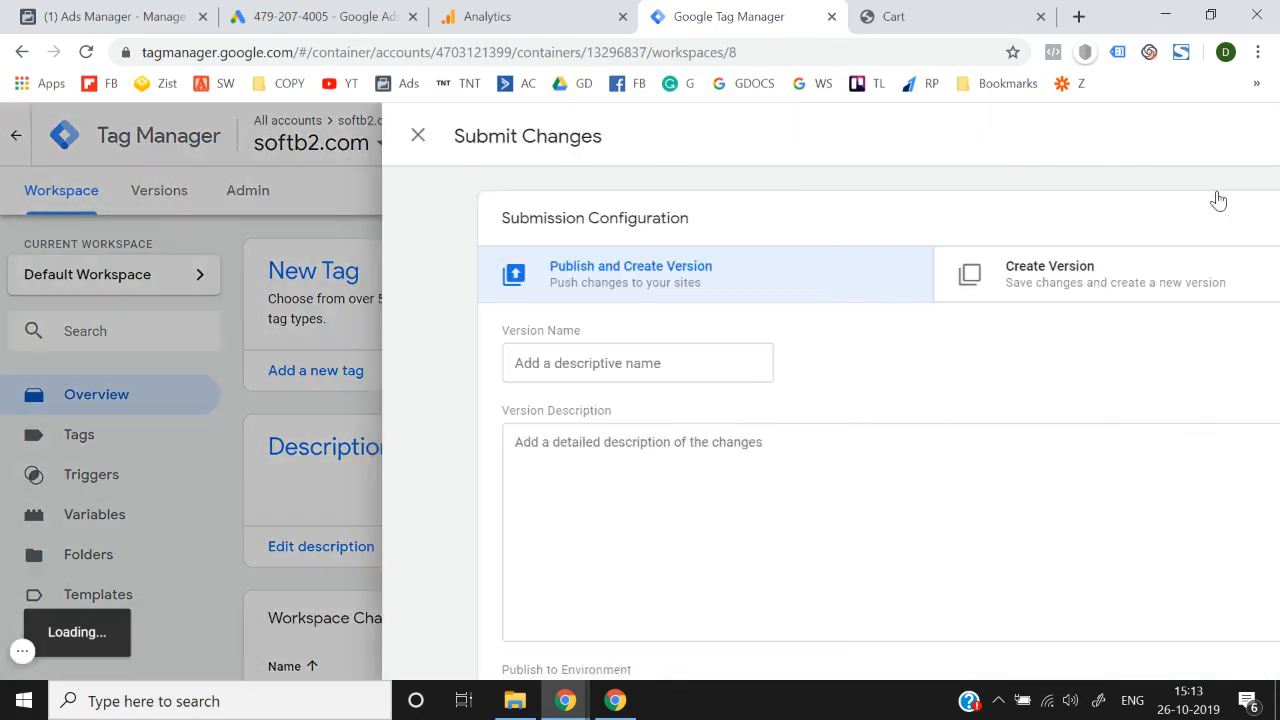
pyautogui.click(1214, 147)
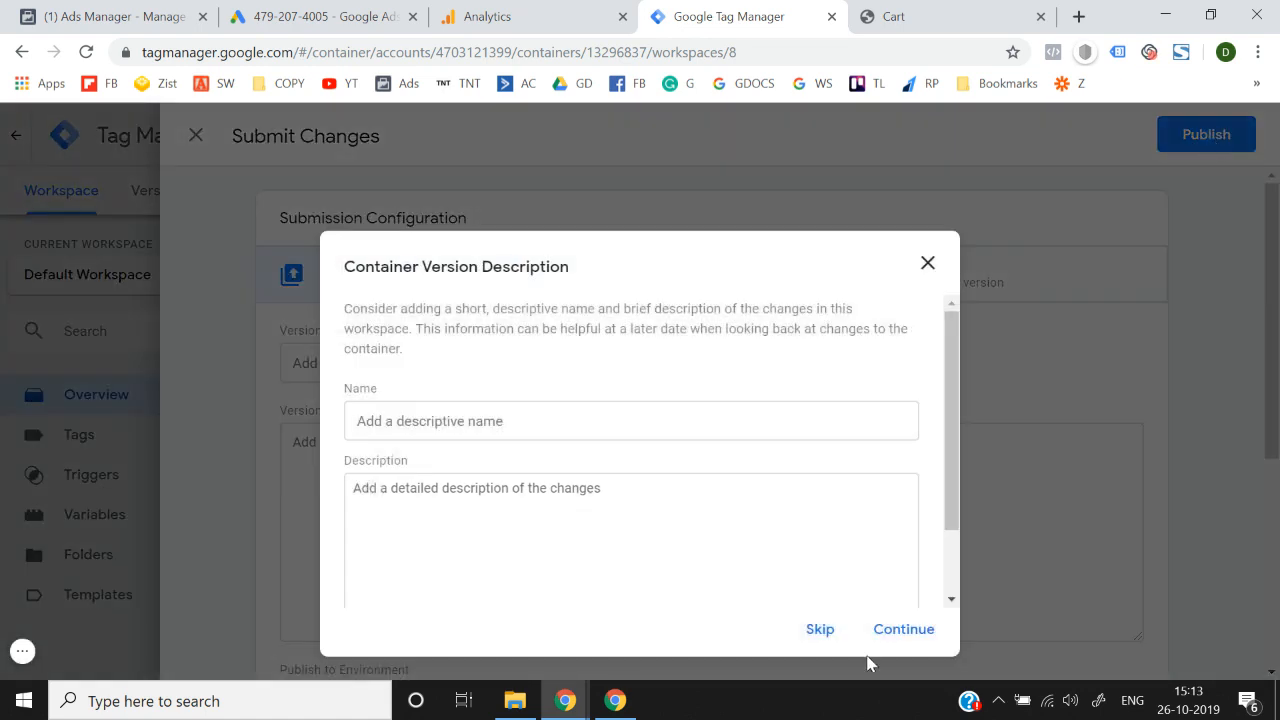
pyautogui.click(903, 629)
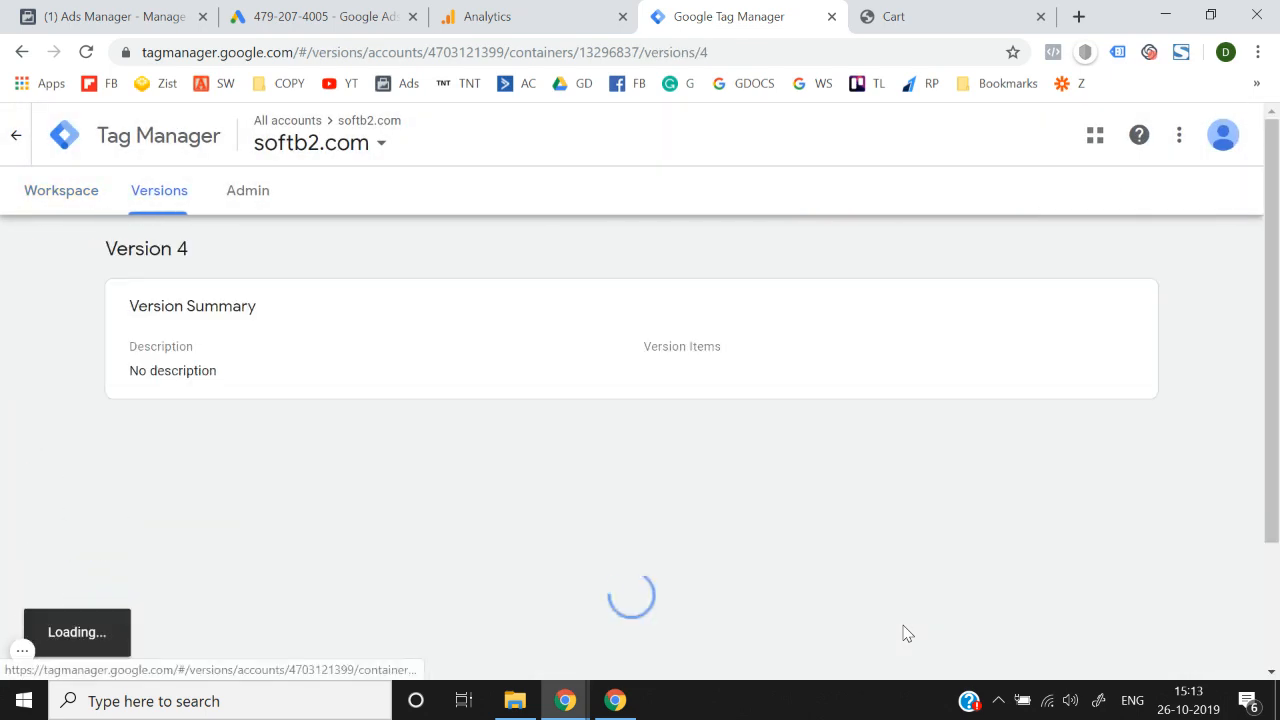
pyautogui.click(76, 196)
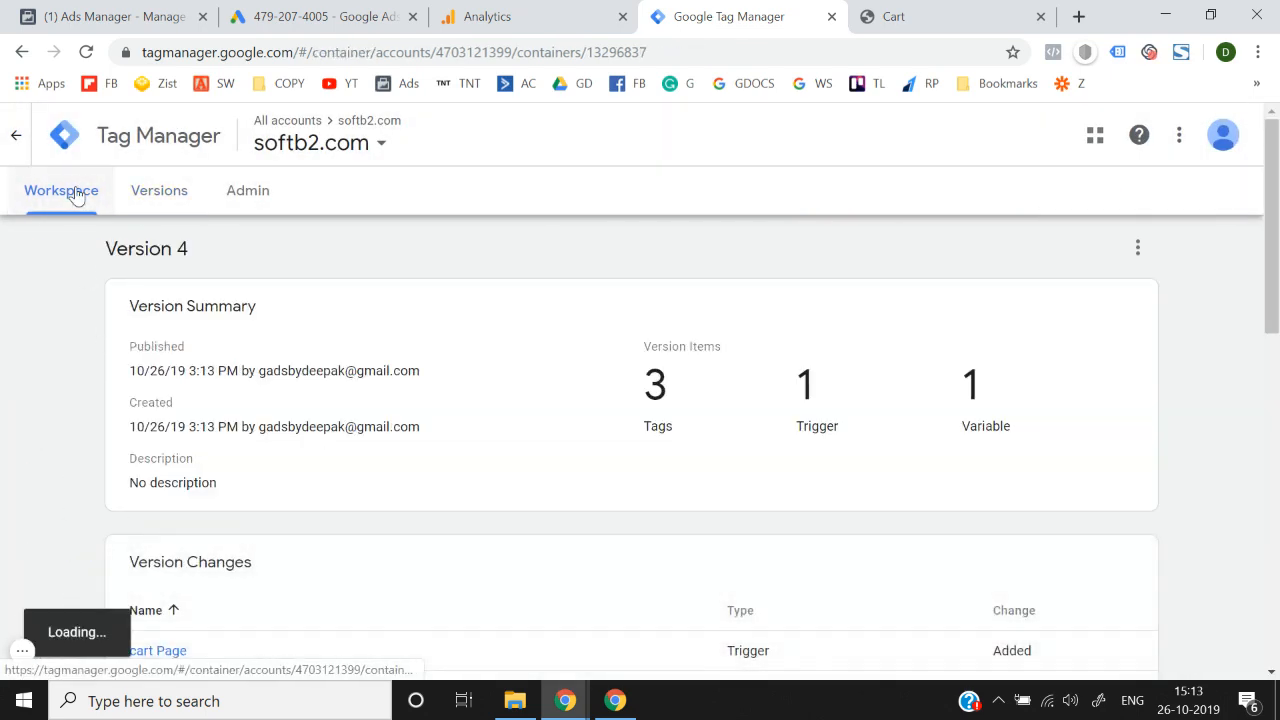
# - Start preview mode for the softb2.com container's Default Workspace
pyautogui.click(972, 16)
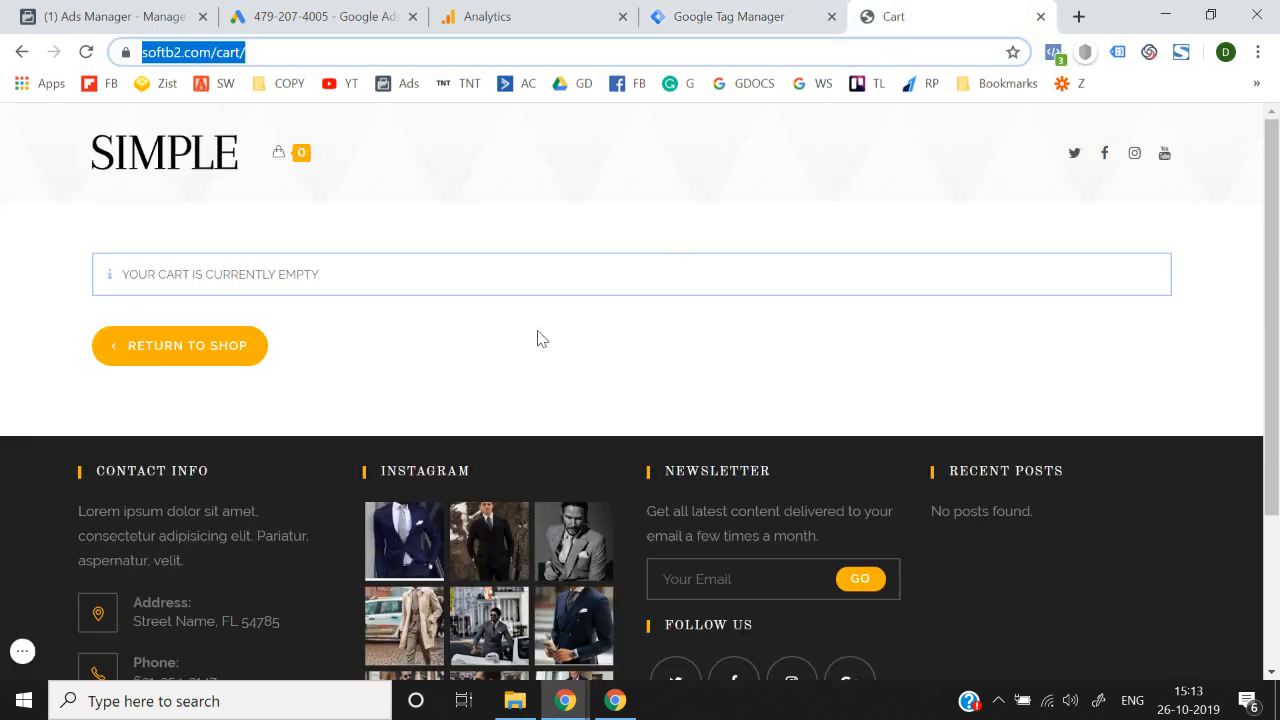
pyautogui.click(534, 10)
pyautogui.click(348, 10)
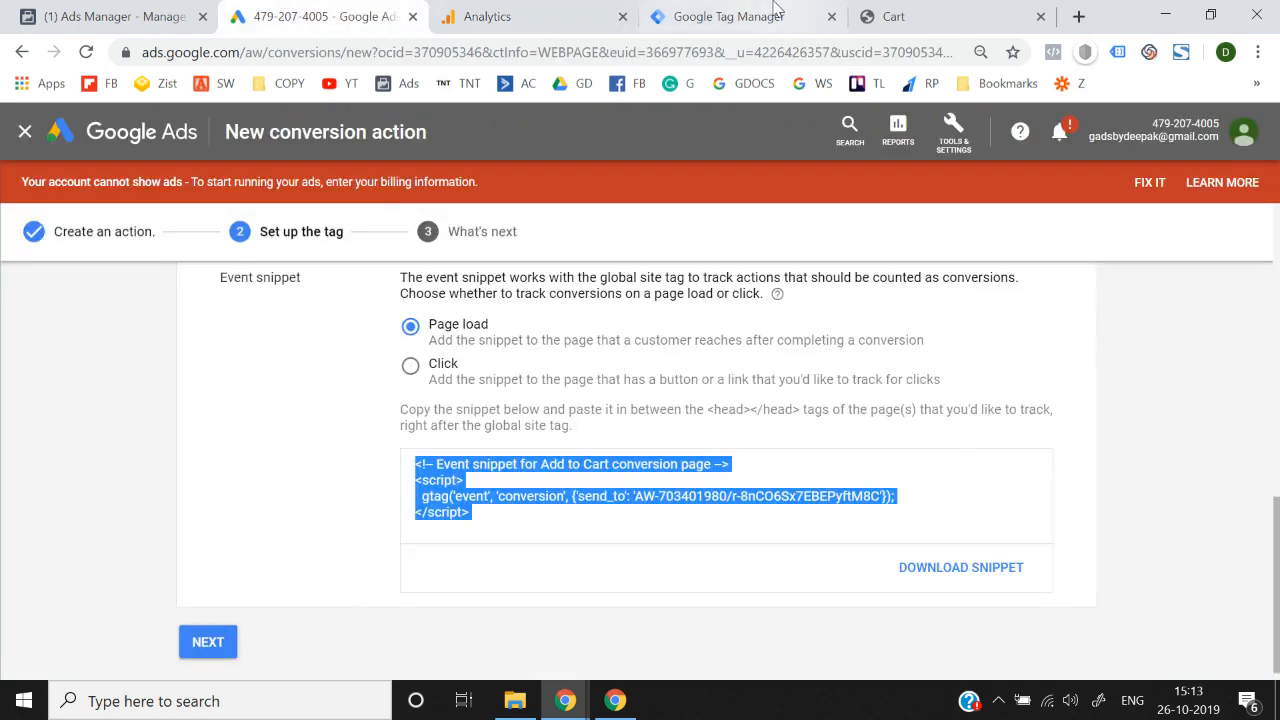
pyautogui.click(760, 16)
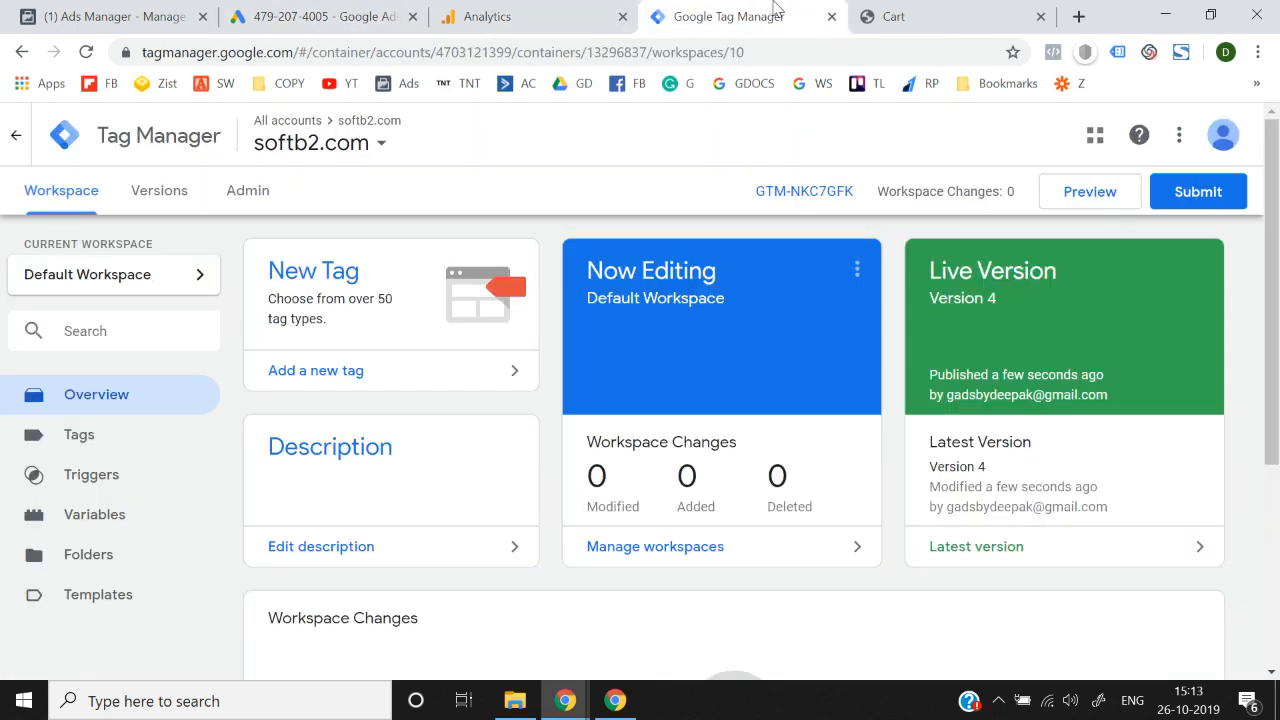
pyautogui.click(1095, 214)
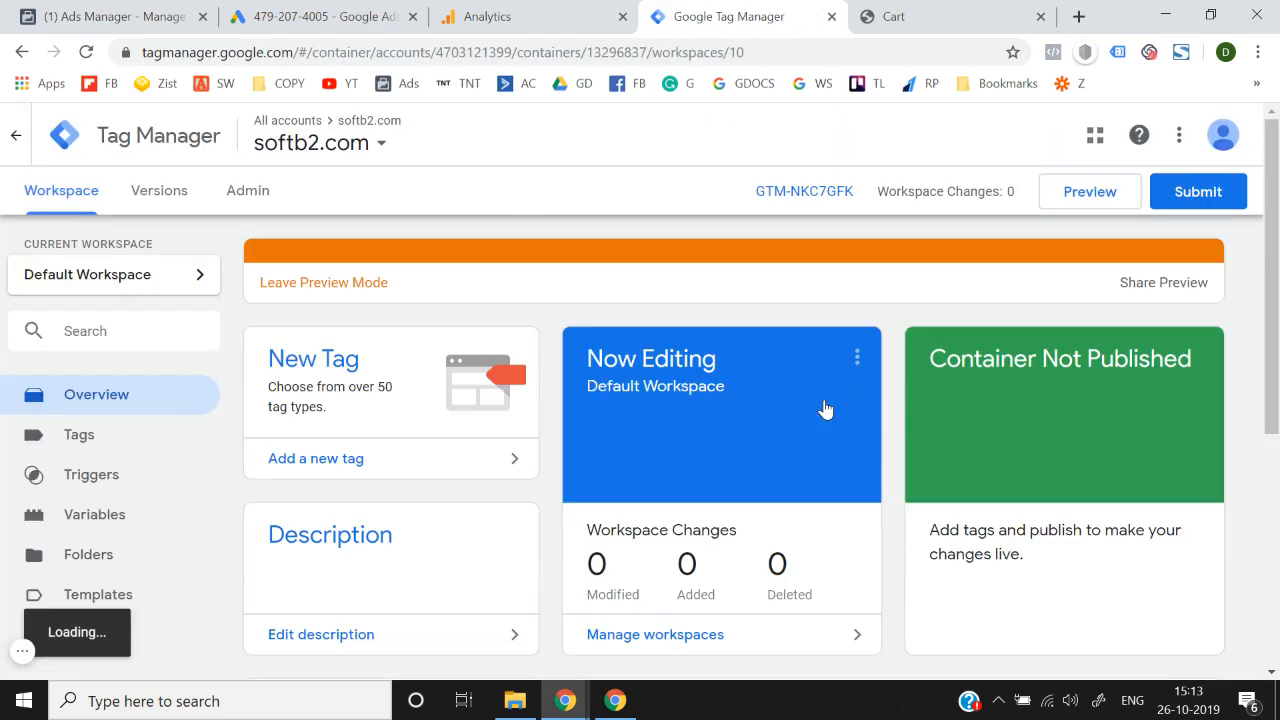
# - Reload the softb2.com cart page and examine which tags fire there in the Tag Manager debug pane
pyautogui.click(916, 12)
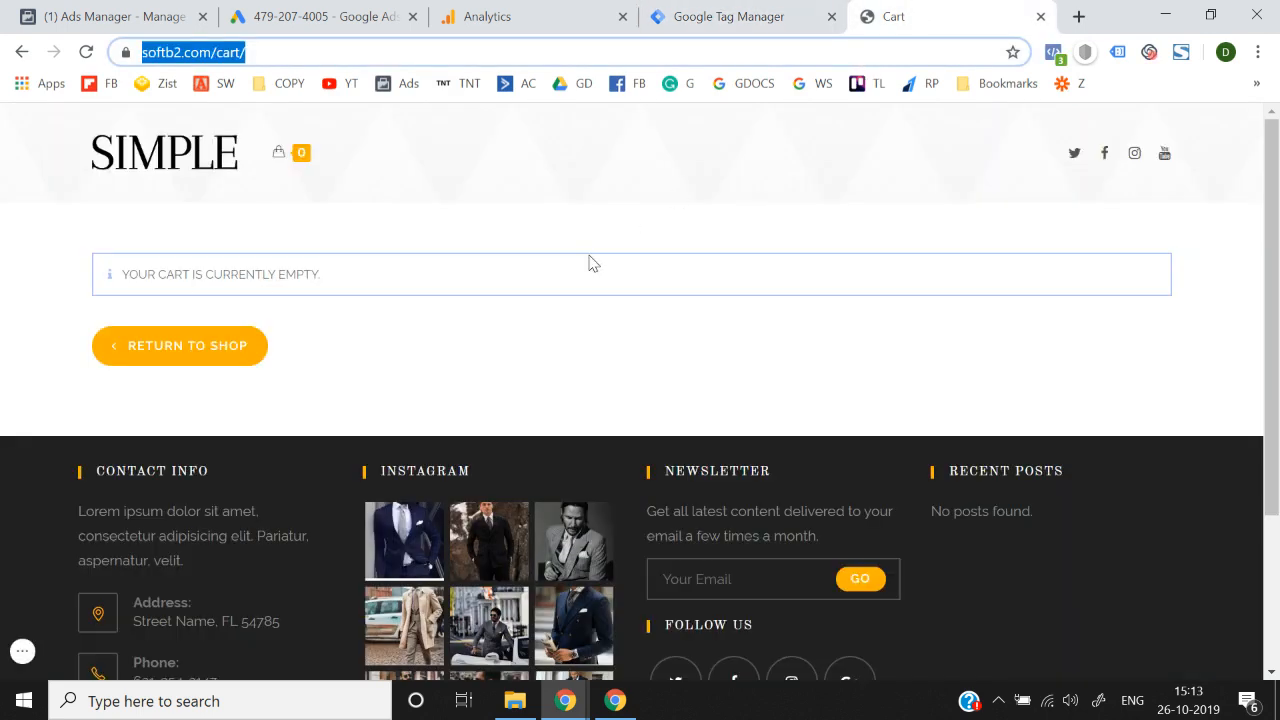
pyautogui.press('Return')
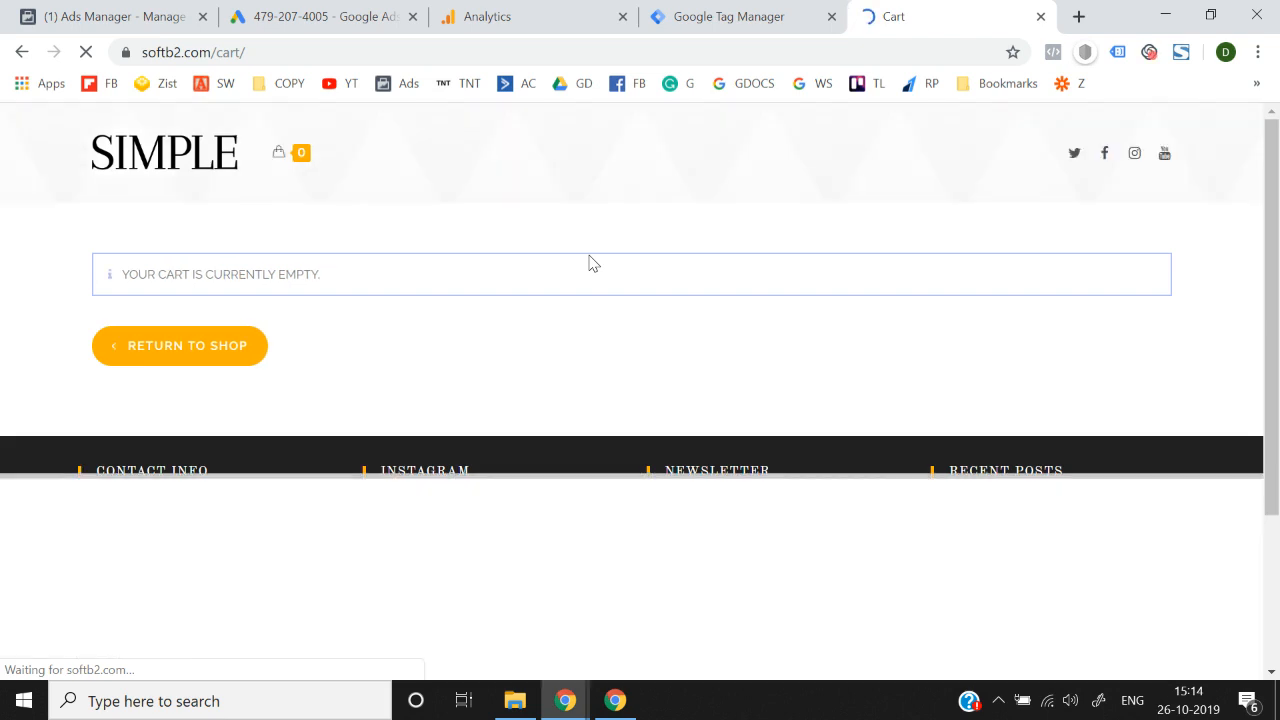
pyautogui.moveTo(608, 477); pyautogui.dragTo(672, 286)
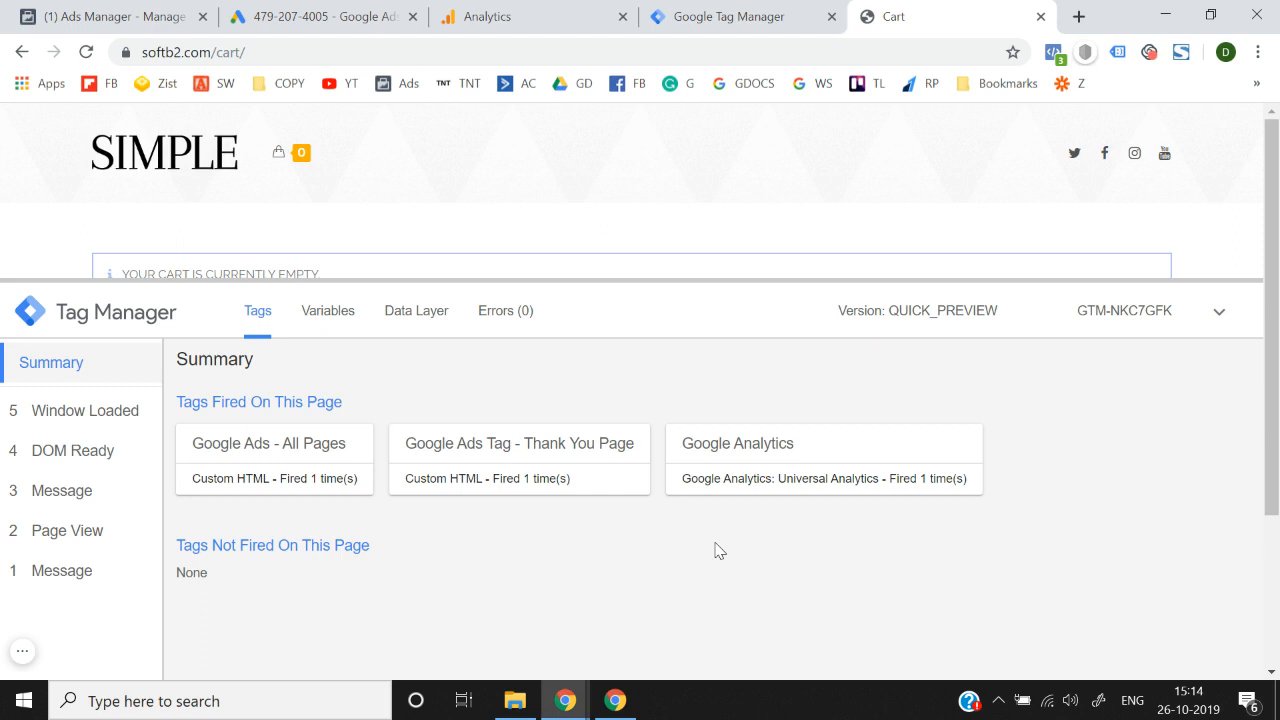
pyautogui.moveTo(216, 52); pyautogui.dragTo(246, 52)
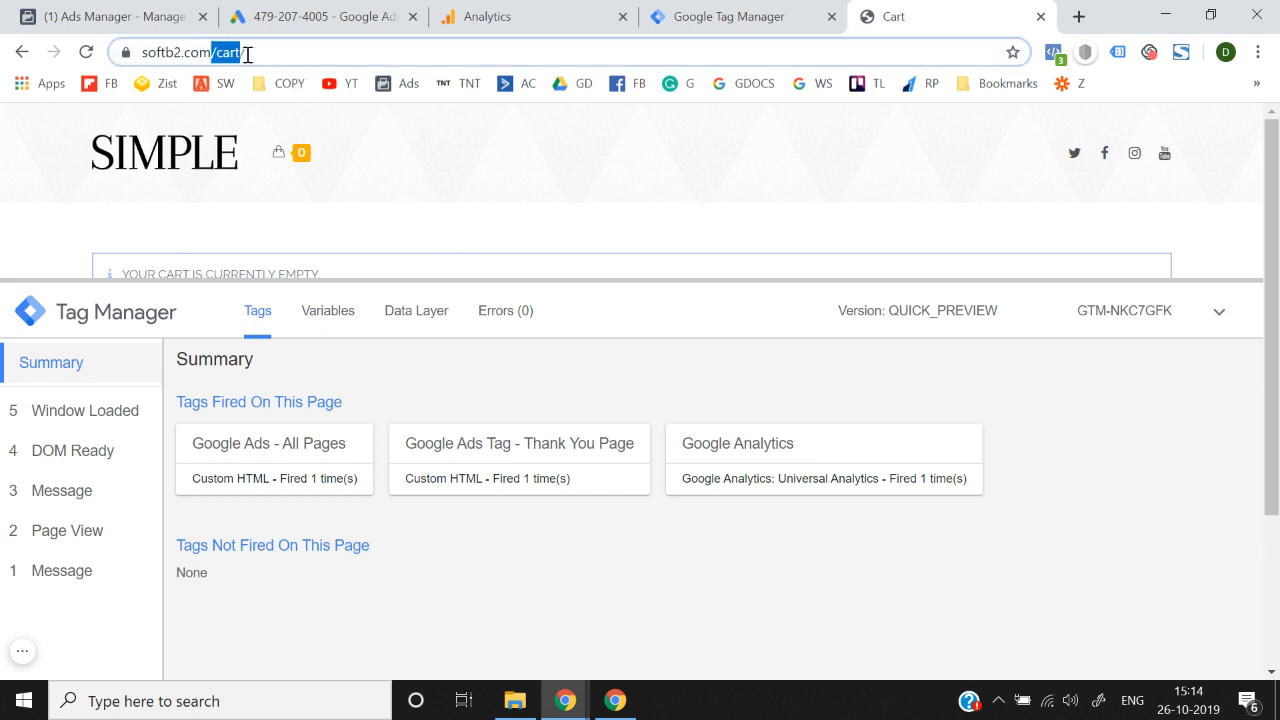
pyautogui.click(516, 374)
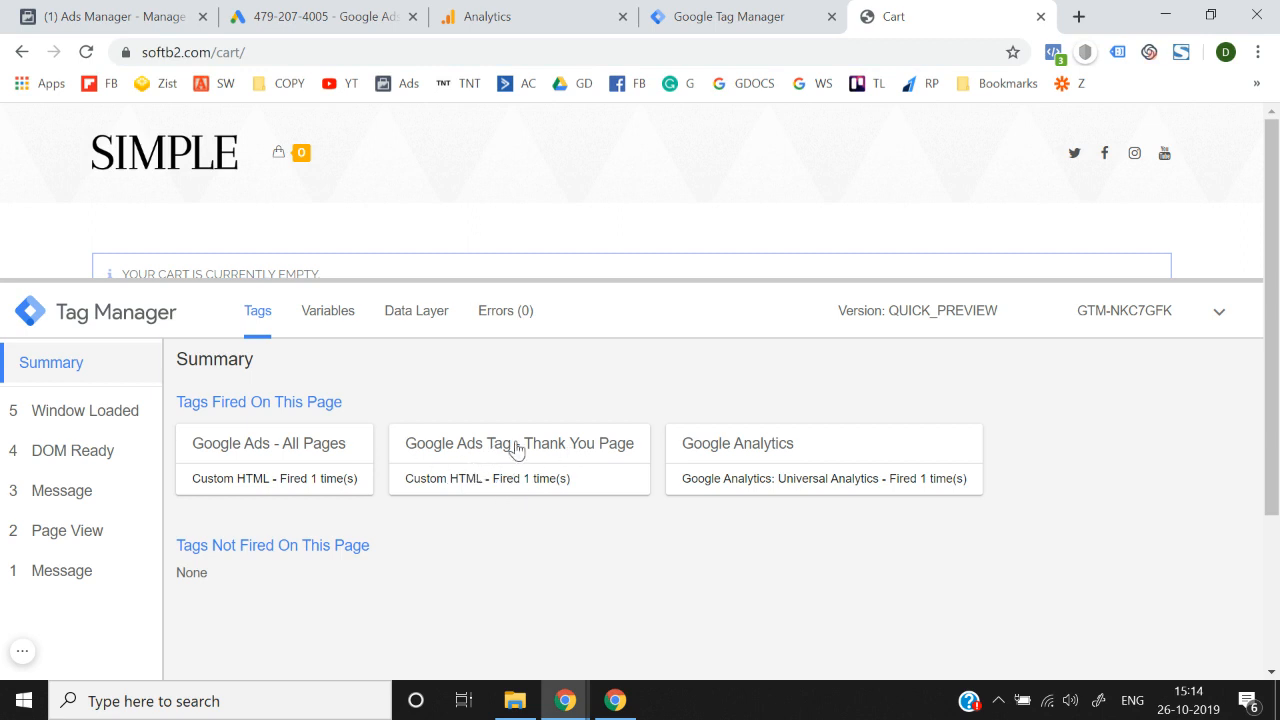
# - Open the softb2.com home page and check which tags fire and do not fire there
pyautogui.click(164, 168)
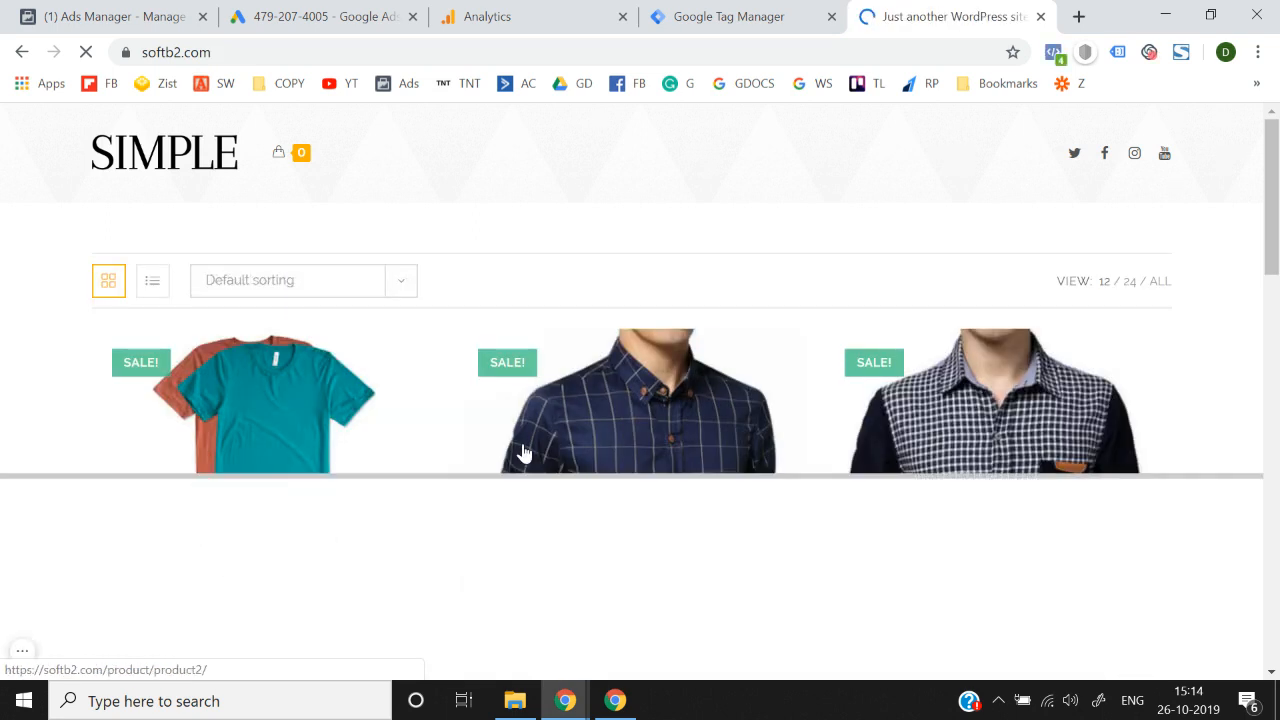
pyautogui.moveTo(541, 475); pyautogui.dragTo(583, 300)
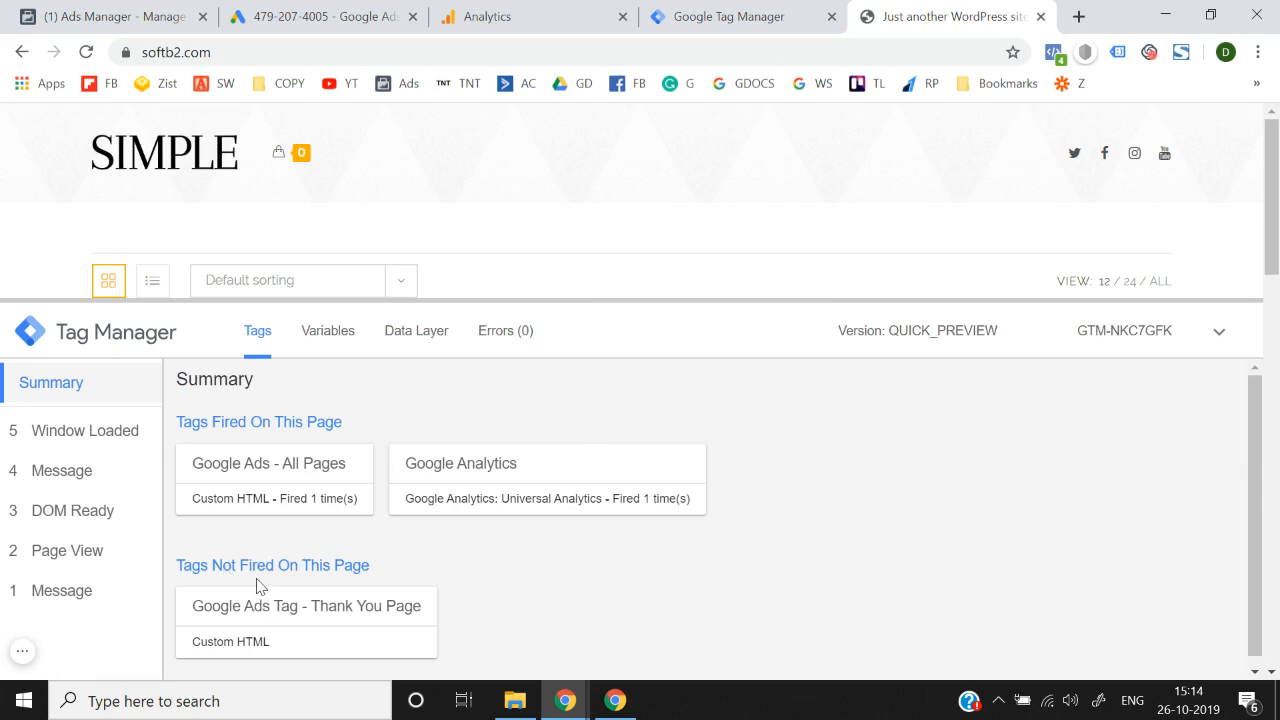
pyautogui.moveTo(252, 568); pyautogui.dragTo(345, 566)
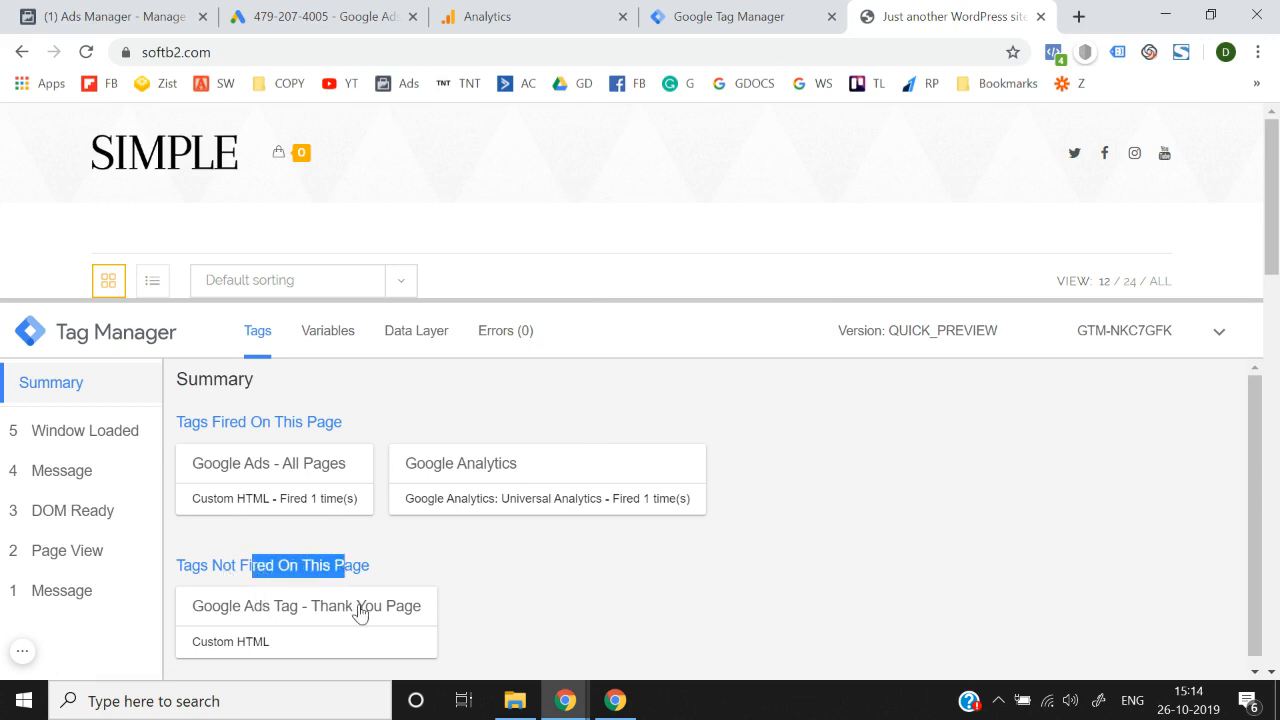
pyautogui.click(541, 609)
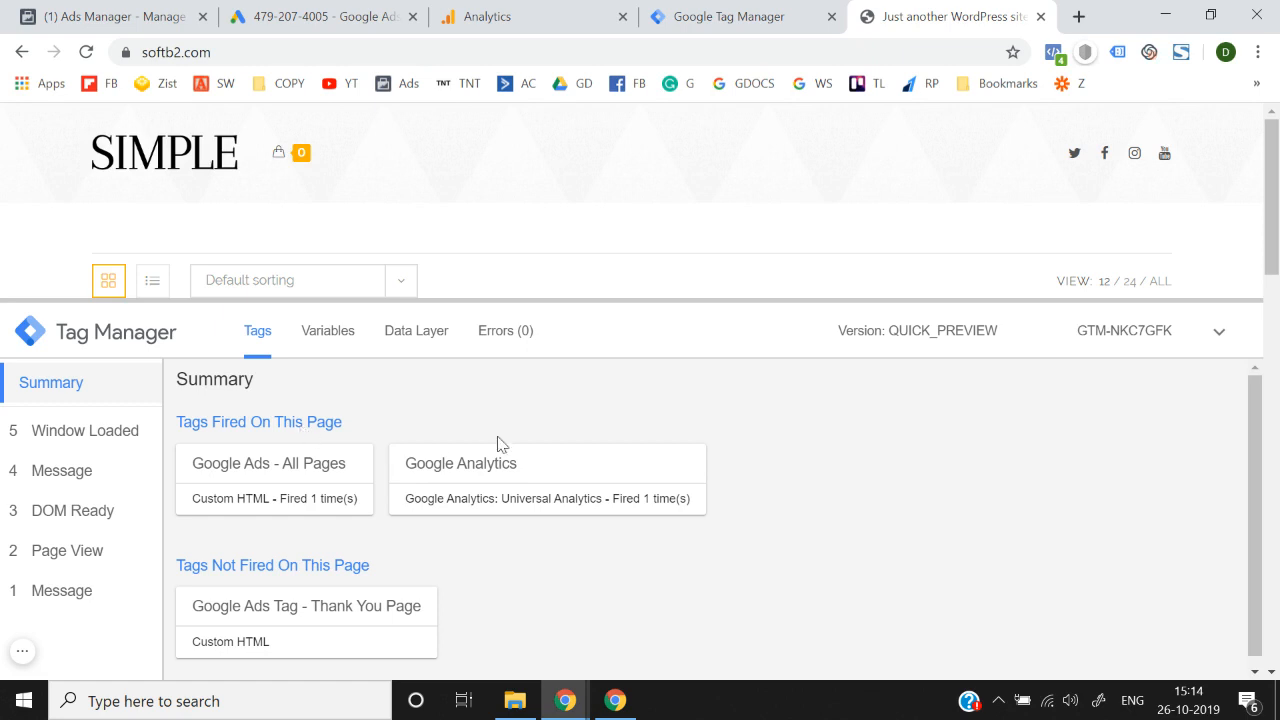
pyautogui.click(715, 20)
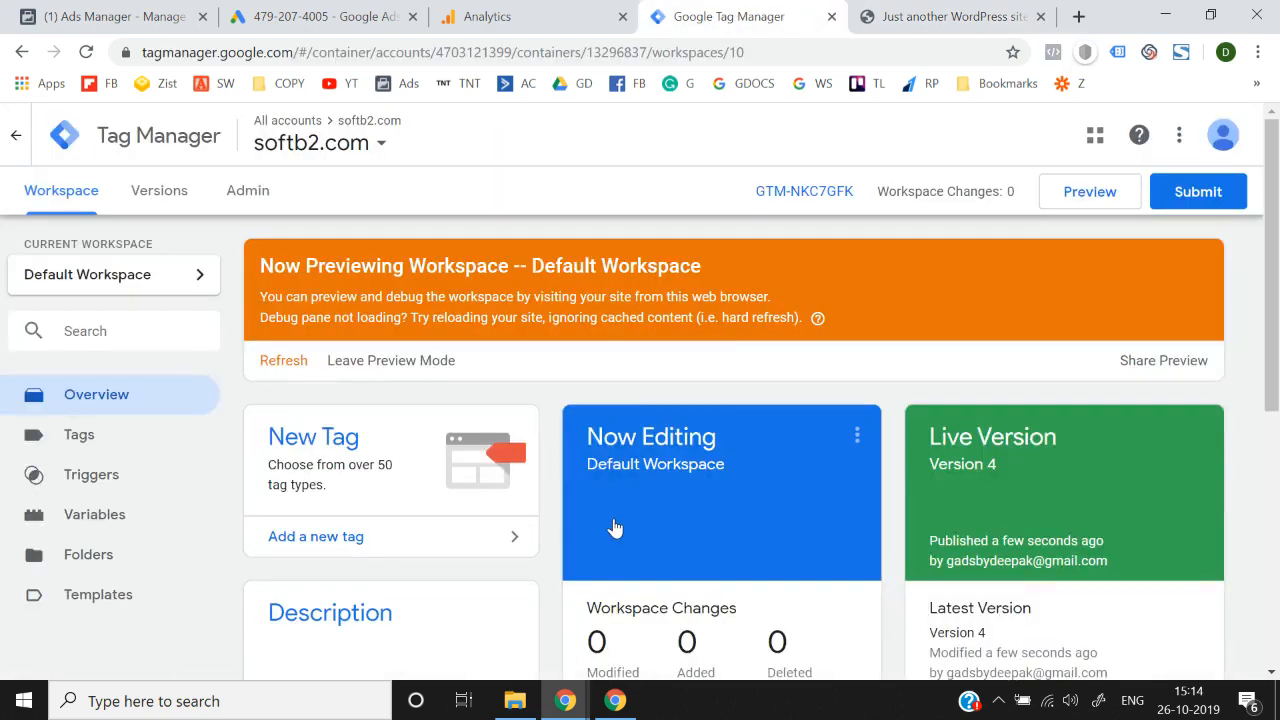
pyautogui.click(940, 17)
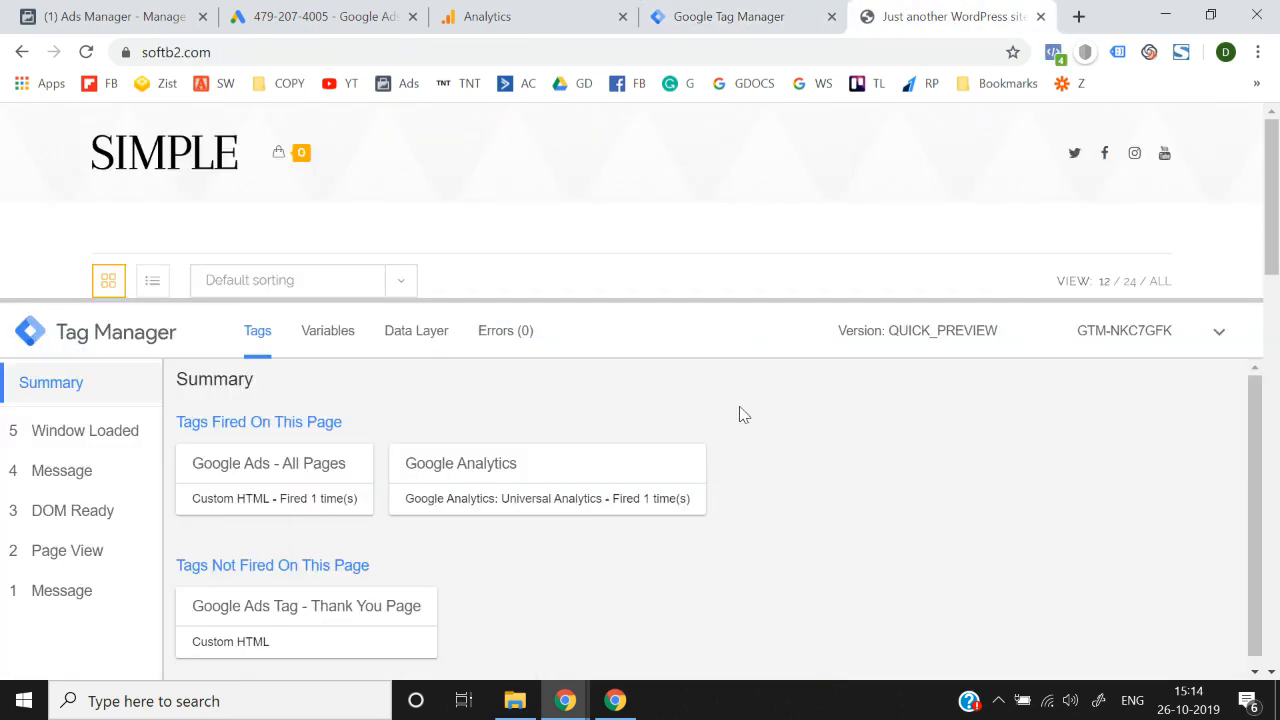
pyautogui.click(333, 12)
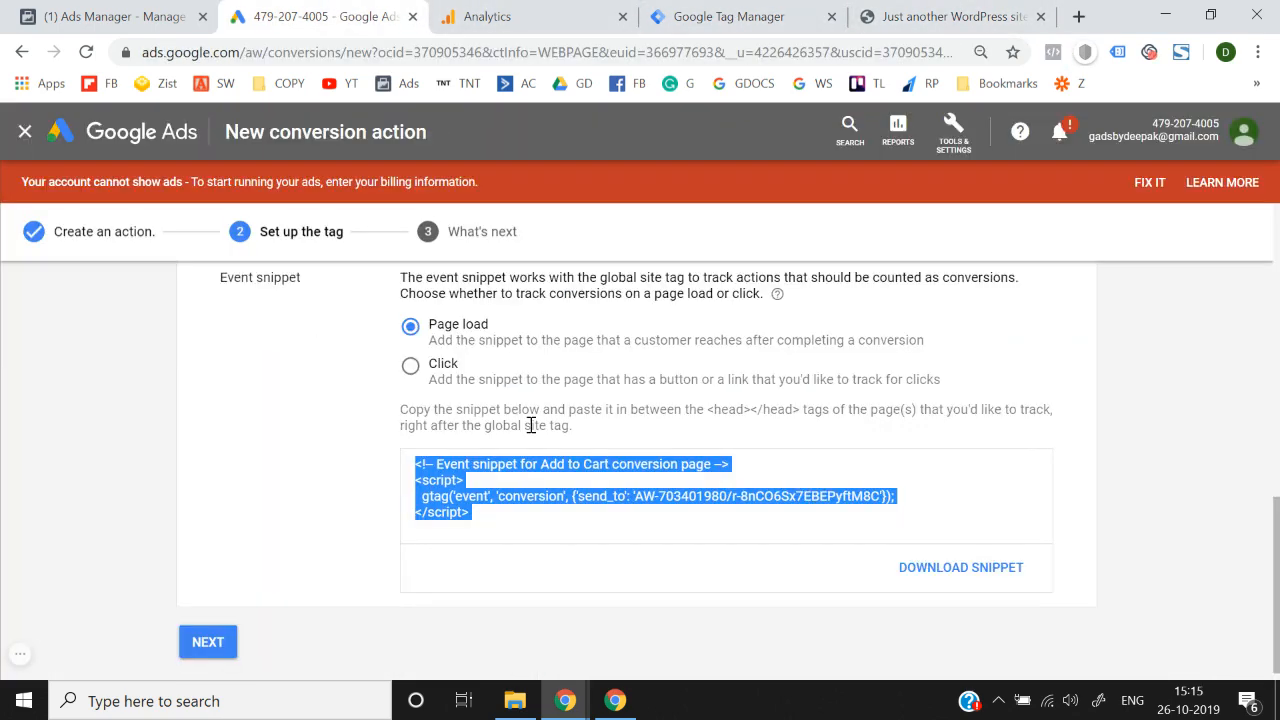
pyautogui.click(912, 12)
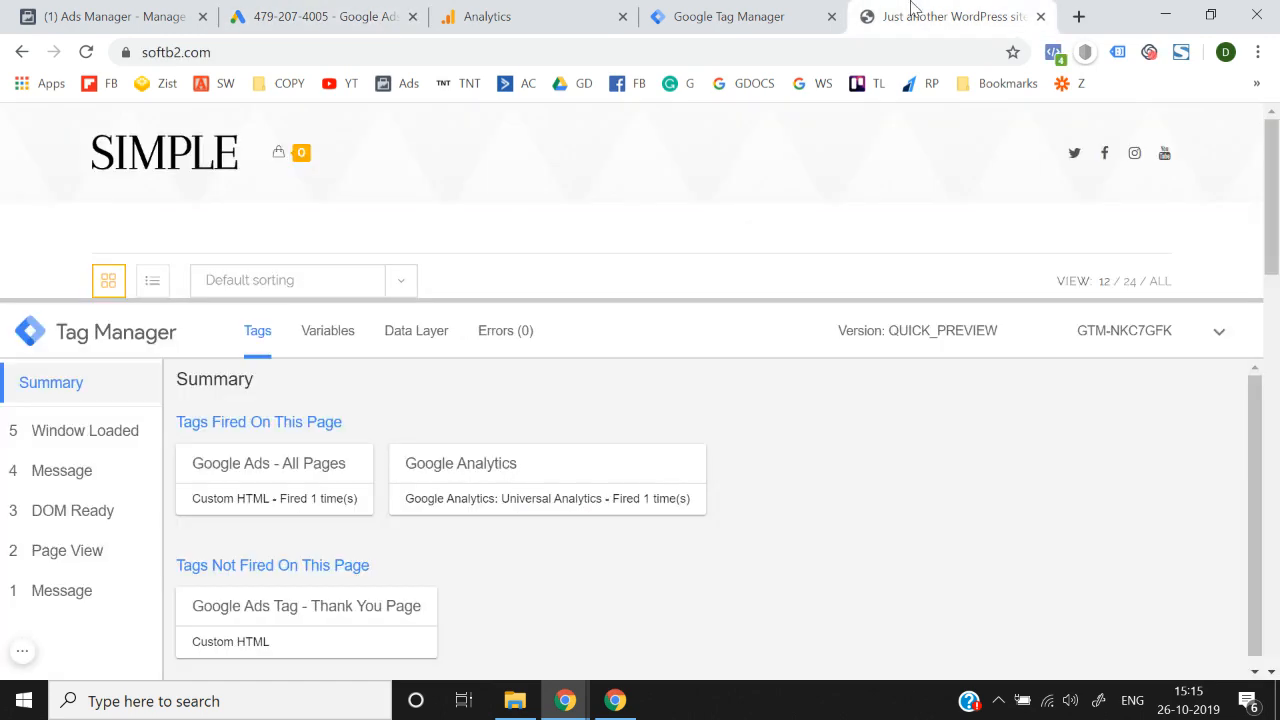
# - In Google Ads, choose Google Tag Manager as the installation method for the Add to Cart conversion and review its instructions
pyautogui.click(388, 10)
pyautogui.scroll(10, 578, 392)
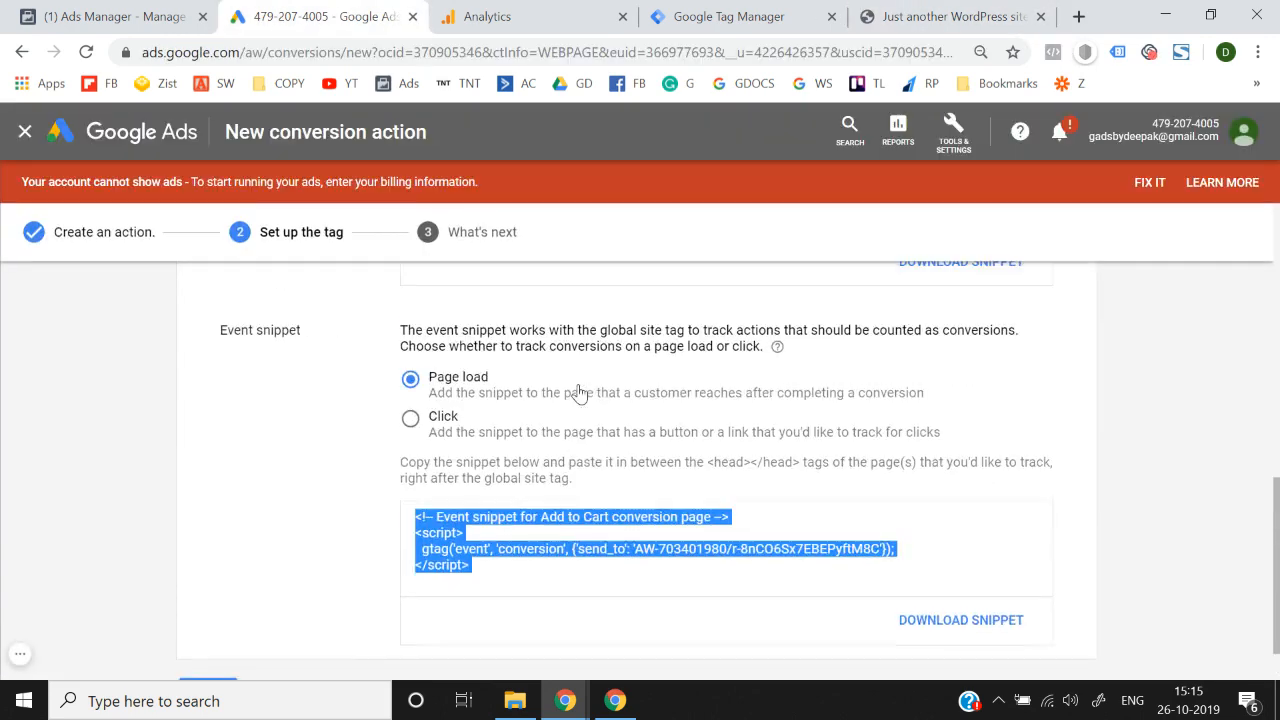
pyautogui.scroll(-2, 578, 392)
pyautogui.scroll(2, 578, 392)
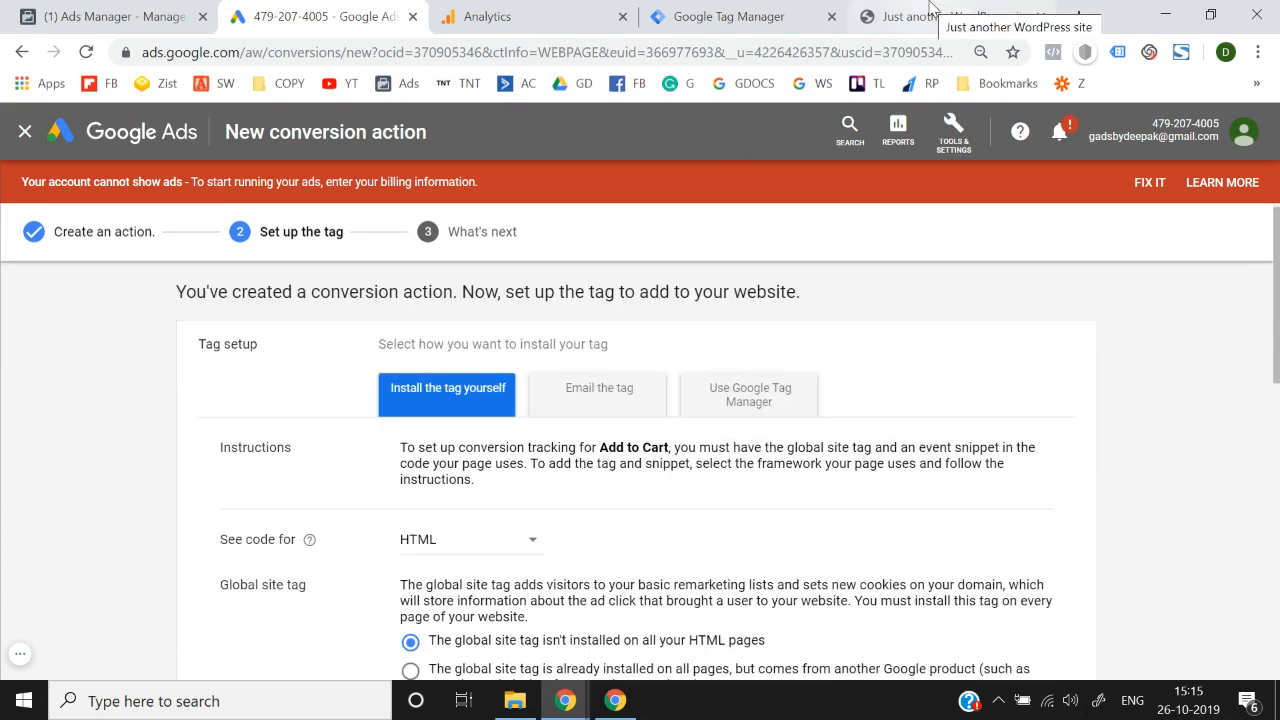
pyautogui.click(765, 399)
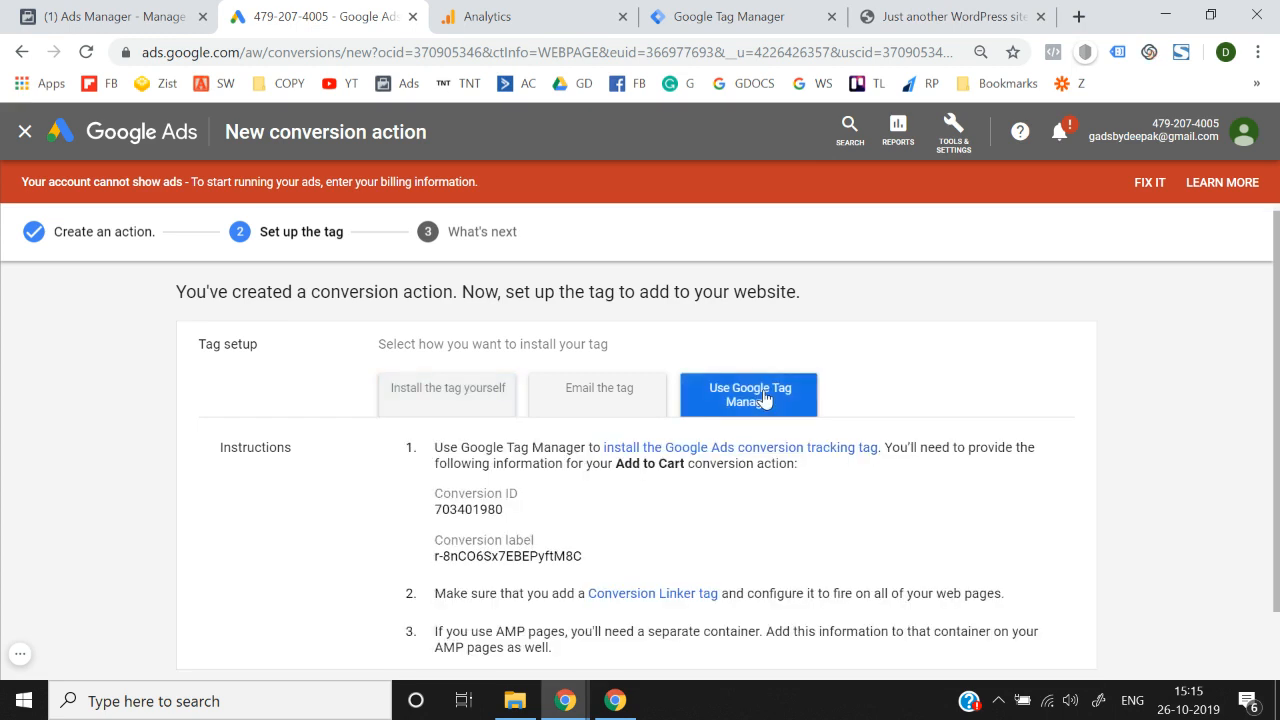
pyautogui.scroll(-1, 765, 395)
pyautogui.scroll(1, 765, 397)
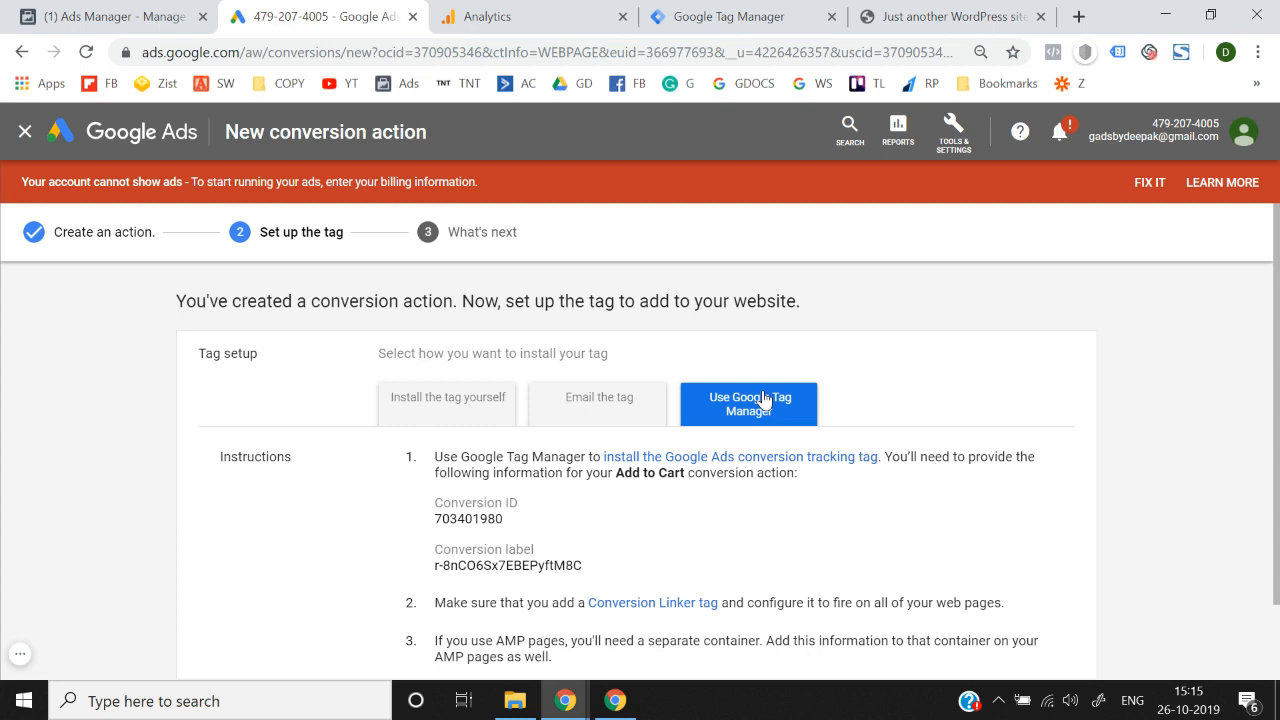
pyautogui.scroll(-1, 765, 399)
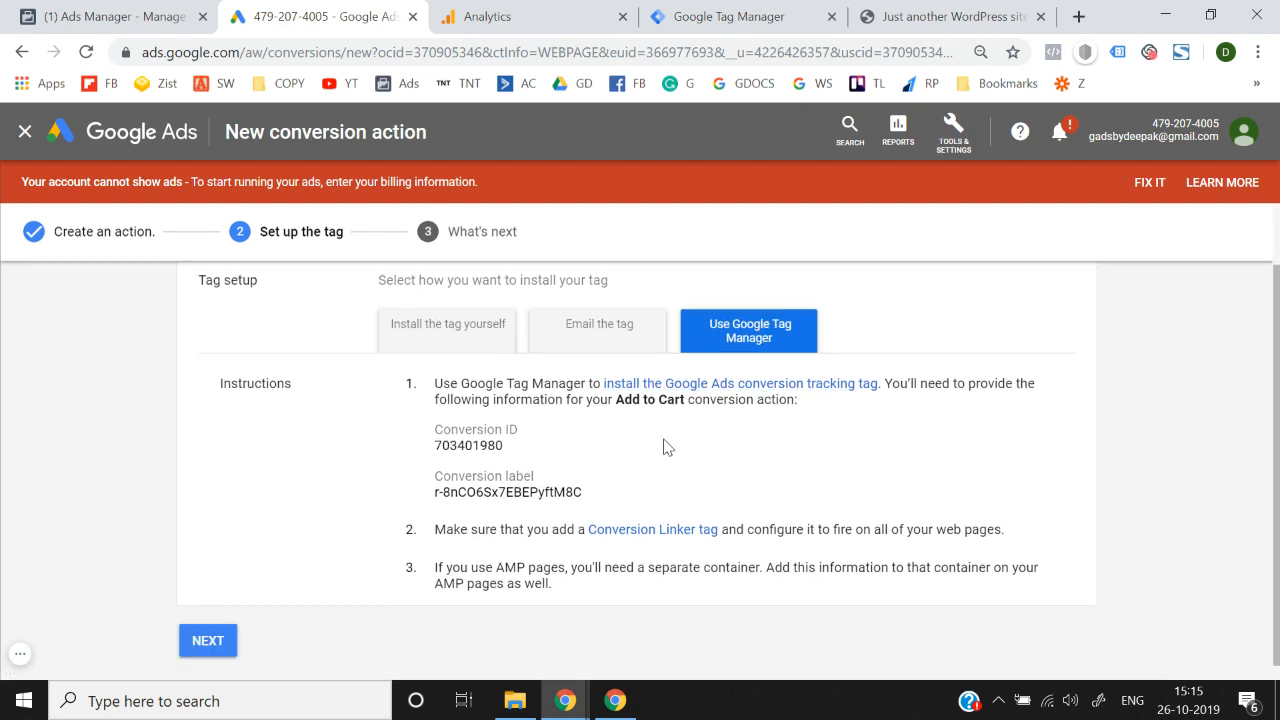
# - Return to Google Tag Manager and leave the workspace's preview mode
pyautogui.click(752, 16)
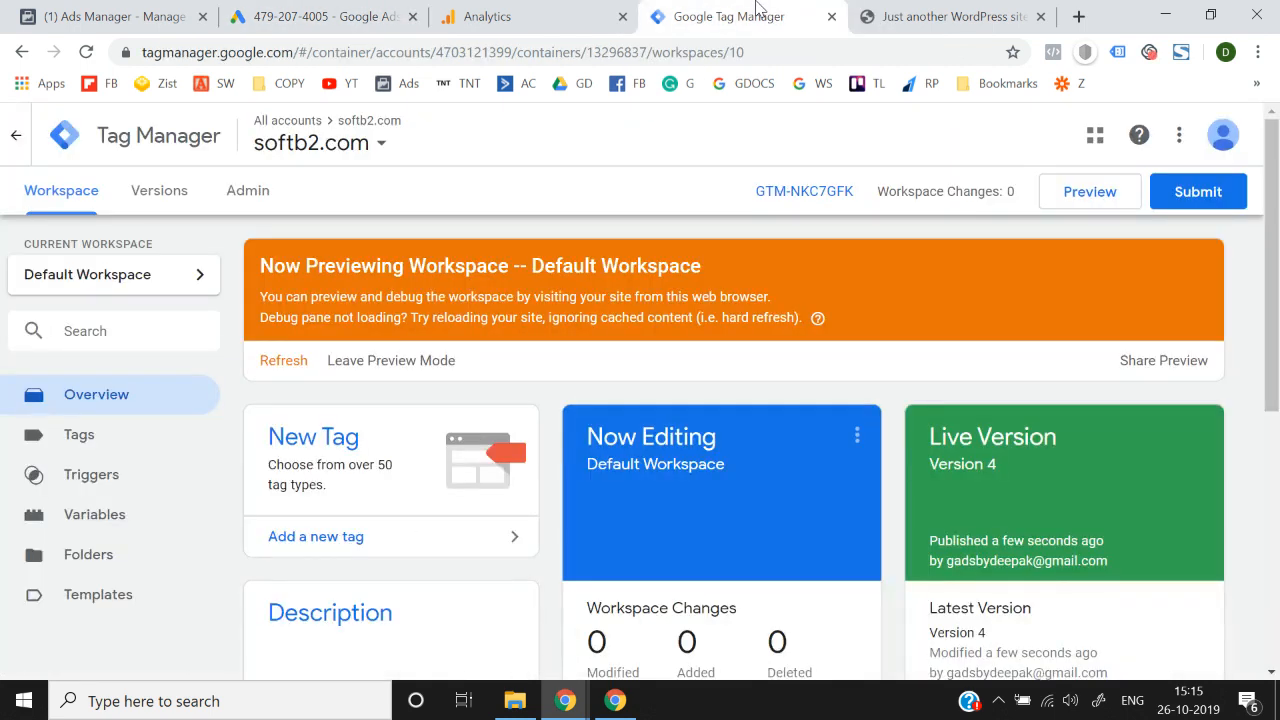
pyautogui.click(427, 363)
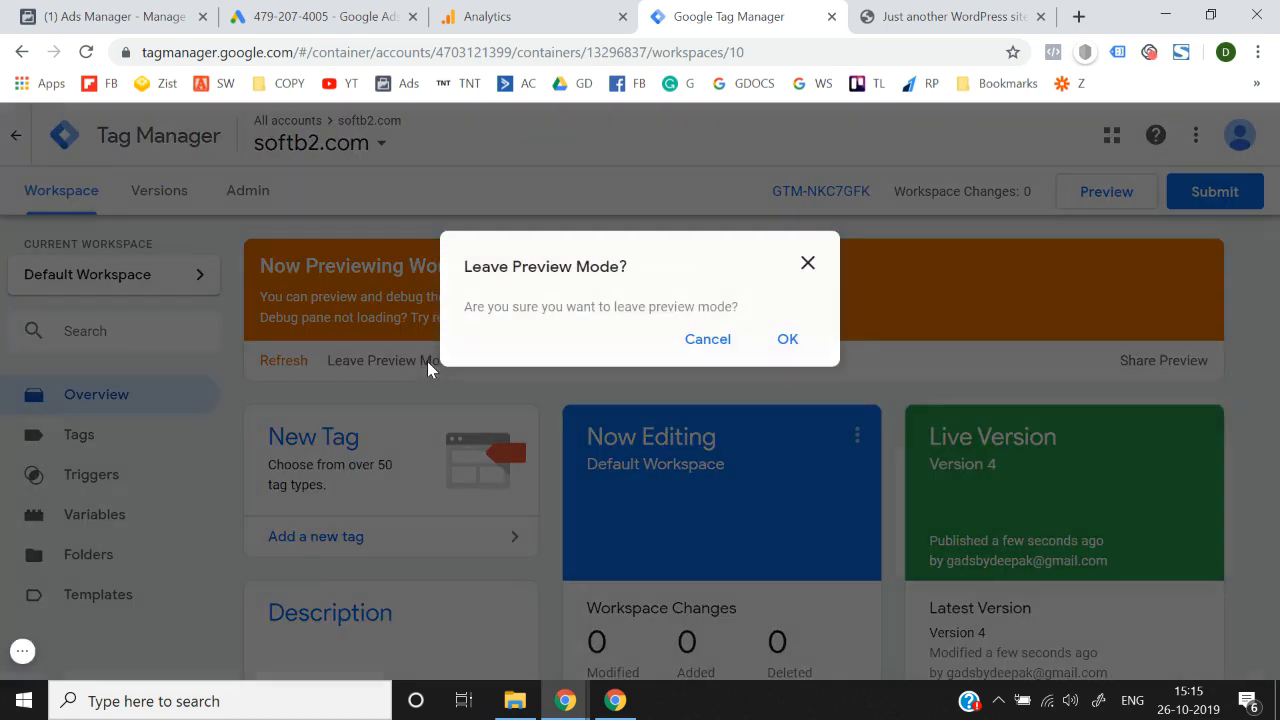
pyautogui.click(786, 341)
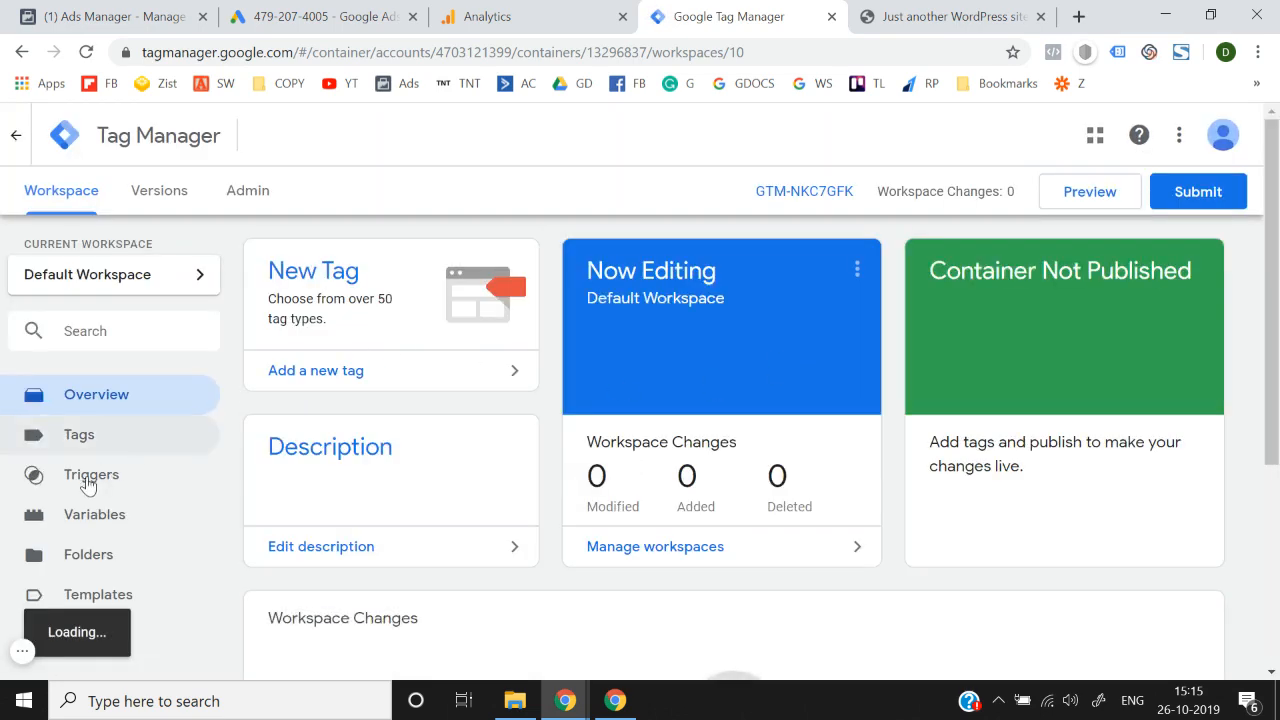
# - Delete the "Google Ads - All Pages" tag from the workspace
pyautogui.click(90, 451)
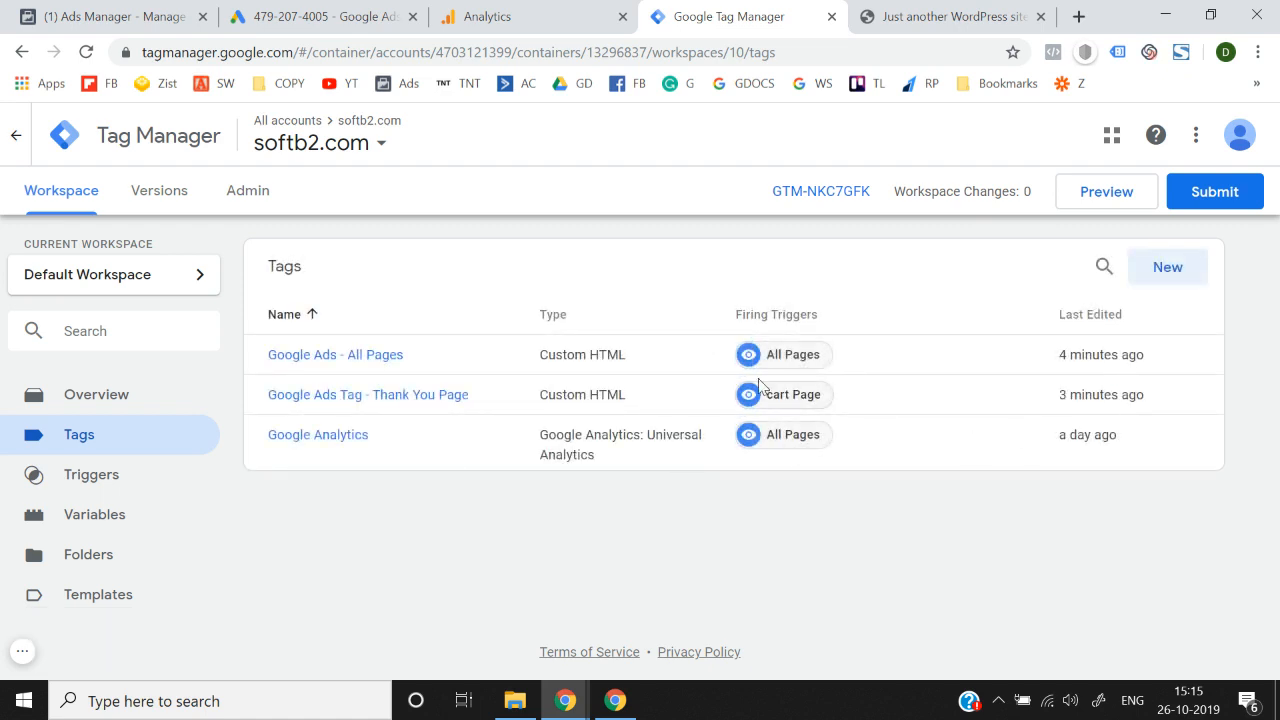
pyautogui.click(356, 360)
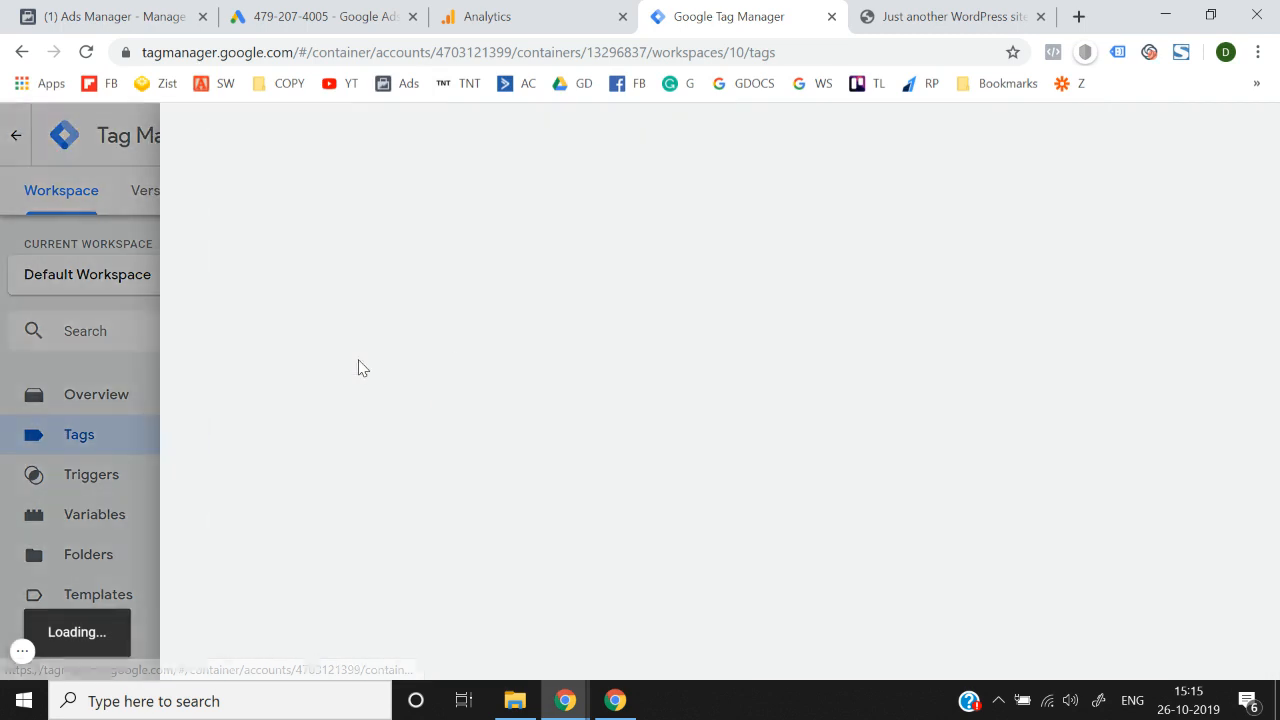
pyautogui.scroll(-2, 1157, 380)
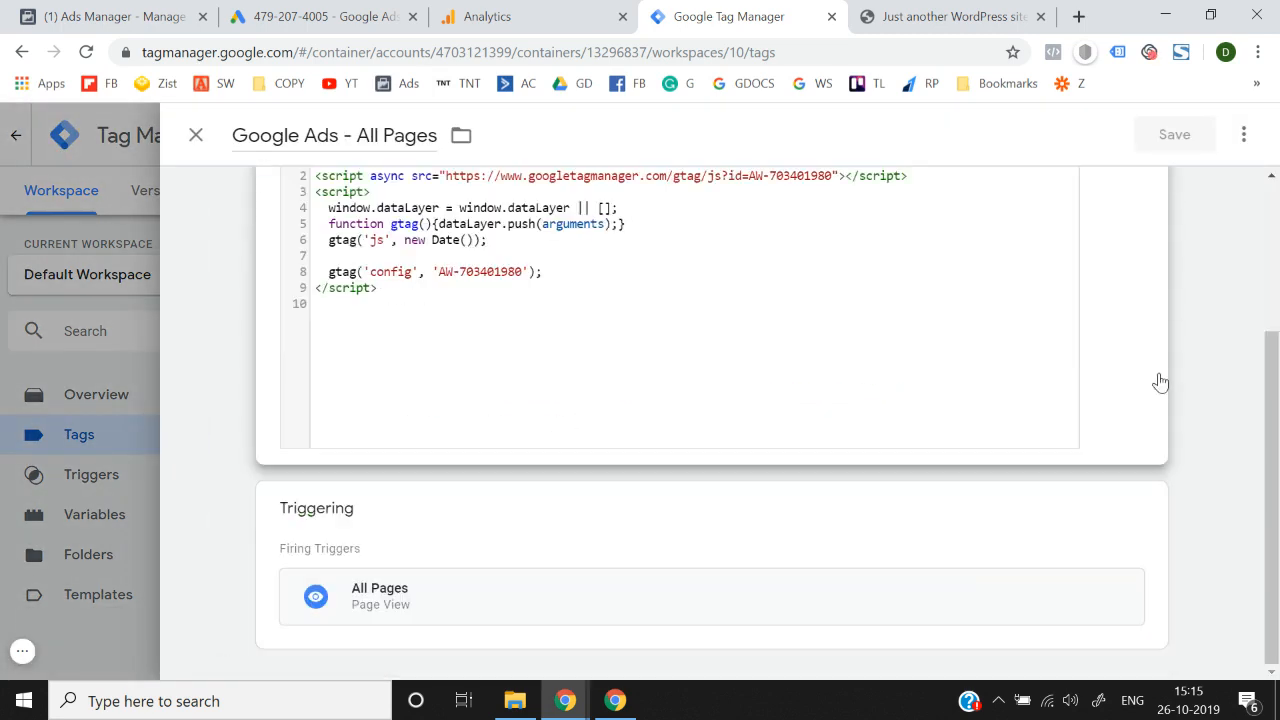
pyautogui.click(1241, 133)
pyautogui.click(1200, 234)
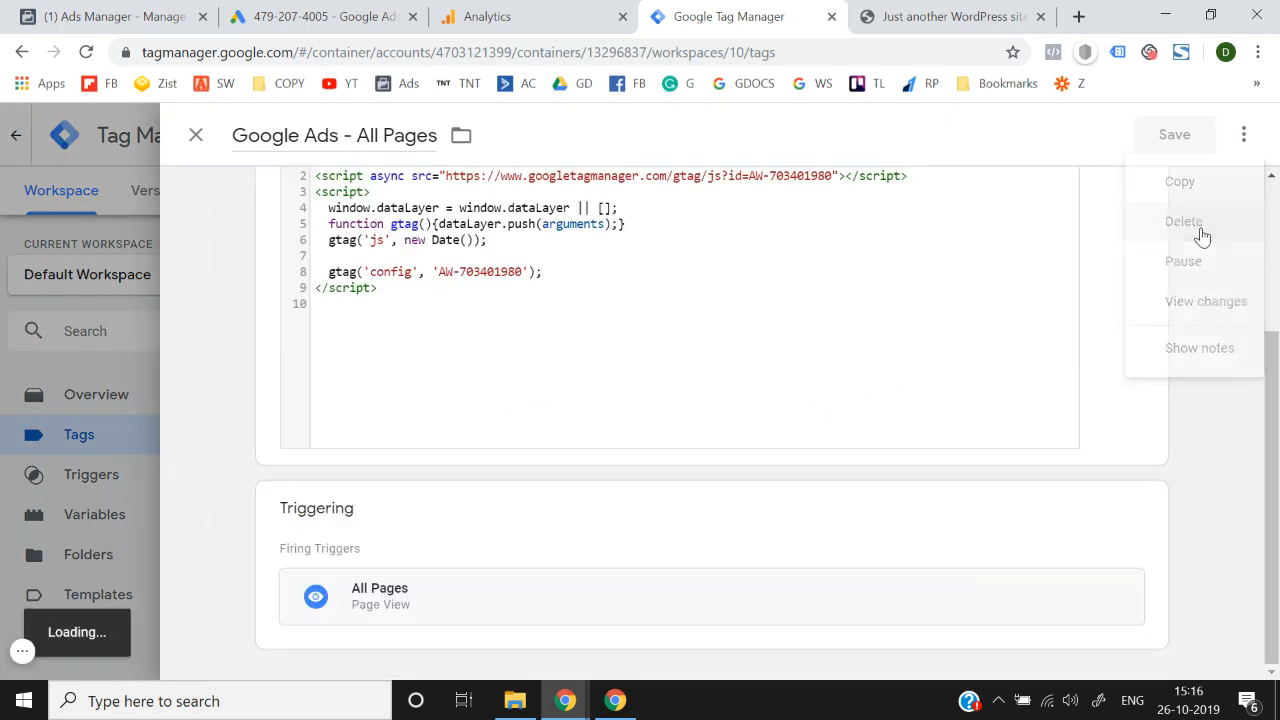
# - Finish deleting the "Google Ads - All Pages" tag and also delete the "Google Ads Tag - Thank You Page" tag
pyautogui.click(822, 345)
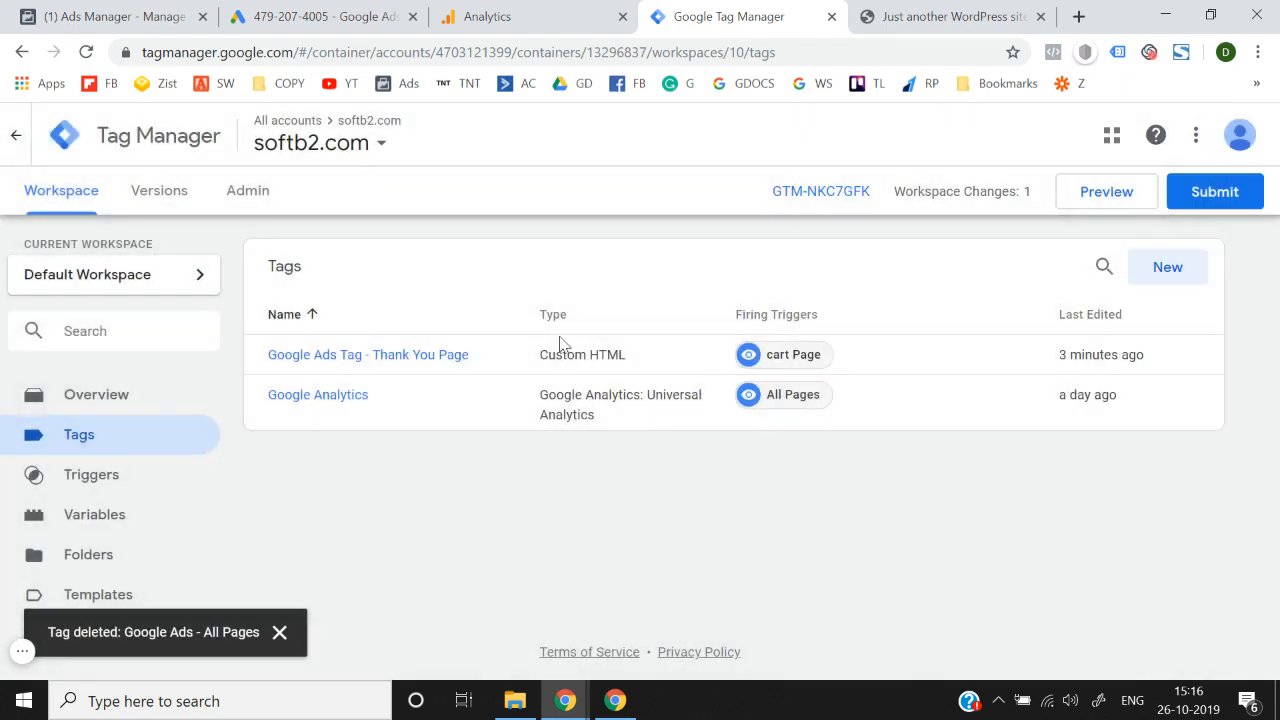
pyautogui.click(417, 357)
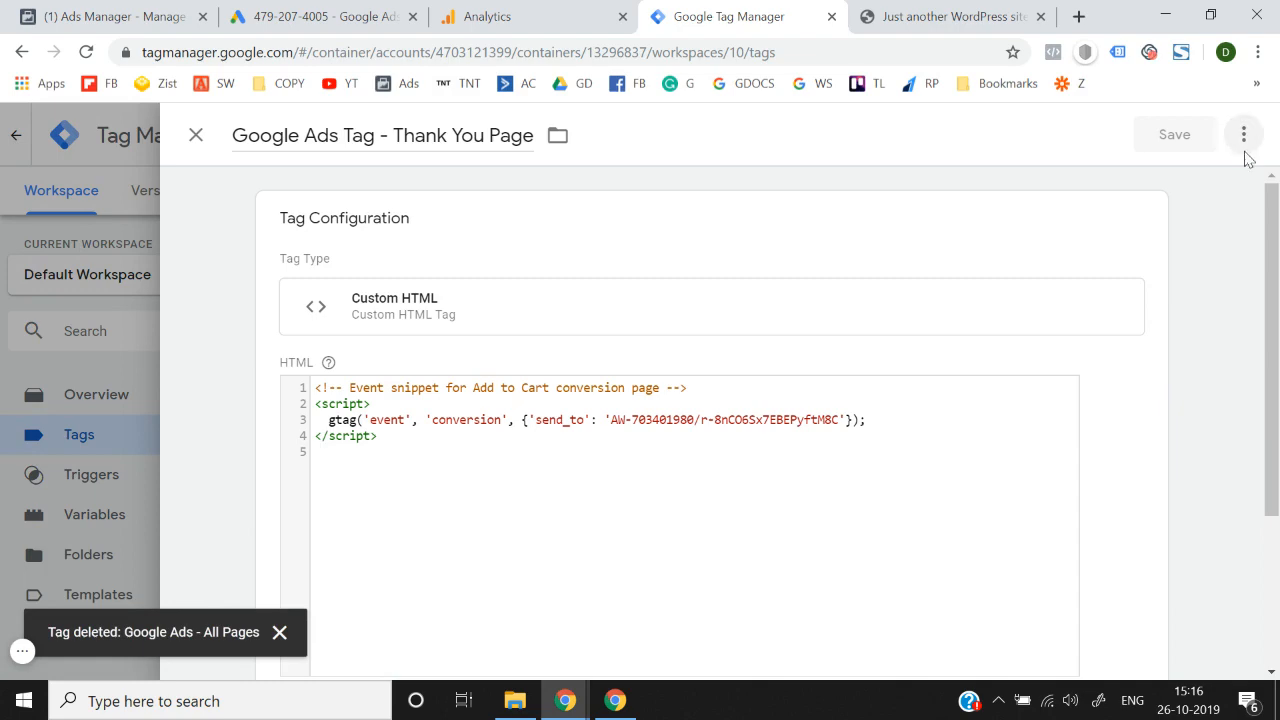
pyautogui.click(1243, 134)
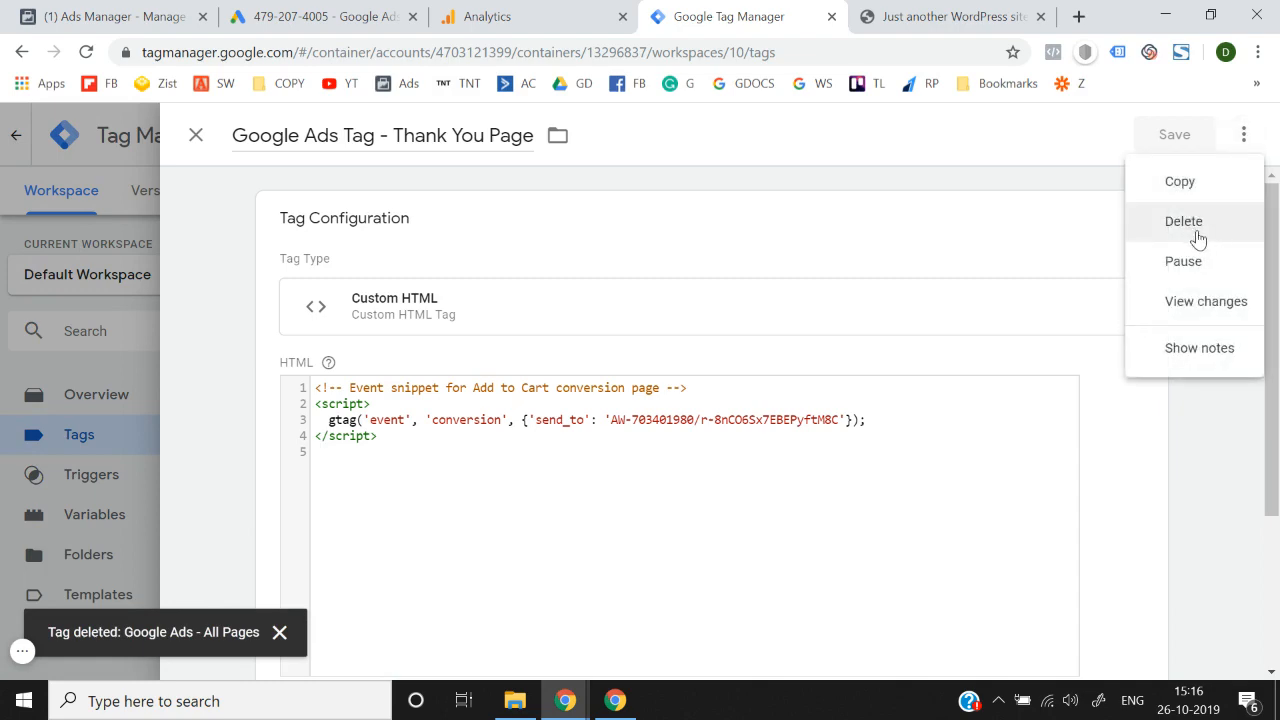
pyautogui.click(1193, 228)
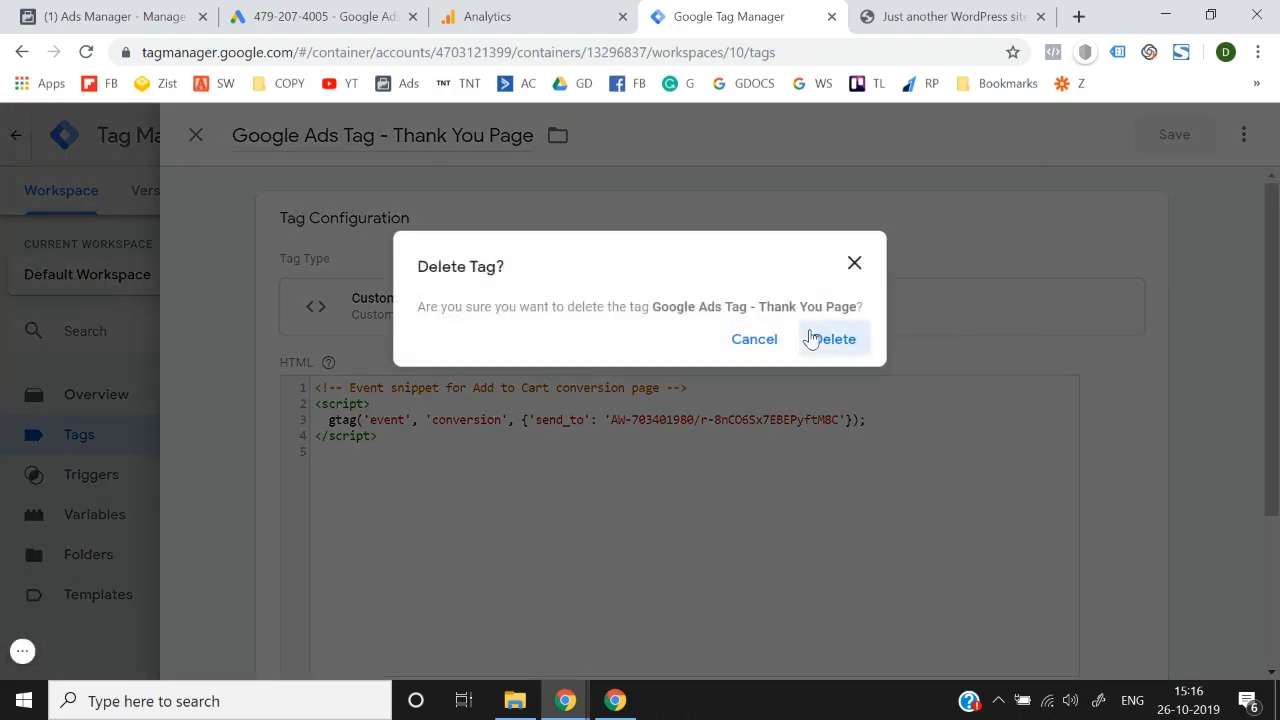
pyautogui.click(811, 340)
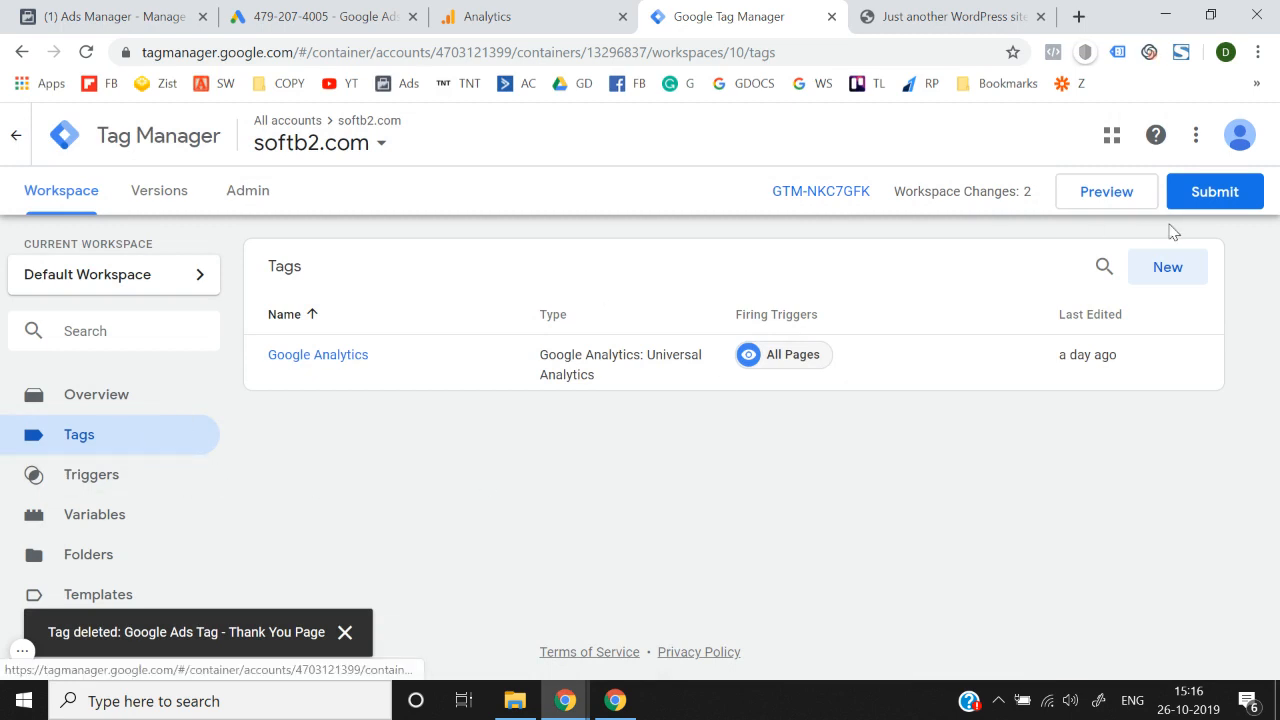
# - Publish the workspace changes without a version name or description, and return to the workspace overview
pyautogui.click(1237, 195)
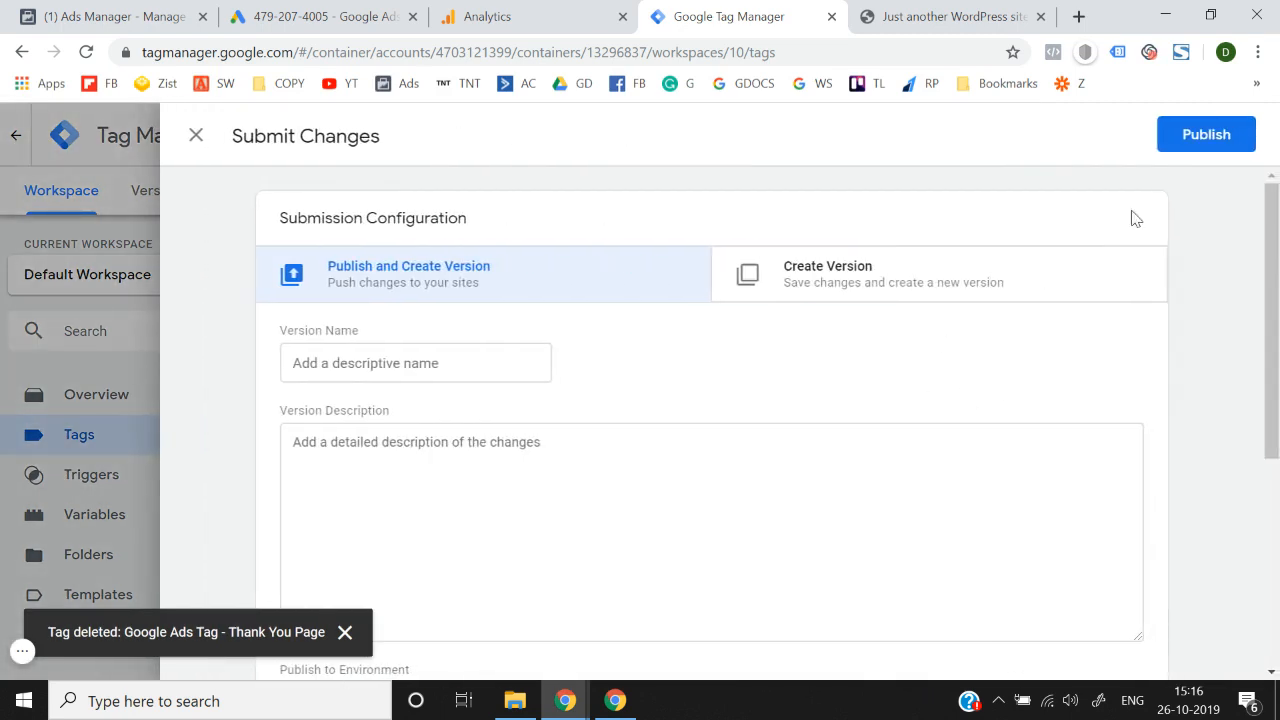
pyautogui.click(1220, 154)
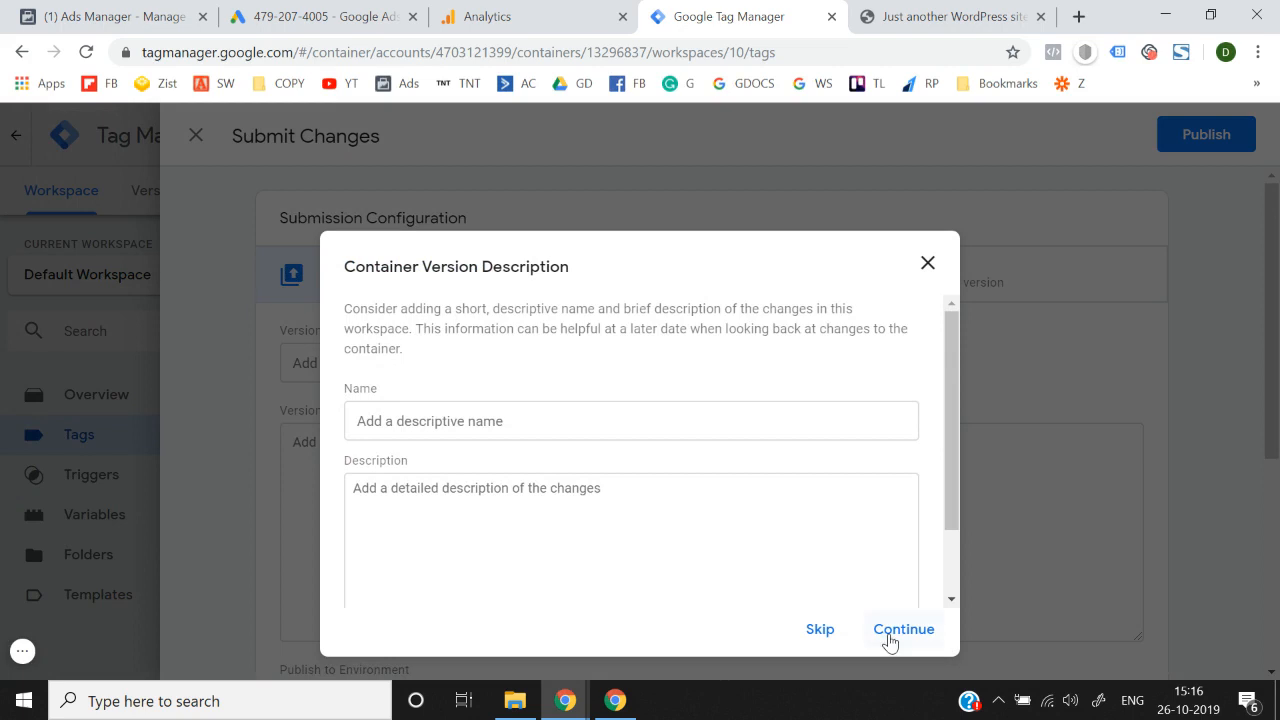
pyautogui.click(889, 632)
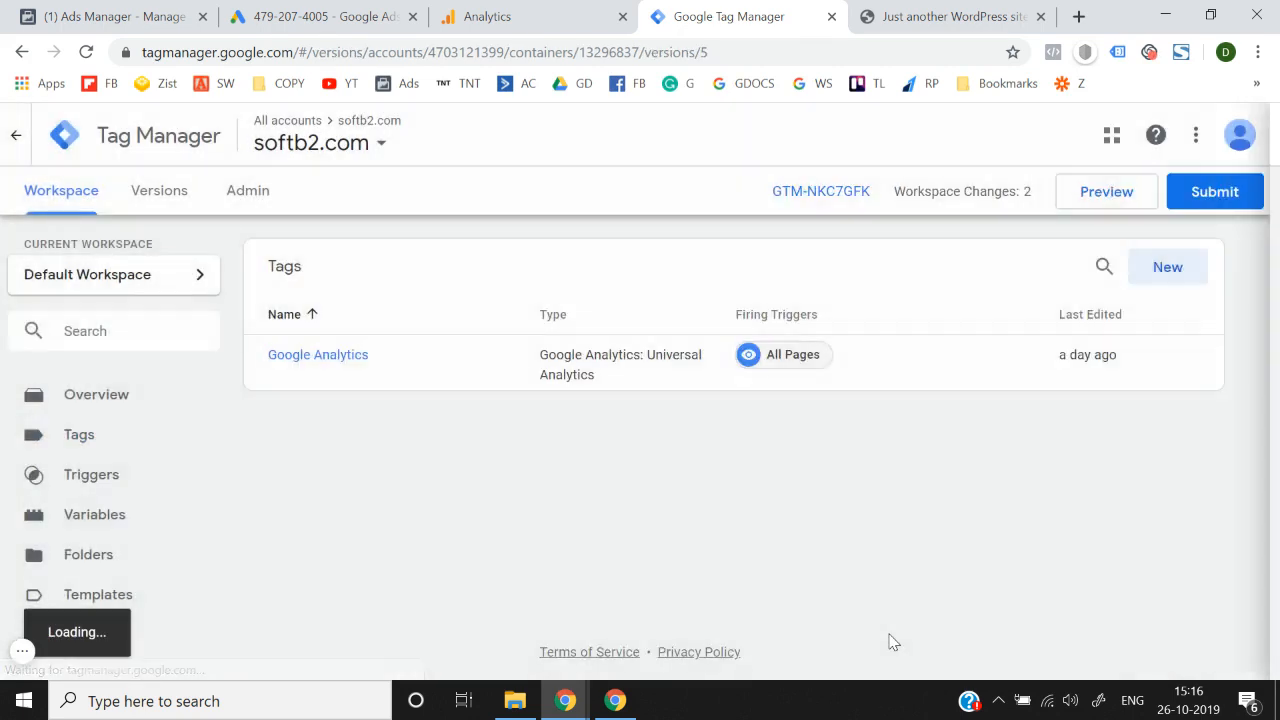
pyautogui.click(52, 199)
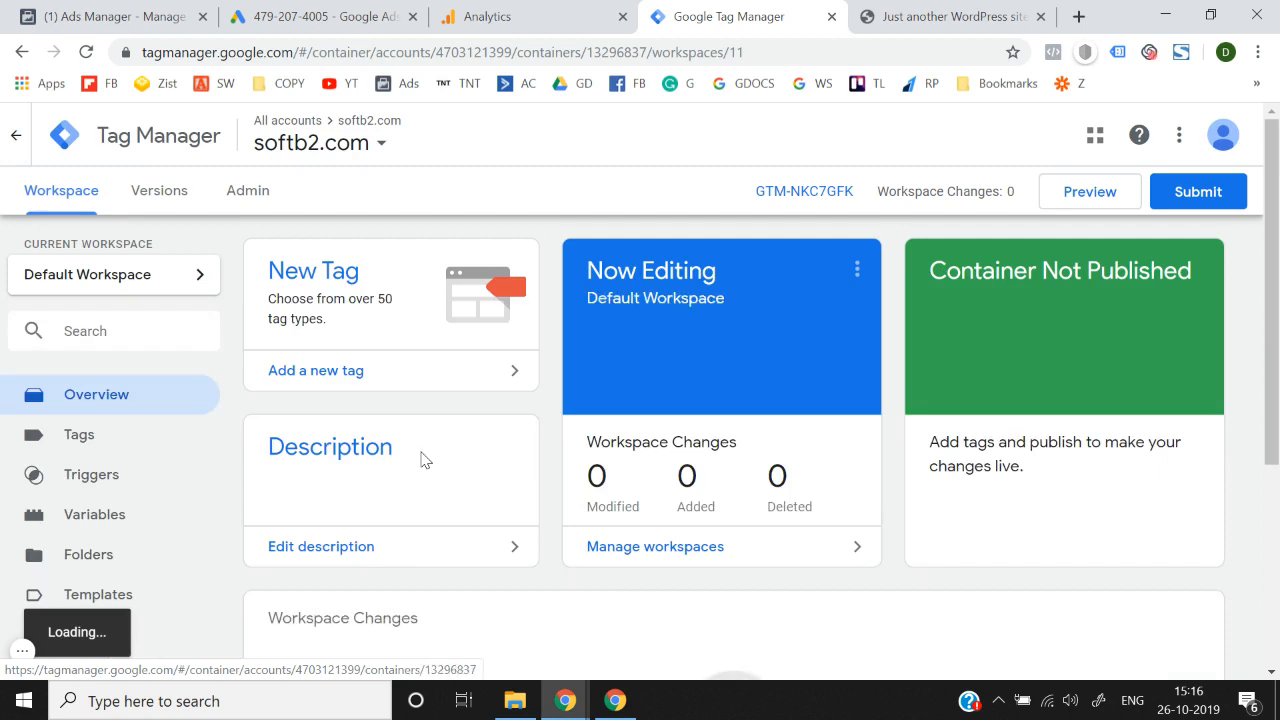
# - Add a new tag named "Google Ads Conversion Tracking" and choose Google Ads Conversion Tracking as its tag type
pyautogui.click(330, 12)
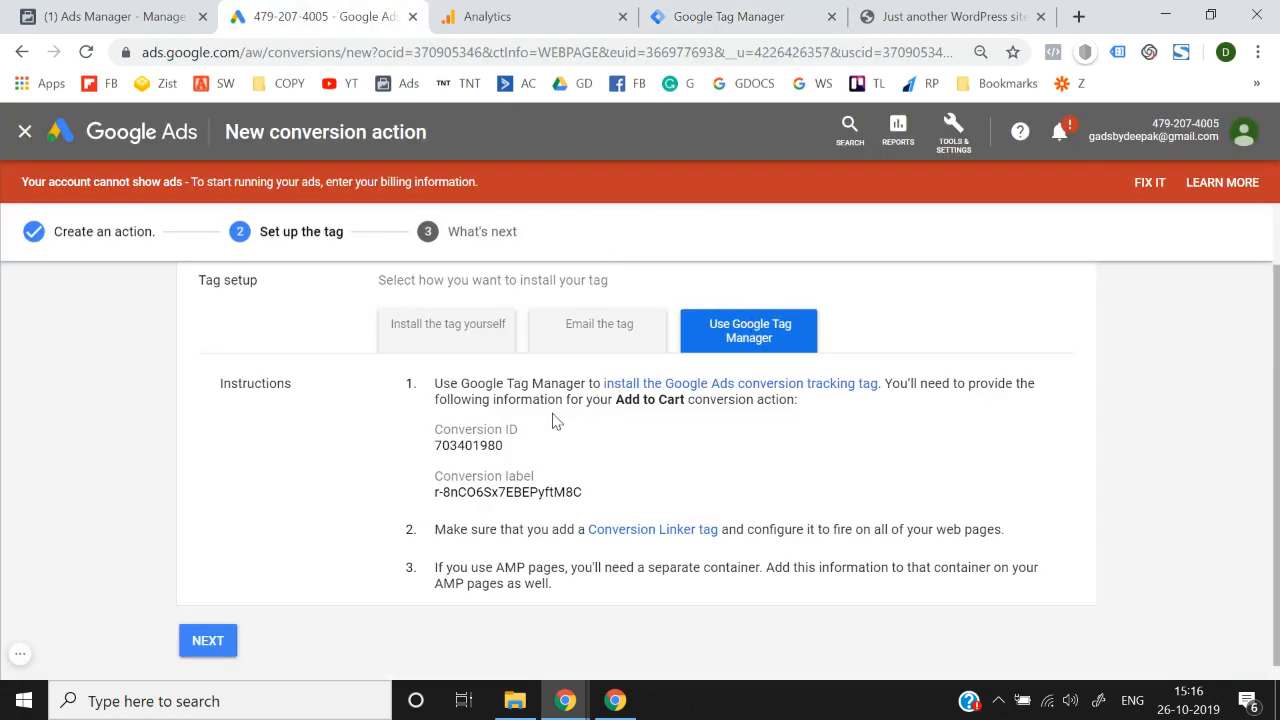
pyautogui.click(722, 12)
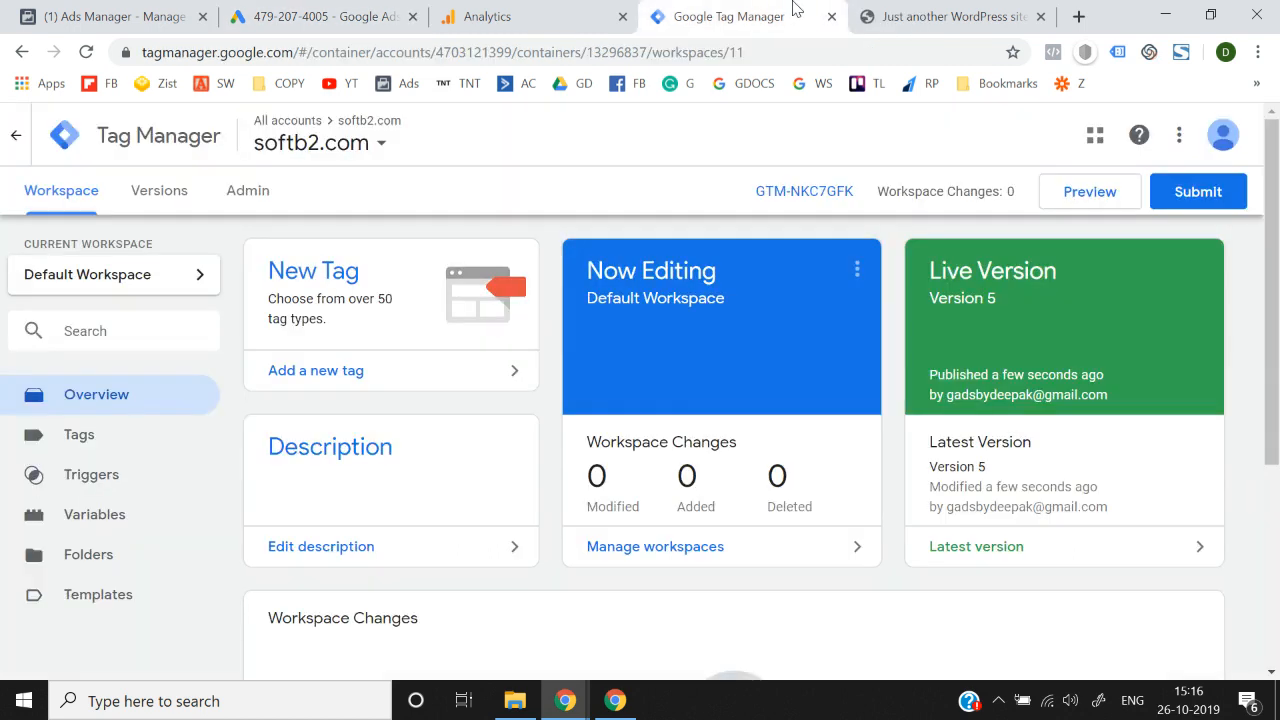
pyautogui.click(346, 372)
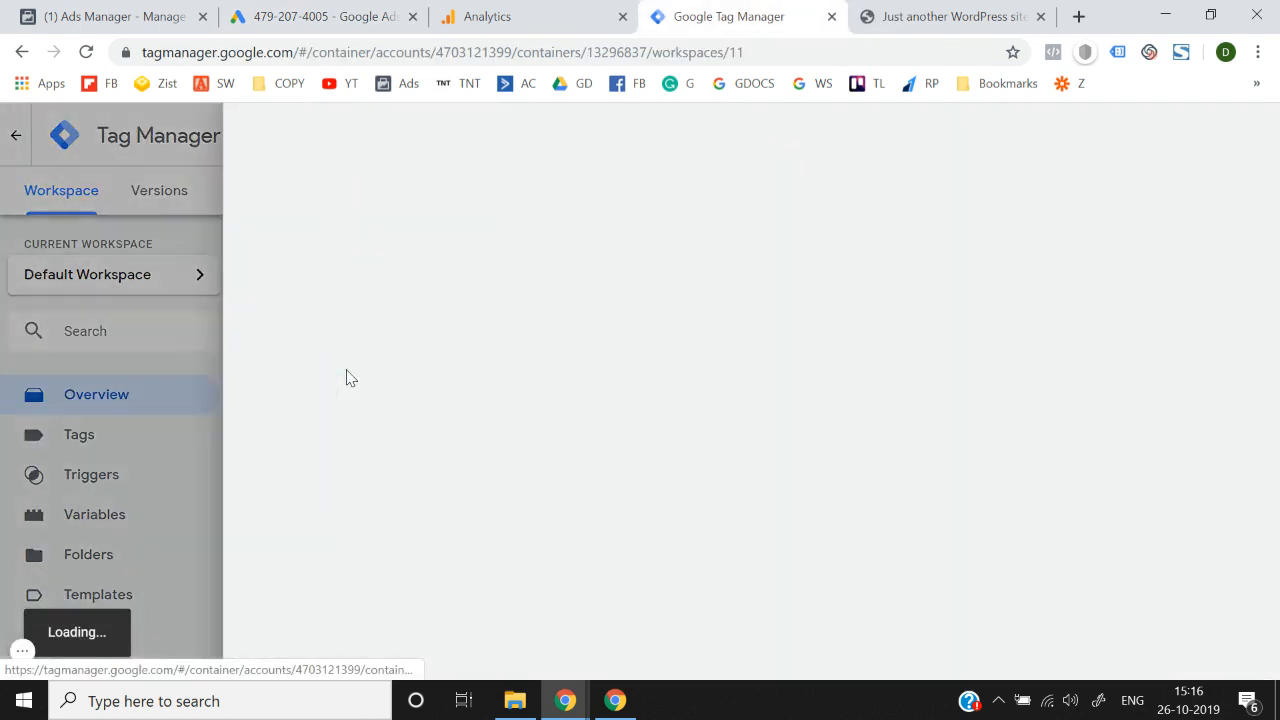
pyautogui.click(304, 138)
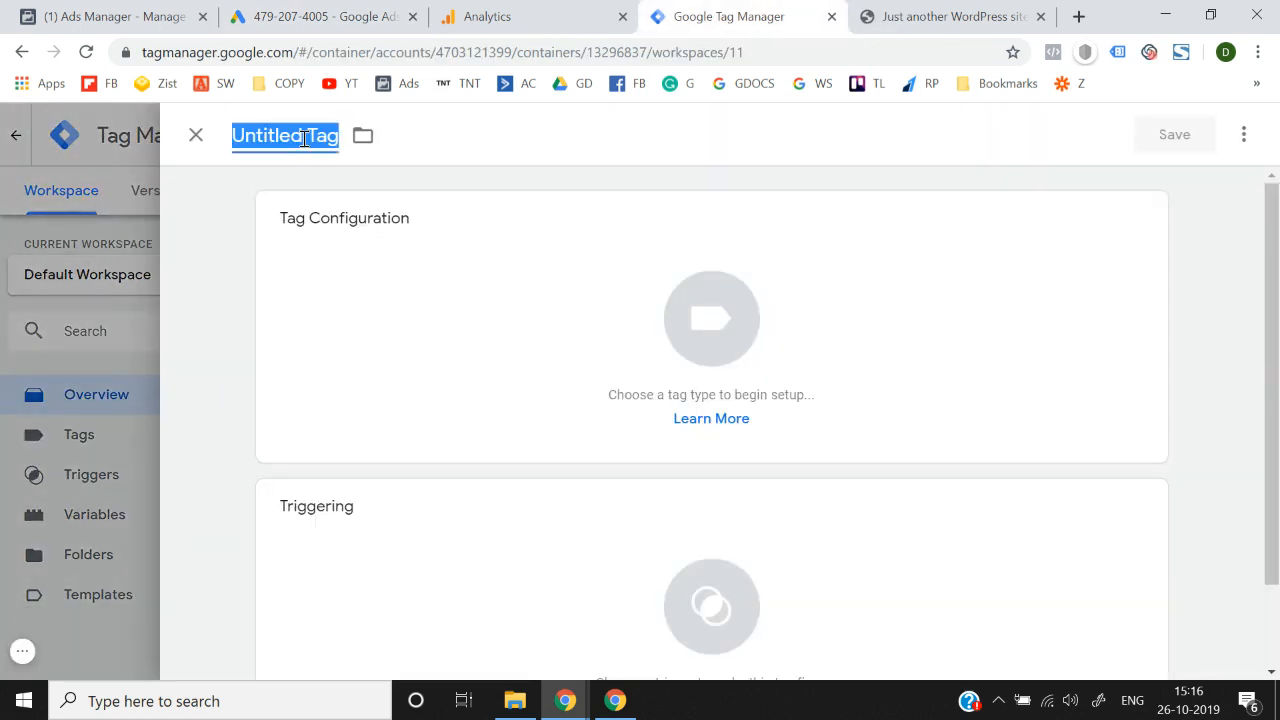
pyautogui.write('Co')
pyautogui.press('BackSpace')
pyautogui.write('Google Ads C')
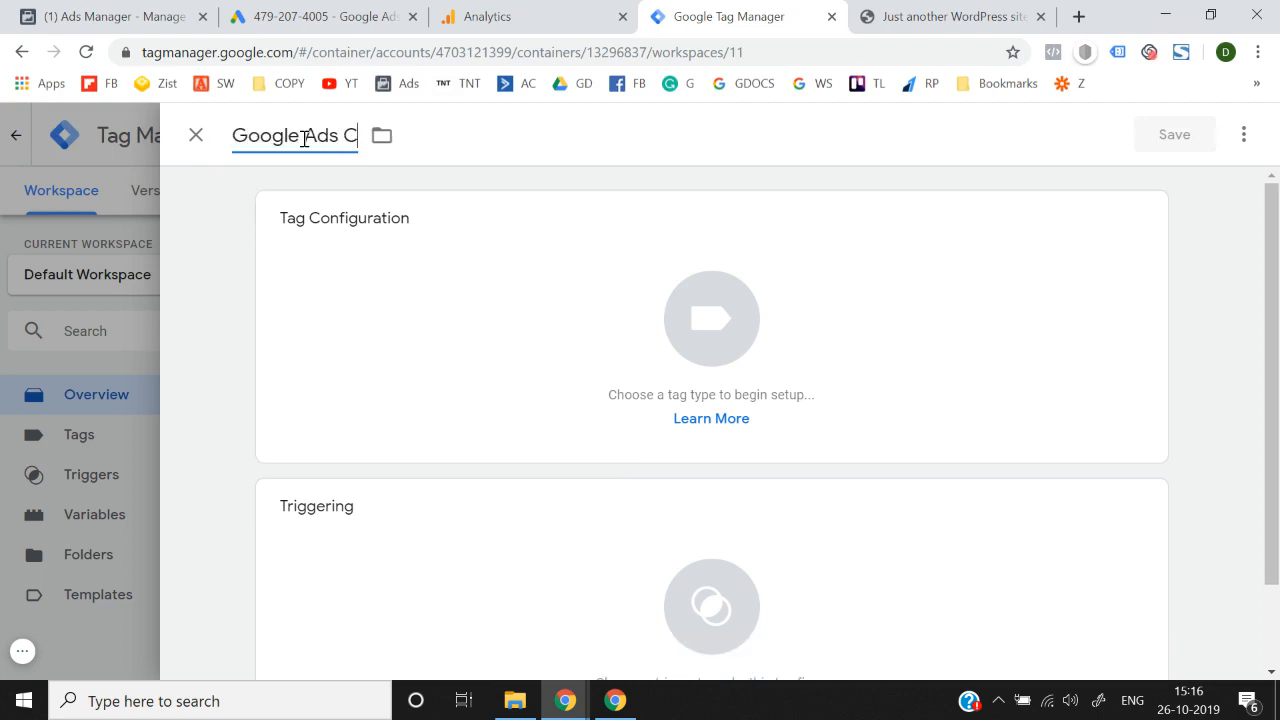
pyautogui.write('onversion')
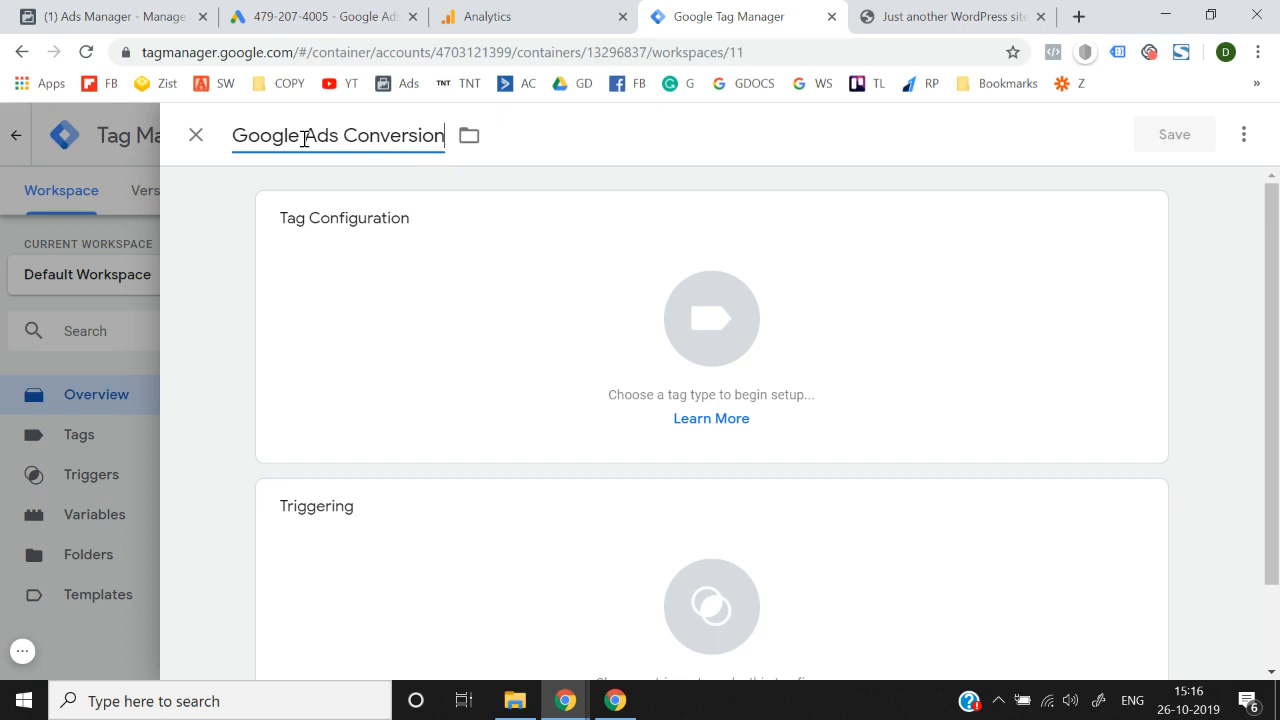
pyautogui.write(' Tracking')
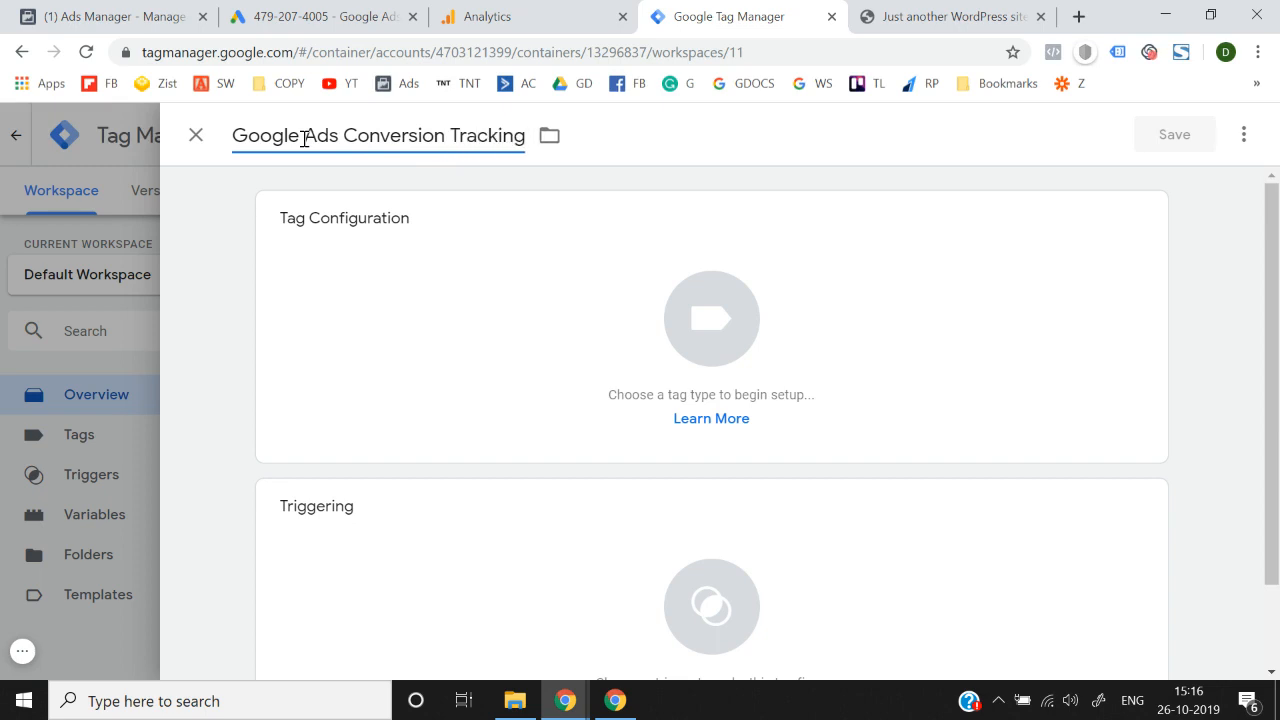
pyautogui.click(749, 343)
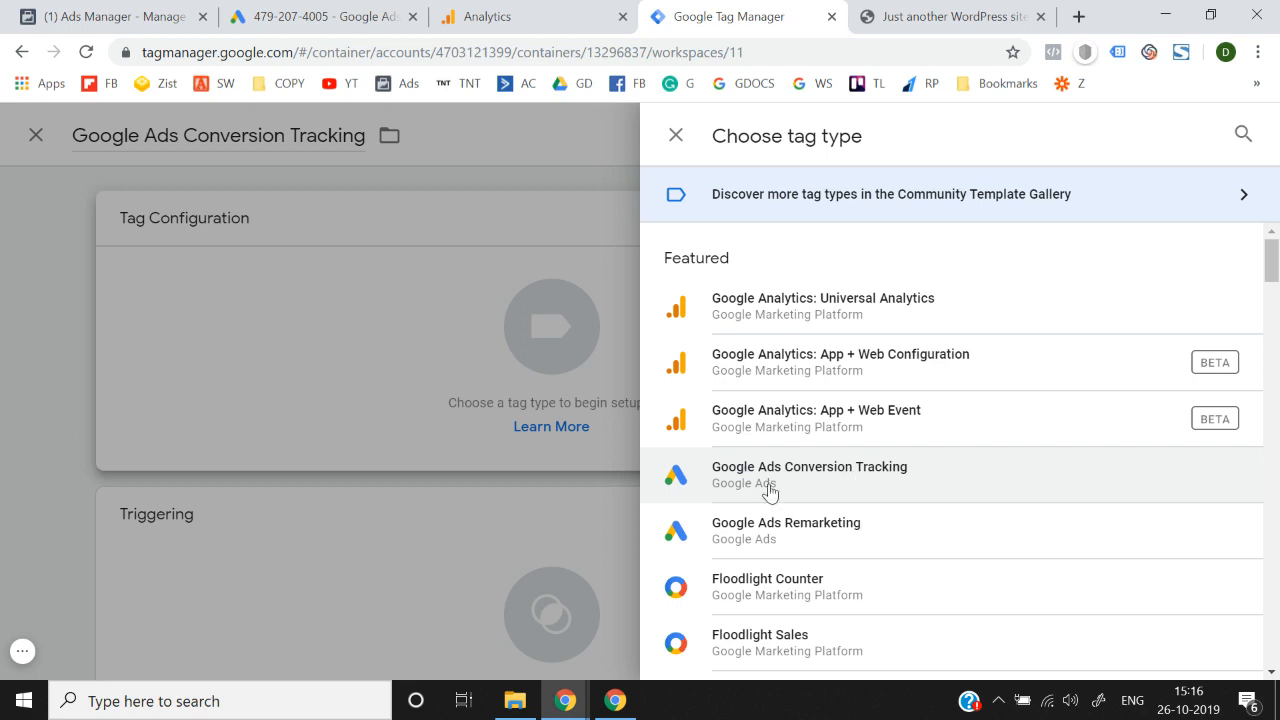
pyautogui.click(827, 485)
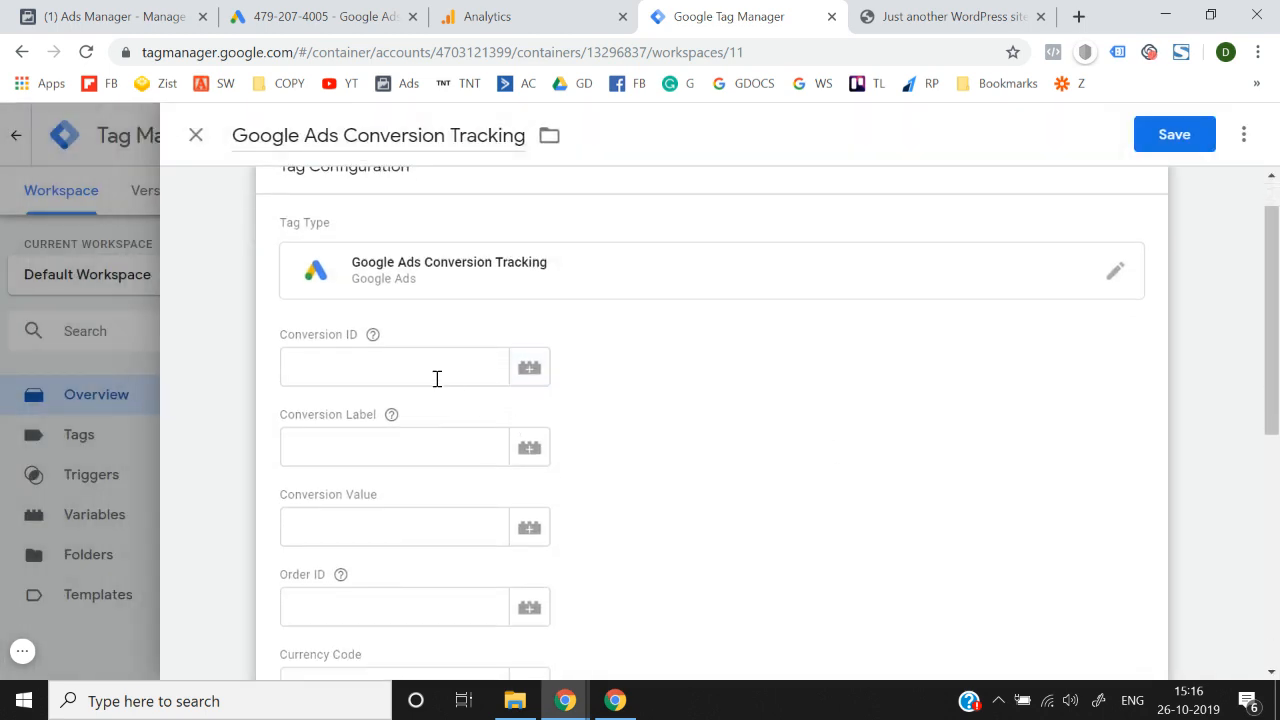
# - Copy the Add to Cart conversion ID 703401980 from Google Ads into the tag's Conversion ID field in Tag Manager
pyautogui.hotkey('ctrl', 'shift', 'Tab')
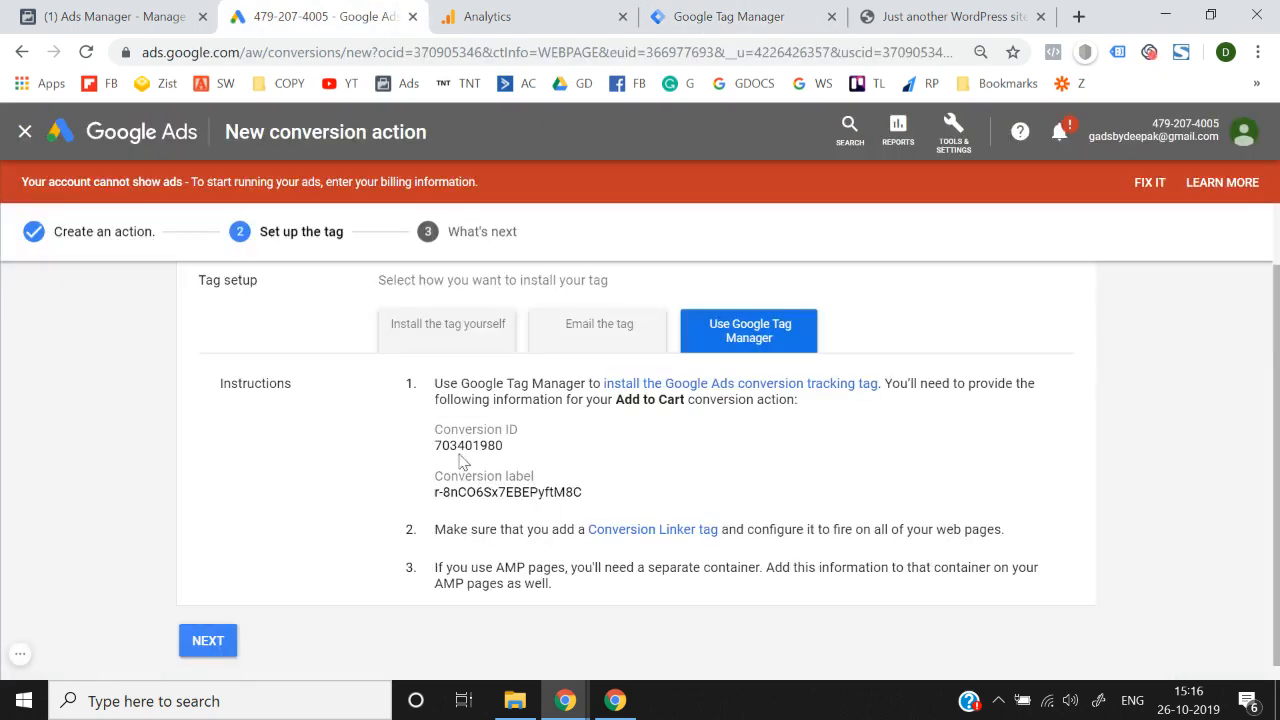
pyautogui.moveTo(437, 445); pyautogui.dragTo(507, 457)
pyautogui.hotkey('ctrl', 'c')
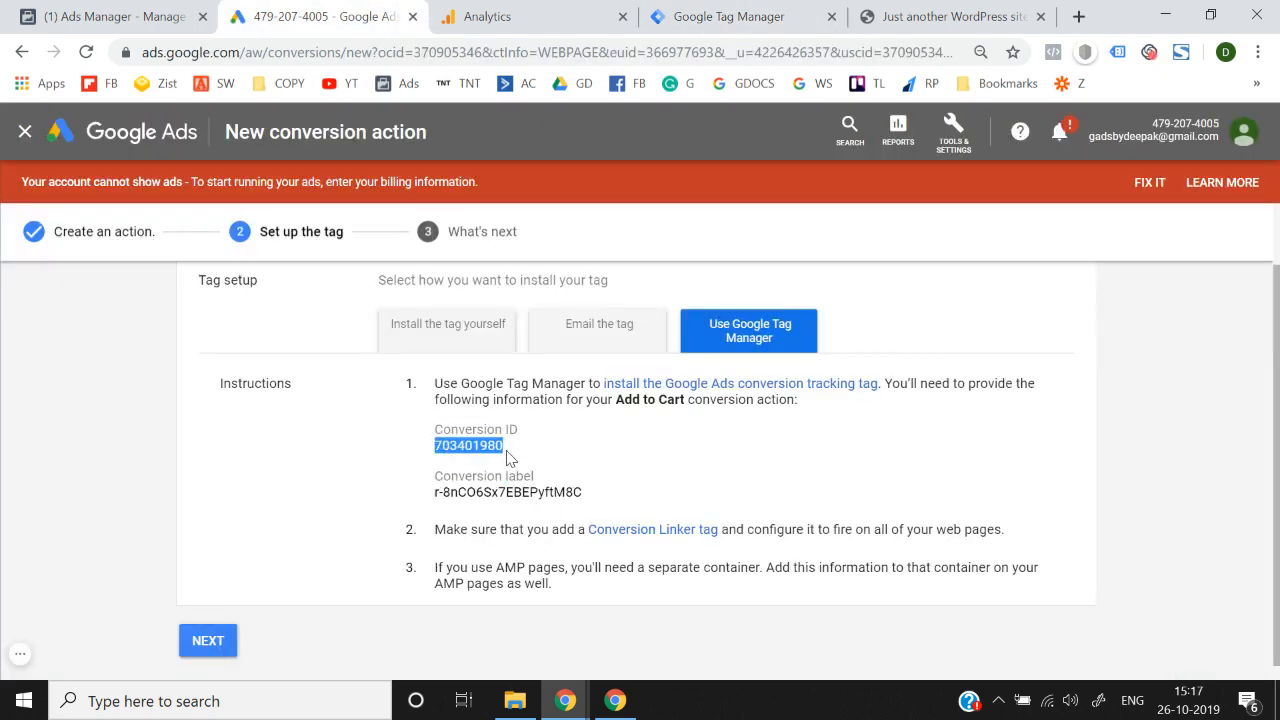
pyautogui.click(762, 14)
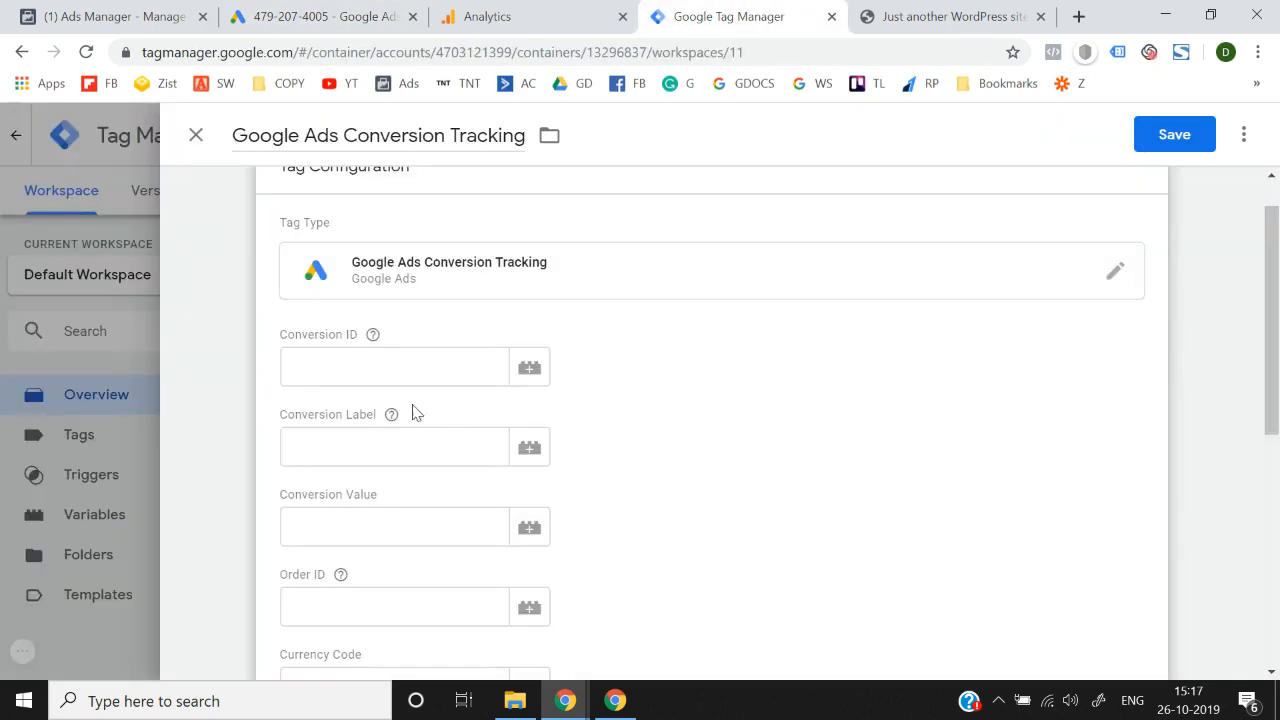
pyautogui.click(392, 357)
pyautogui.hotkey('ctrl', 'v')
# - Copy the Add to Cart conversion label r-8nCO6Sx7EBEPyftM8C from Google Ads into the tag's Conversion Label field
pyautogui.click(371, 447)
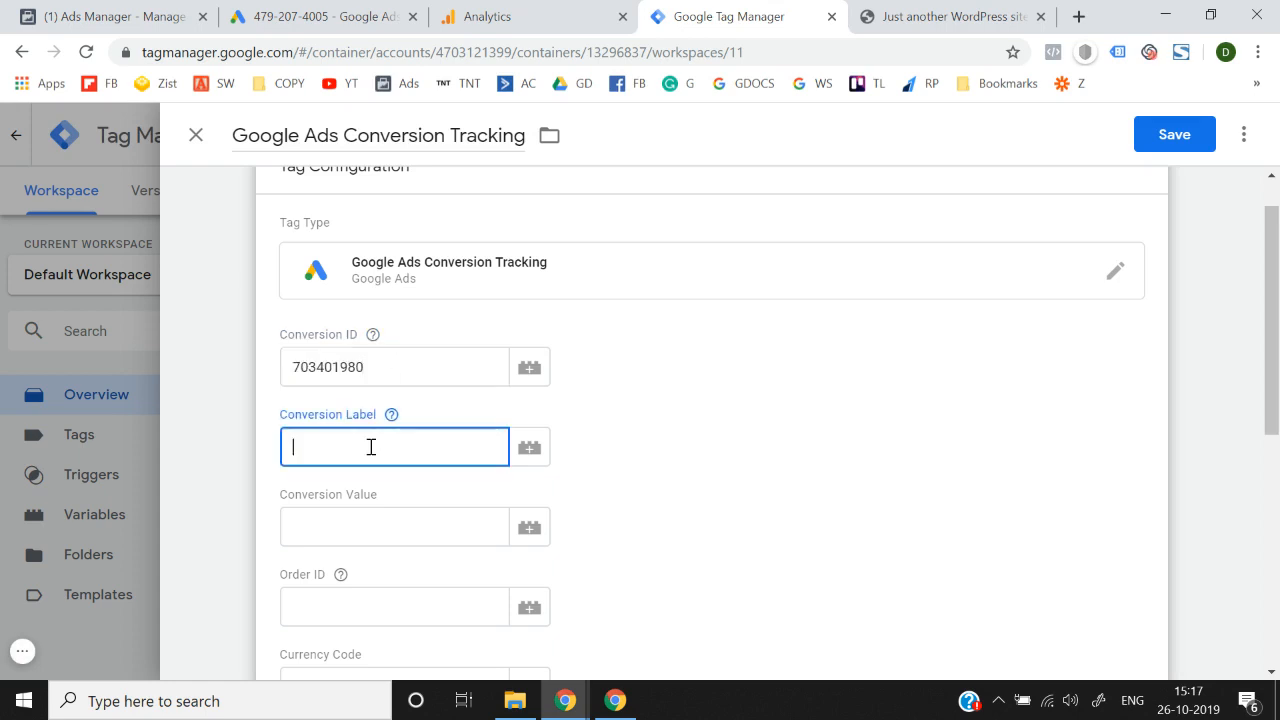
pyautogui.click(313, 12)
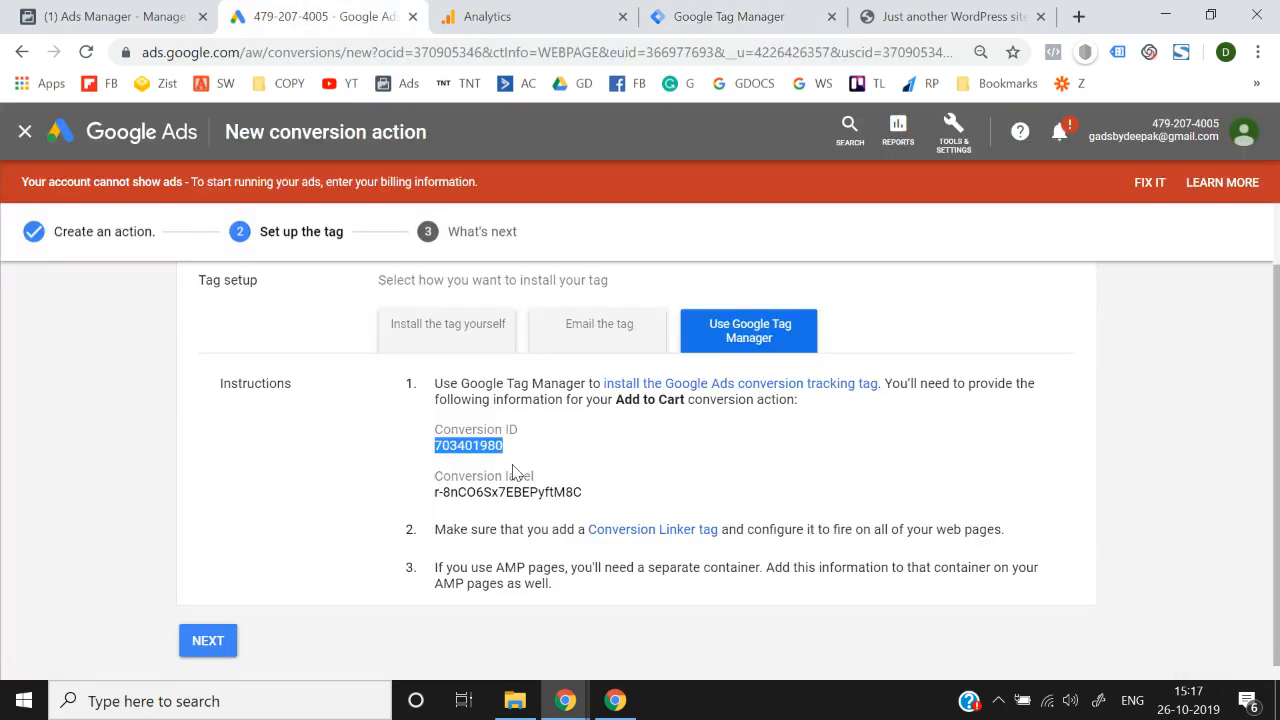
pyautogui.moveTo(435, 493); pyautogui.dragTo(617, 488)
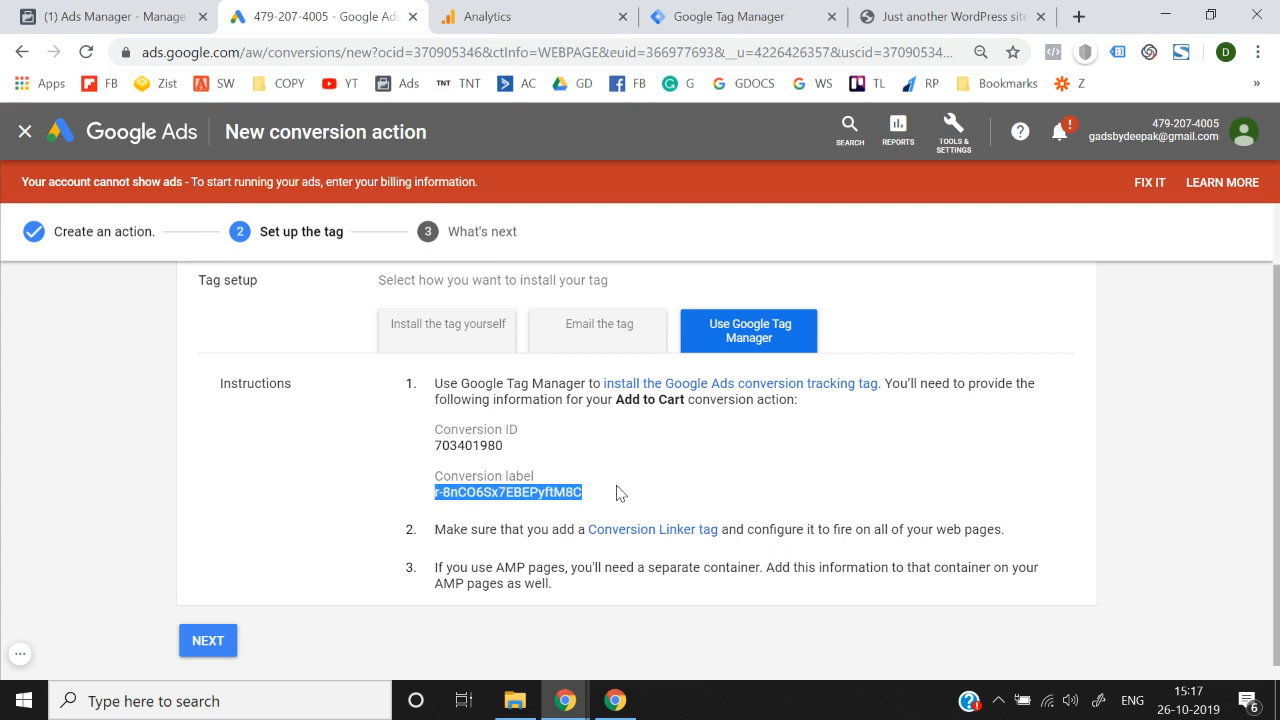
pyautogui.click(720, 16)
pyautogui.click(358, 440)
pyautogui.write('r-8nCO6SX7EBEPyftM8C')
pyautogui.click(769, 487)
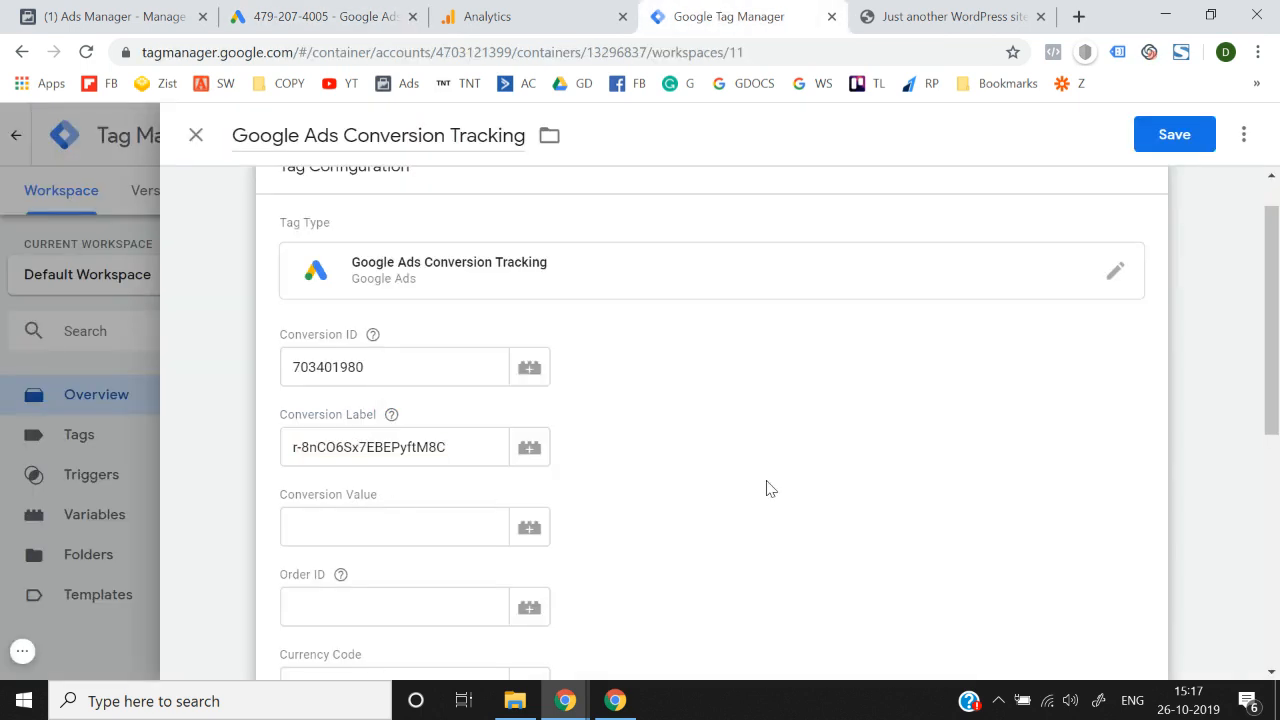
# - Set Enable Conversion Linking to true in the tag's Conversion Linking settings and collapse that section
pyautogui.scroll(-4, 766, 486)
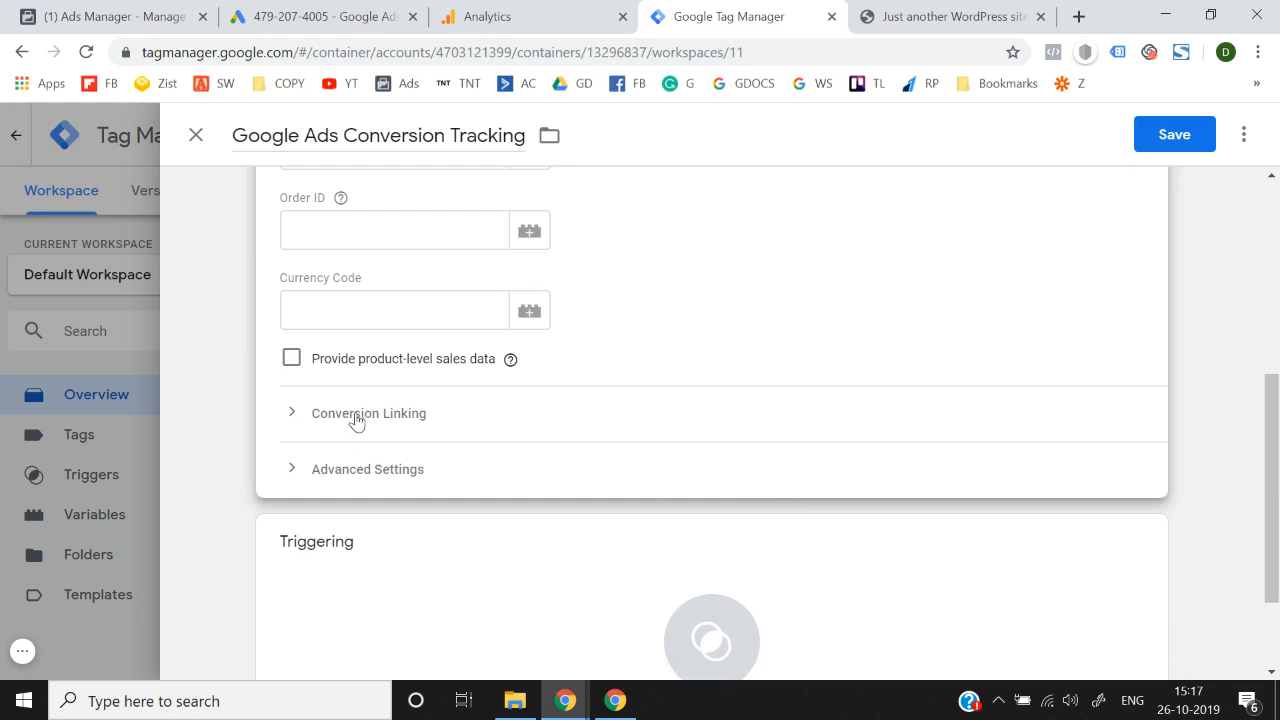
pyautogui.click(346, 415)
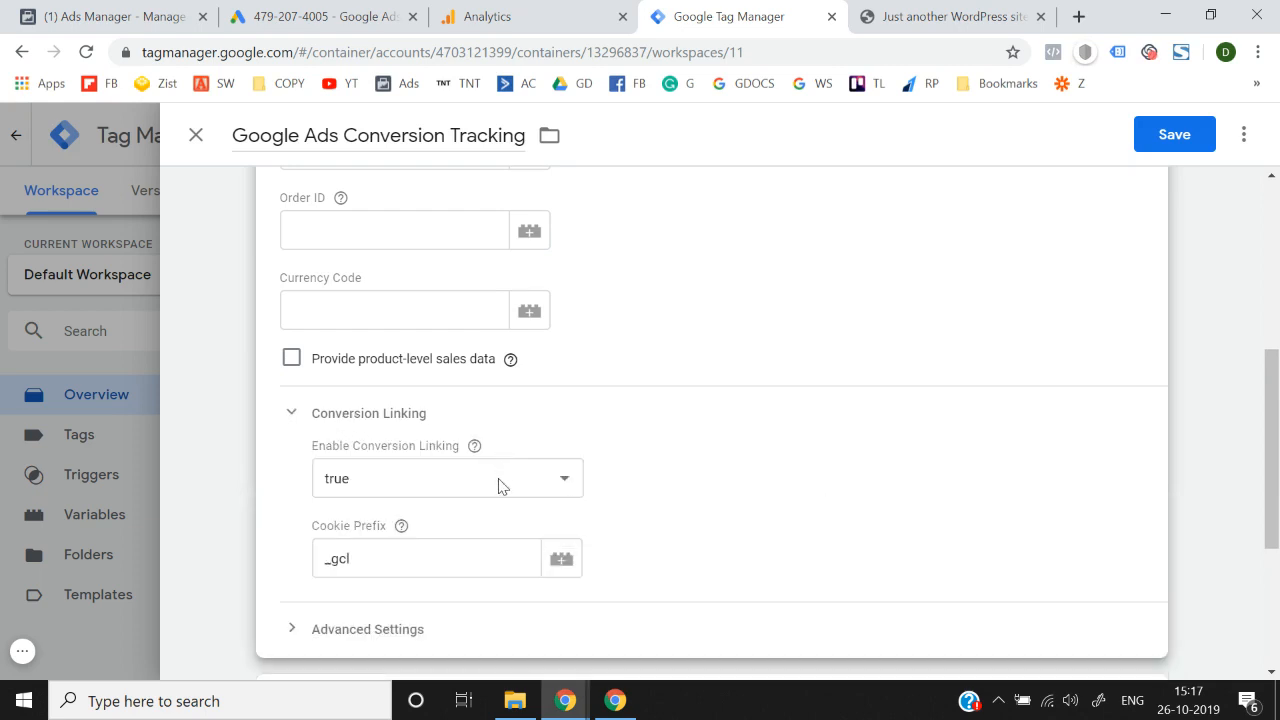
pyautogui.click(502, 486)
pyautogui.click(502, 486)
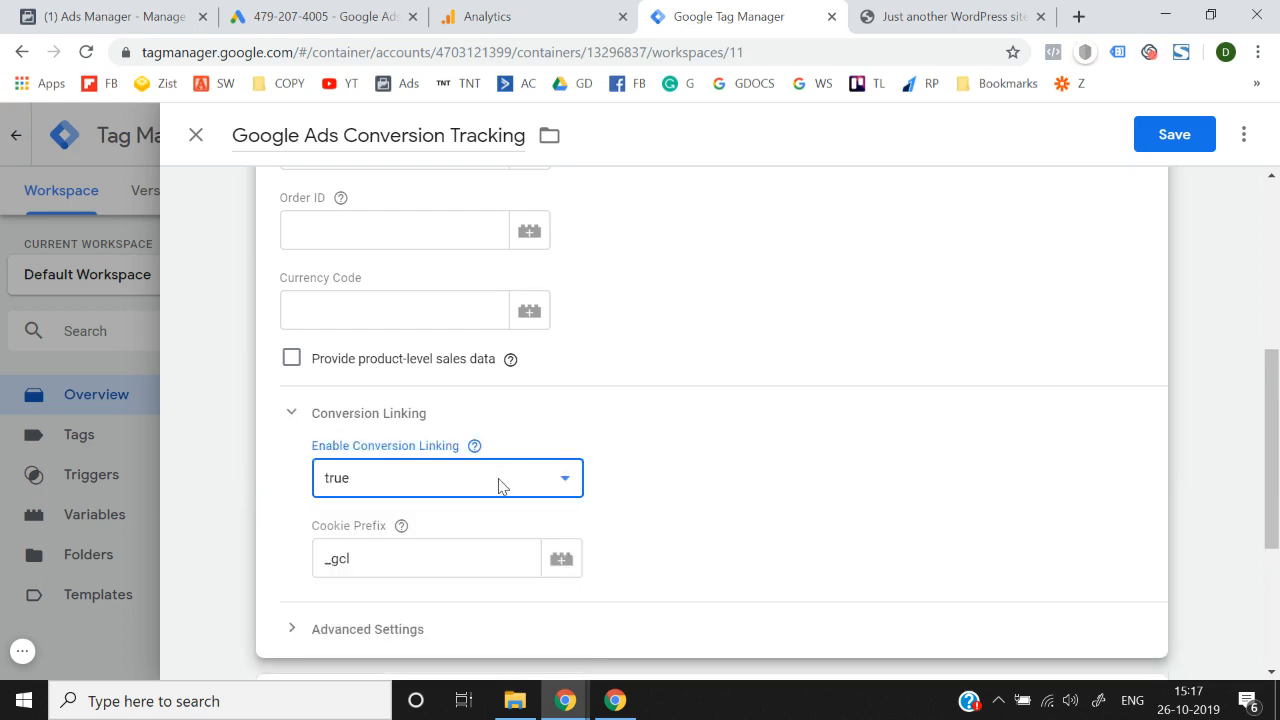
pyautogui.click(396, 489)
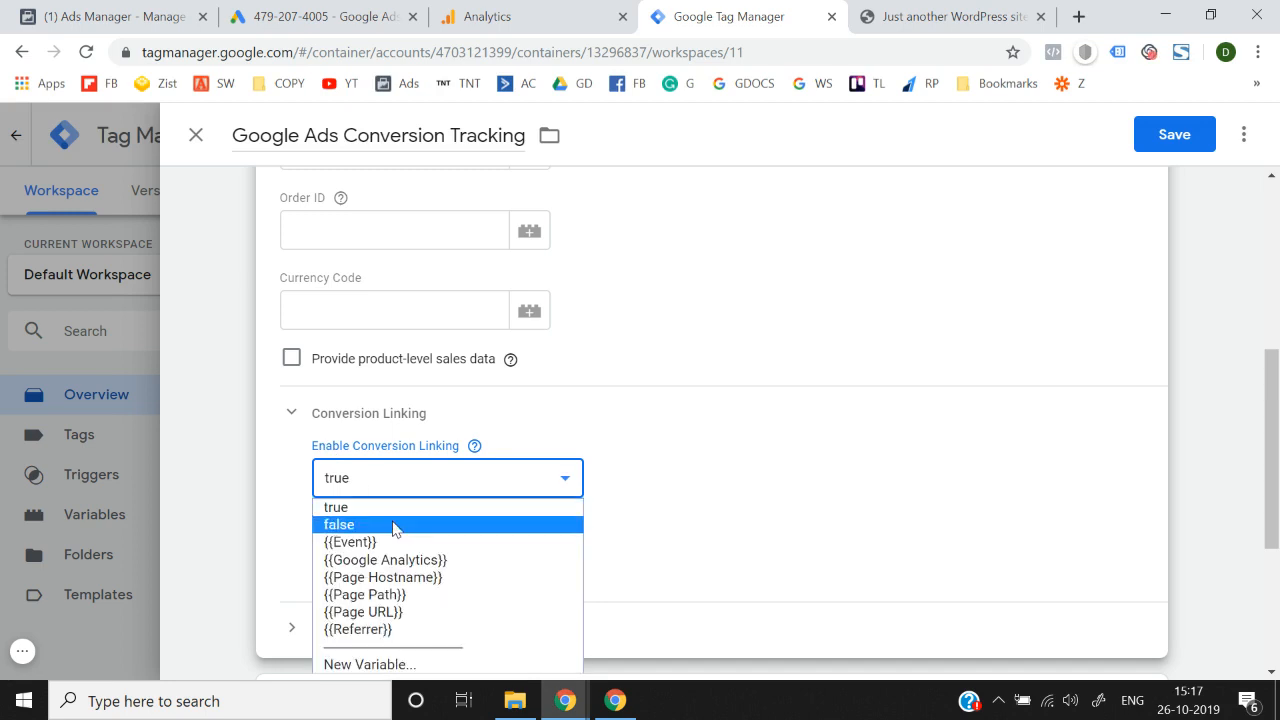
pyautogui.click(396, 509)
pyautogui.click(291, 418)
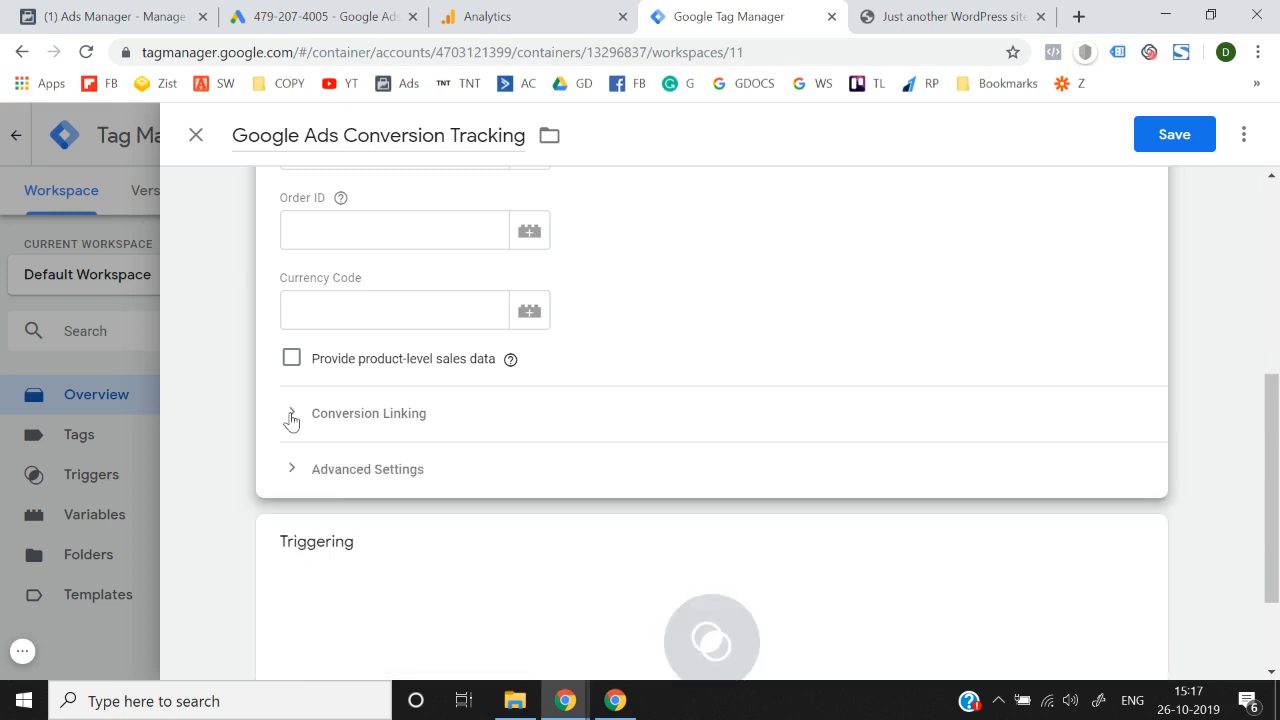
# - Assign the existing "cart Page" page view trigger to the Google Ads Conversion Tracking tag
pyautogui.scroll(-2, 616, 500)
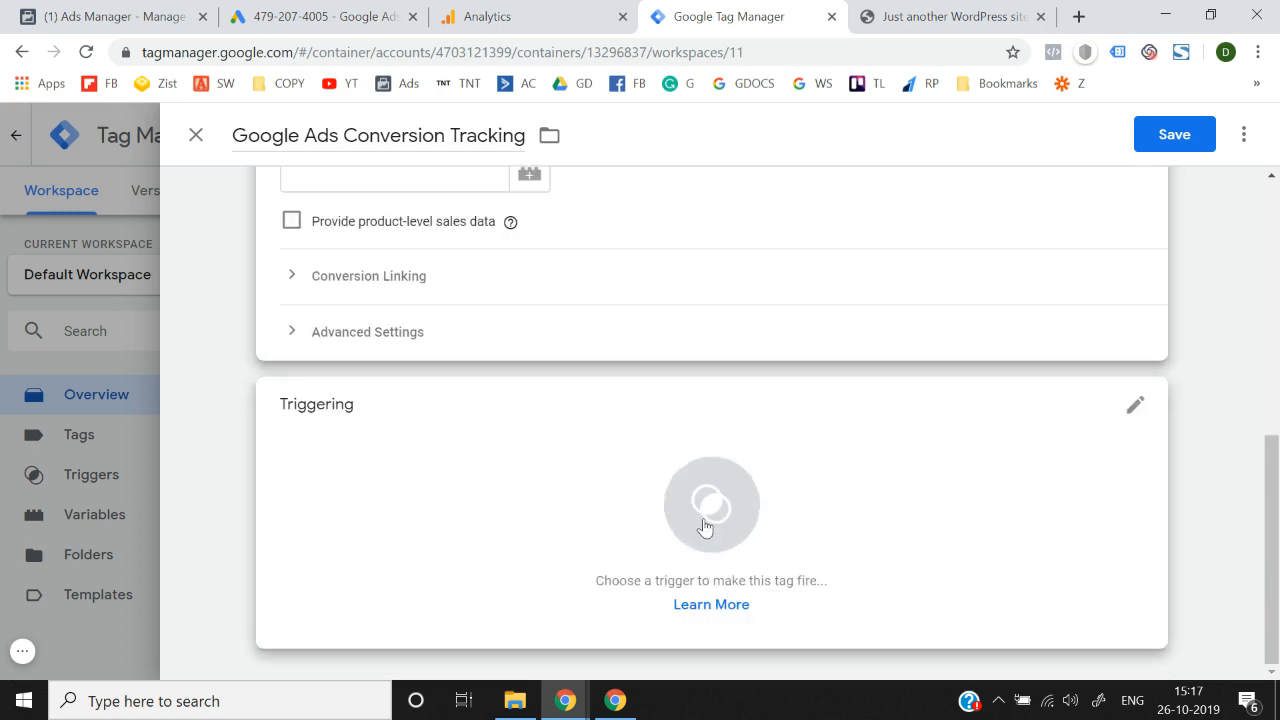
pyautogui.click(704, 527)
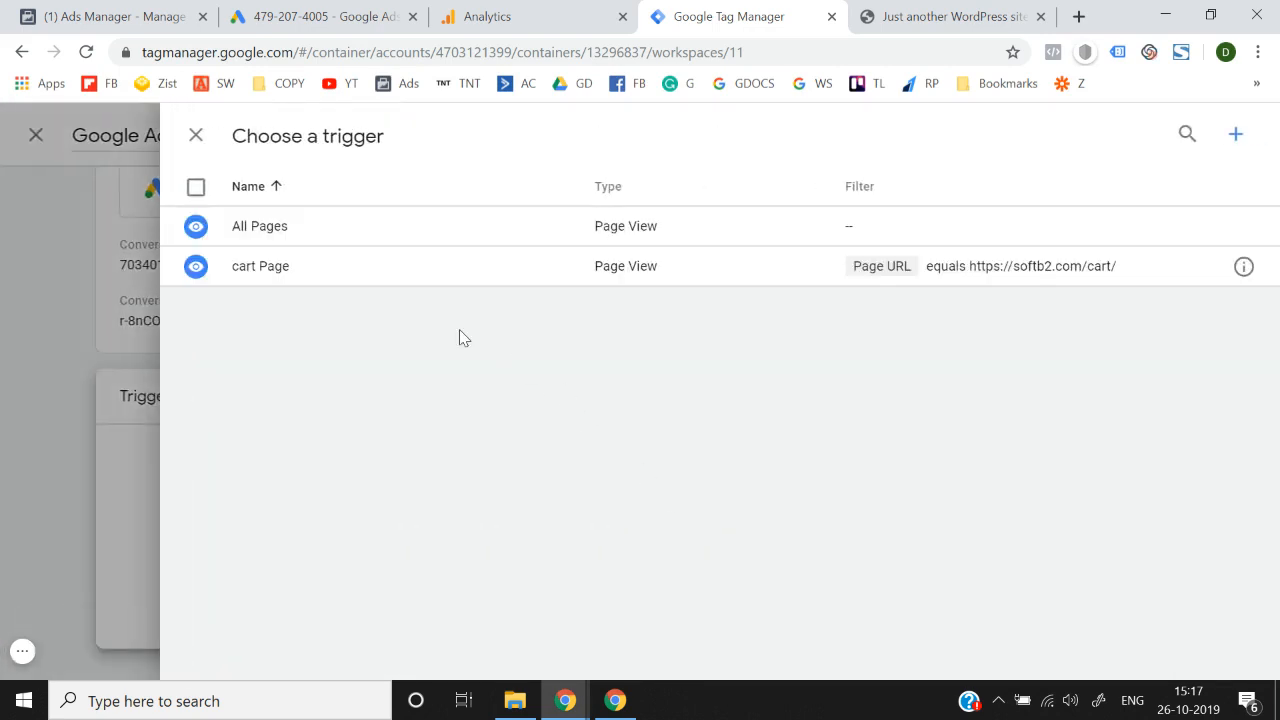
pyautogui.click(910, 14)
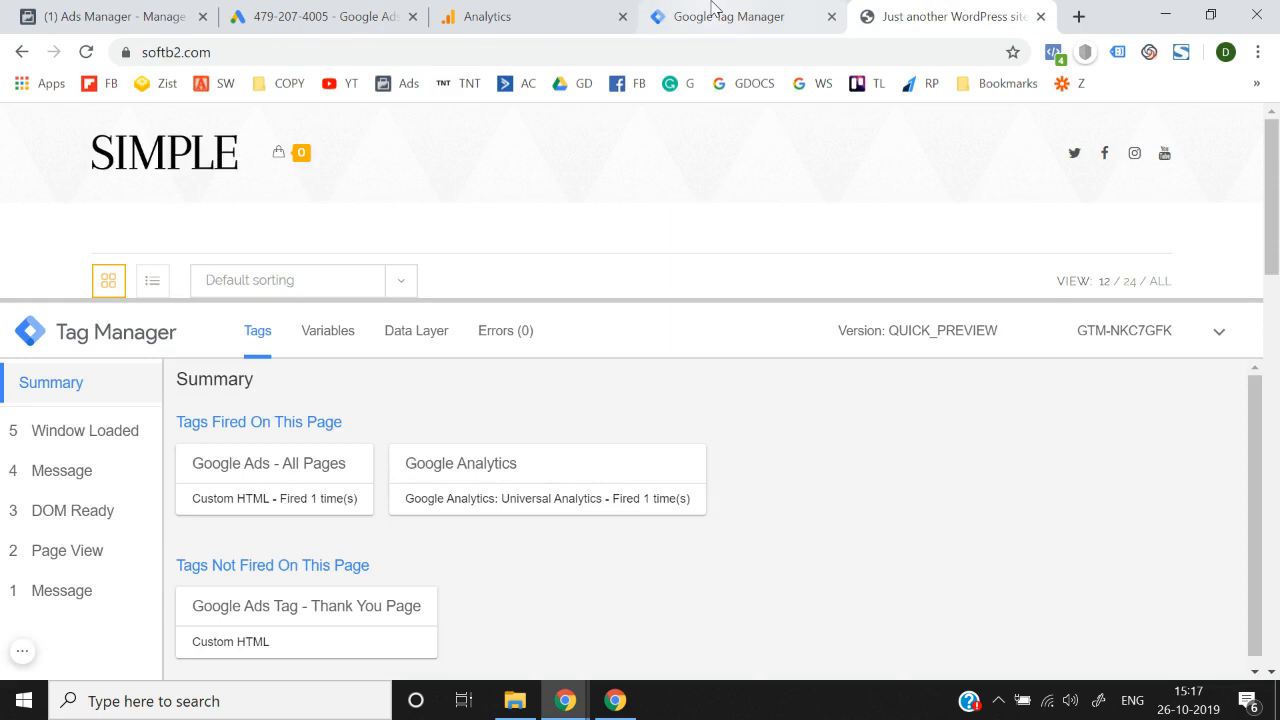
pyautogui.click(712, 8)
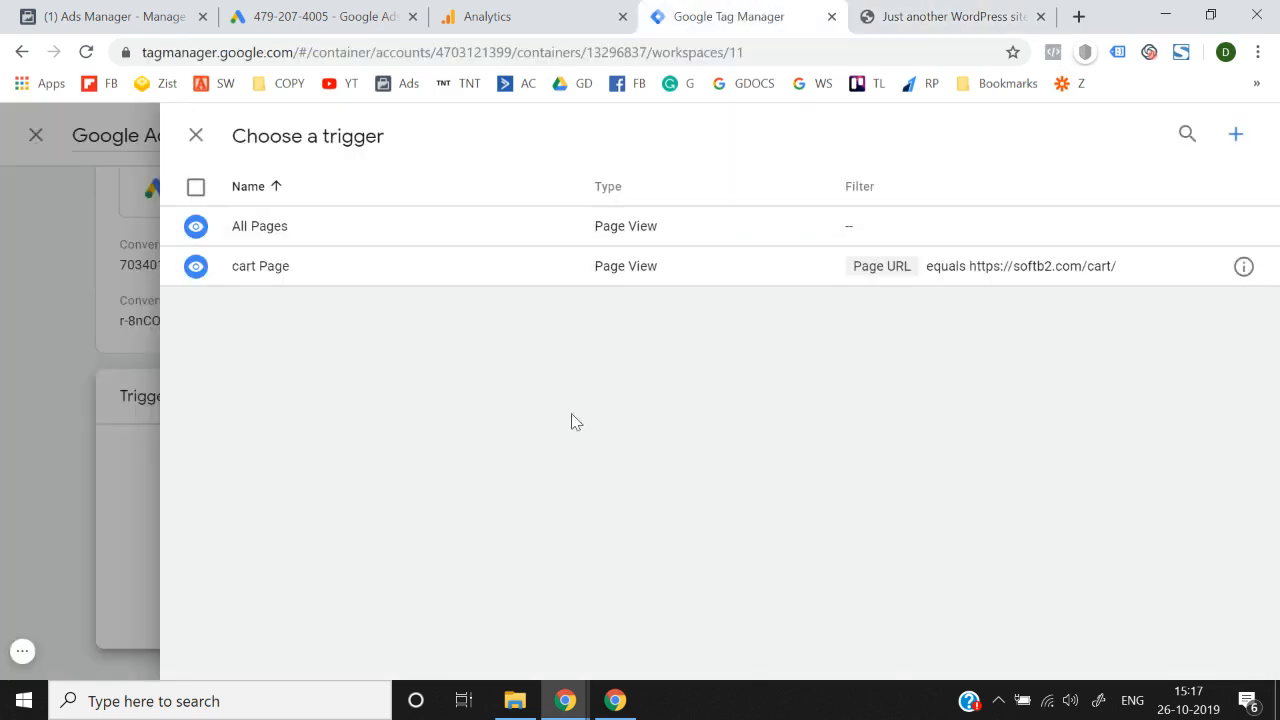
pyautogui.click(637, 266)
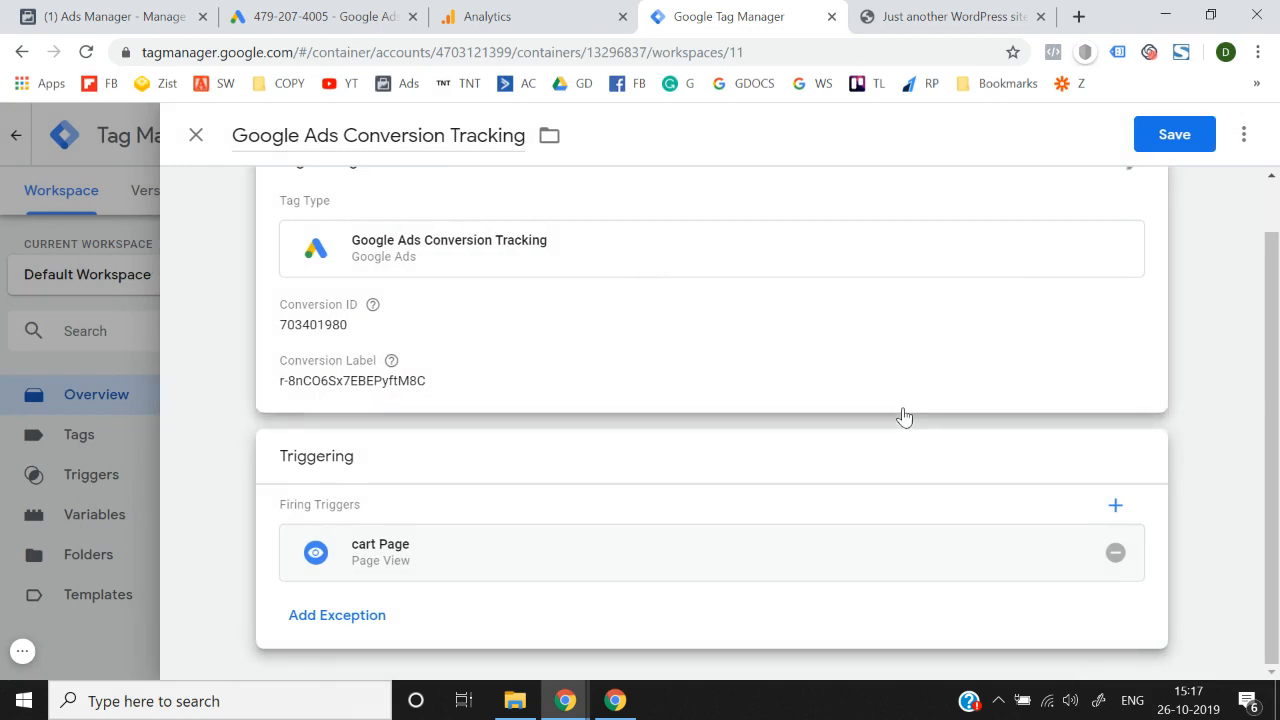
# - Save the Google Ads Conversion Tracking tag, publish the container without a version name or description, and return to the workspace
pyautogui.click(1171, 149)
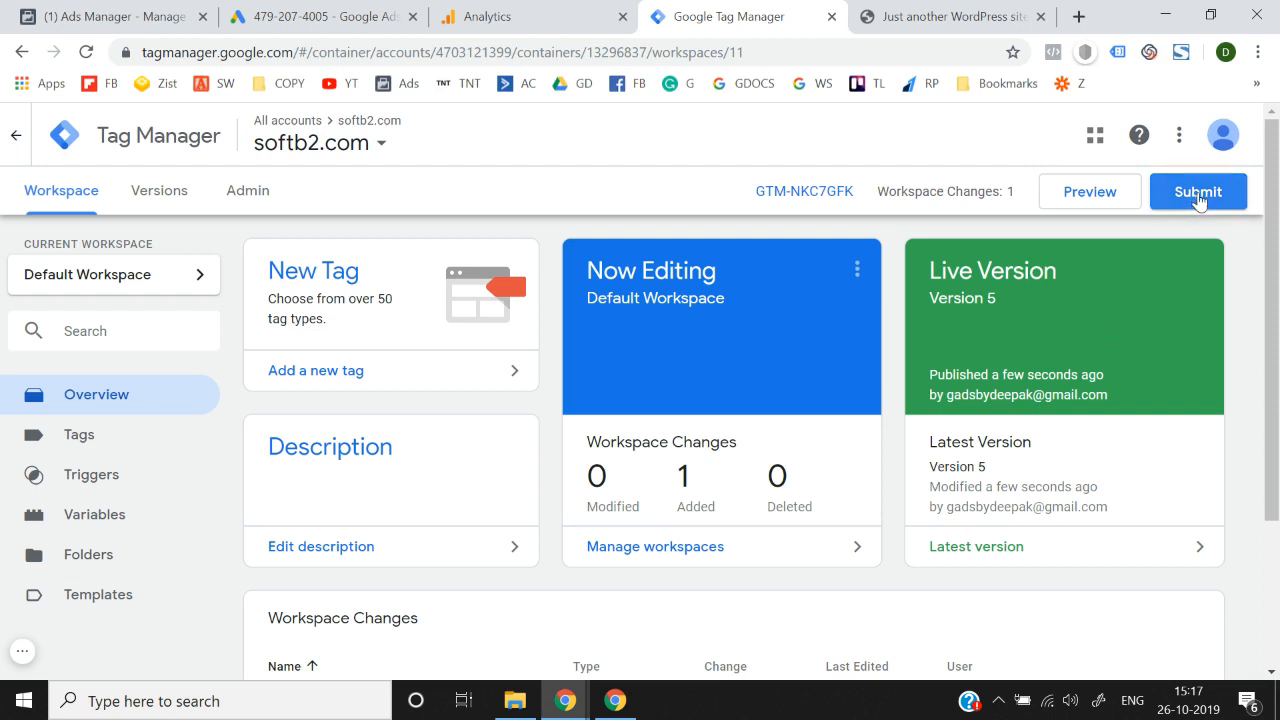
pyautogui.click(143, 429)
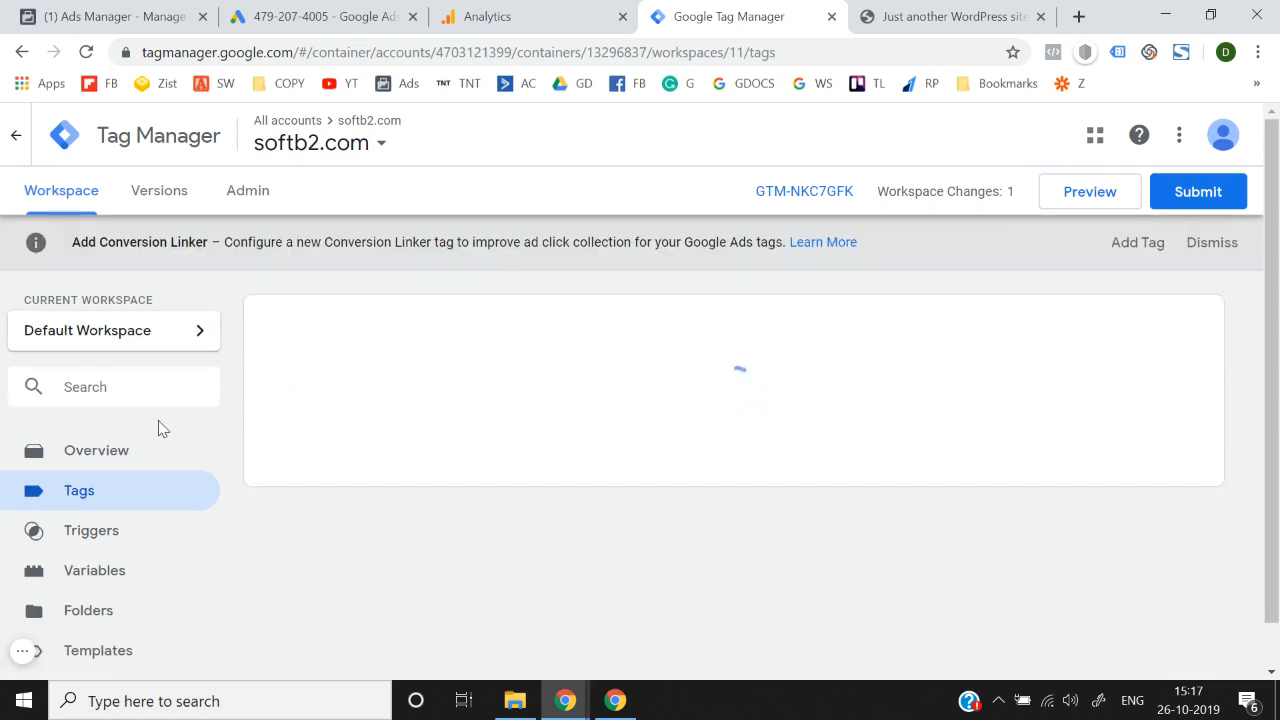
pyautogui.click(1215, 182)
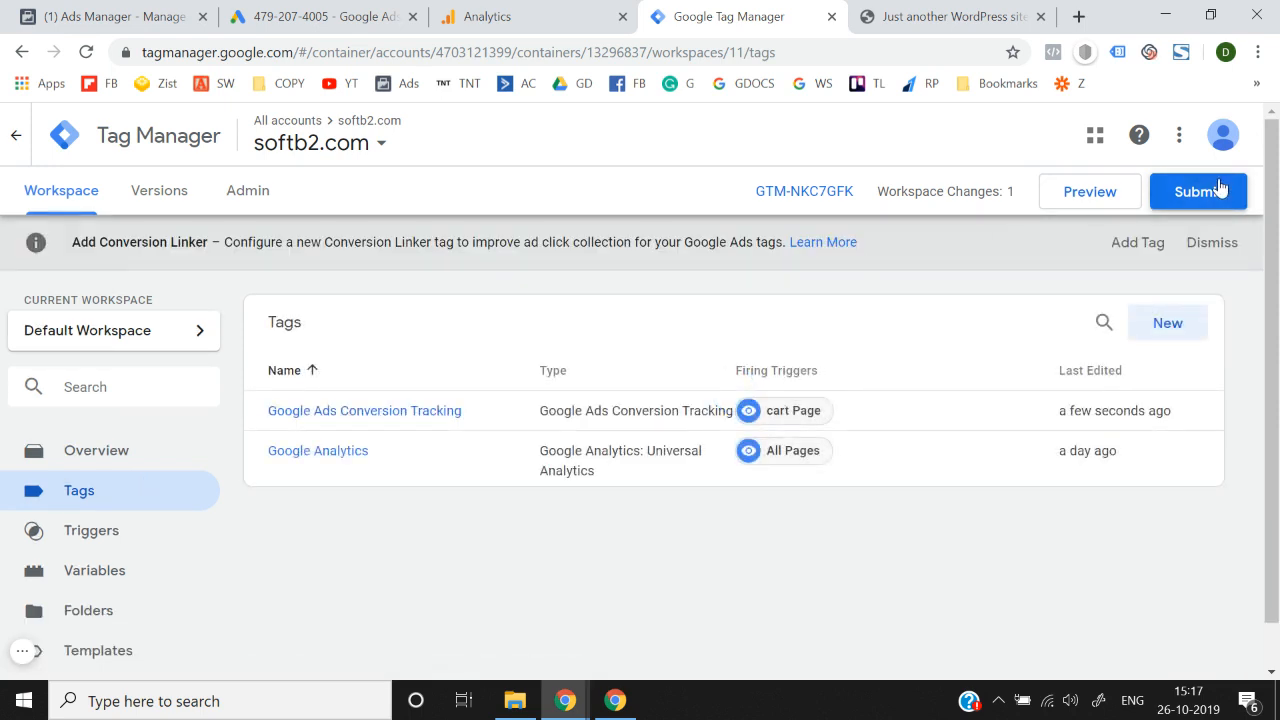
pyautogui.click(1195, 140)
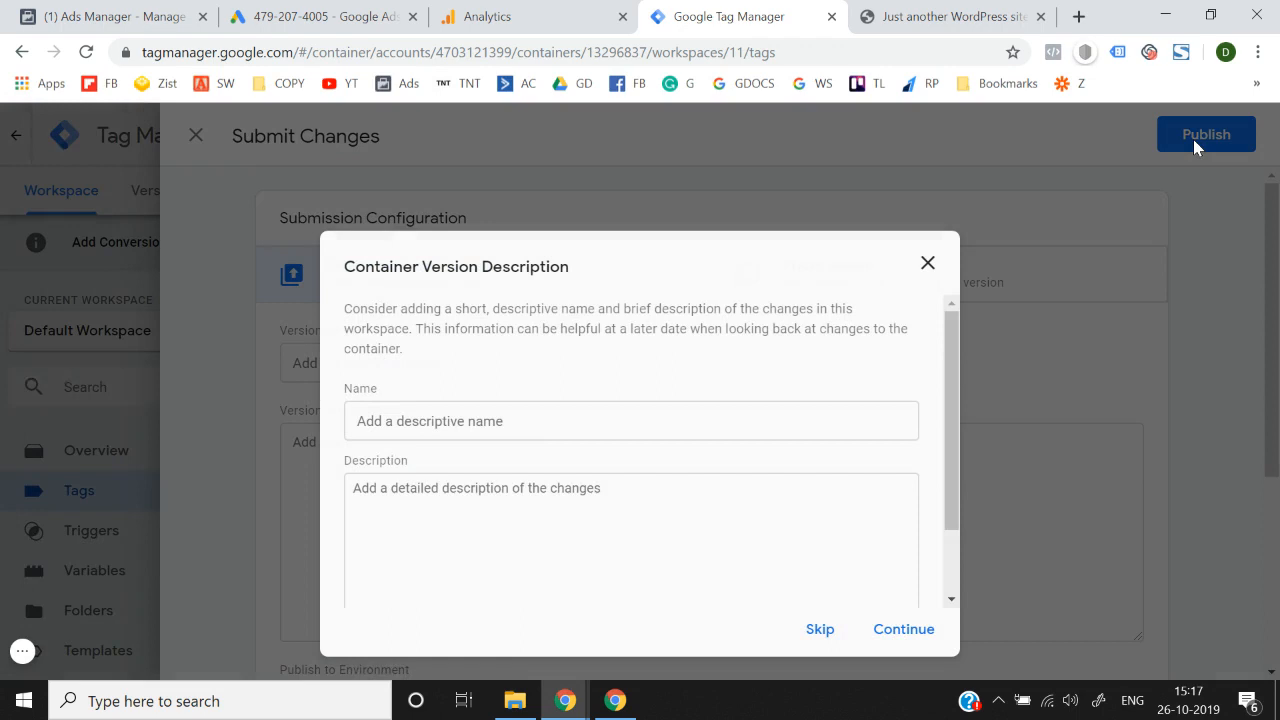
pyautogui.click(888, 630)
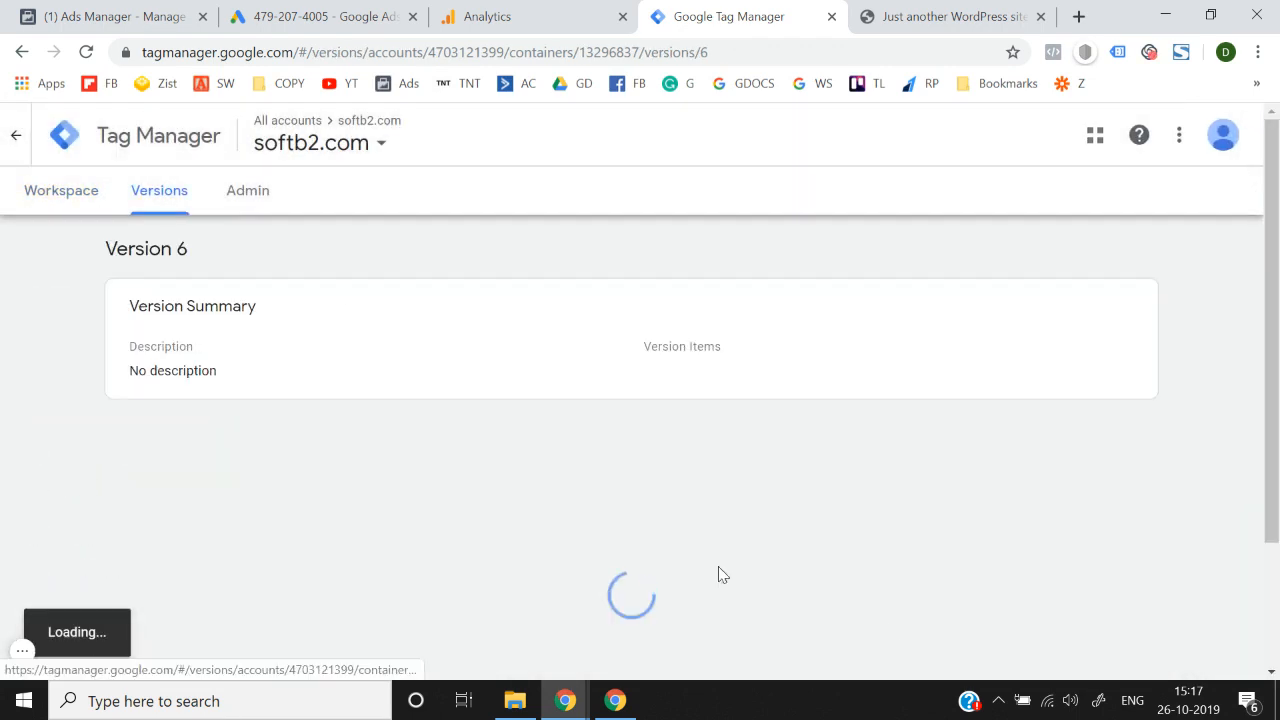
pyautogui.click(55, 208)
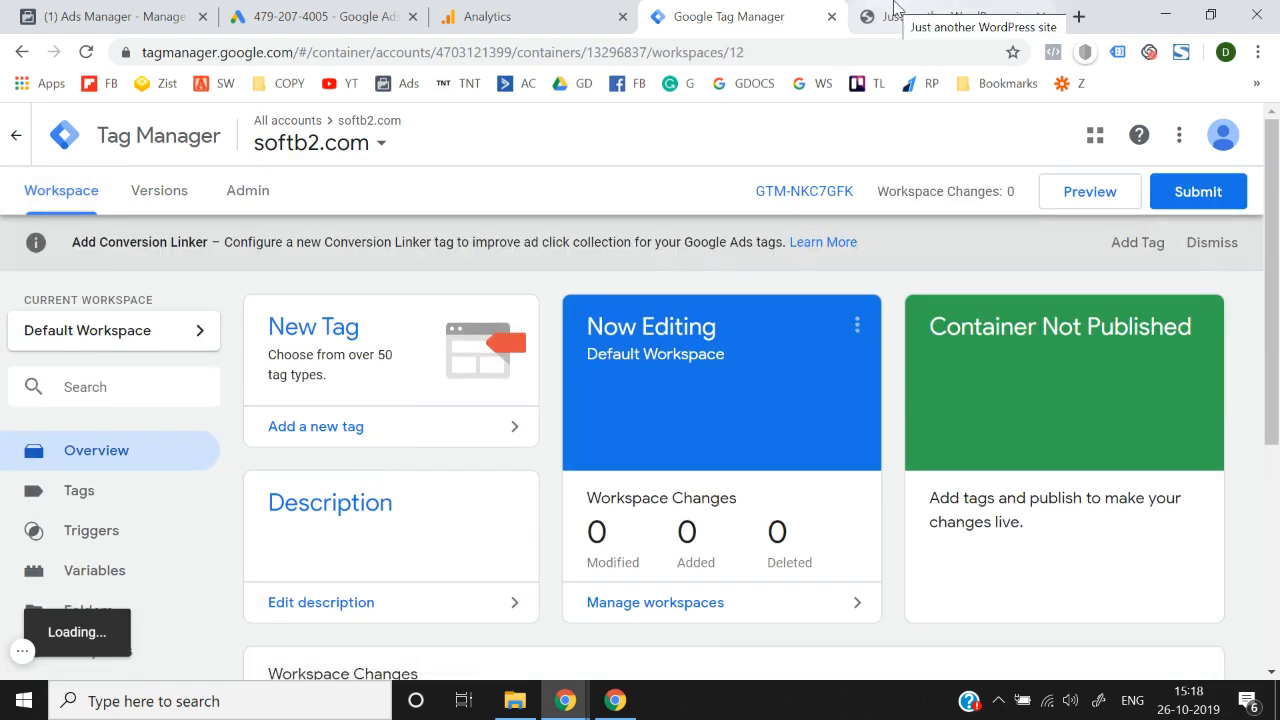
# - Reload softb2.com and put the Default Workspace into preview mode in Tag Manager
pyautogui.click(895, 14)
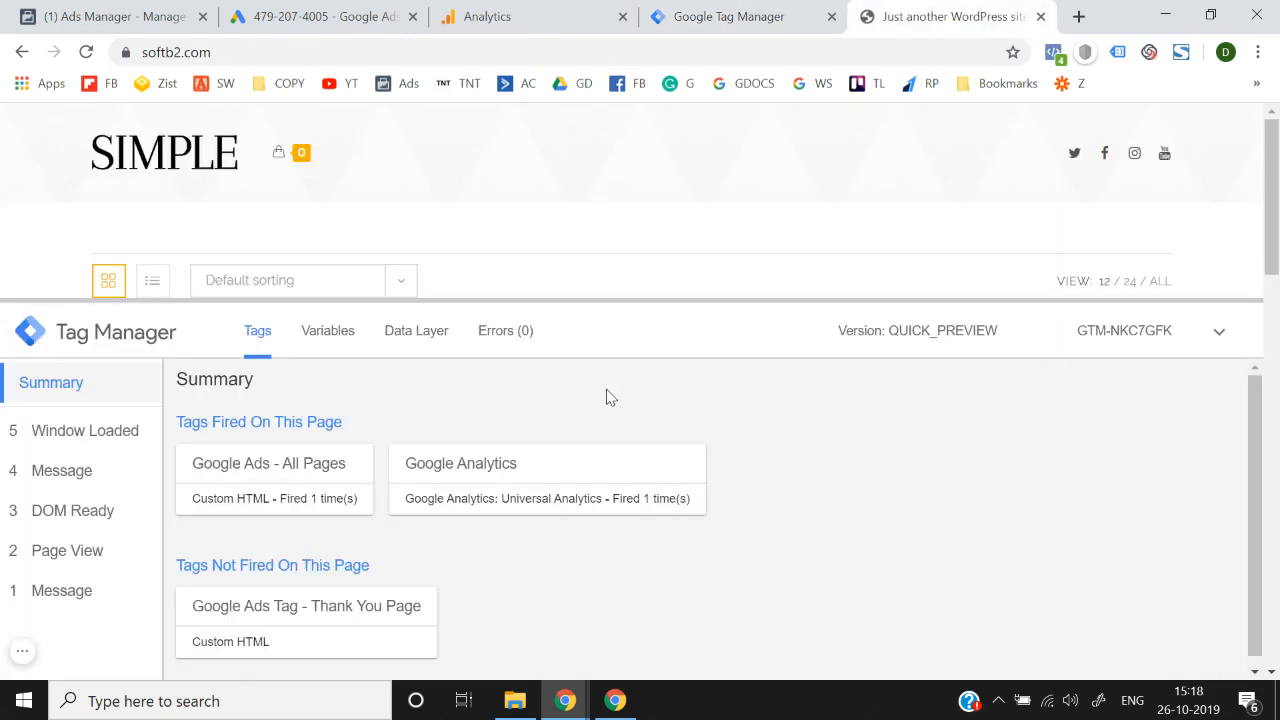
pyautogui.press('F5')
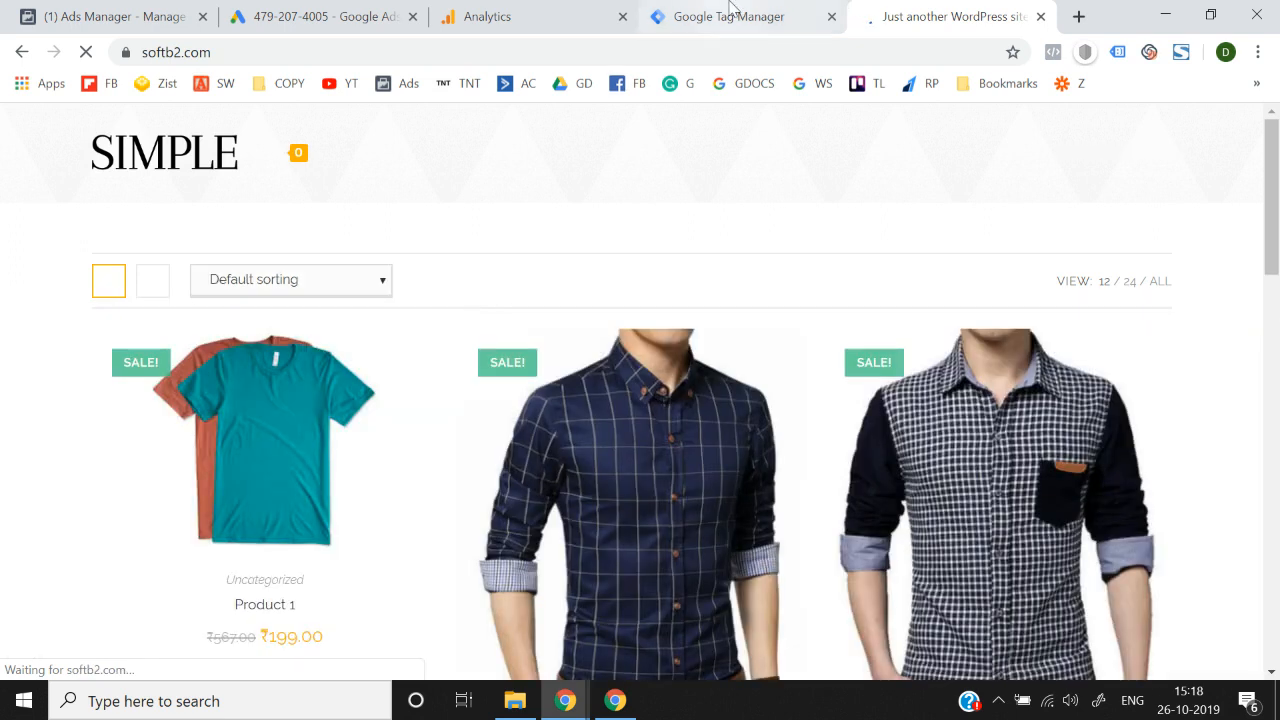
pyautogui.click(737, 13)
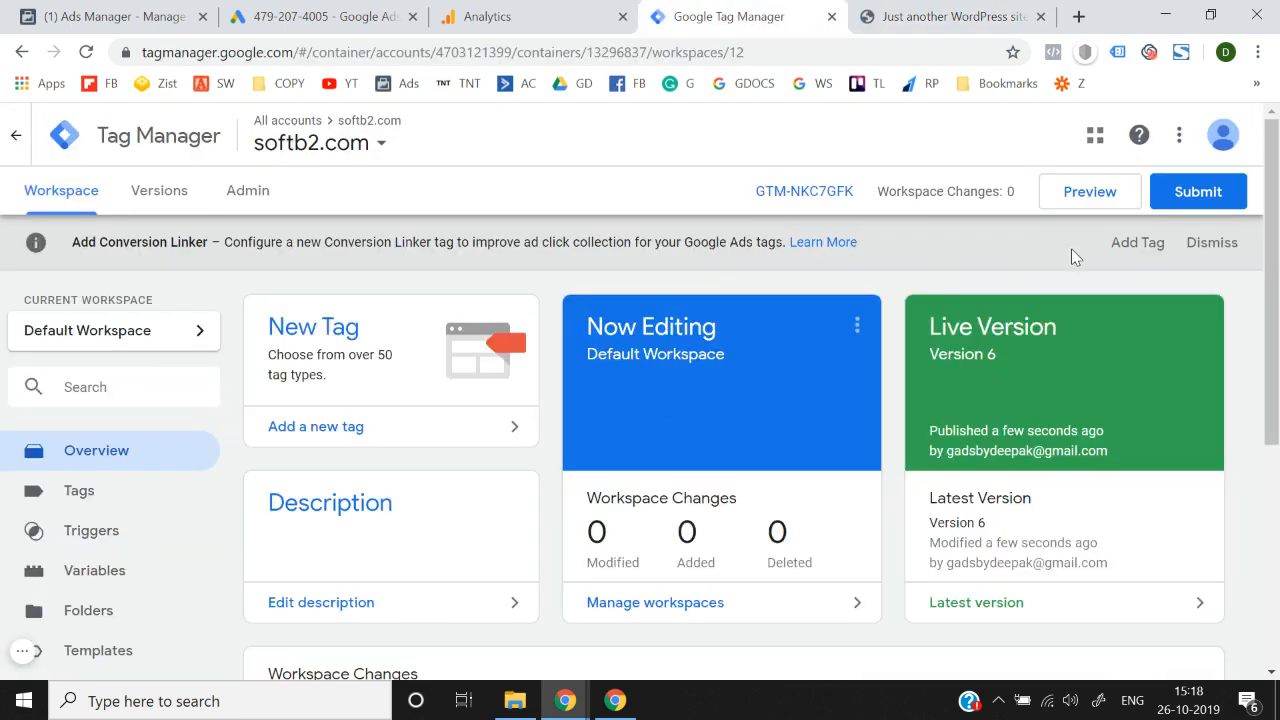
pyautogui.click(1096, 191)
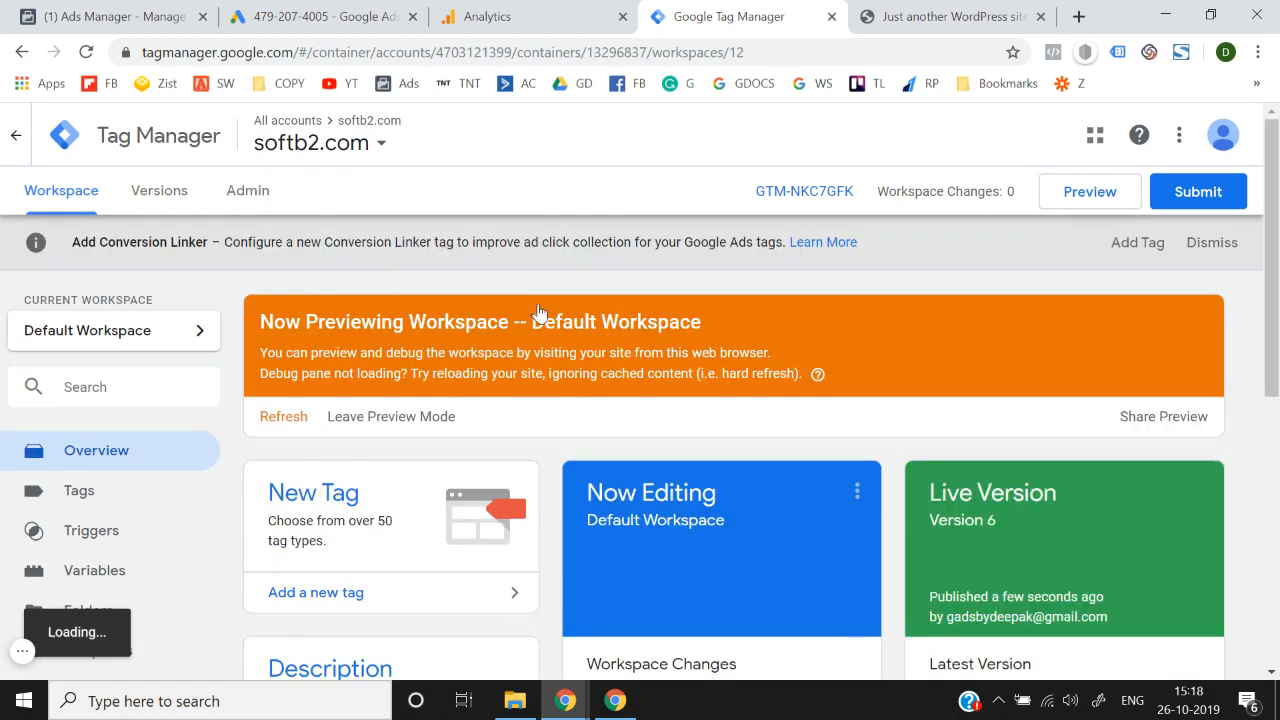
# - Reload softb2.com in preview, enlarge the Tag Manager debug pane and examine the tags not fired on the home page
pyautogui.click(912, 12)
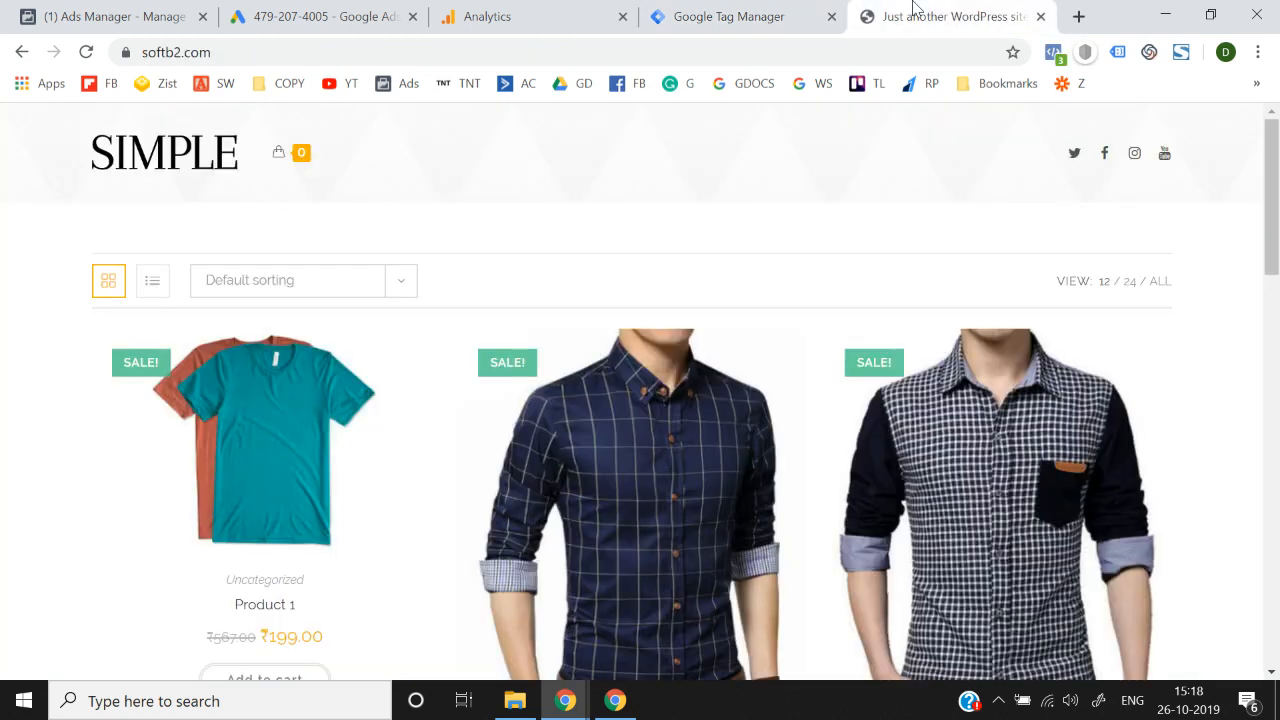
pyautogui.press('F5')
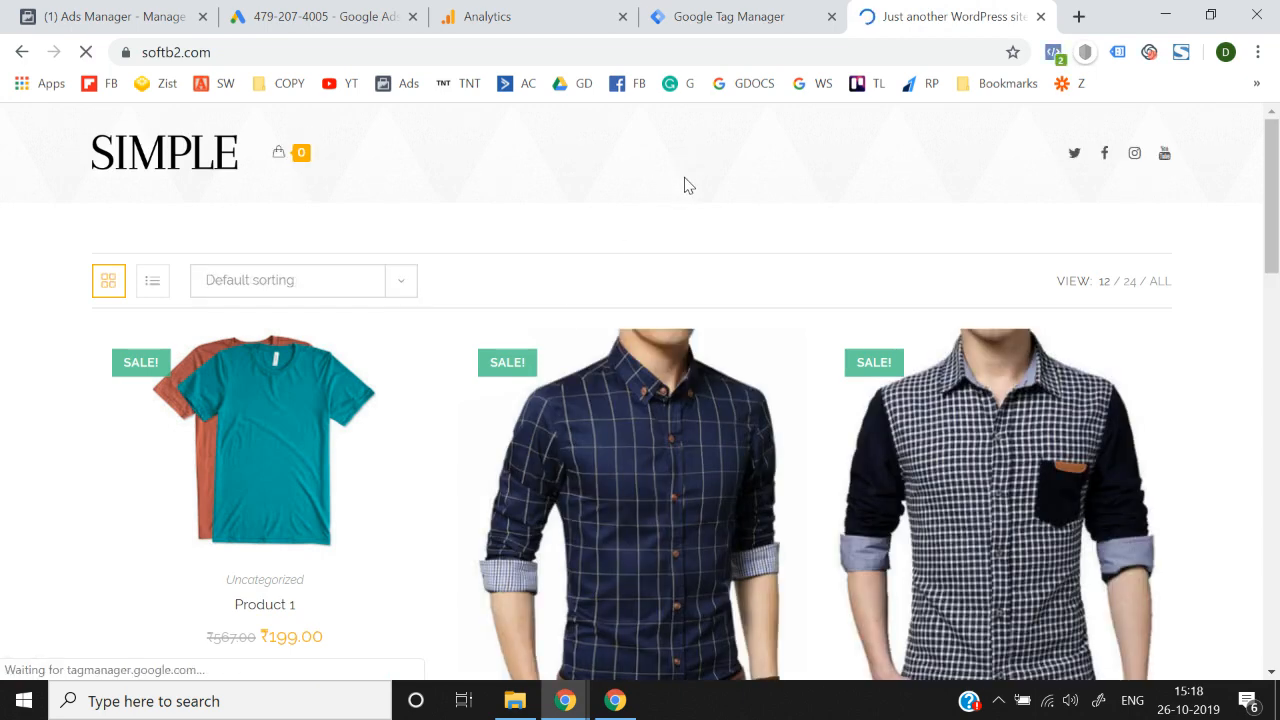
pyautogui.moveTo(680, 471); pyautogui.dragTo(746, 277)
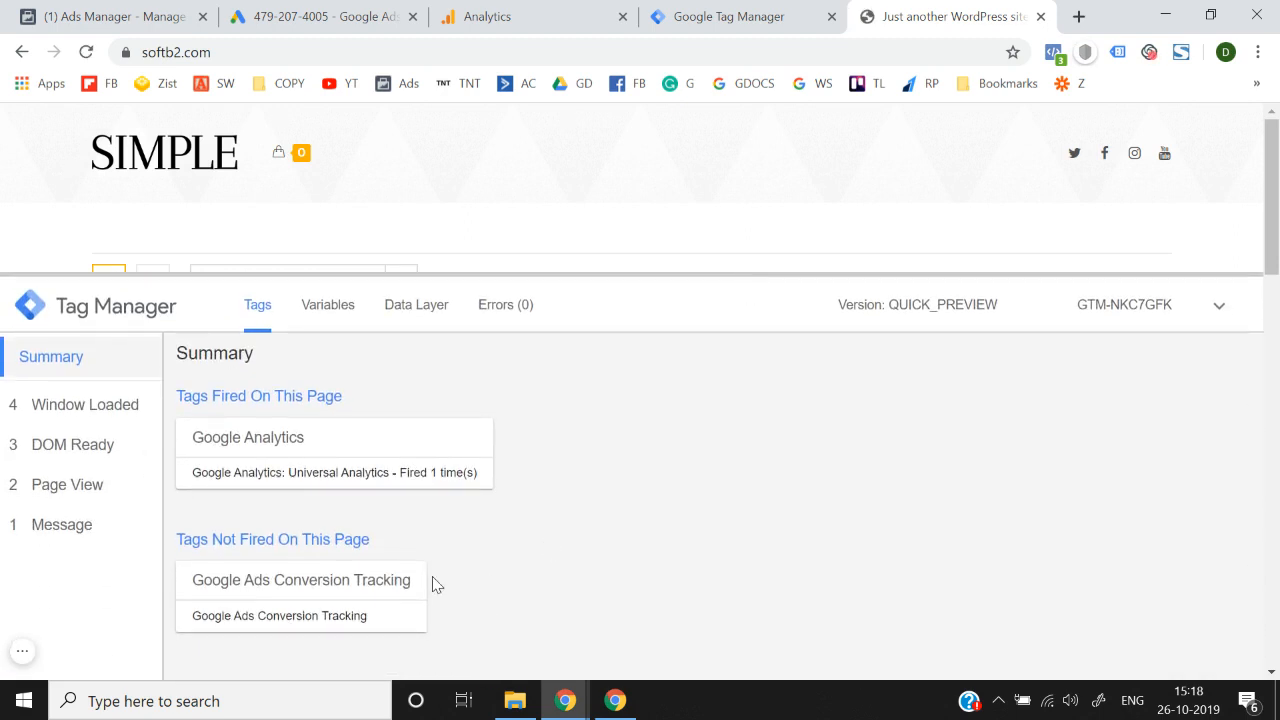
pyautogui.moveTo(376, 543); pyautogui.dragTo(234, 580)
pyautogui.click(484, 602)
pyautogui.moveTo(408, 554); pyautogui.dragTo(180, 558)
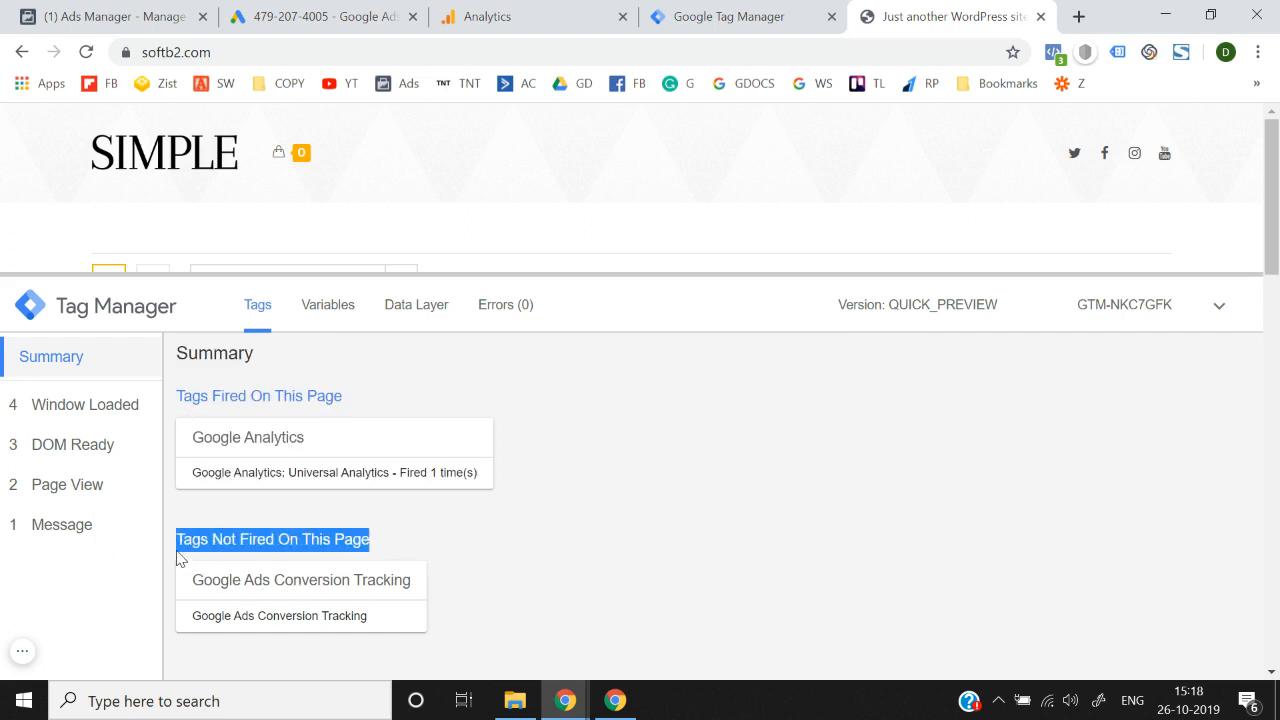
# - Return to Tag Manager and leave preview mode for the Default Workspace
pyautogui.click(614, 12)
pyautogui.click(710, 16)
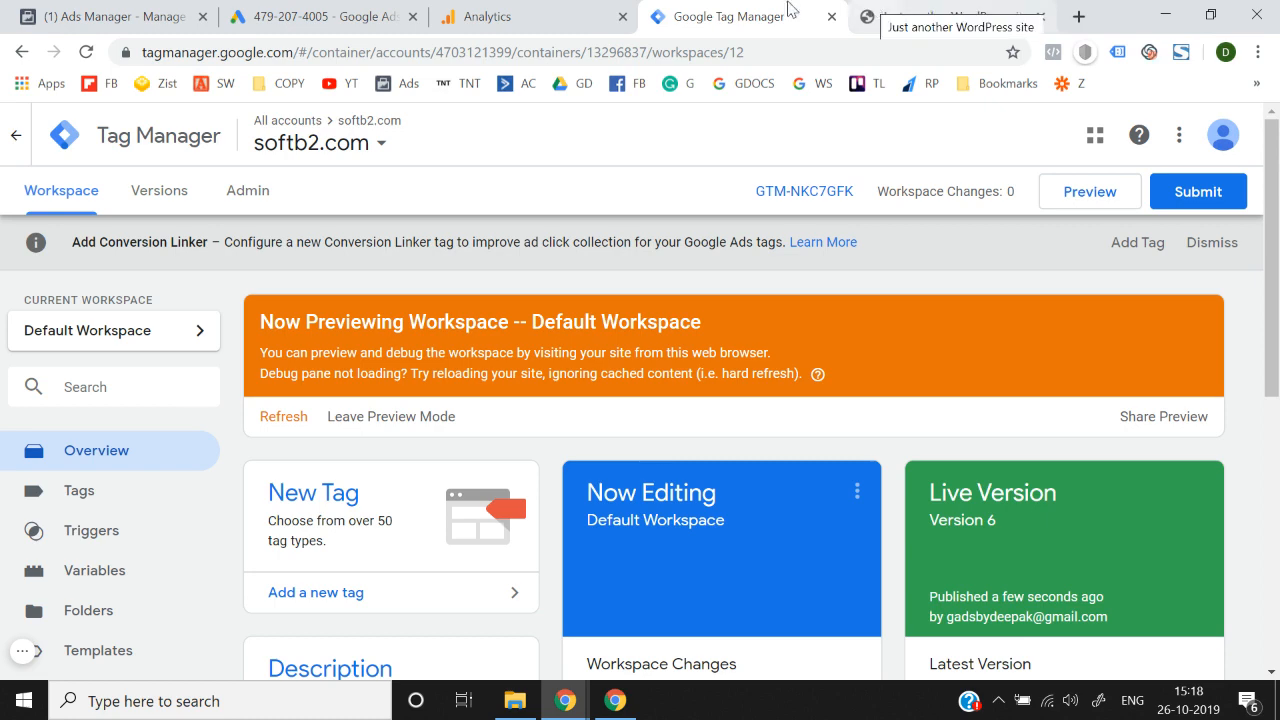
pyautogui.click(392, 421)
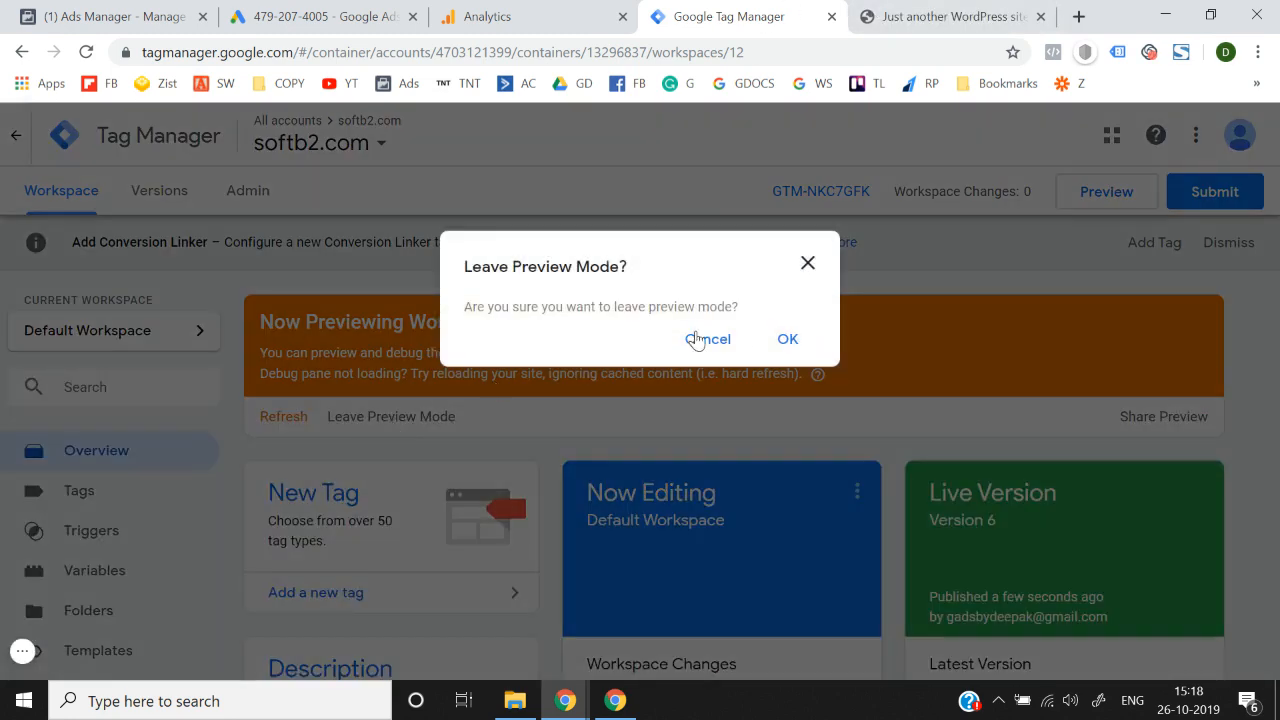
pyautogui.click(786, 340)
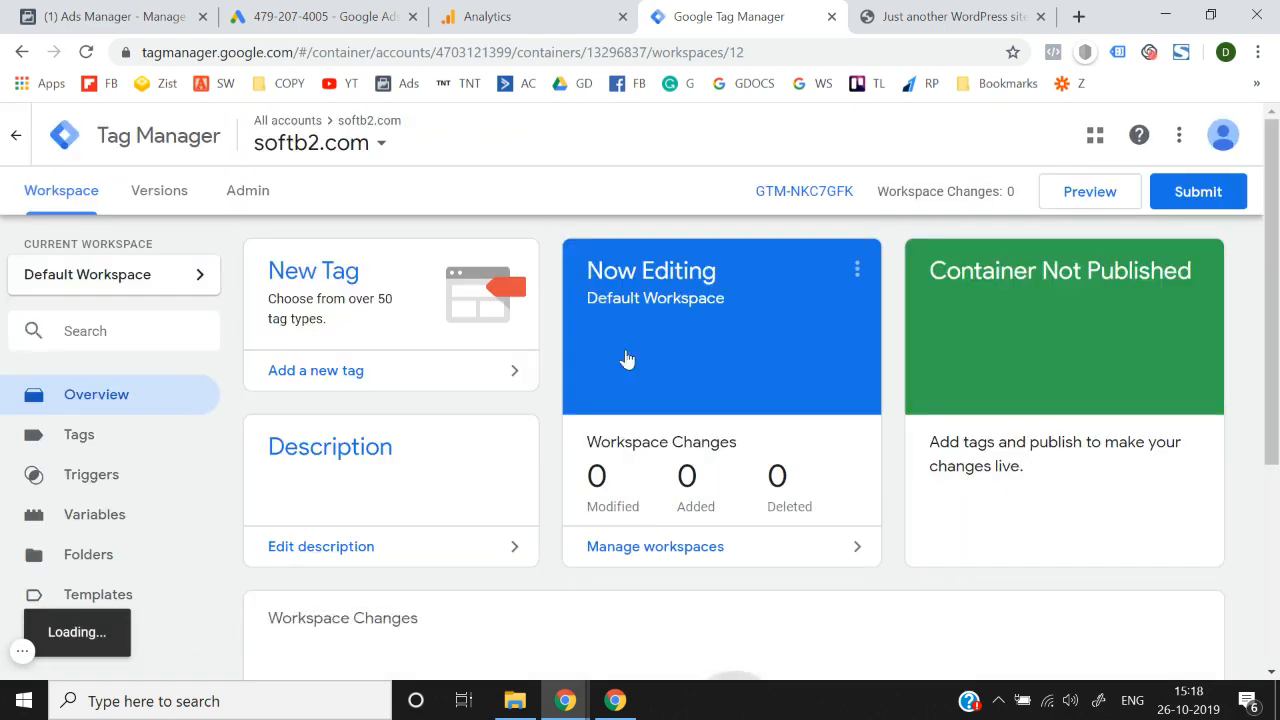
# - Create a new tag and name it Conversion Linker
pyautogui.click(340, 426)
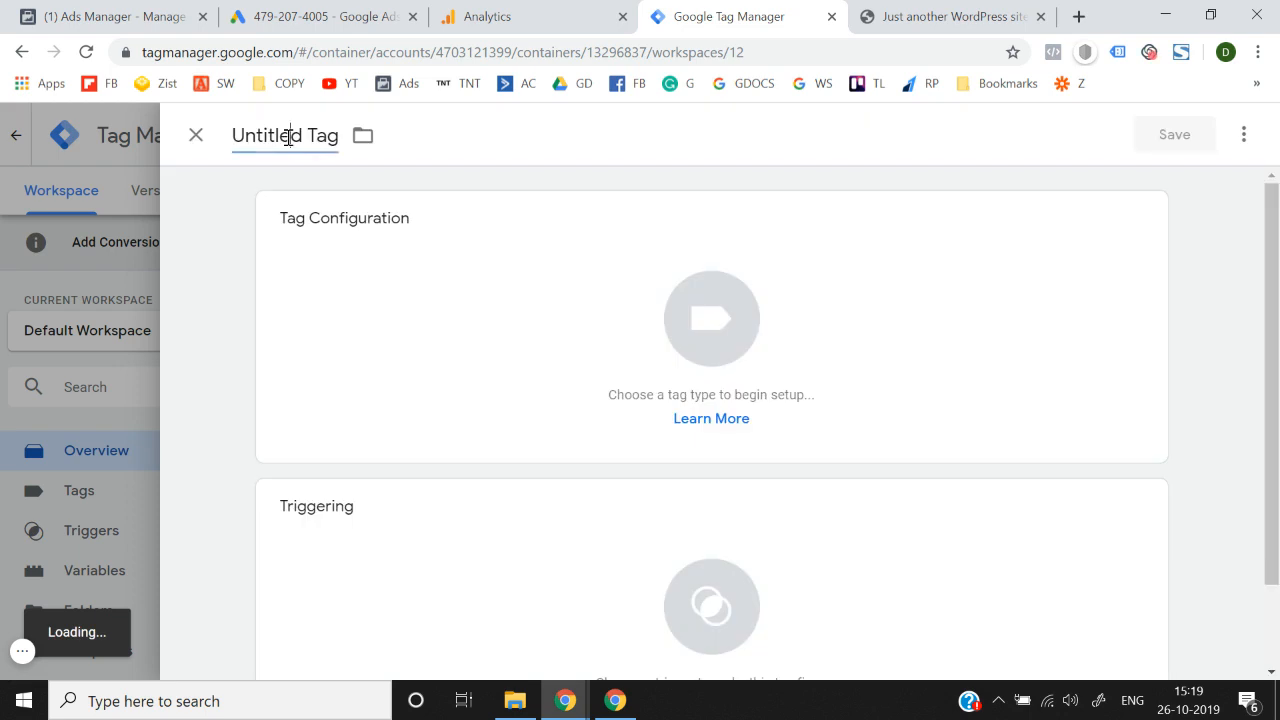
pyautogui.click(287, 136)
pyautogui.write('C')
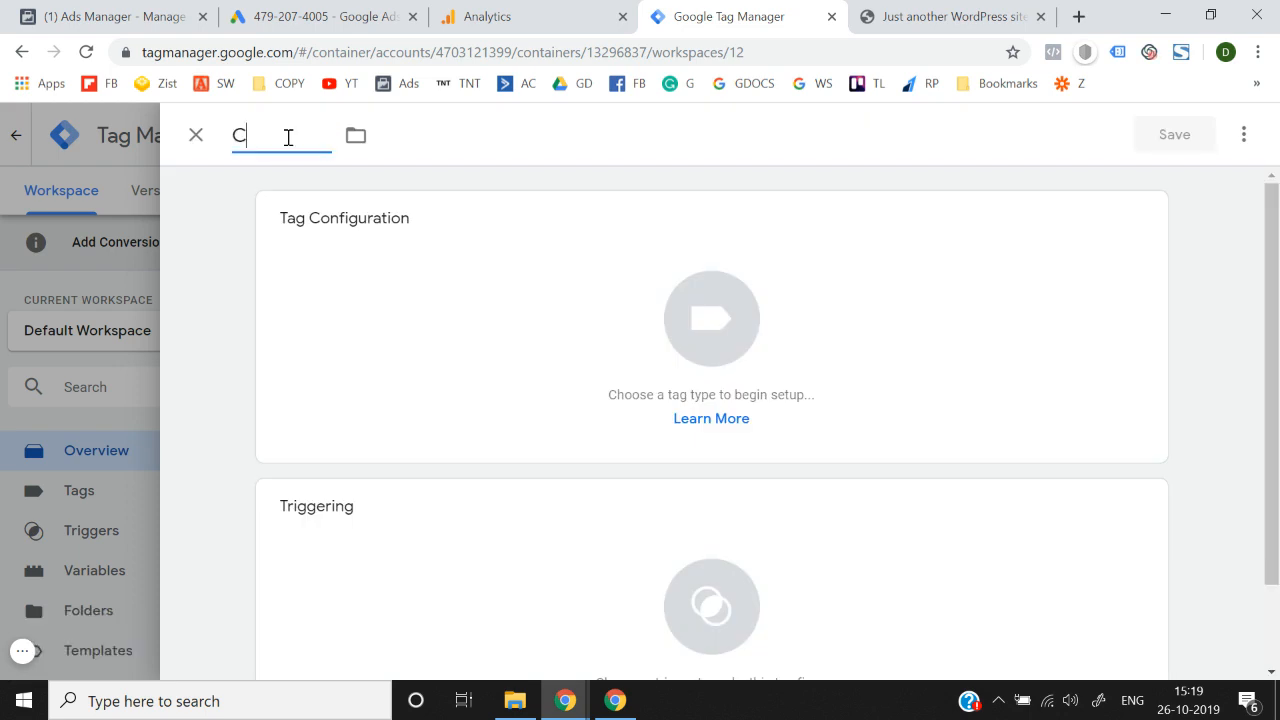
pyautogui.write('onversion Linked')
pyautogui.press('BackSpace')
pyautogui.write('r')
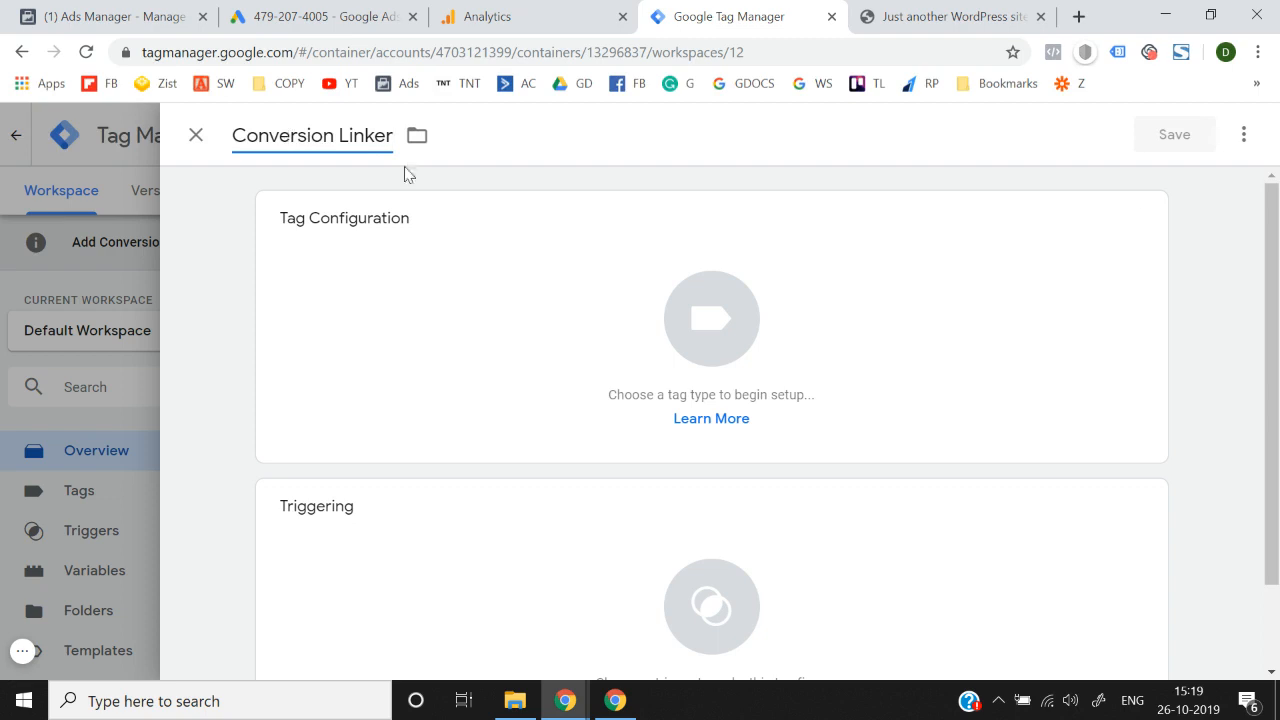
# - Search the tag types for "link" and set the new tag's type to Conversion Linker
pyautogui.click(709, 355)
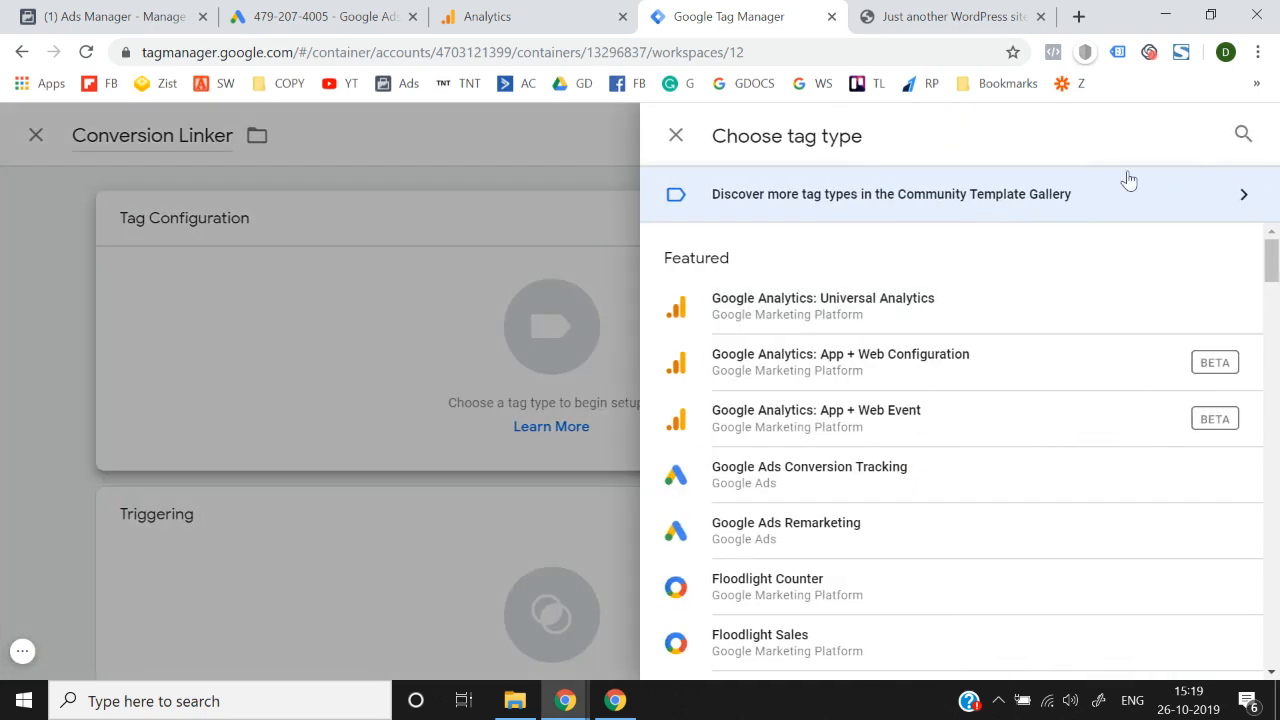
pyautogui.click(1242, 136)
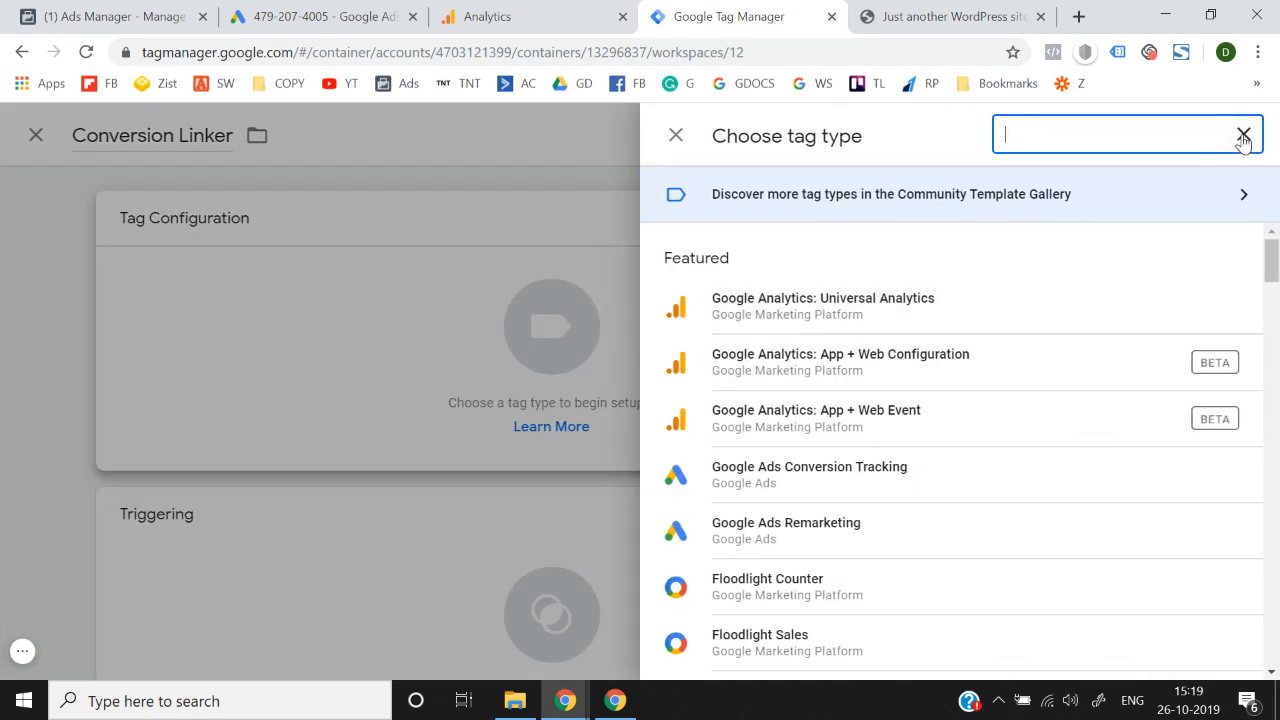
pyautogui.write('link')
pyautogui.click(791, 315)
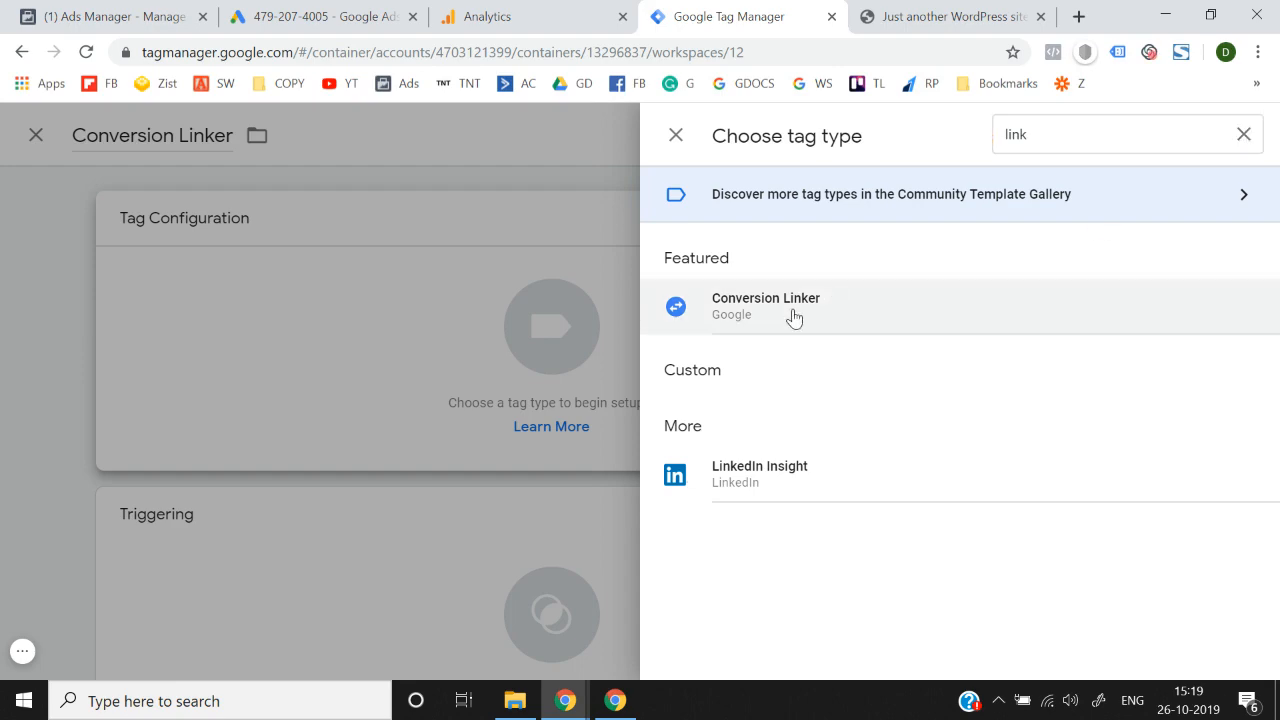
# - Assign the All Pages trigger to the Conversion Linker tag and save it
pyautogui.scroll(-2, 709, 470)
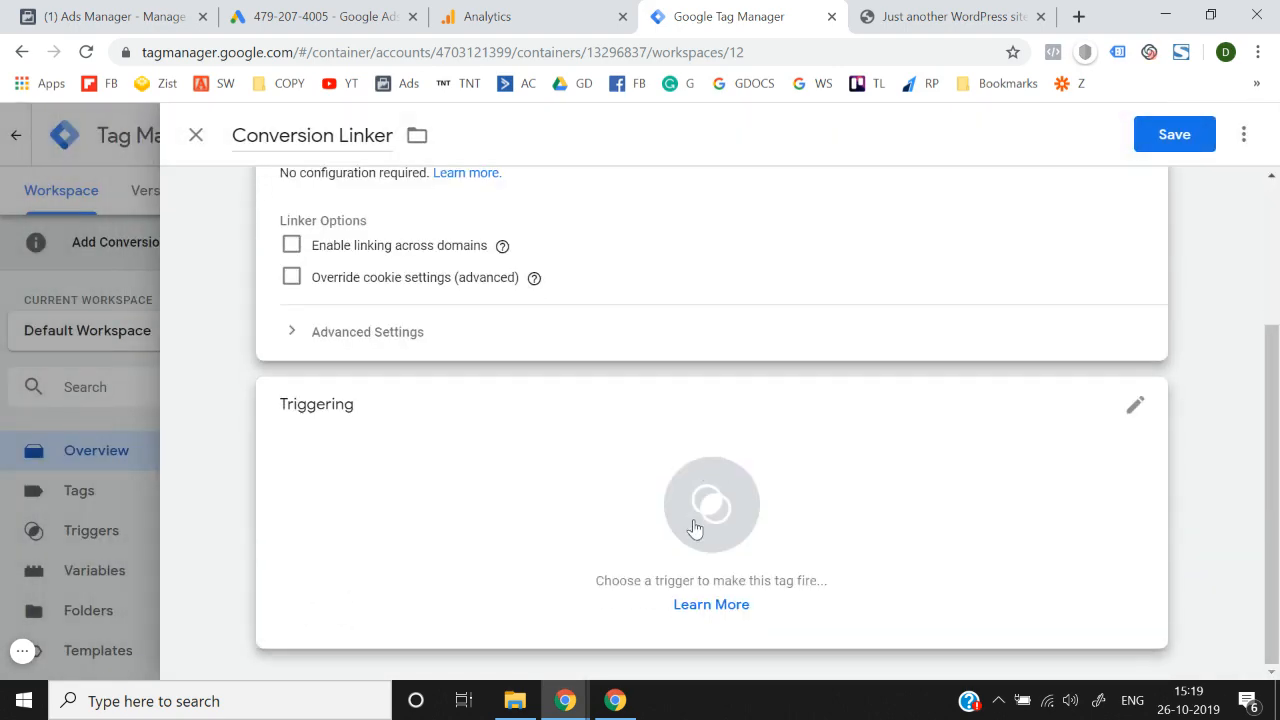
pyautogui.click(695, 530)
pyautogui.click(481, 240)
pyautogui.click(1196, 140)
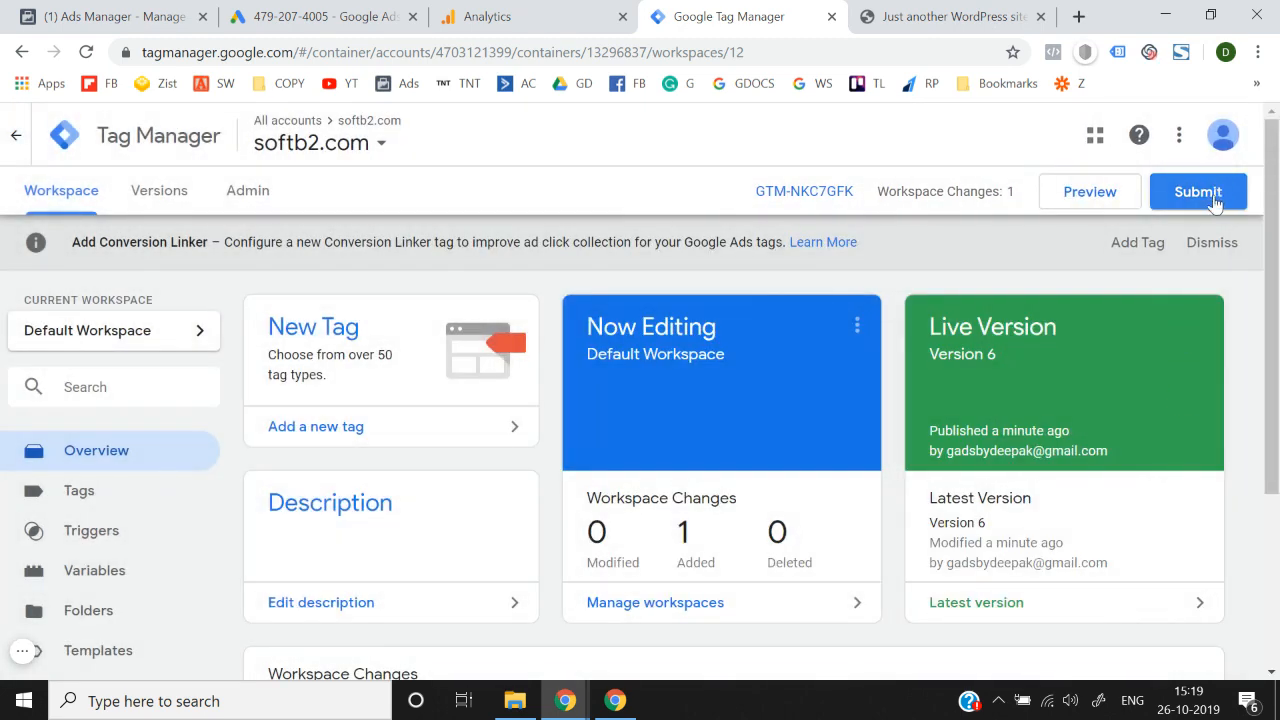
# - Publish the container with the Conversion Linker tag, leaving the version name and description empty, and return to the workspace
pyautogui.click(1214, 202)
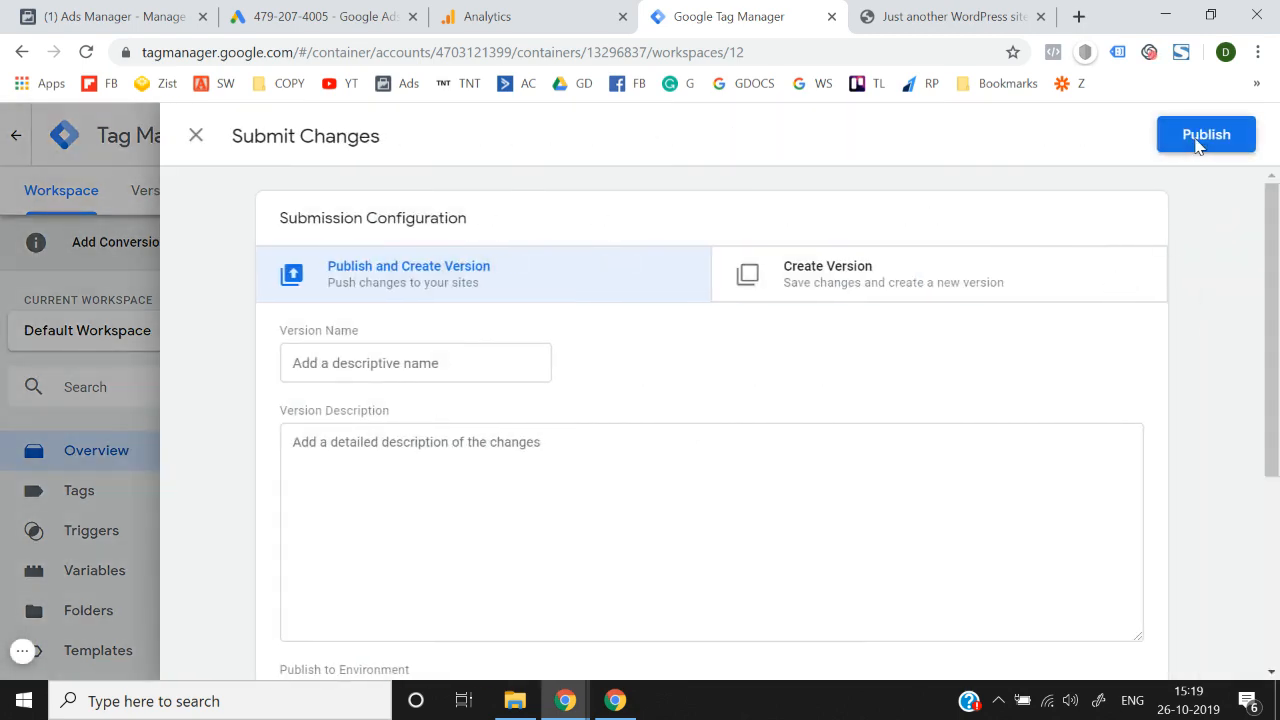
pyautogui.click(1198, 142)
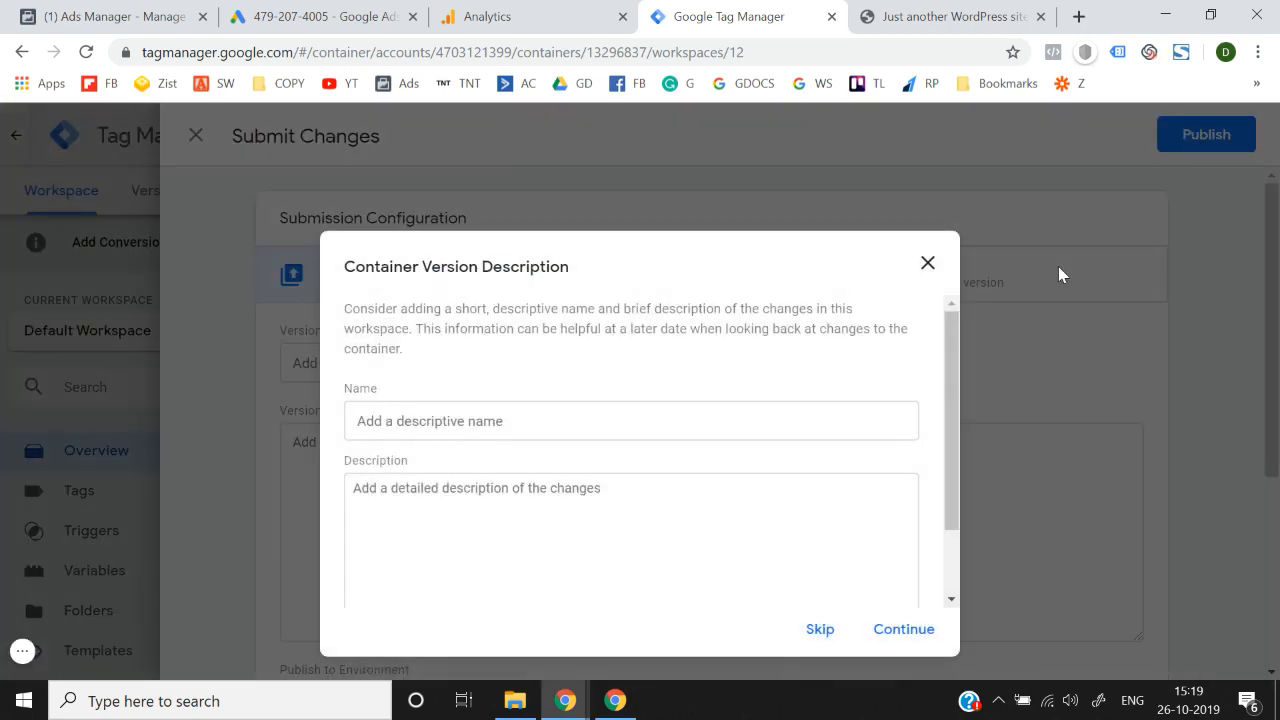
pyautogui.click(903, 633)
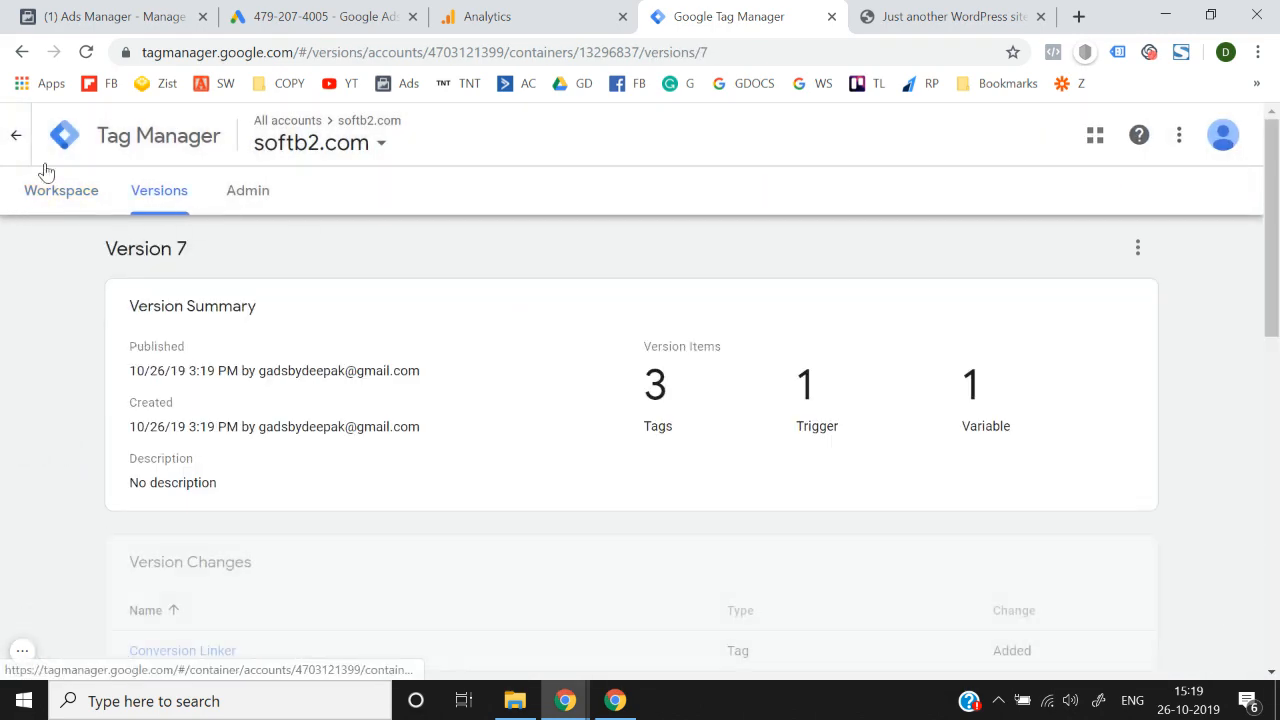
pyautogui.click(62, 200)
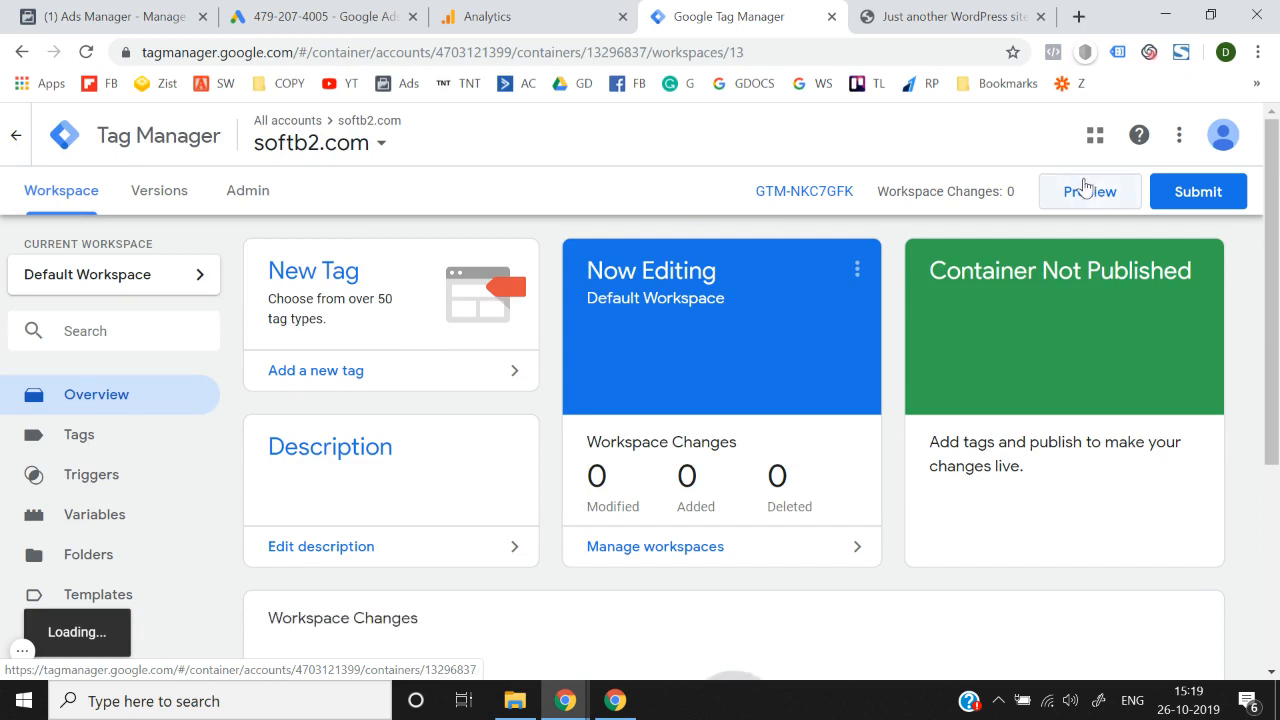
# - Start preview mode for the republished workspace and reload softb2.com
pyautogui.click(1093, 193)
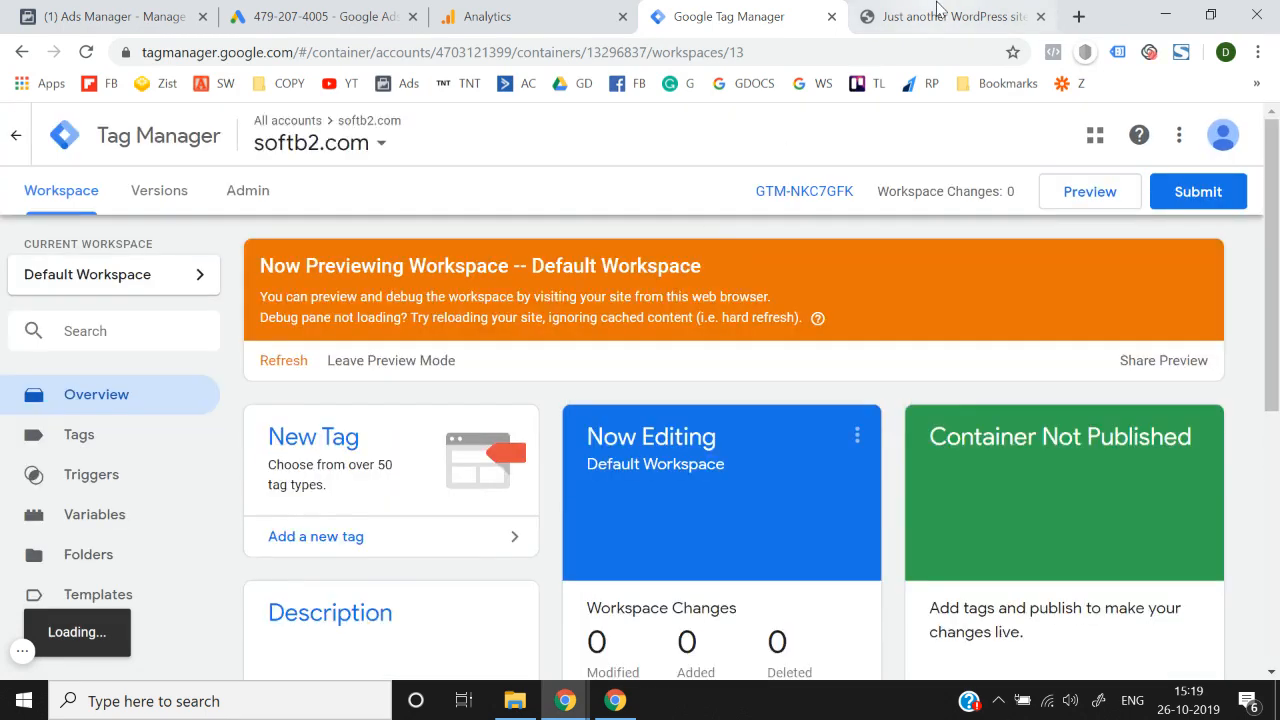
pyautogui.click(945, 16)
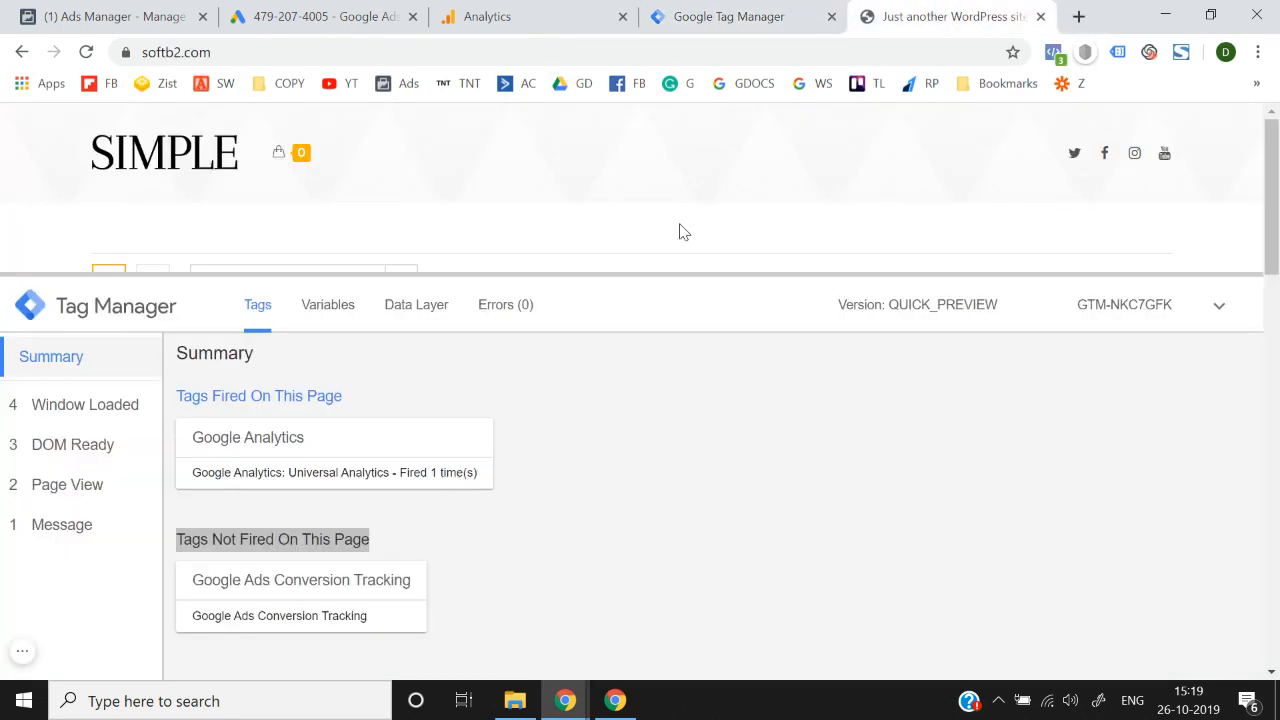
pyautogui.press('F5')
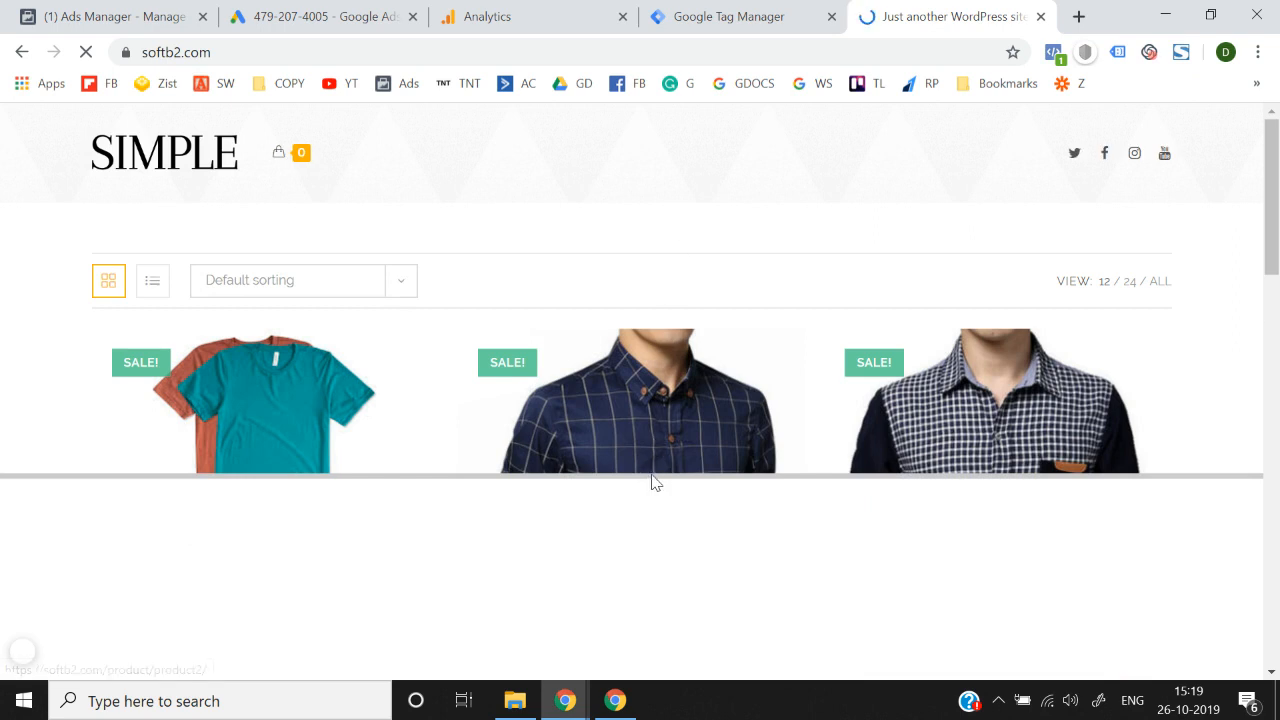
# - Enlarge the Tag Manager preview pane and examine the Google Ads Conversion Tracking tag's properties and firing triggers
pyautogui.moveTo(650, 476); pyautogui.dragTo(708, 364)
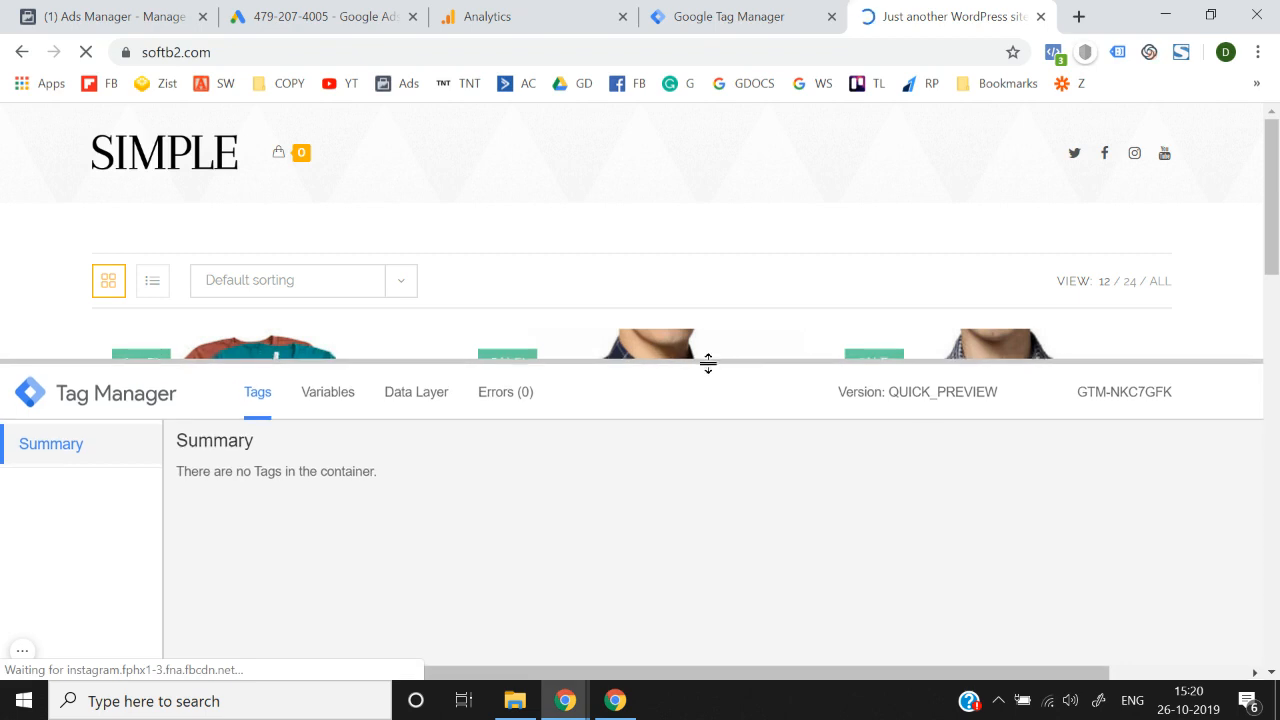
pyautogui.moveTo(709, 363); pyautogui.dragTo(726, 317)
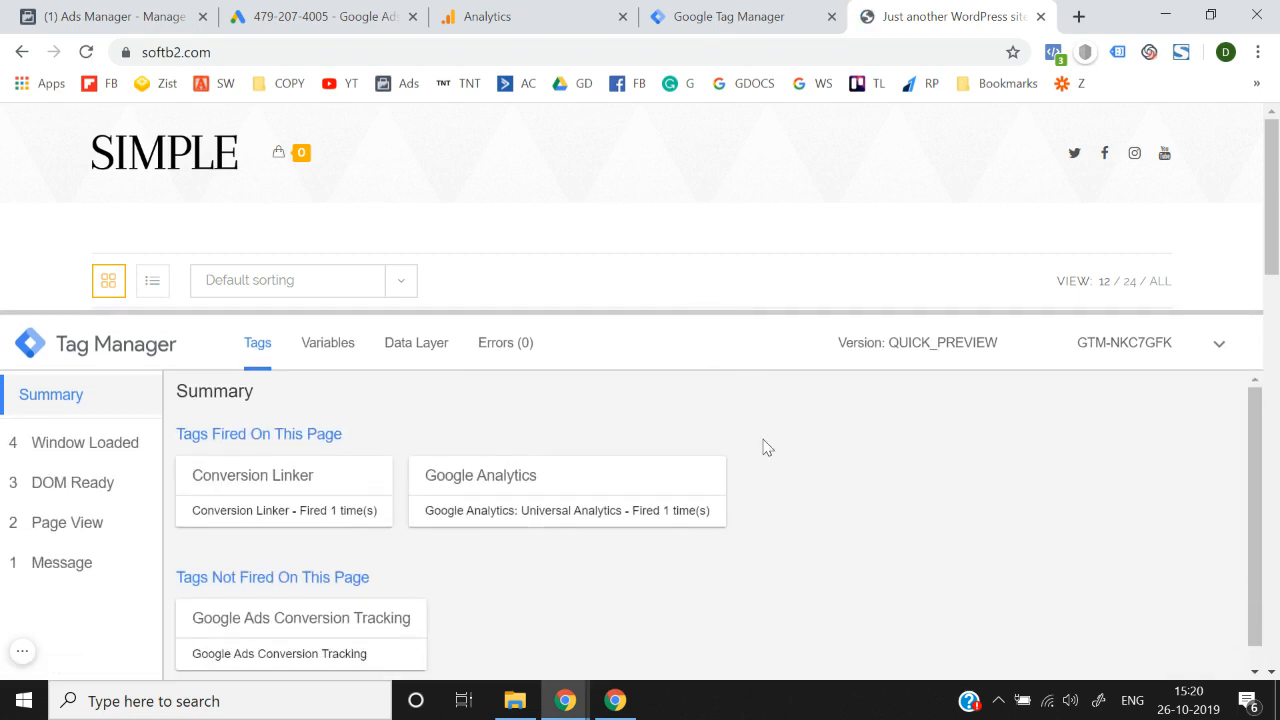
pyautogui.click(388, 622)
pyautogui.scroll(-1, 561, 551)
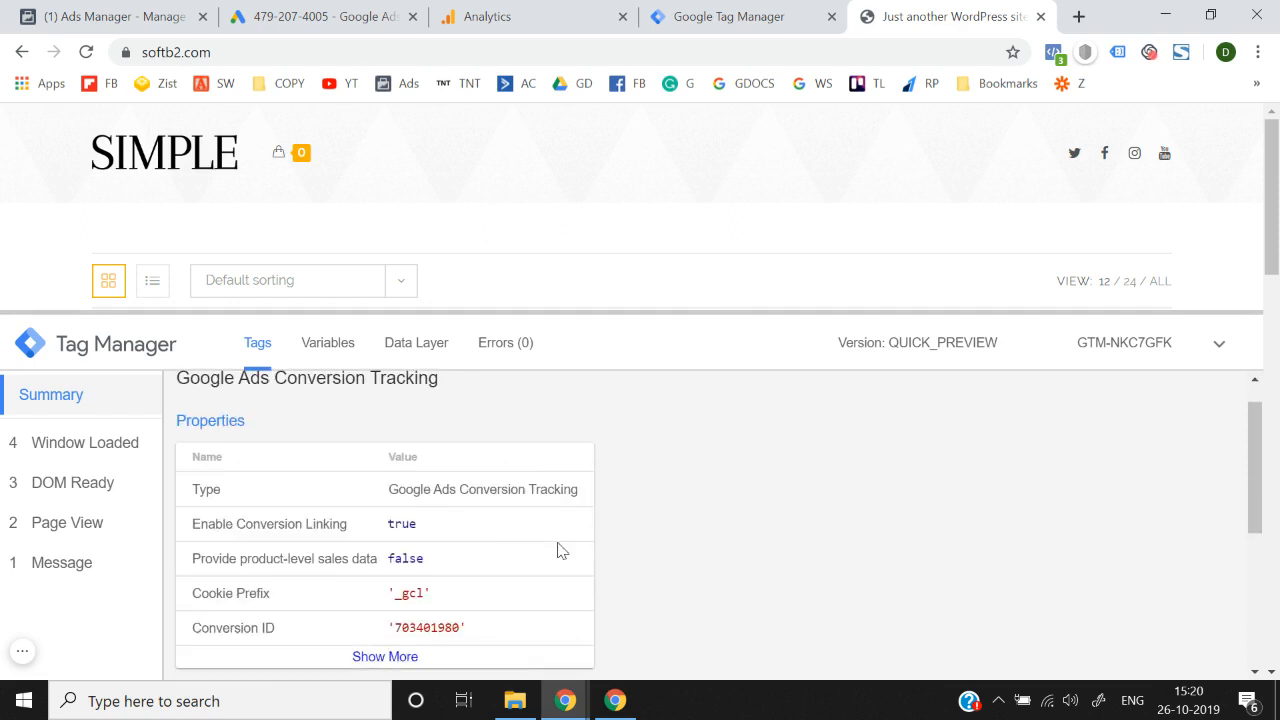
pyautogui.scroll(1, 560, 547)
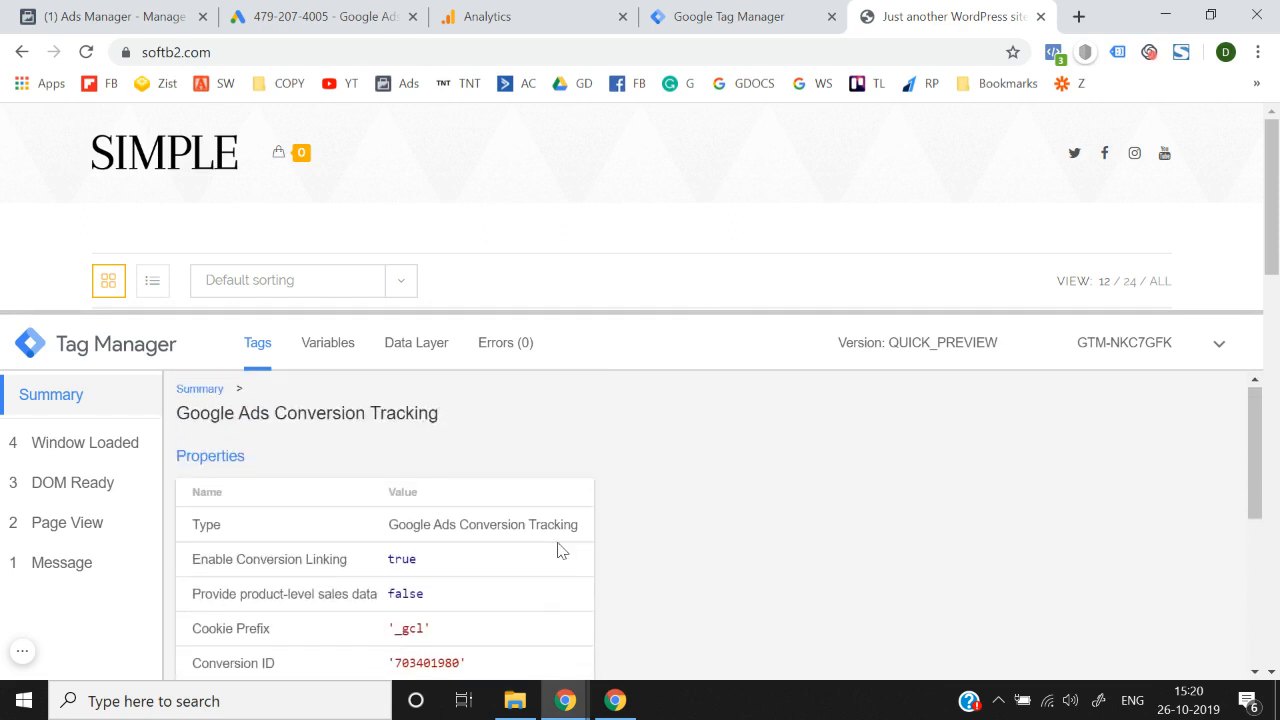
pyautogui.scroll(-3, 561, 551)
pyautogui.scroll(1, 561, 551)
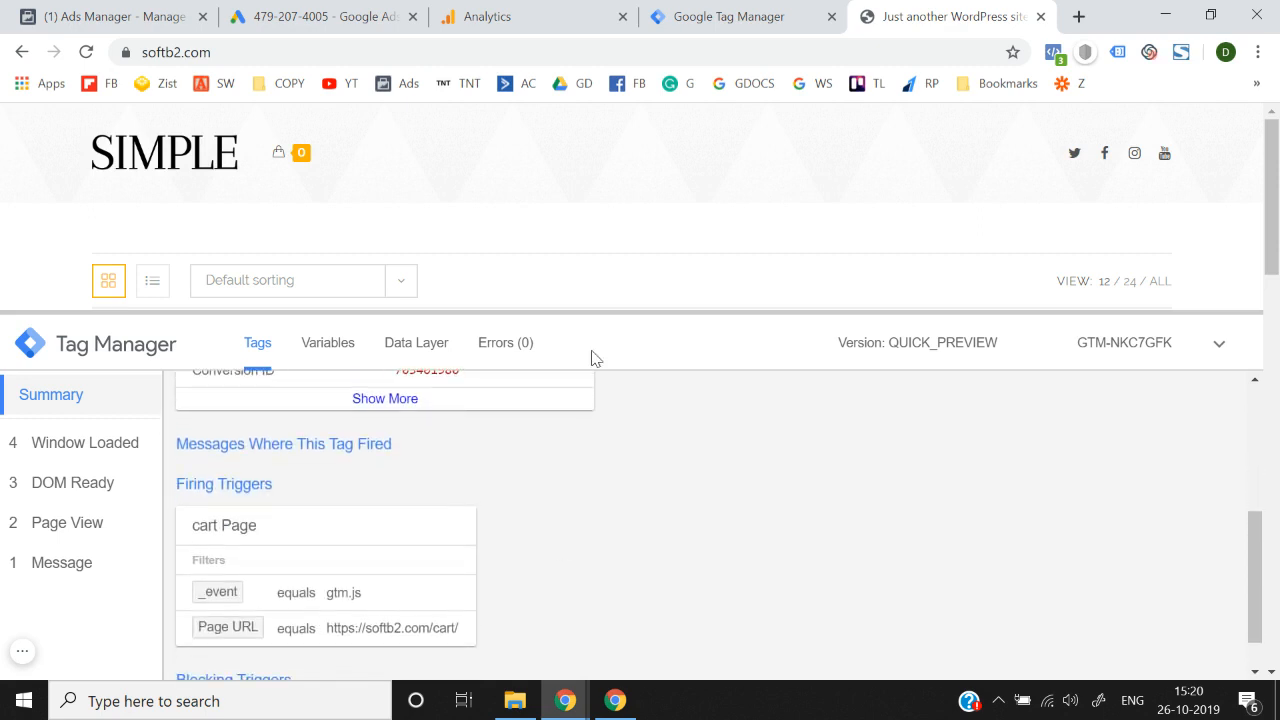
pyautogui.scroll(3, 597, 485)
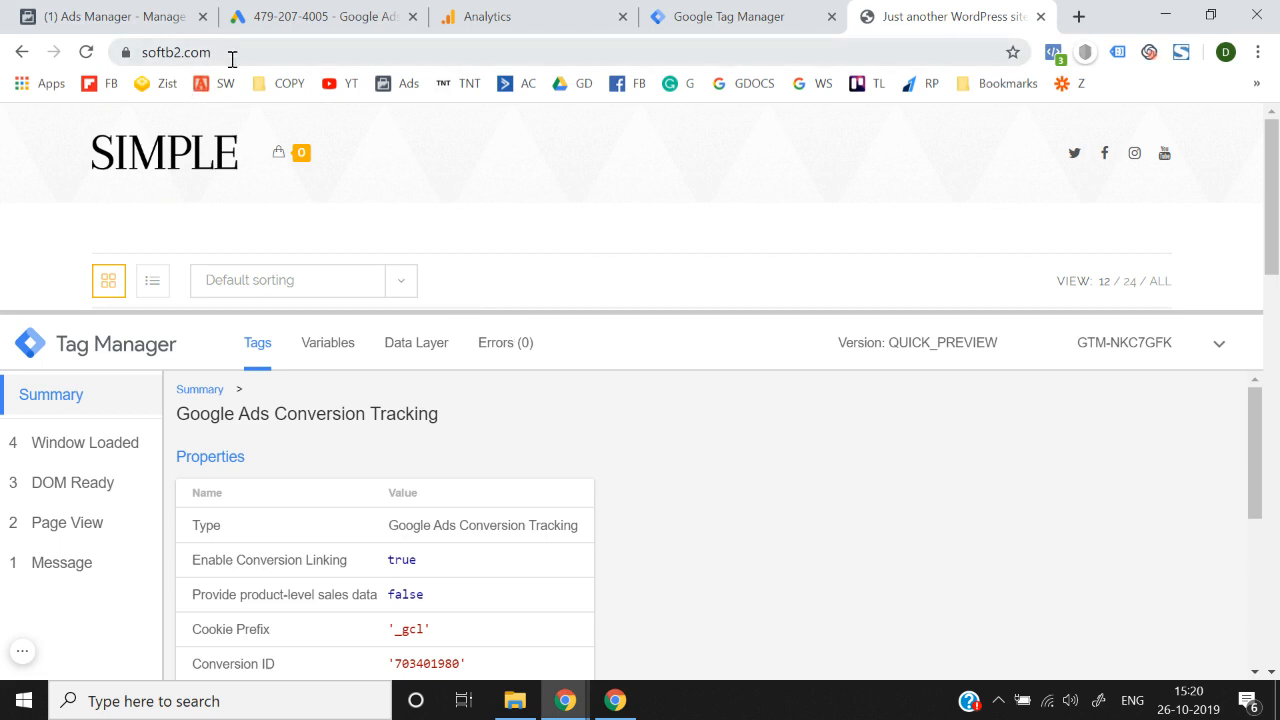
# - Review which tags fire on the homepage's Window Loaded event
pyautogui.click(85, 450)
pyautogui.scroll(-1, 430, 490)
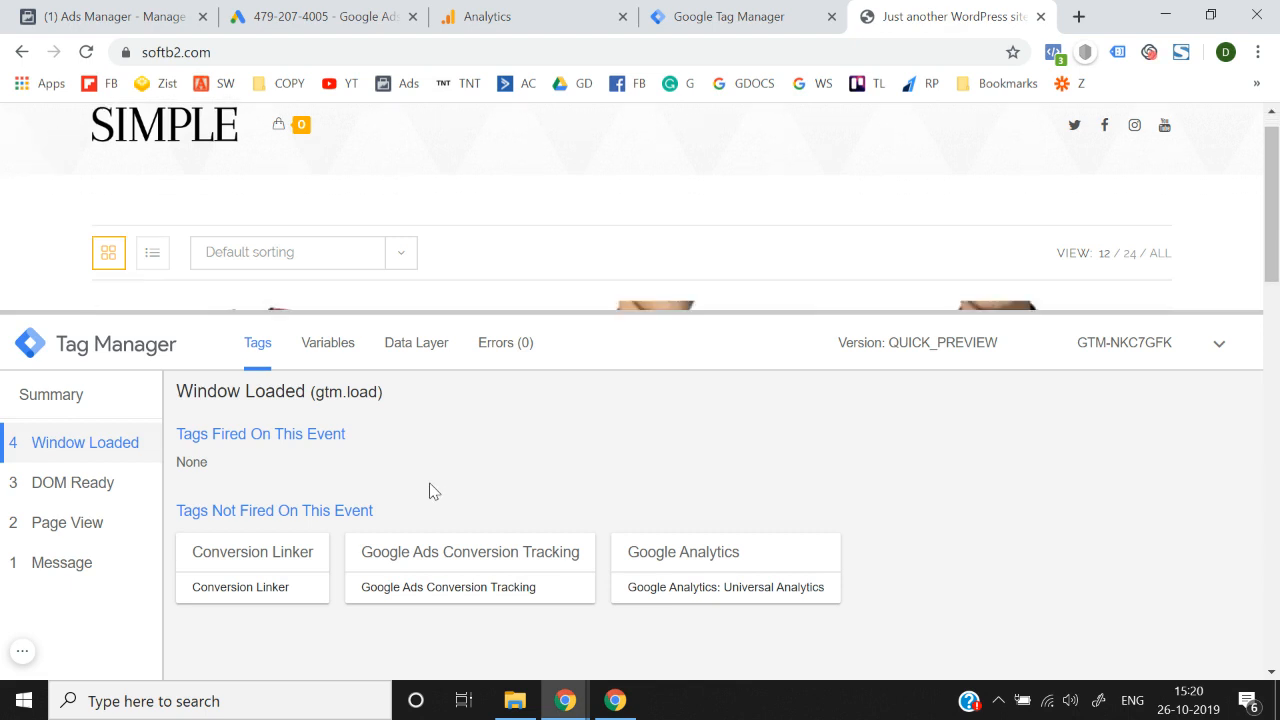
pyautogui.scroll(-1, 426, 504)
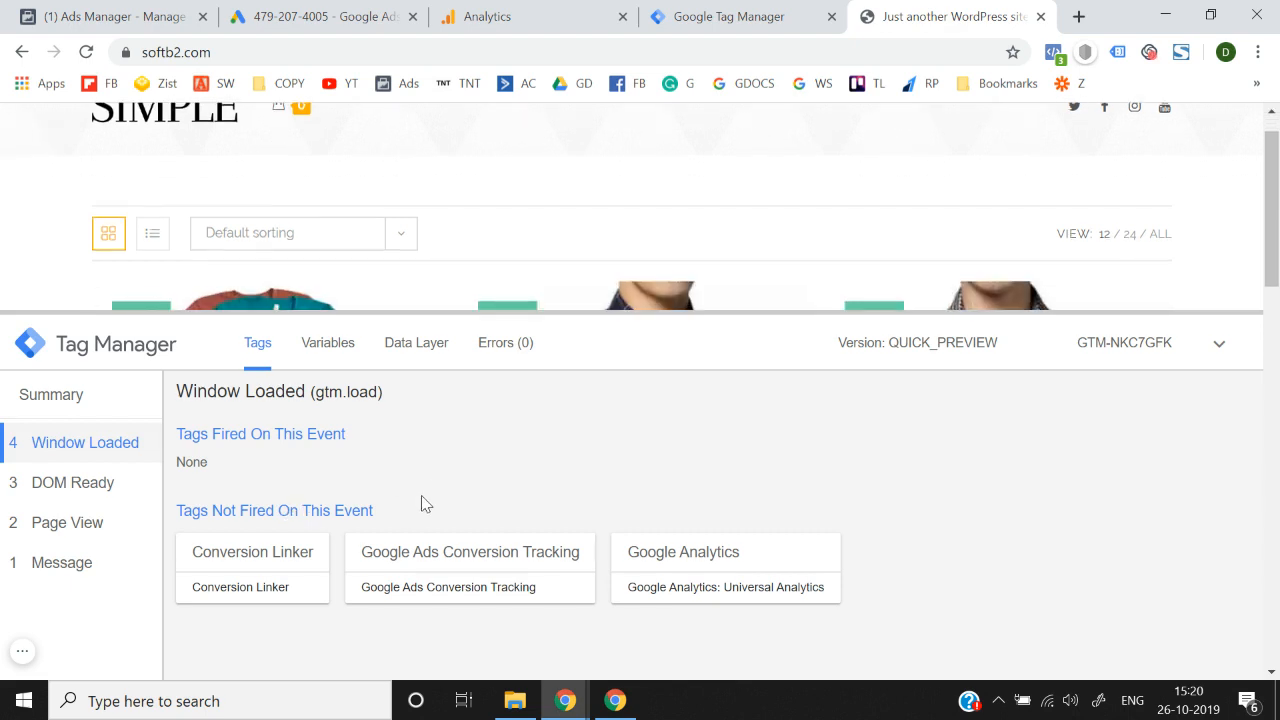
pyautogui.scroll(1, 426, 504)
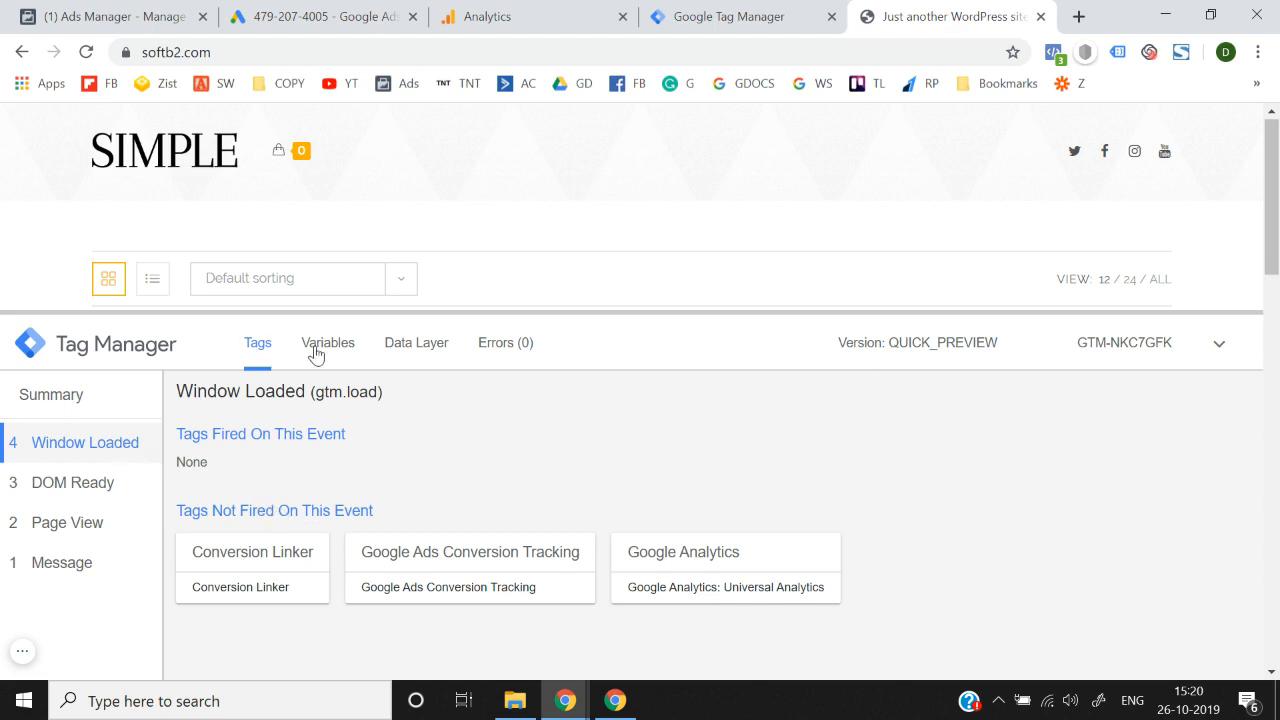
# - Load softb2.com/cart/ to check its fired tags in the enlarged preview pane, and return to the homepage to compare its fired tags
pyautogui.click(367, 50)
pyautogui.click(367, 50)
pyautogui.write('cart')
pyautogui.press('Return')
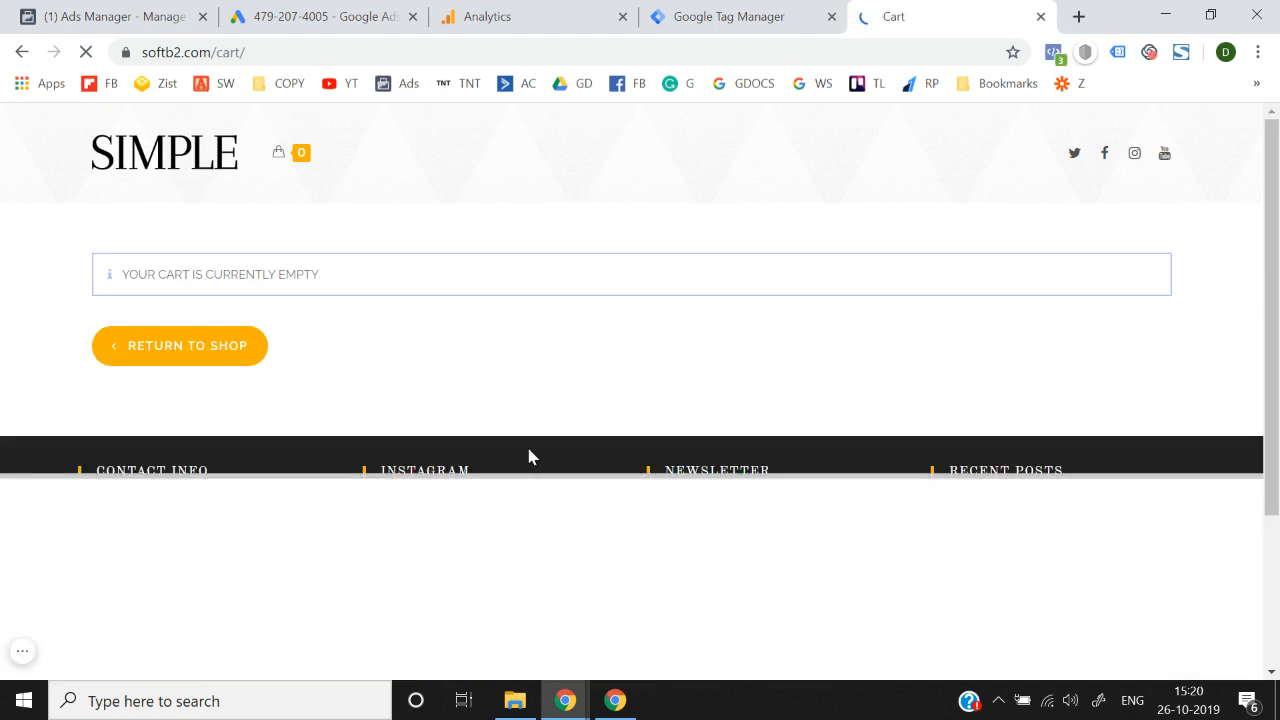
pyautogui.moveTo(562, 476); pyautogui.dragTo(623, 273)
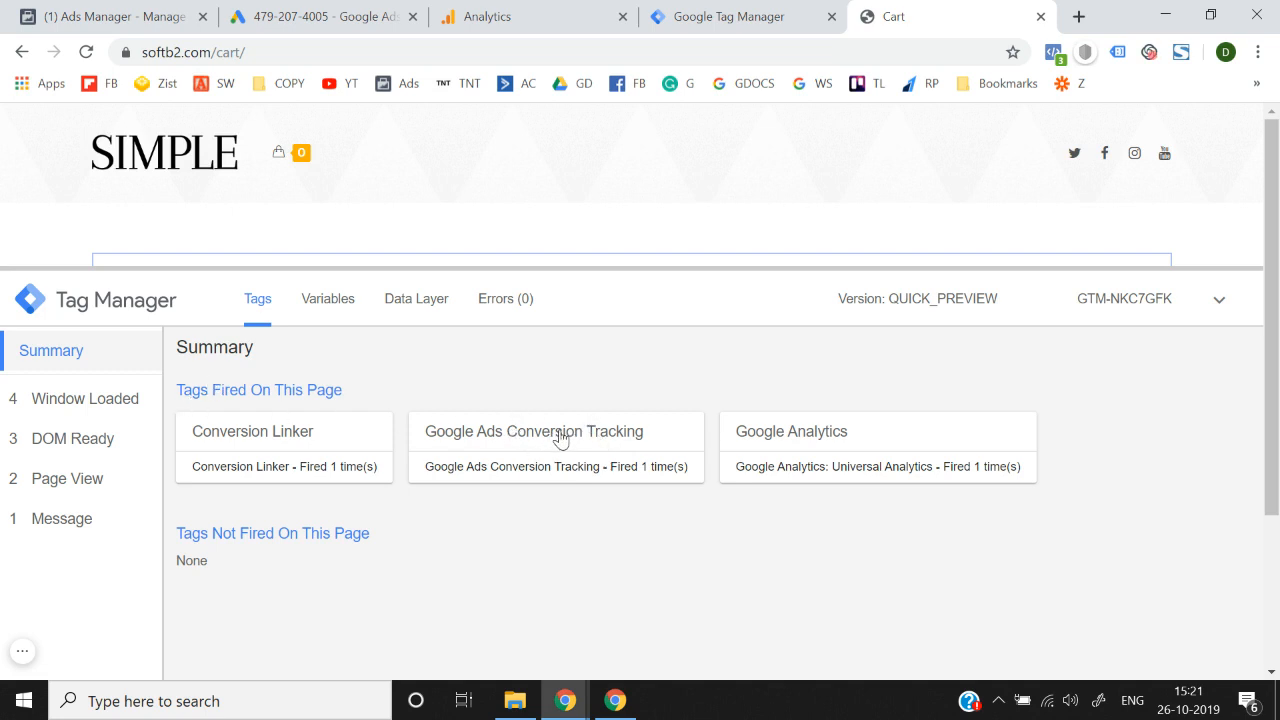
pyautogui.click(154, 162)
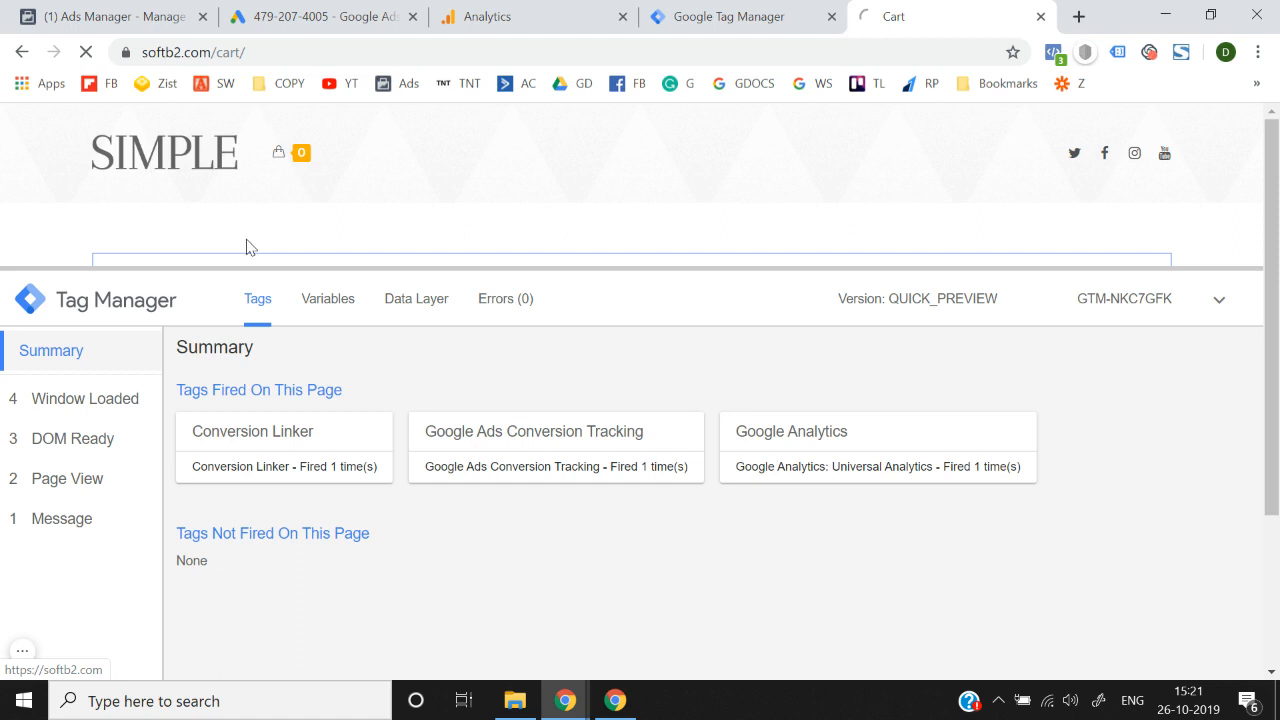
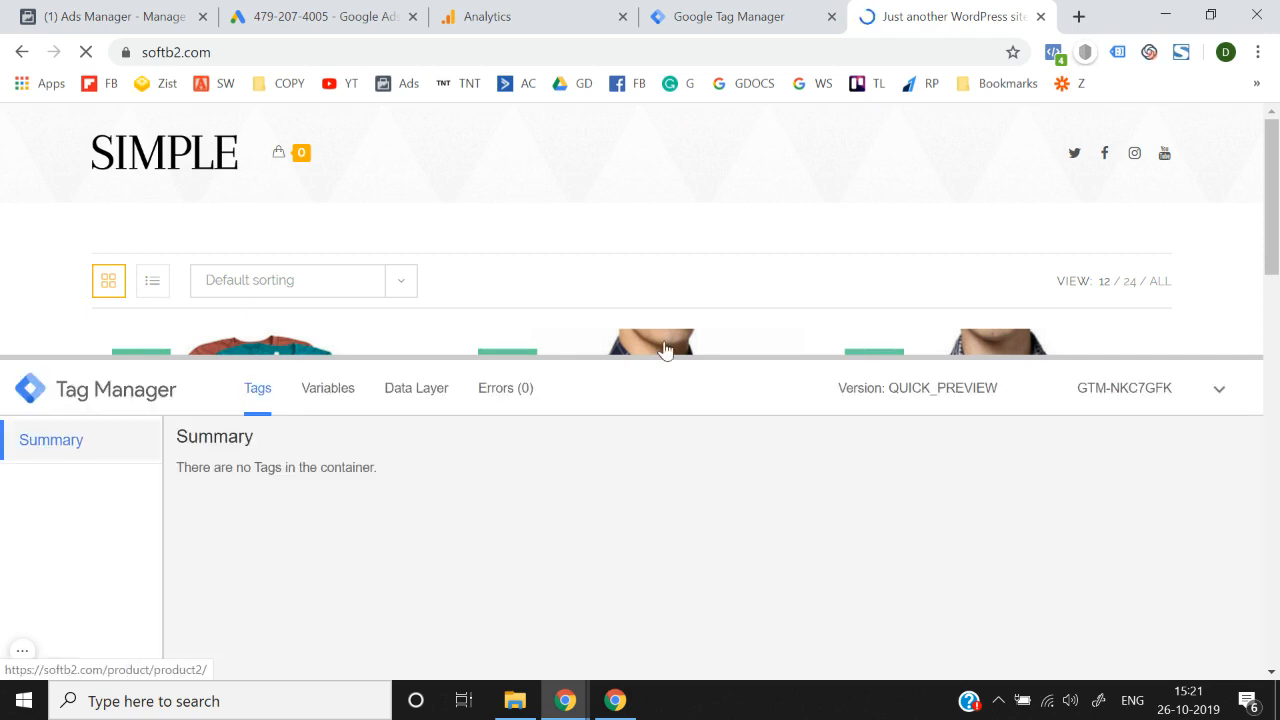
pyautogui.moveTo(662, 357); pyautogui.dragTo(680, 296)
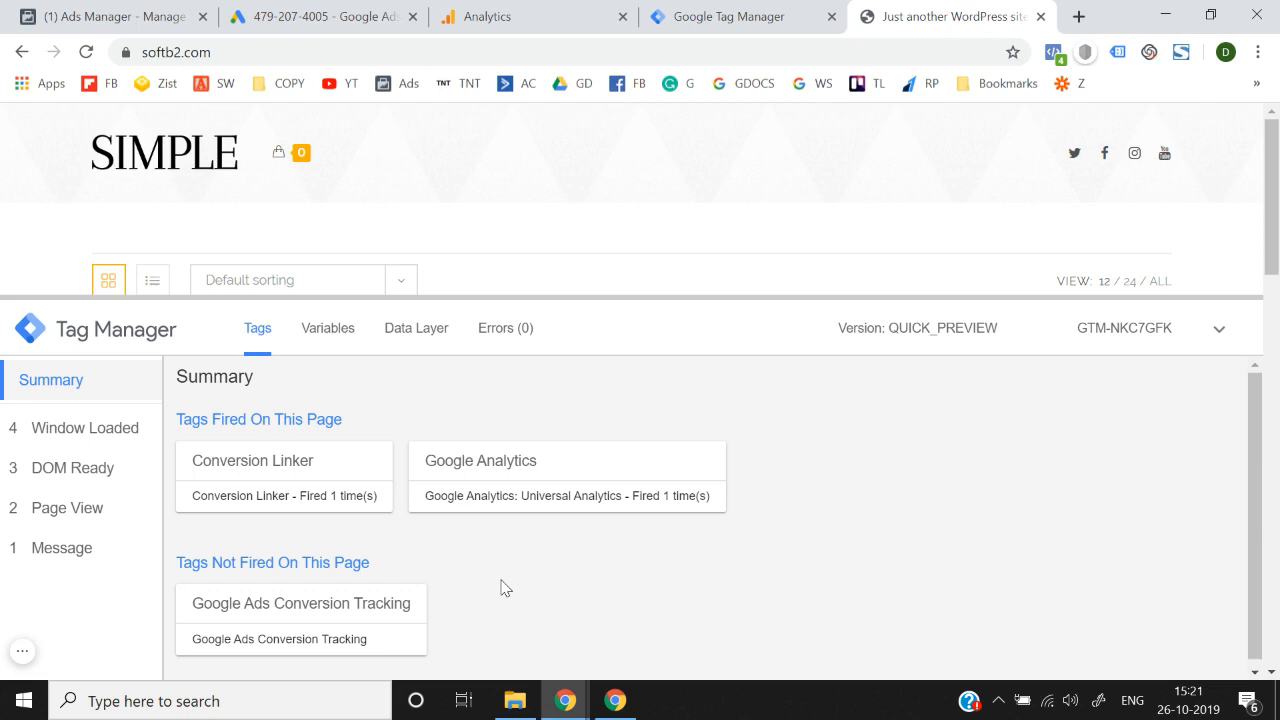
# - Switch to Google Ads, show the "Install the tag yourself" instructions for the Add to Cart conversion, and return to the softb2.com preview
pyautogui.click(245, 12)
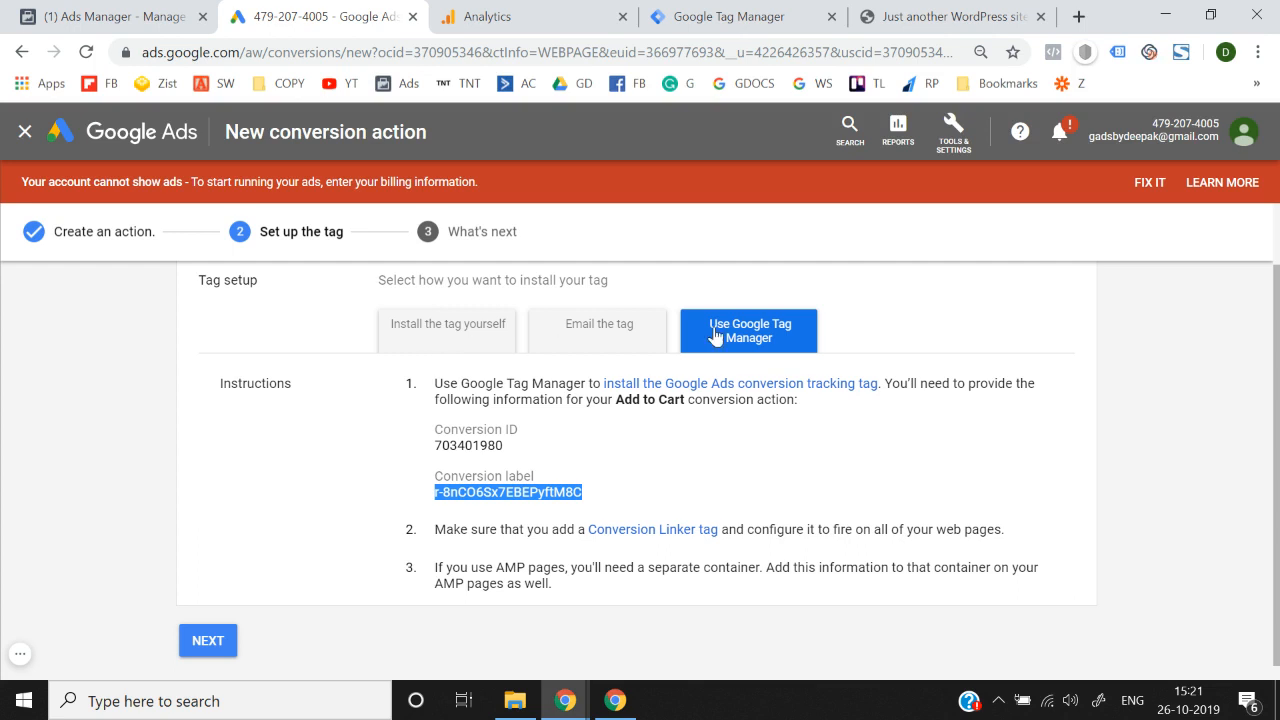
pyautogui.click(425, 335)
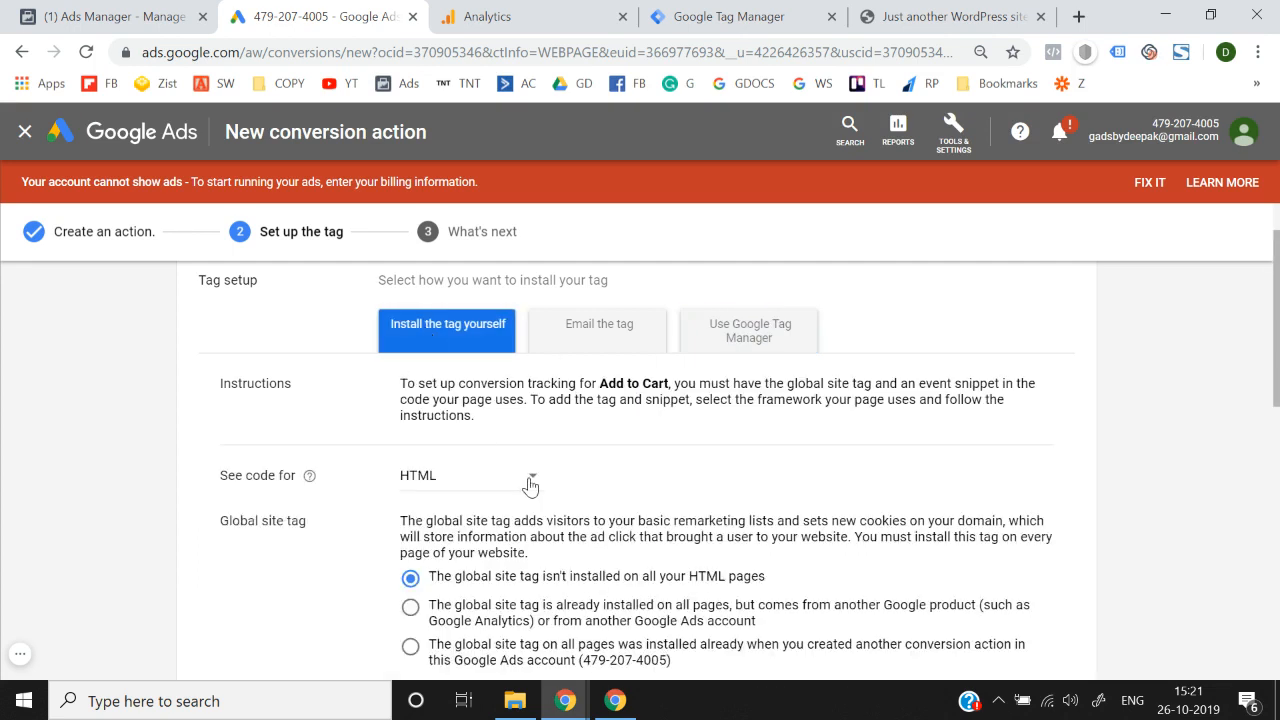
pyautogui.click(948, 16)
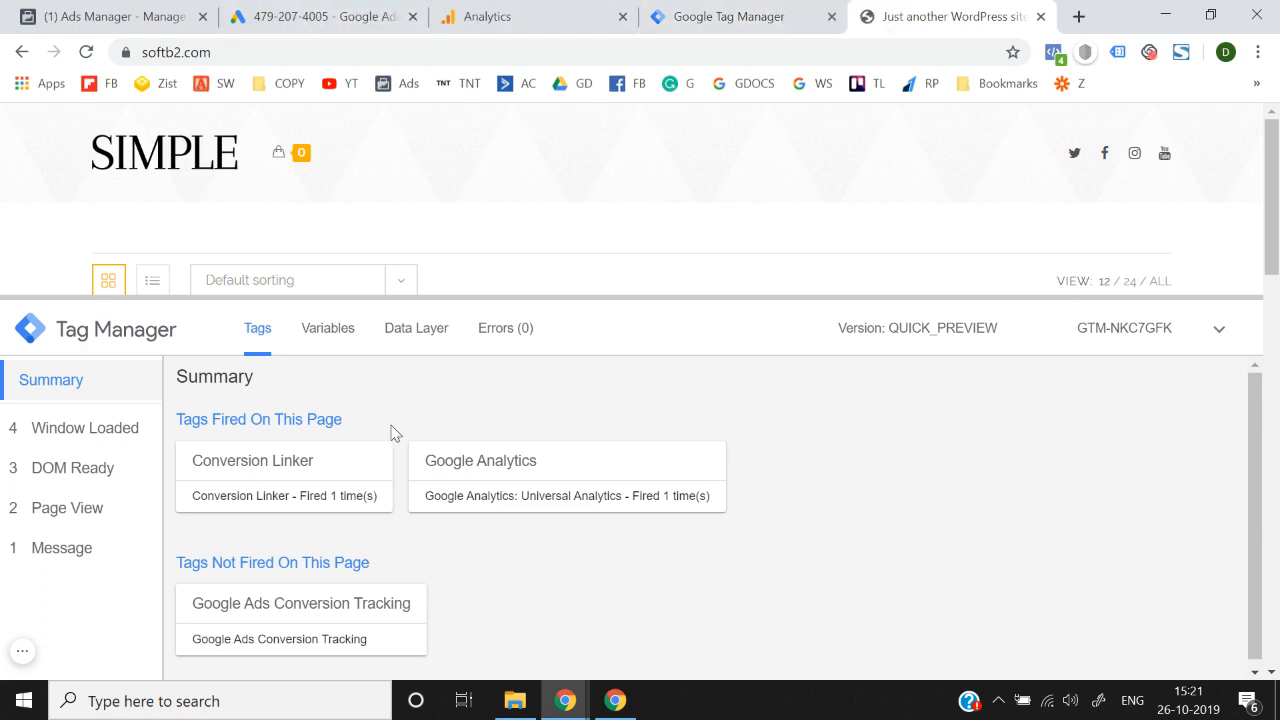
pyautogui.click(24, 654)
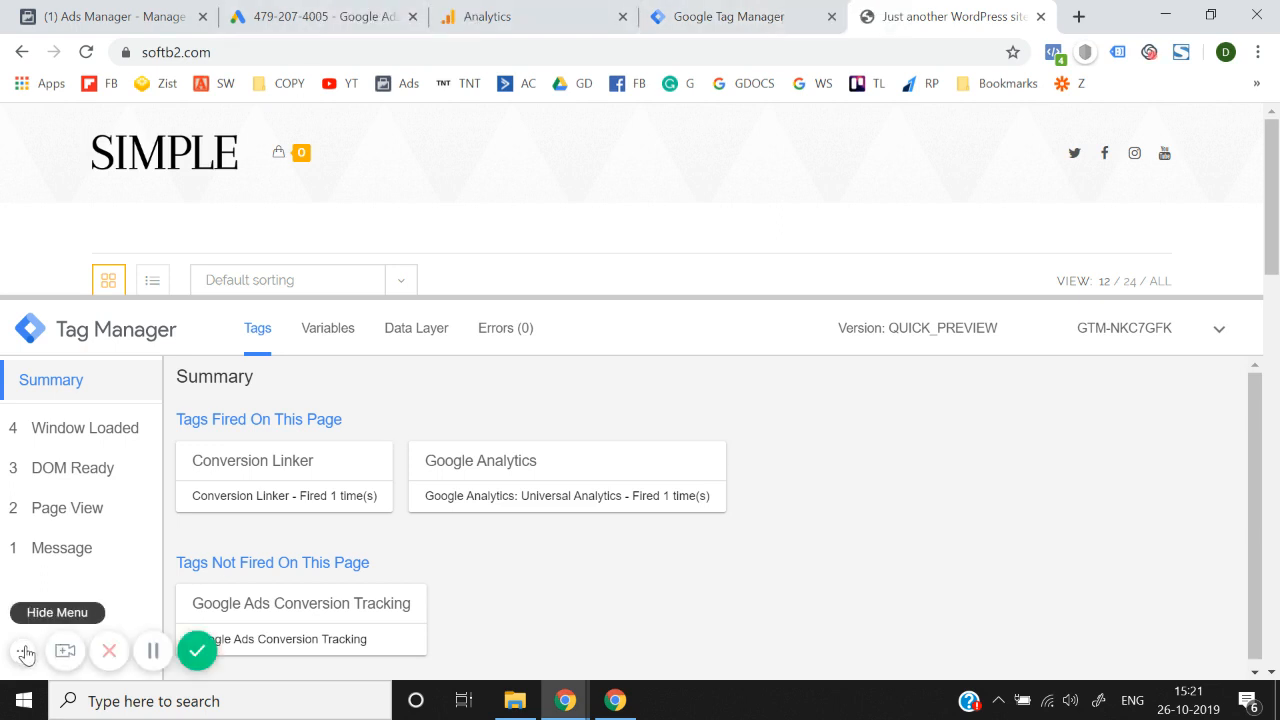